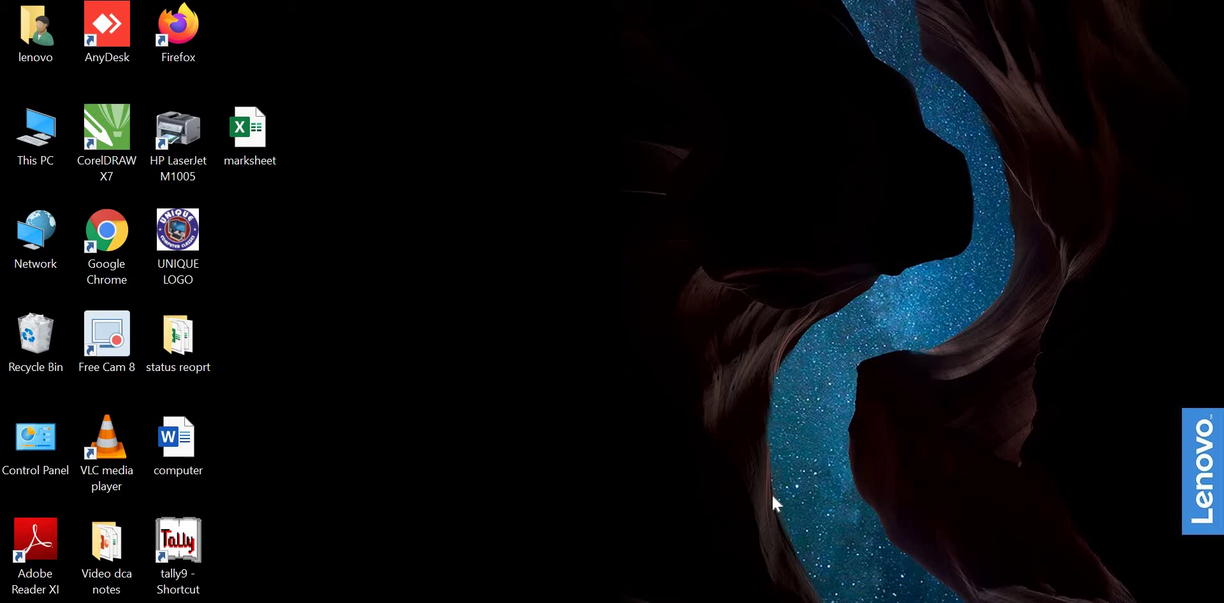
Launch Microsoft Excel by running "excel" from the Windows Run box.
key("super+r")
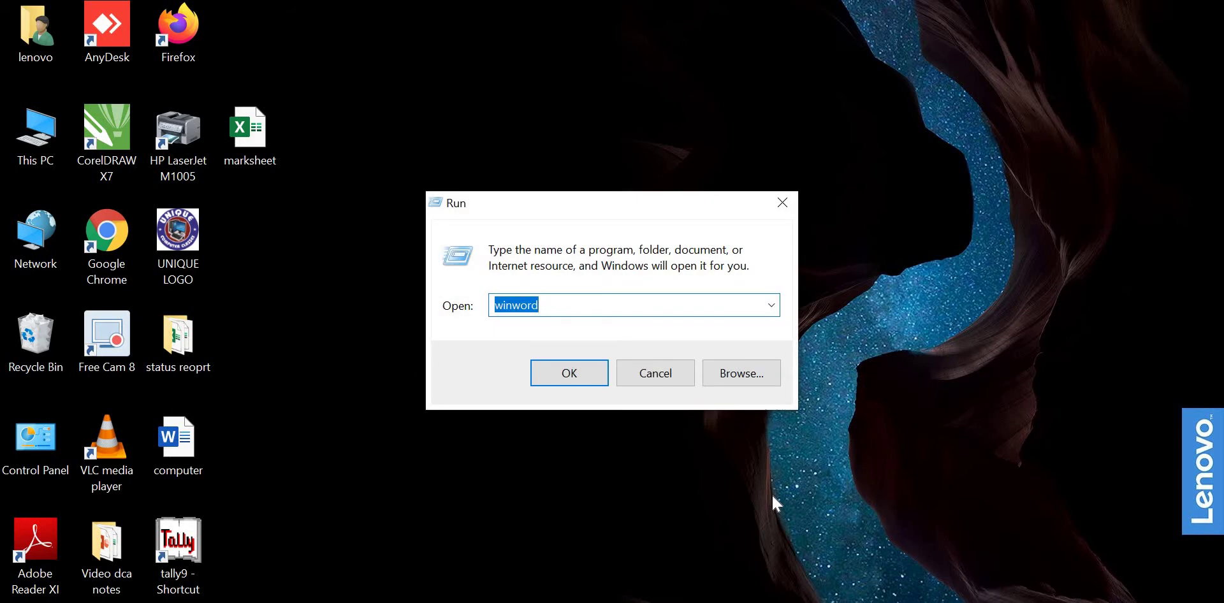
type("e")
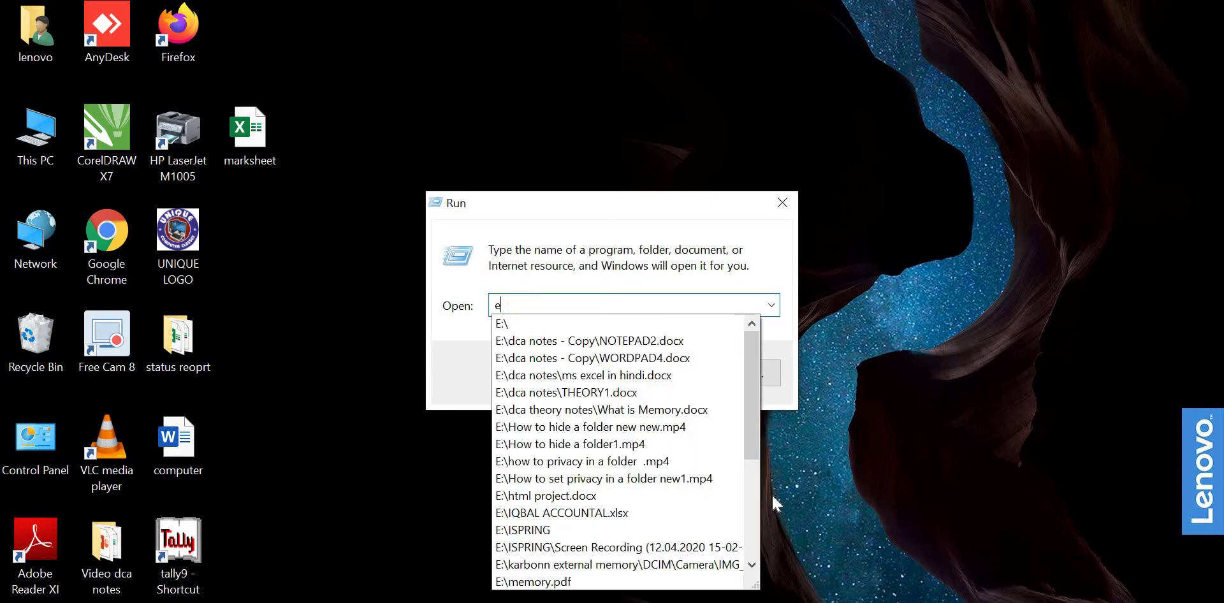
type("xcel")
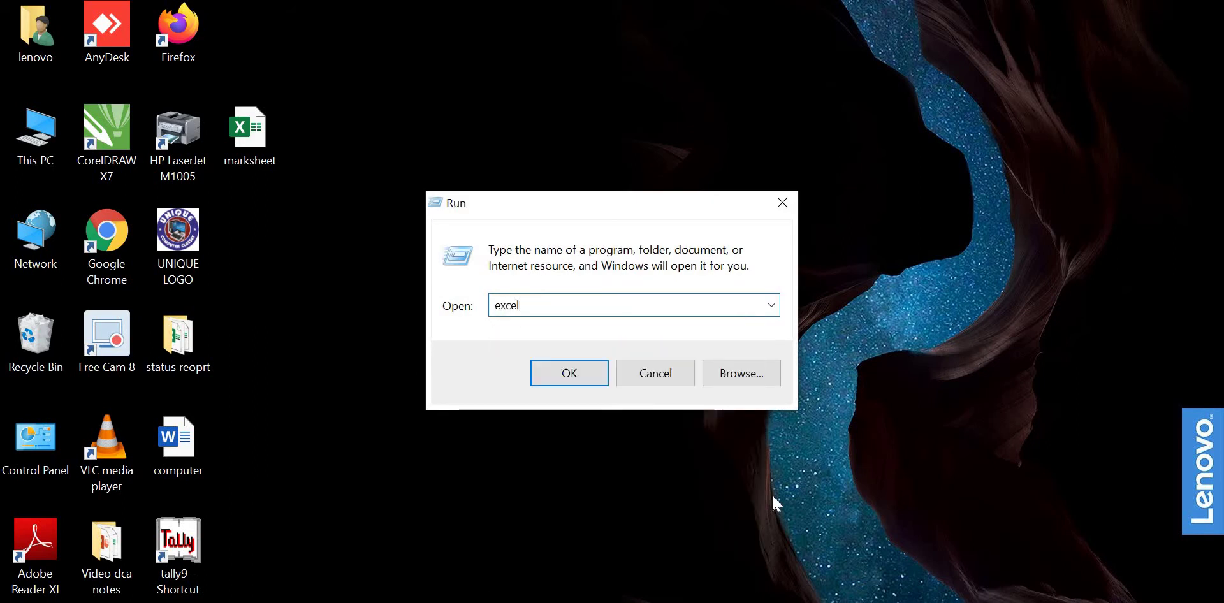
key("Return")
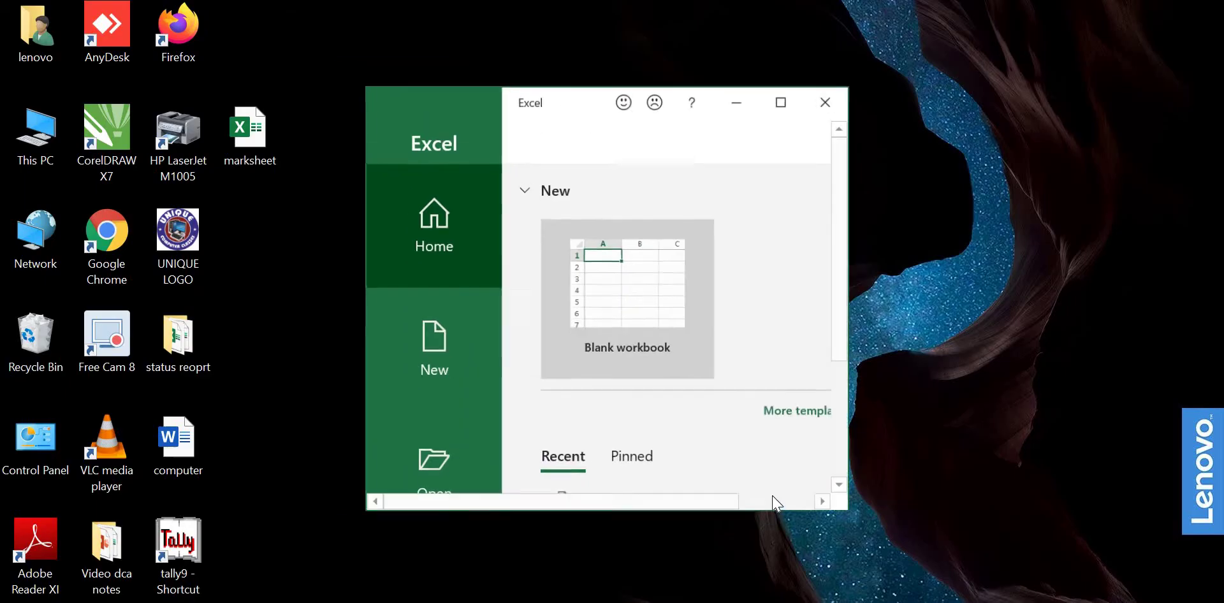
Maximize Excel and open the recent marksheet workbook, scrolled to the top of the table.
left_click(783, 107)
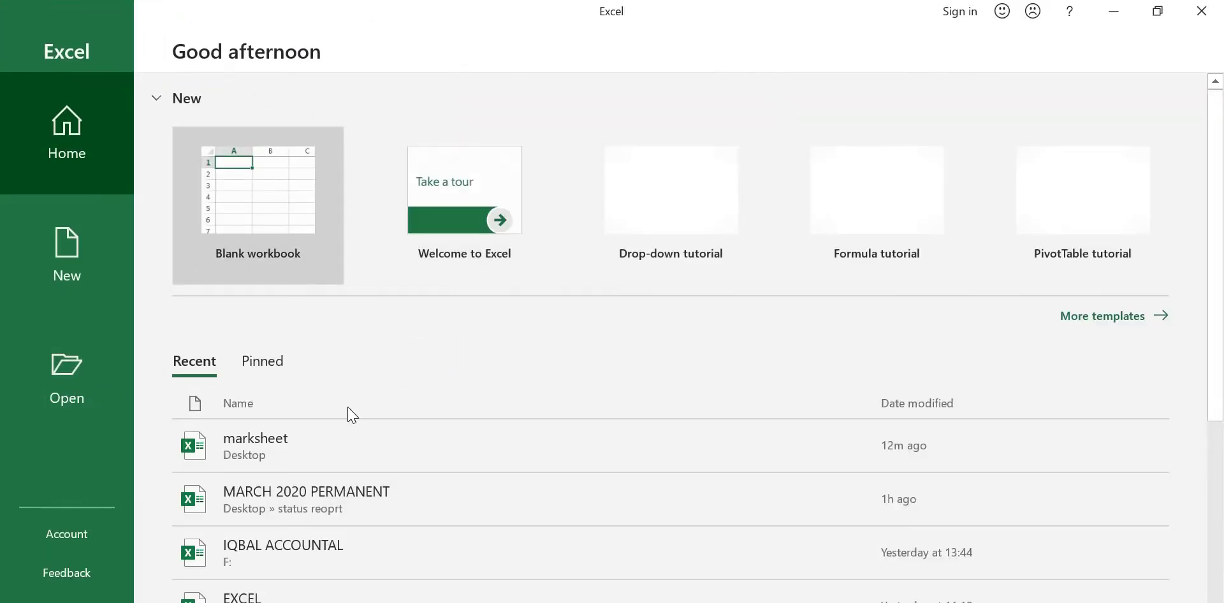
left_click(266, 442)
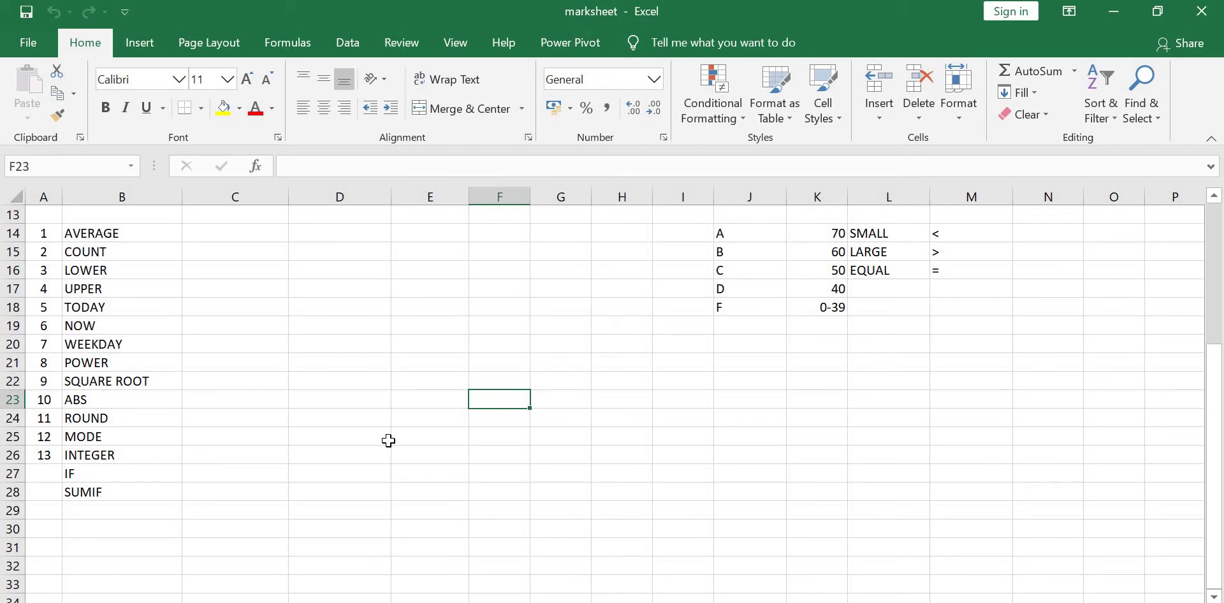
scroll(389, 441, "up", 4)
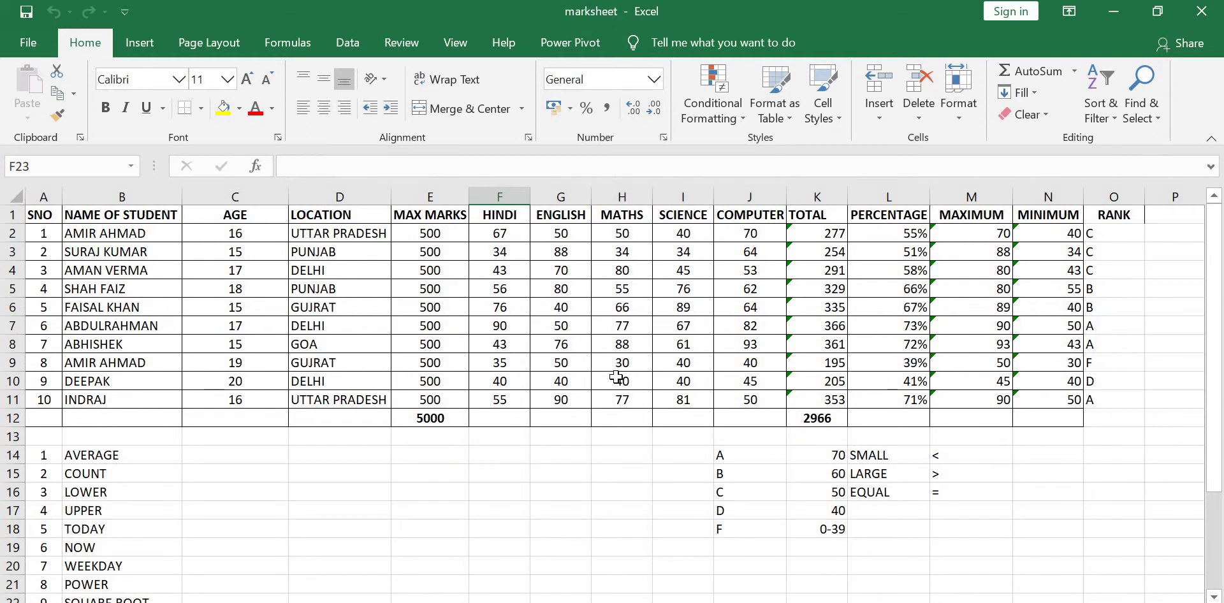
Delete the RANK grades in O2:O12, then select the AVERAGE label in B14.
left_click_drag(1116, 235, 1118, 412)
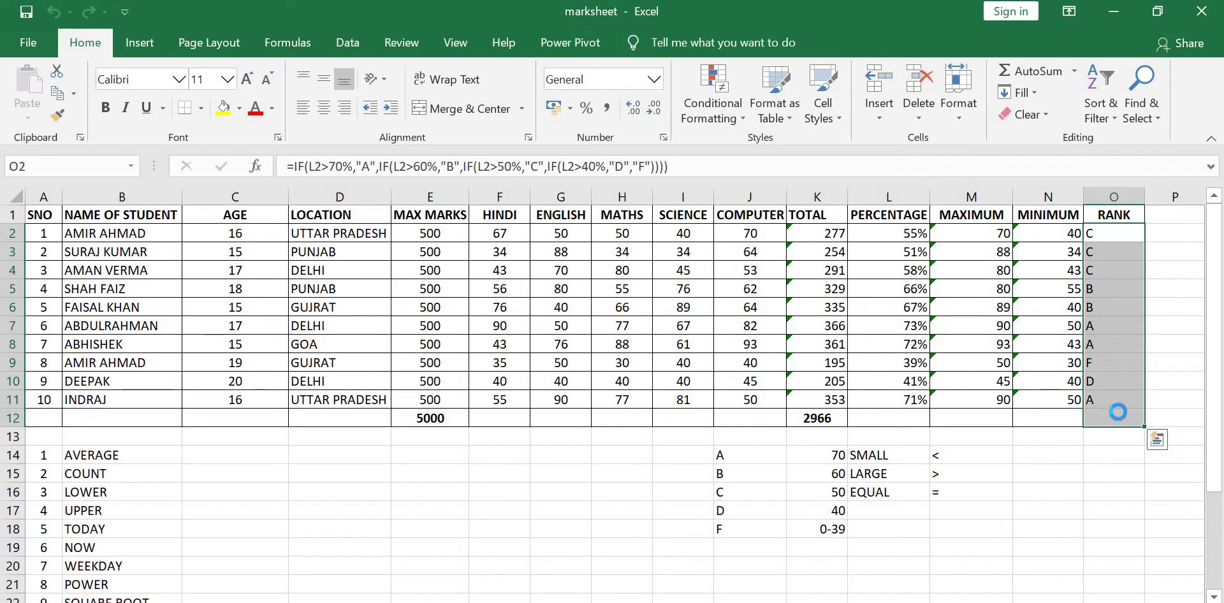
key("Delete")
left_click(970, 474)
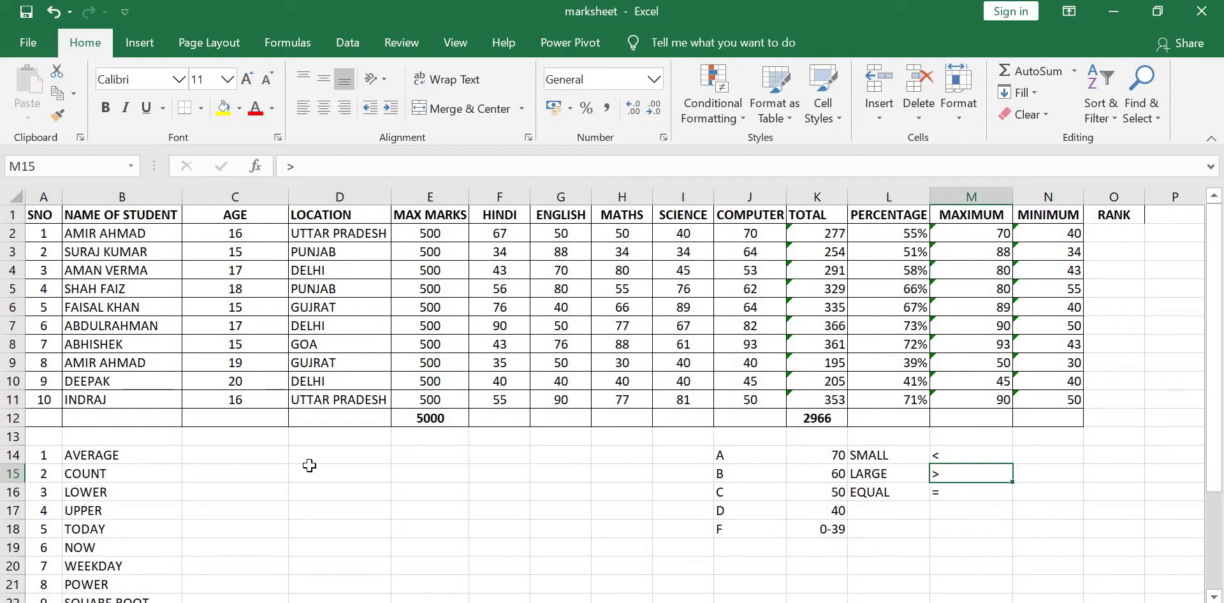
left_click(132, 461)
scroll(131, 459, "down", 2)
scroll(131, 460, "up", 1)
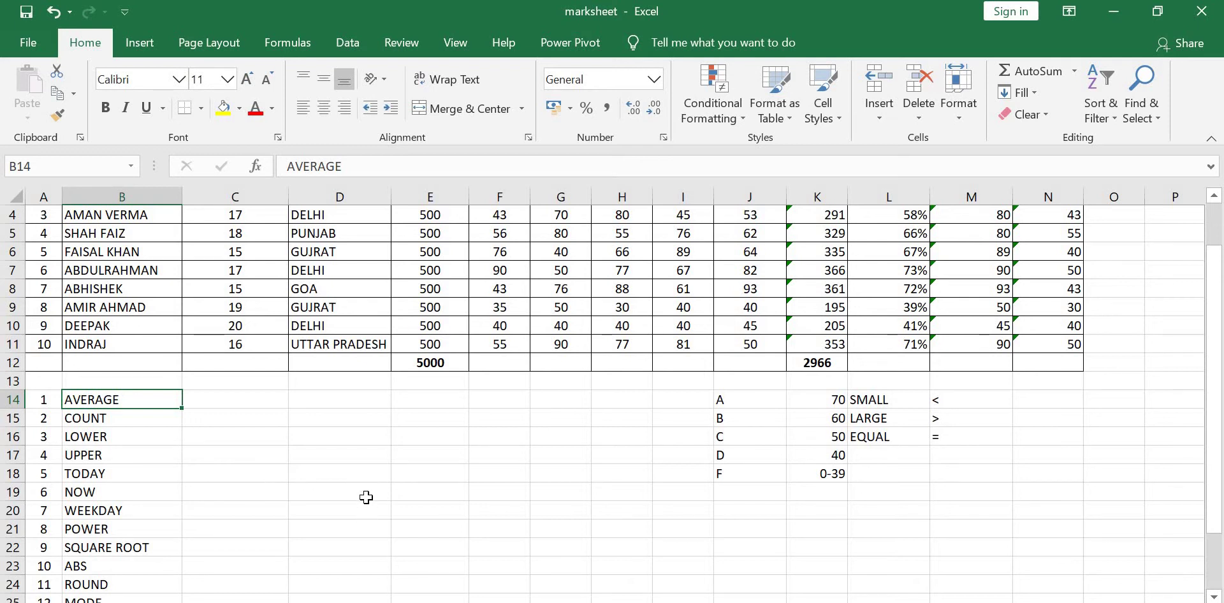
Enter 25, 45, 50, 90 and 41 across C15:G15.
left_click(304, 419)
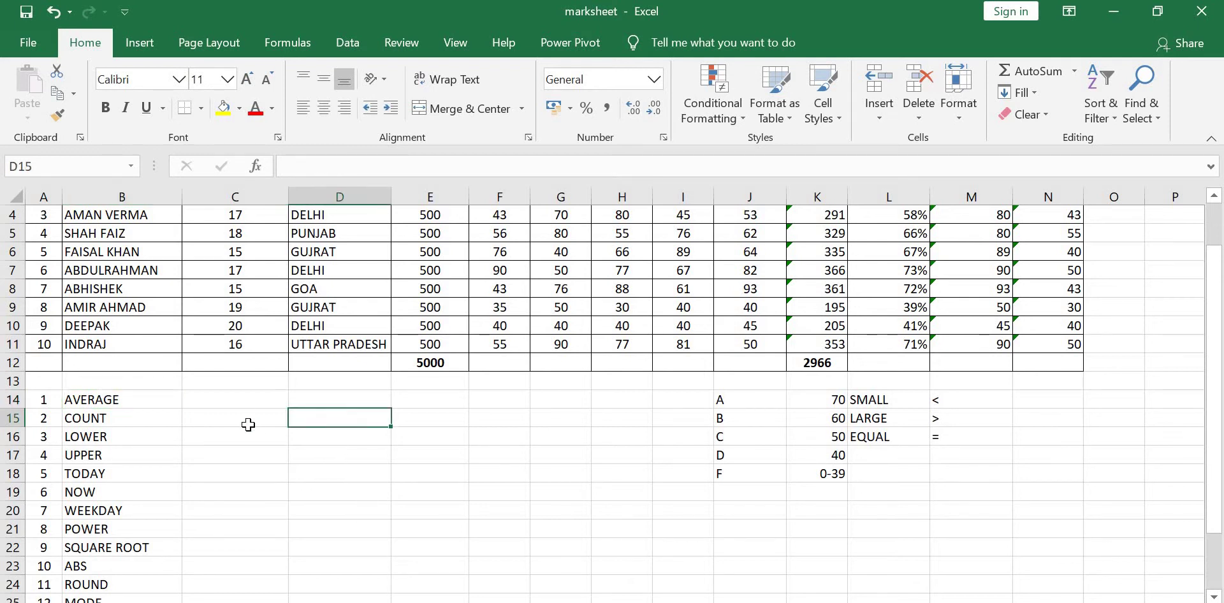
left_click(271, 419)
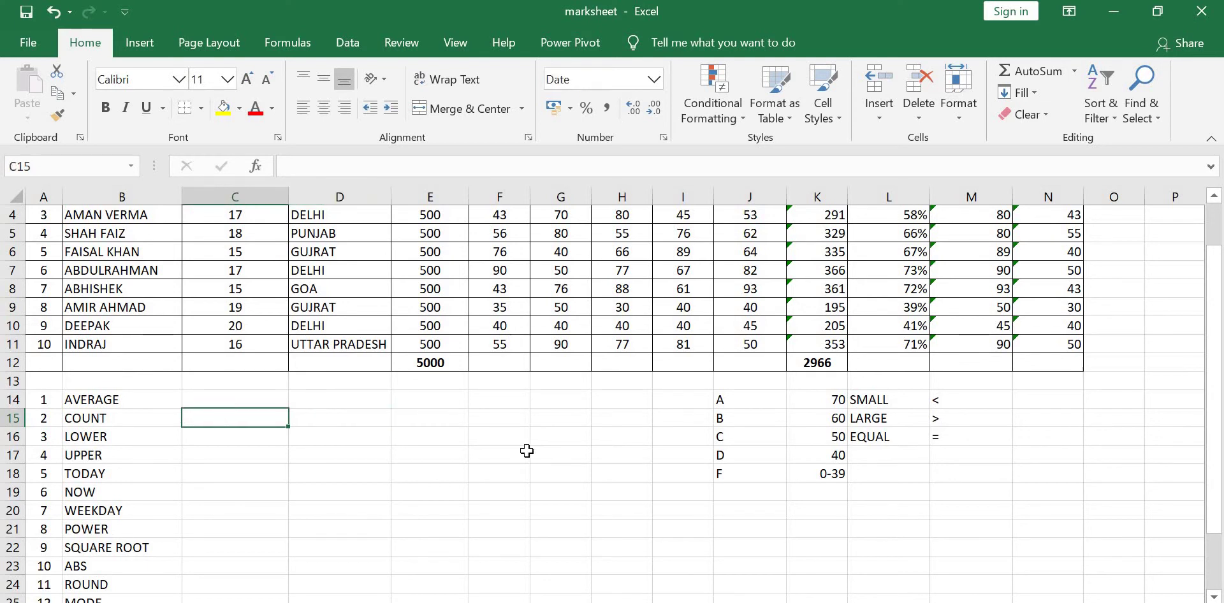
type("25")
key("Tab")
type("45")
key("Tab")
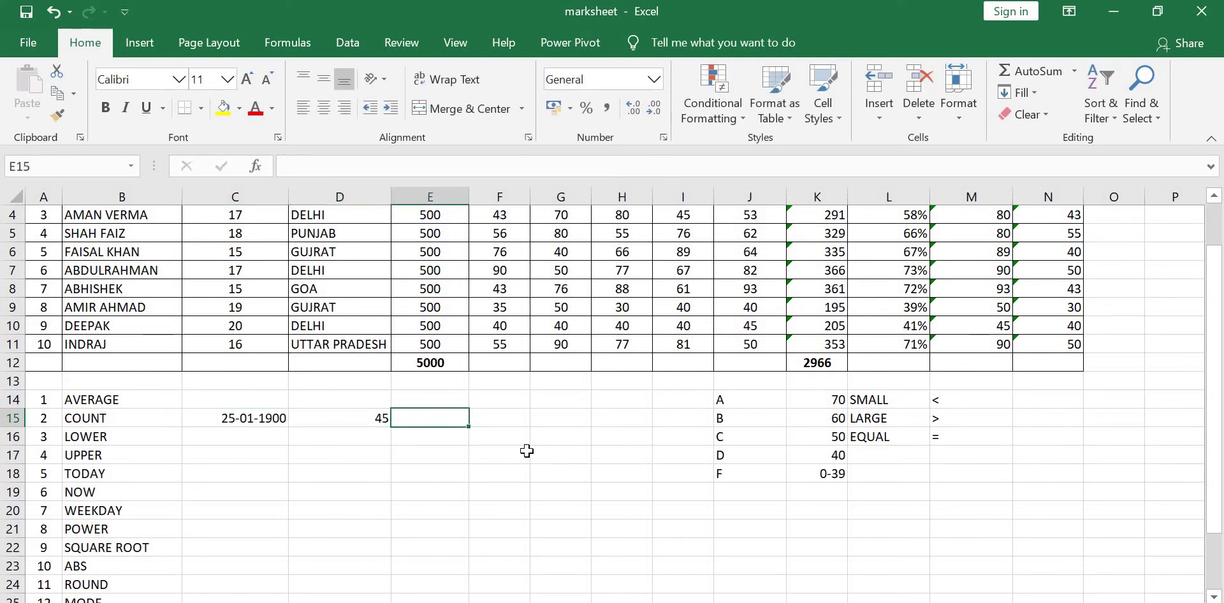
type("50")
key("Tab")
type("9")
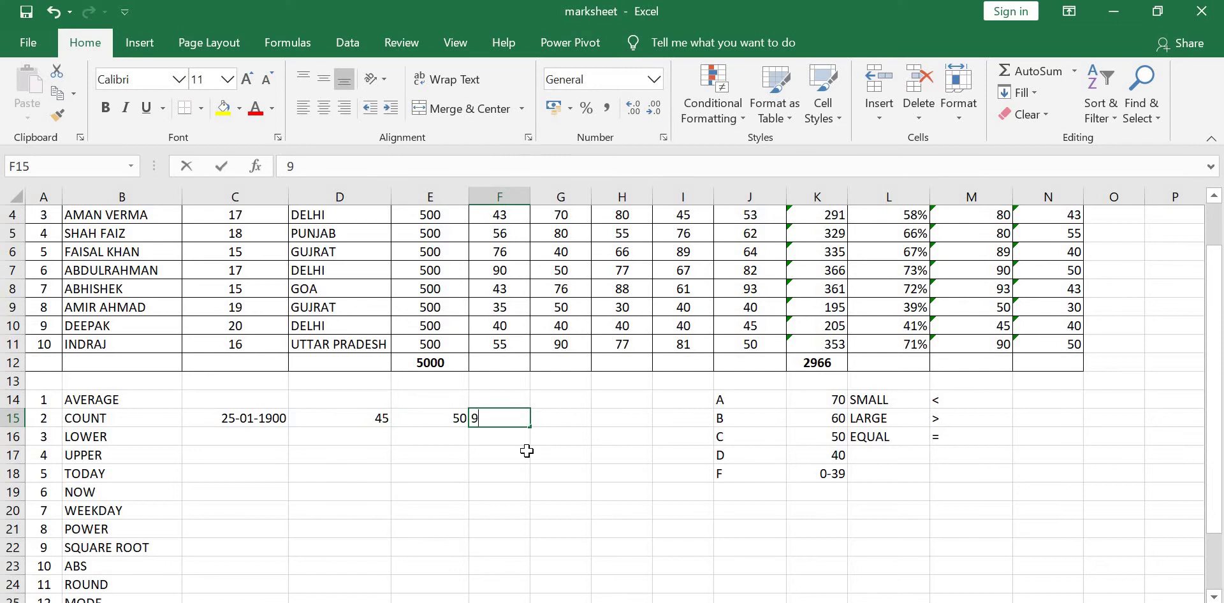
type("0")
key("Tab")
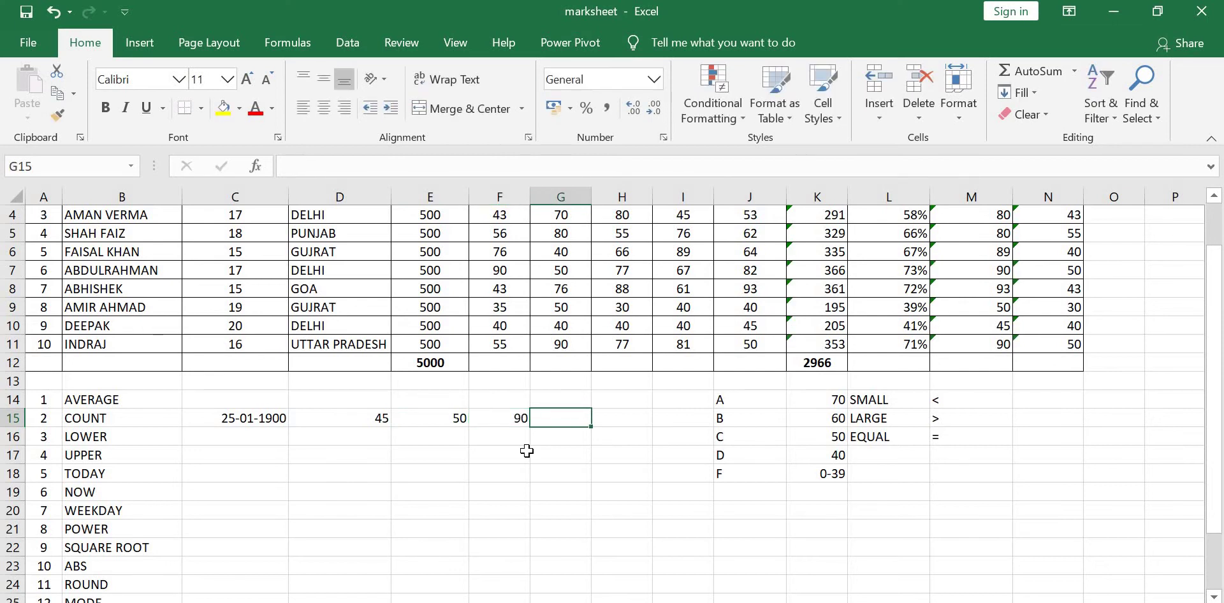
type("41")
key("Return")
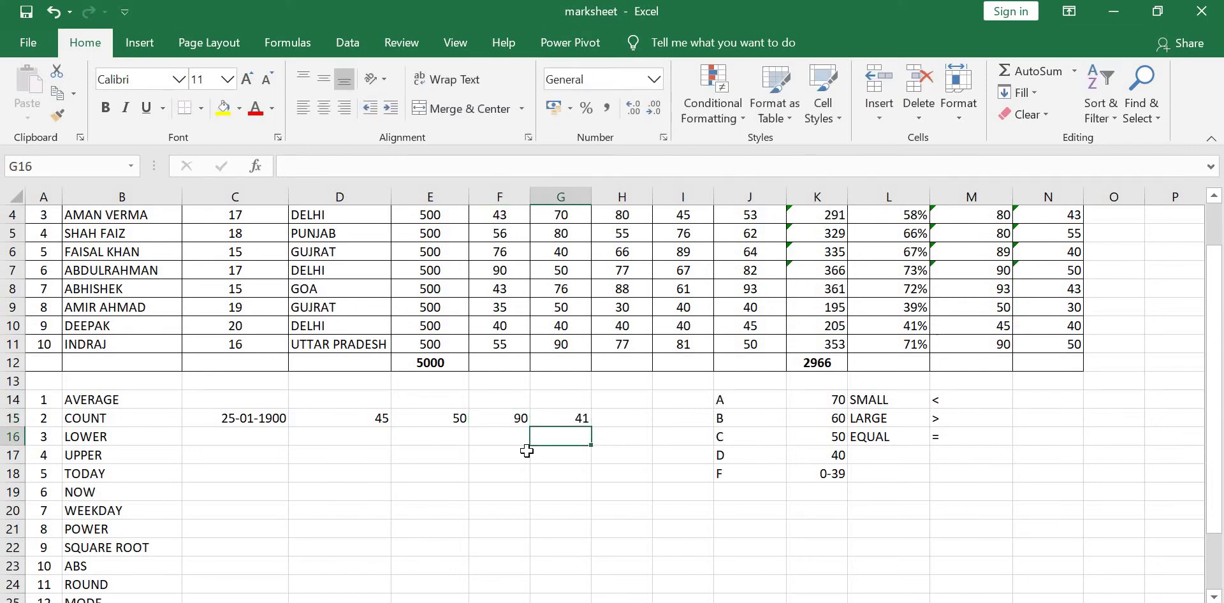
Format C15 as General so it shows 25, then check the values in D15:G15.
key("Left")
key("Left")
key("Left")
key("Left")
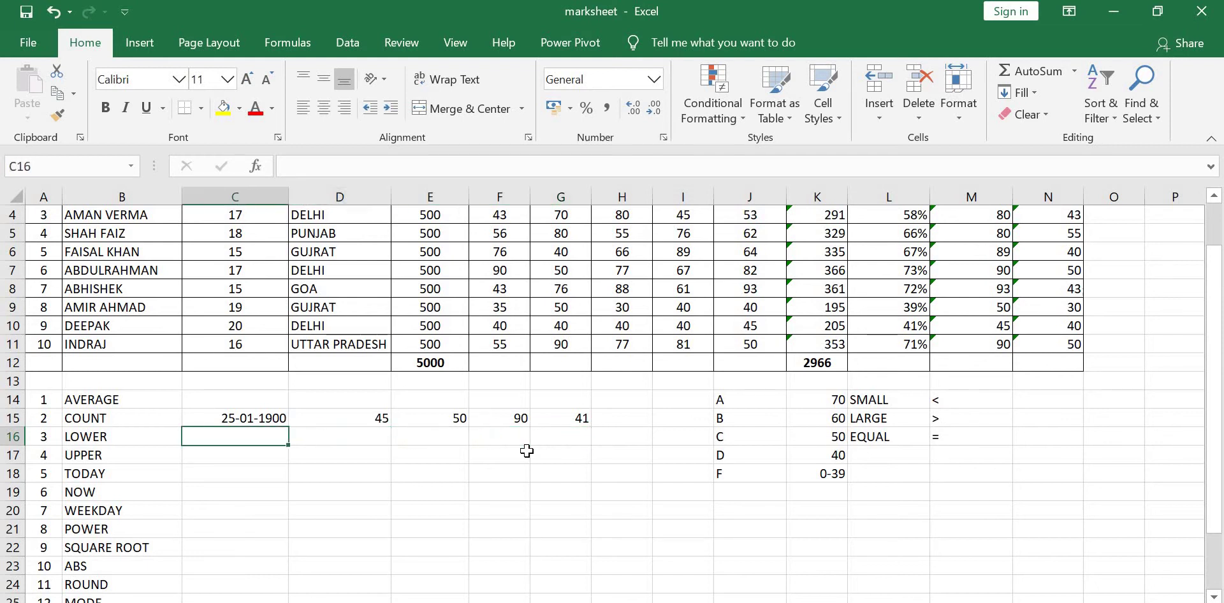
key("Up")
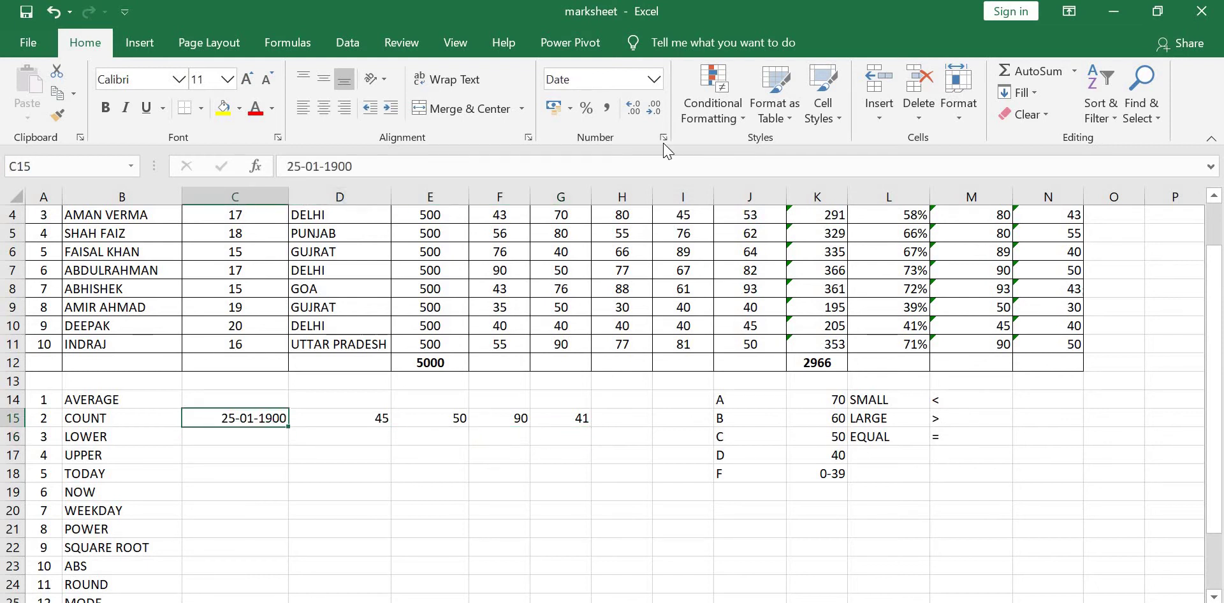
left_click(657, 81)
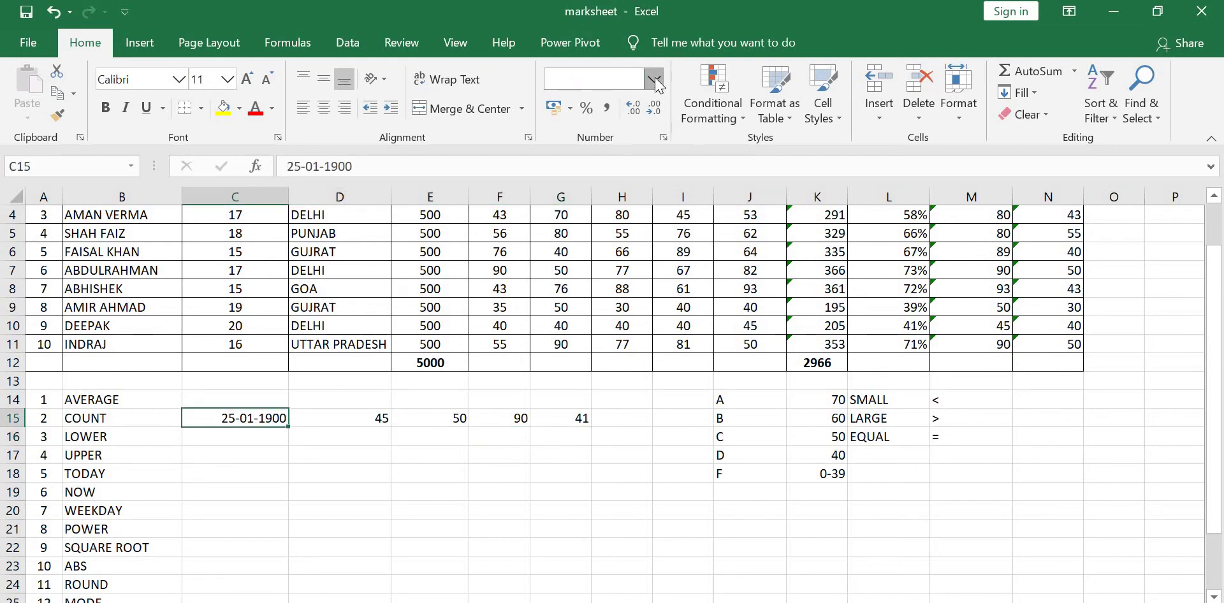
left_click(609, 97)
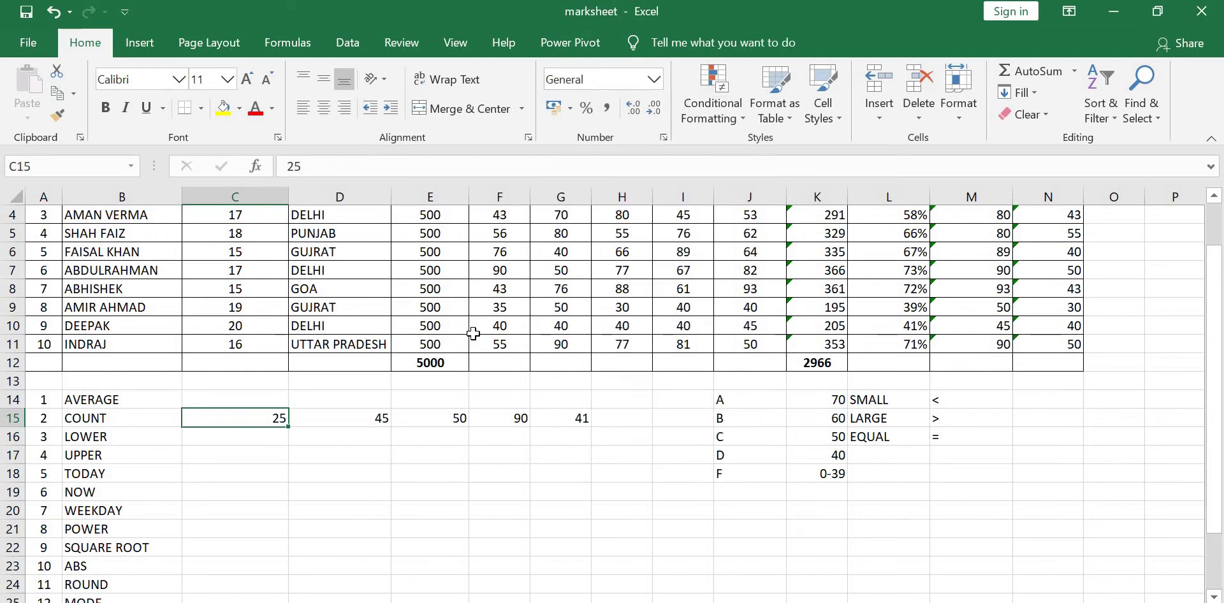
left_click(339, 476)
left_click(271, 423)
left_click(338, 415)
left_click(458, 417)
left_click(513, 418)
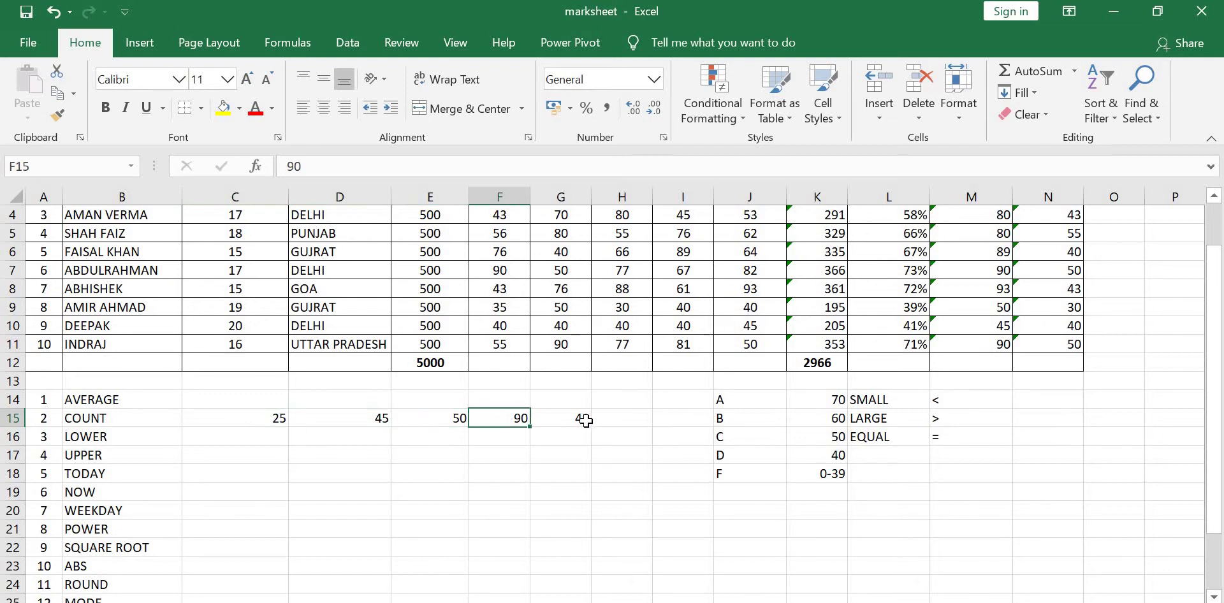
left_click(585, 419)
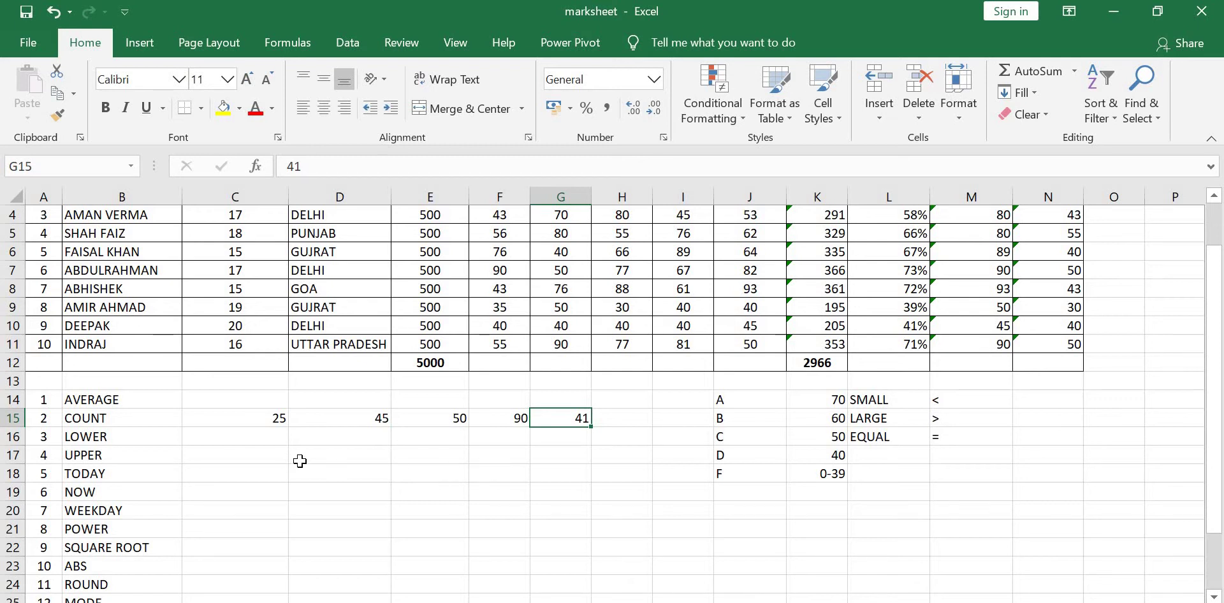
Enter =AVERAGE(C15:G15) in C14.
left_click(233, 402)
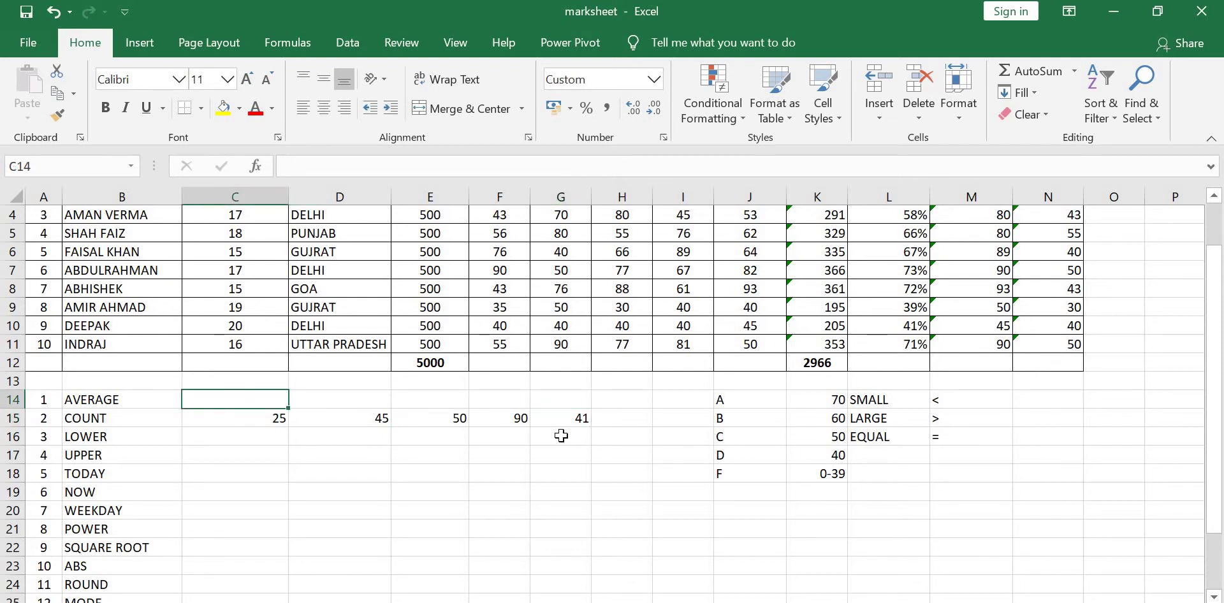
type("=averag")
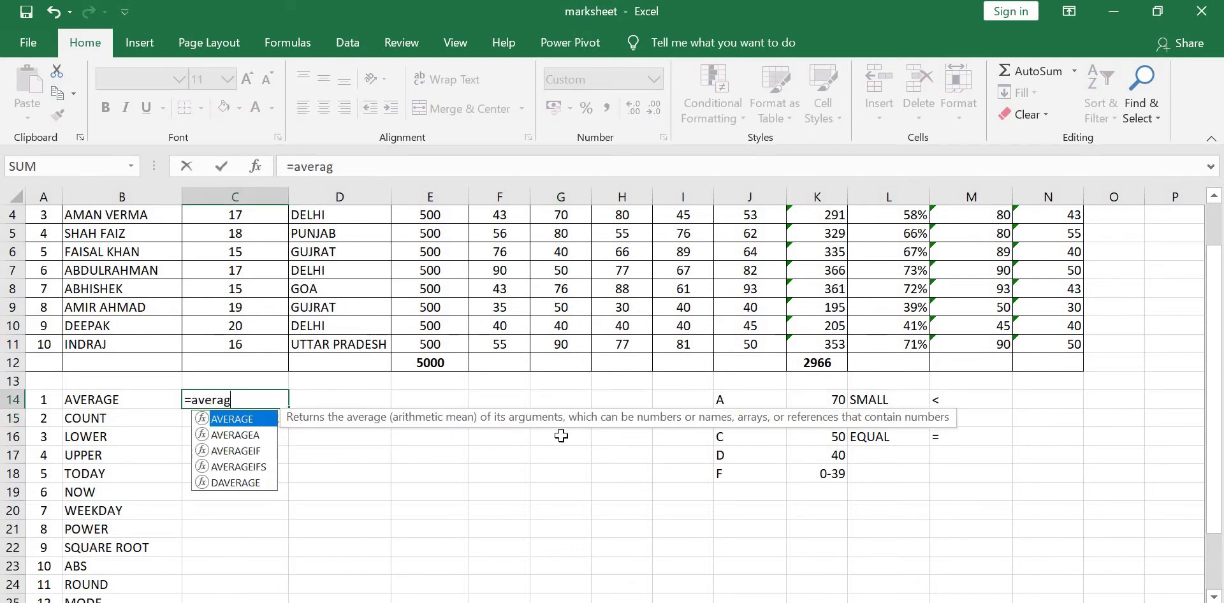
type("e")
type("(")
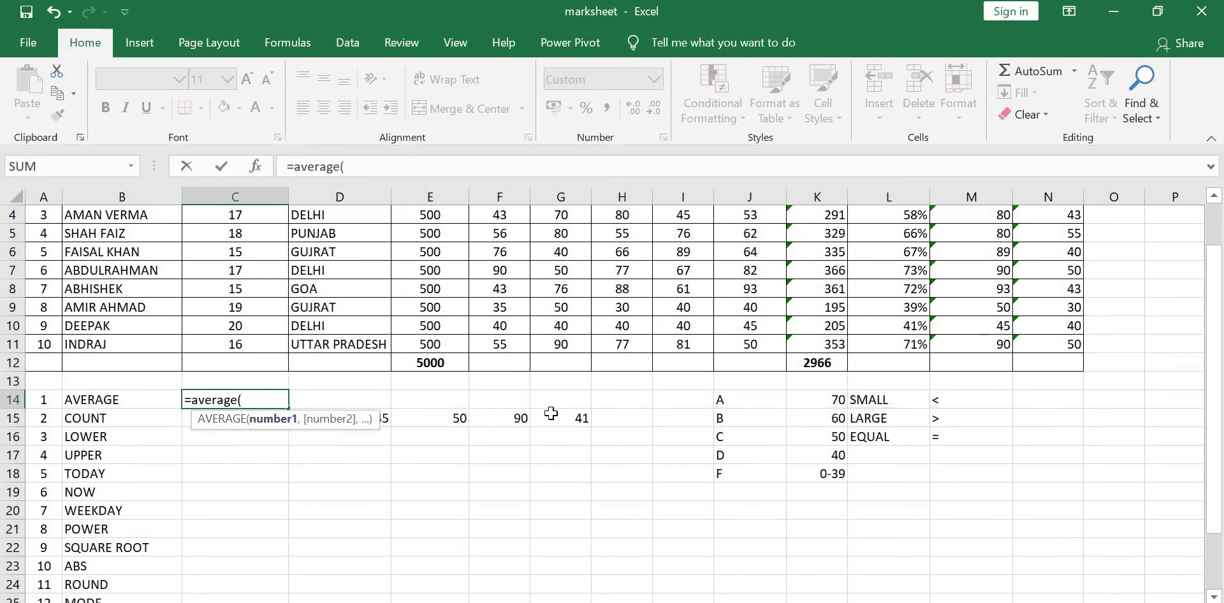
left_click_drag(582, 418, 261, 422)
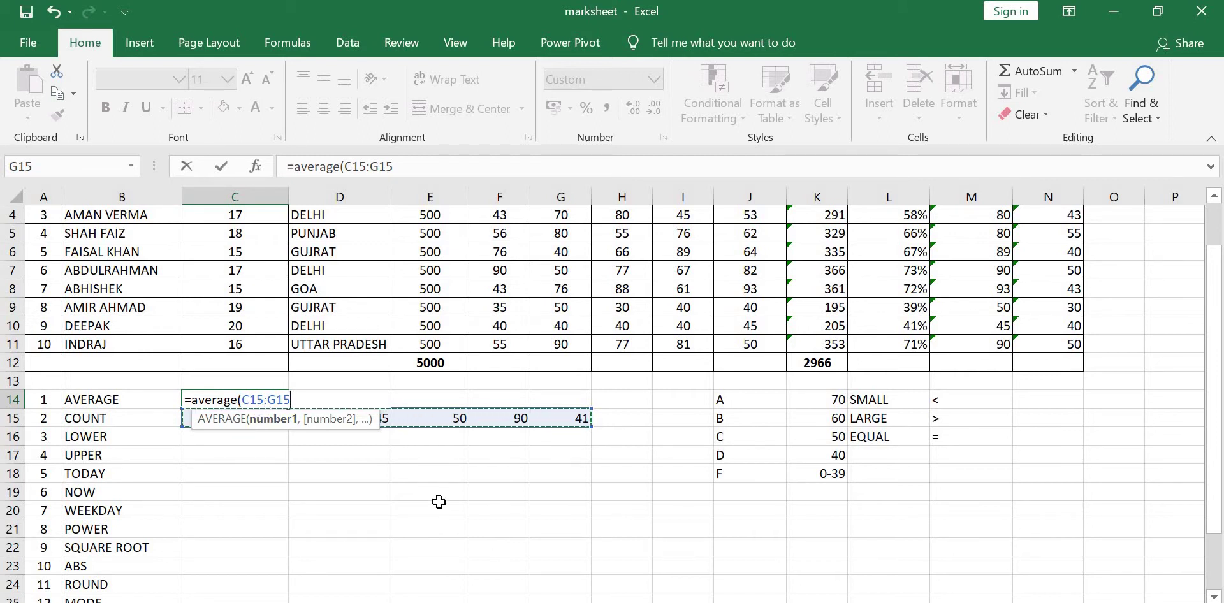
type(")")
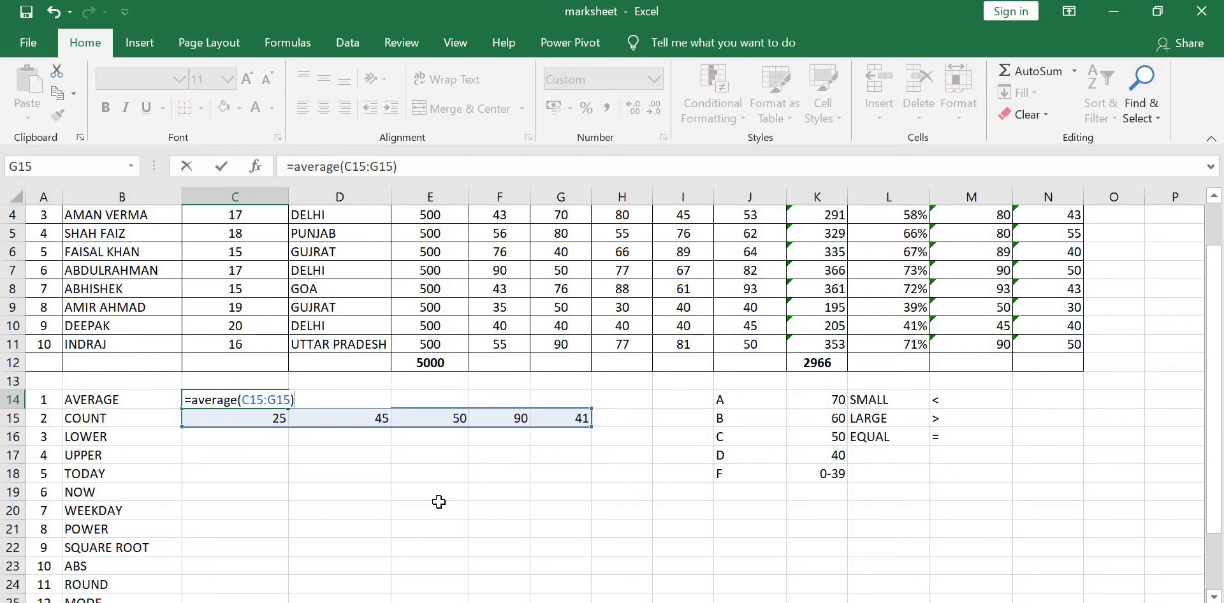
key("Return")
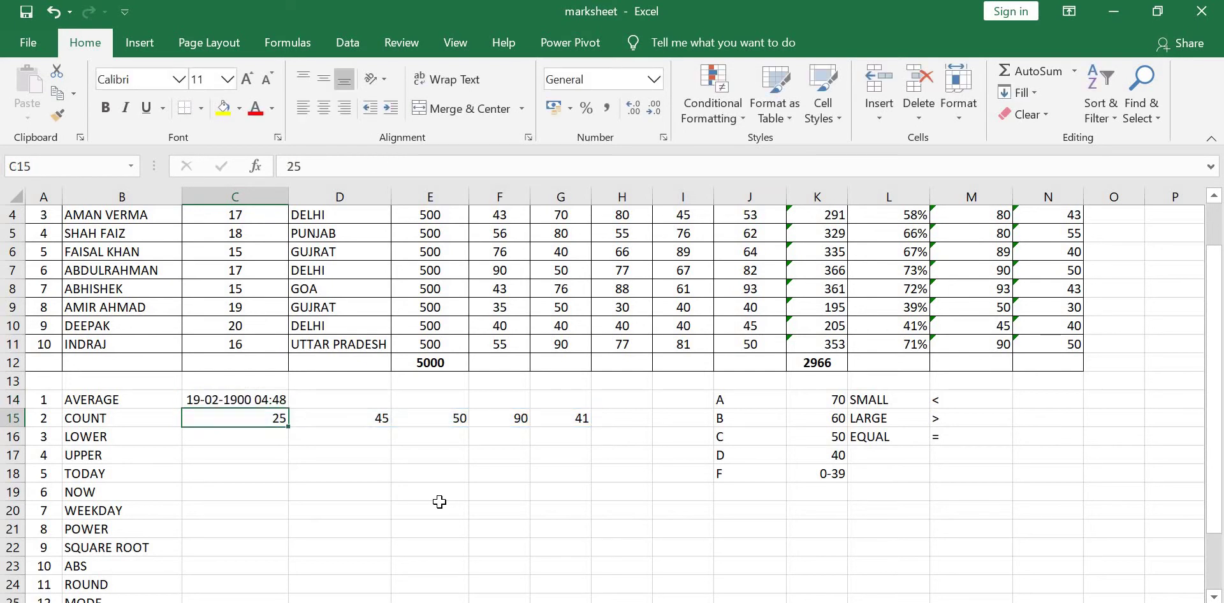
Change C14's number format so the average shows as 50.2.
key("Up")
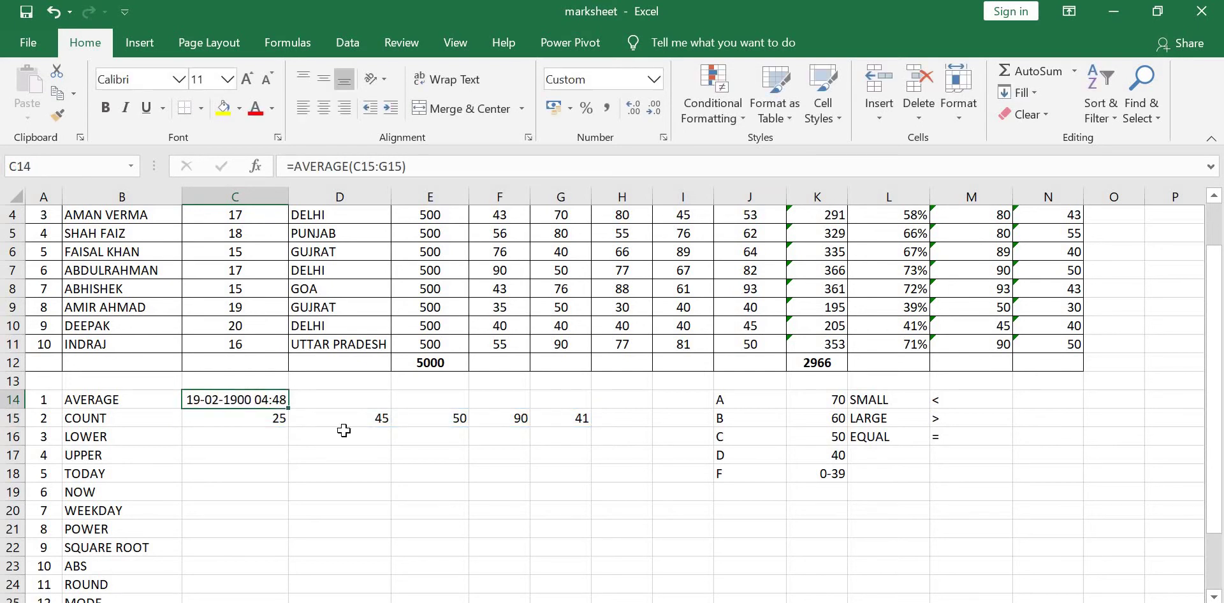
left_click(654, 79)
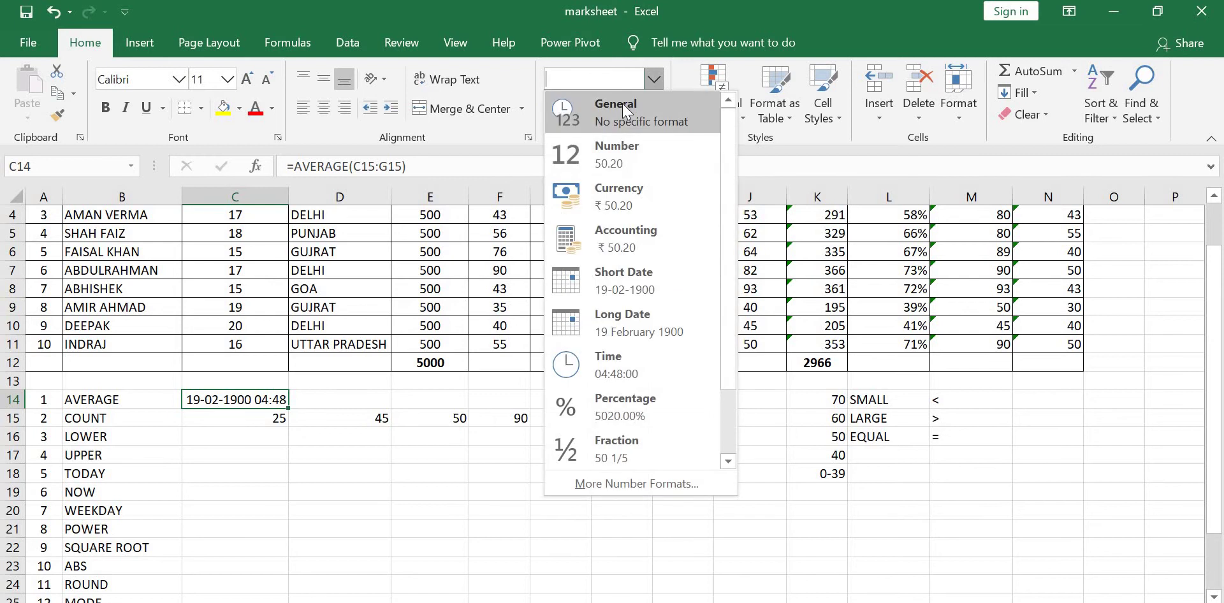
left_click(638, 109)
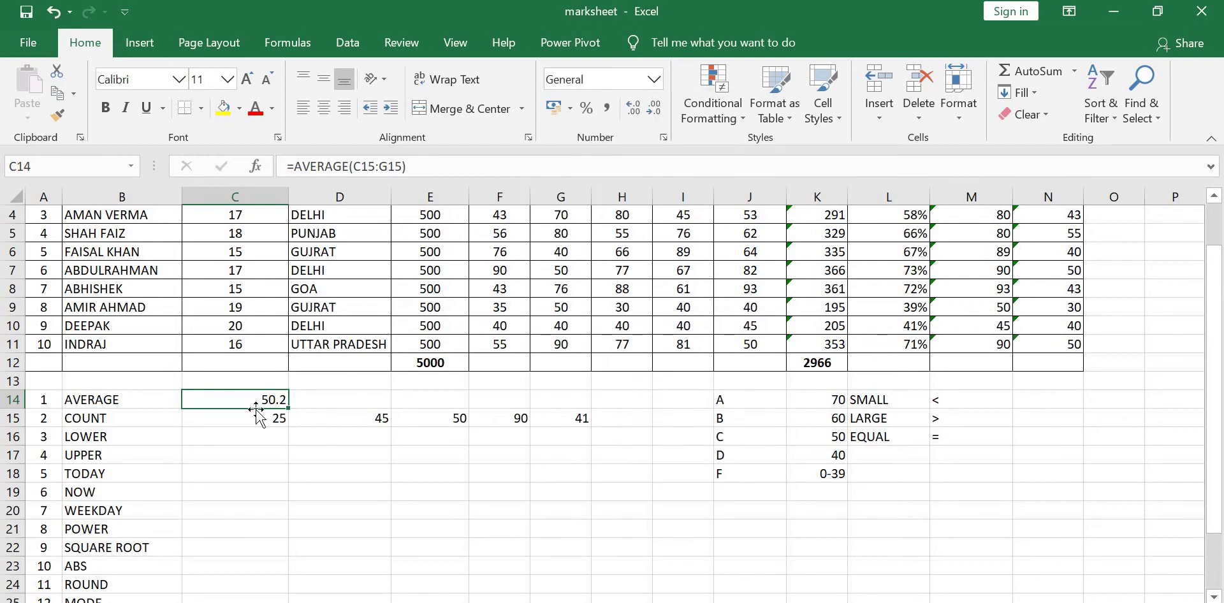
left_click(266, 434)
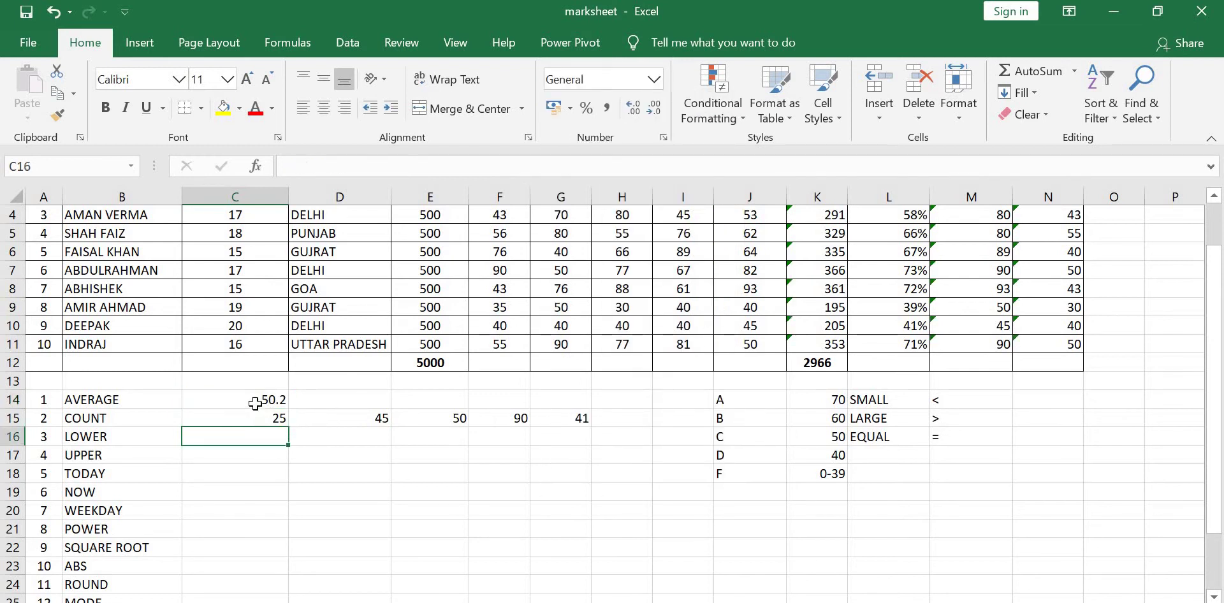
left_click(256, 403)
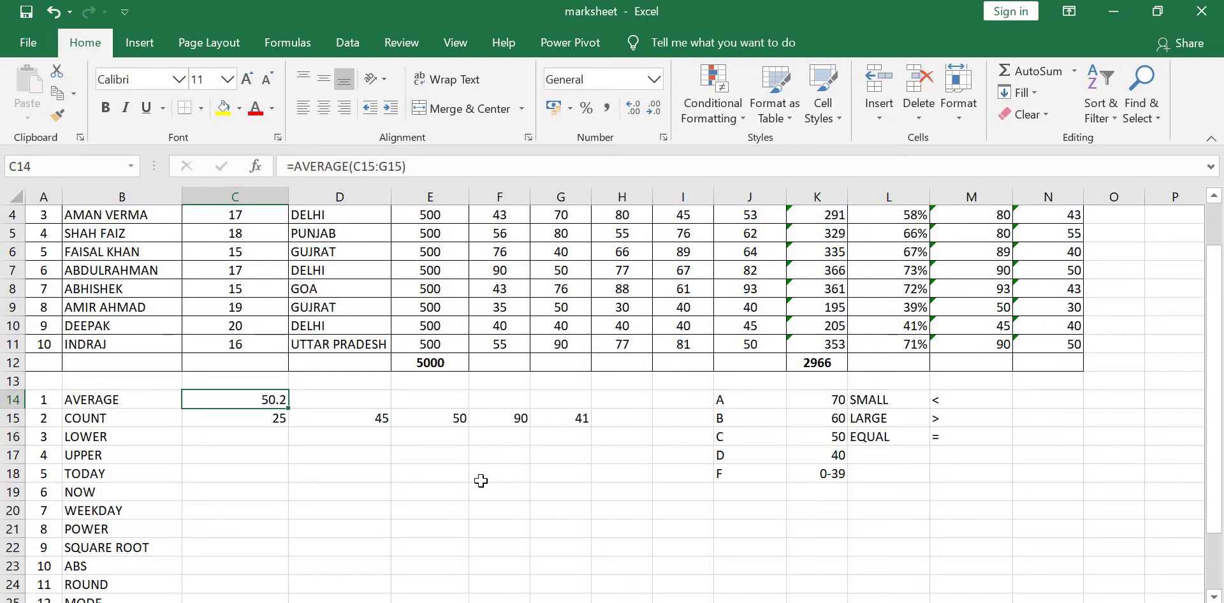
Enter =SUM(C15:G15) in E18, giving 251.
left_click(446, 475)
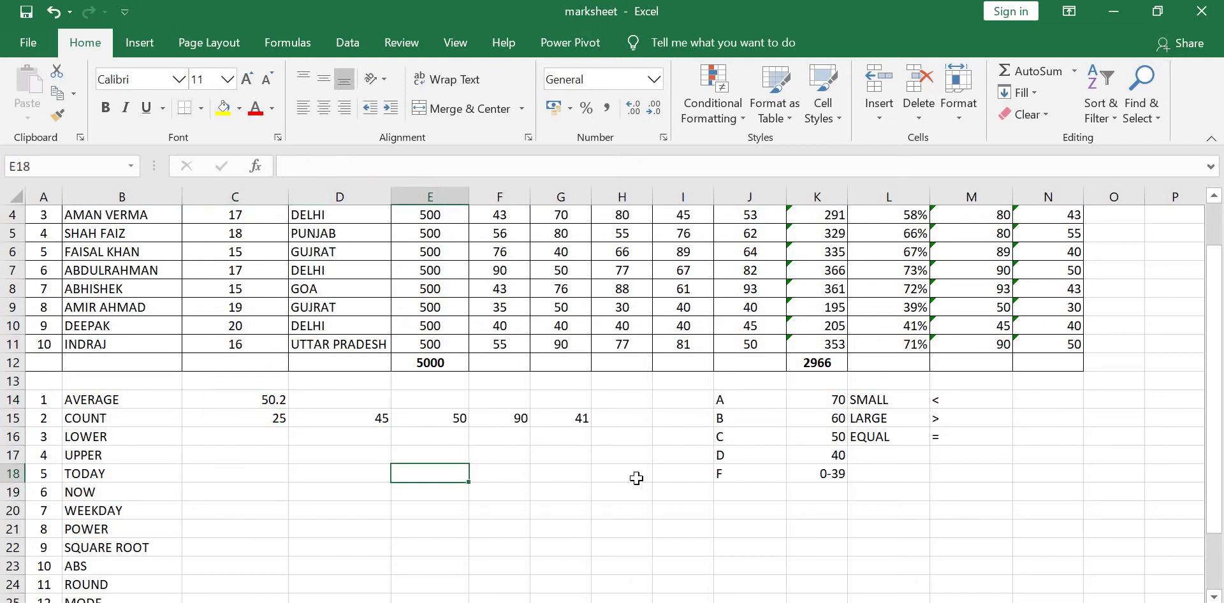
type("=")
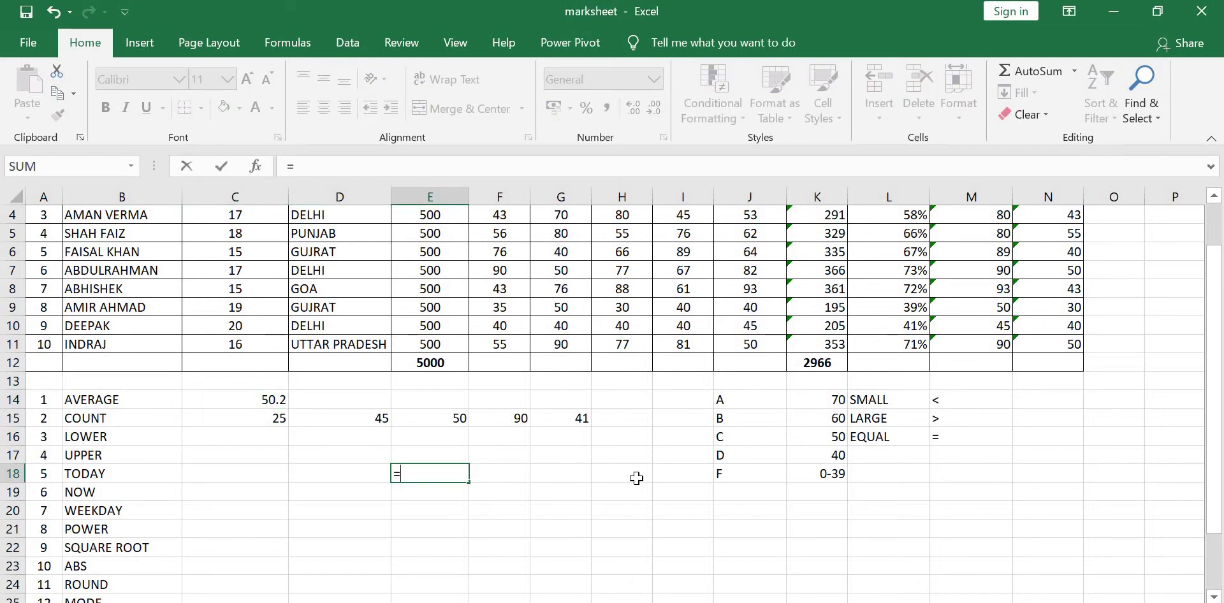
type("sum(")
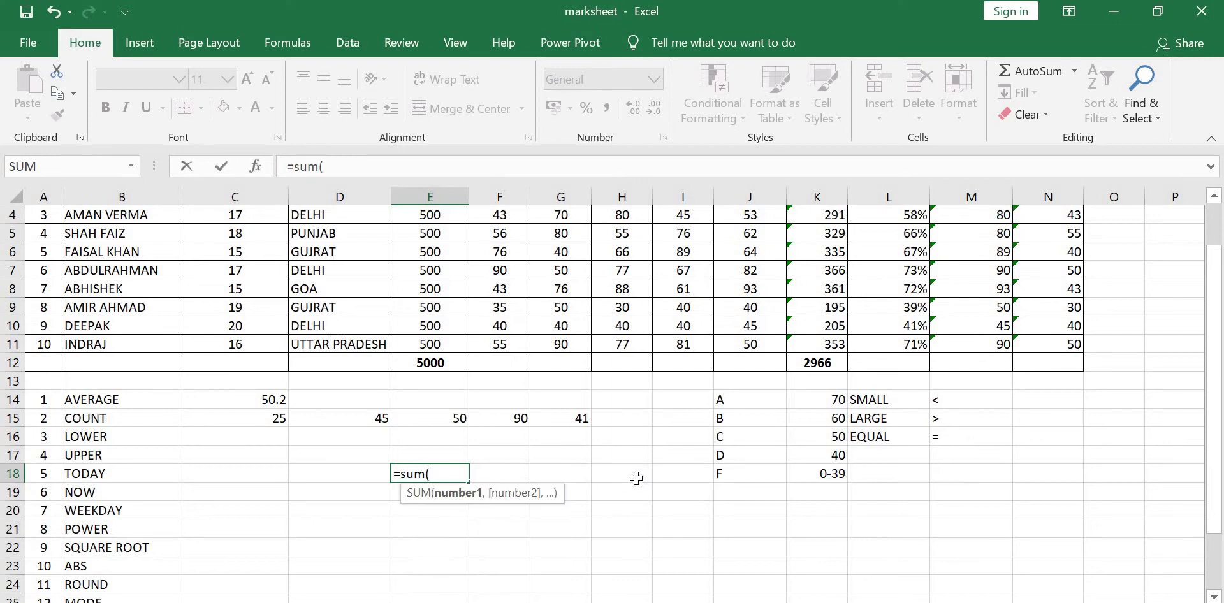
mouse_move(270, 419)
left_mouse_down()
mouse_move(547, 417)
mouse_move(574, 395)
left_mouse_up()
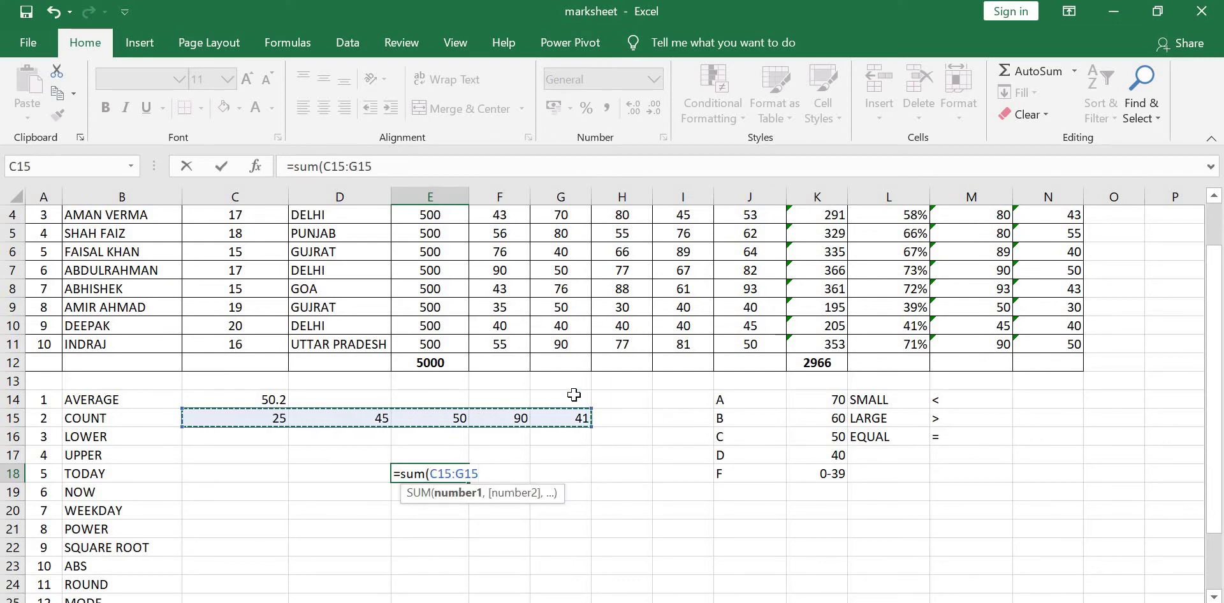
type(")")
key("Return")
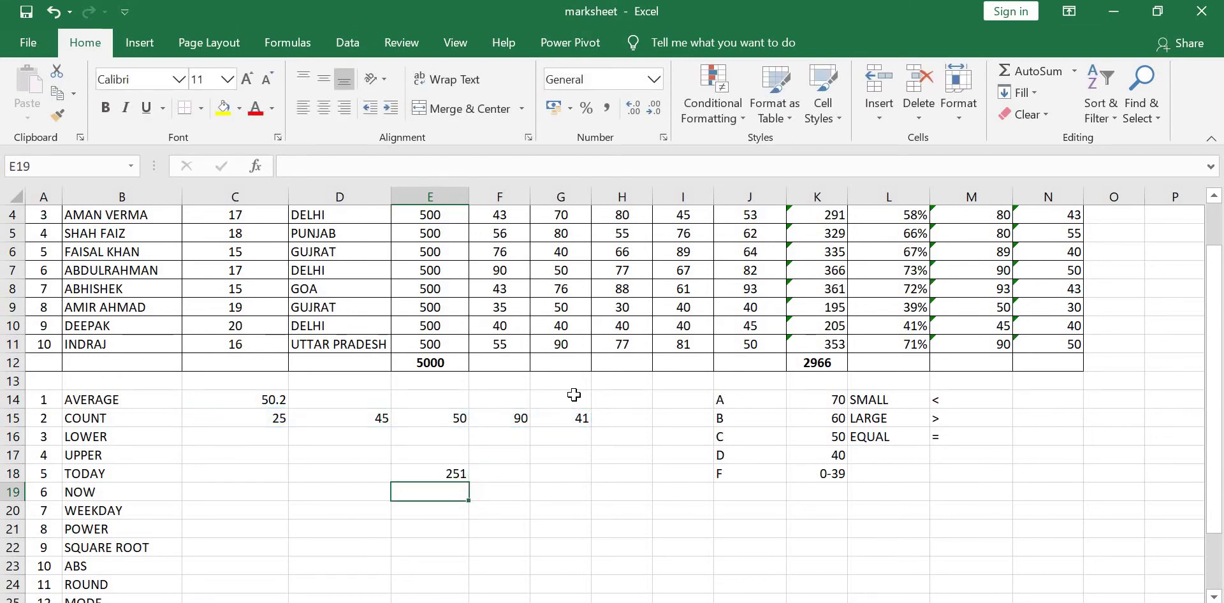
key("Down")
Enter =E18/5 in D20 to confirm the 50.2 average.
key("Left")
type("=")
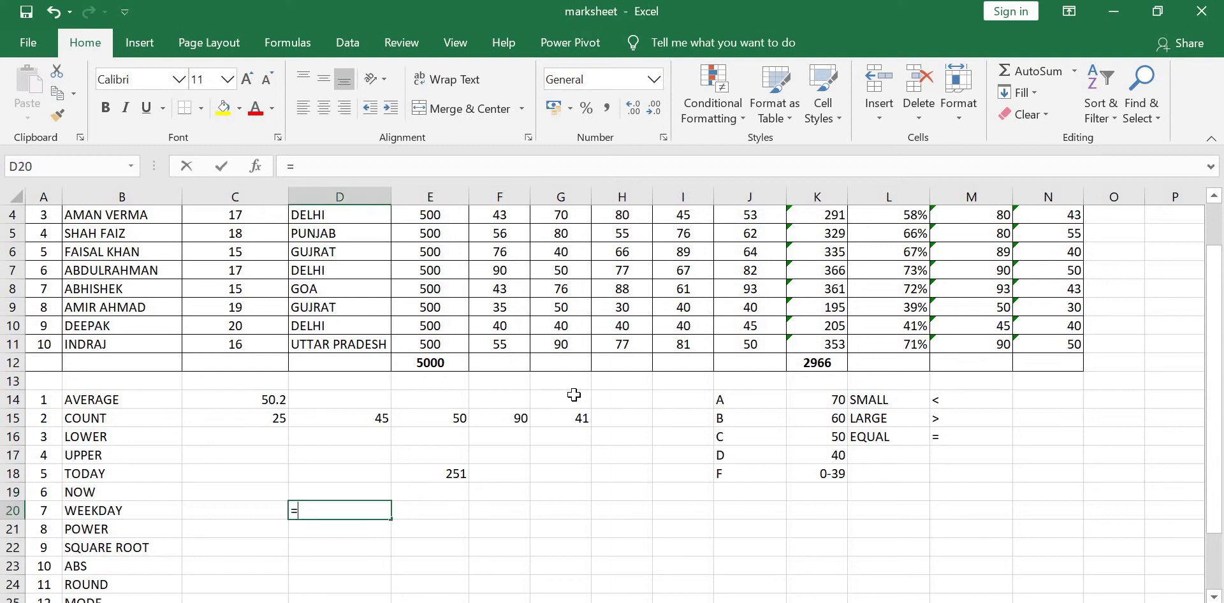
key("Up")
key("Up")
key("Right")
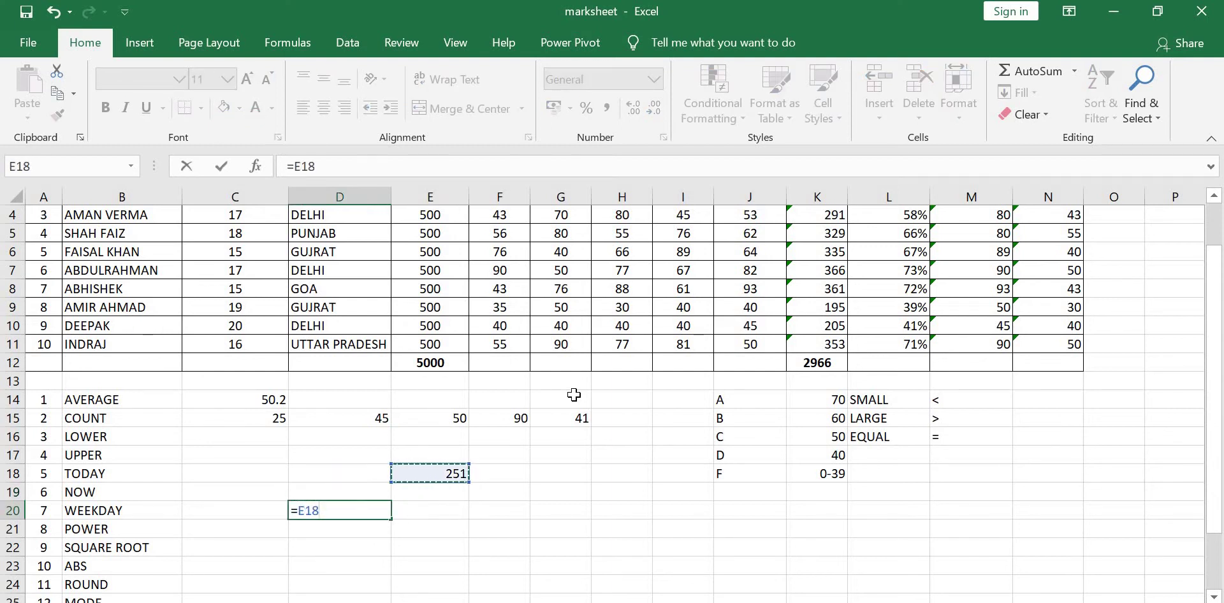
type("/")
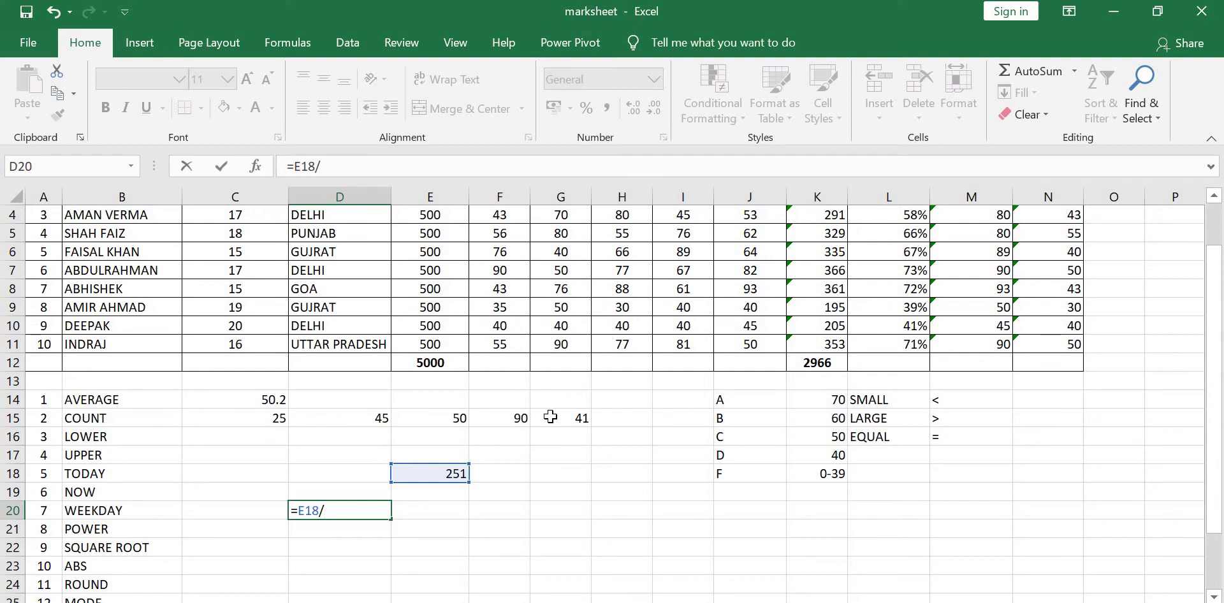
type("5")
key("Return")
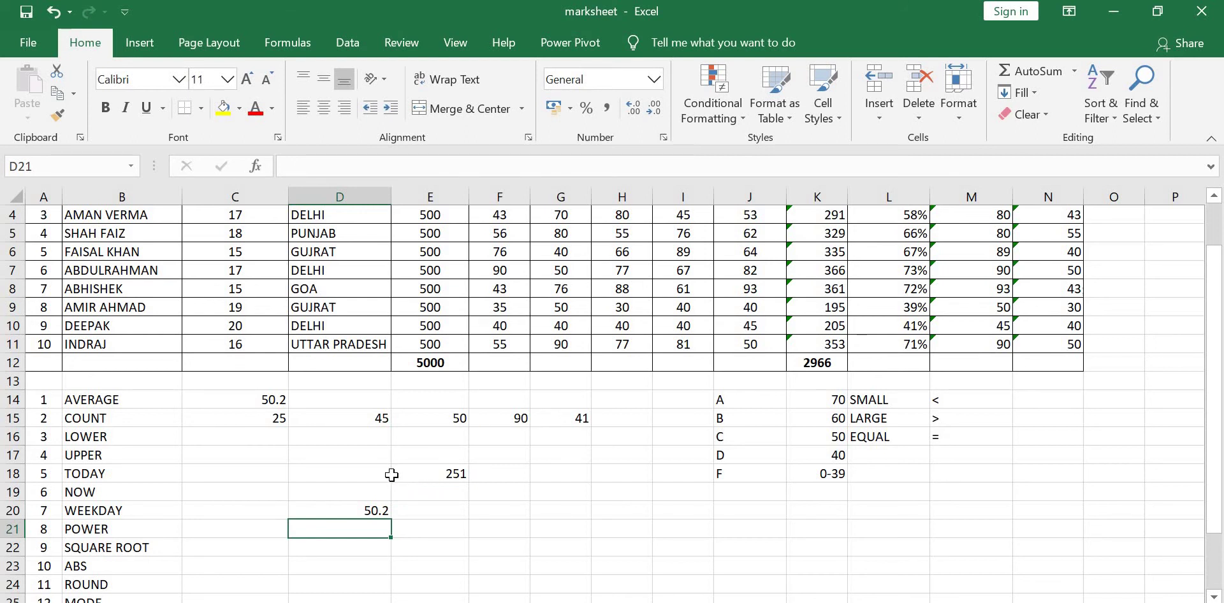
Review the C14 average, row-15 numbers, E18 sum and D20 division, then select E18.
left_click(277, 401)
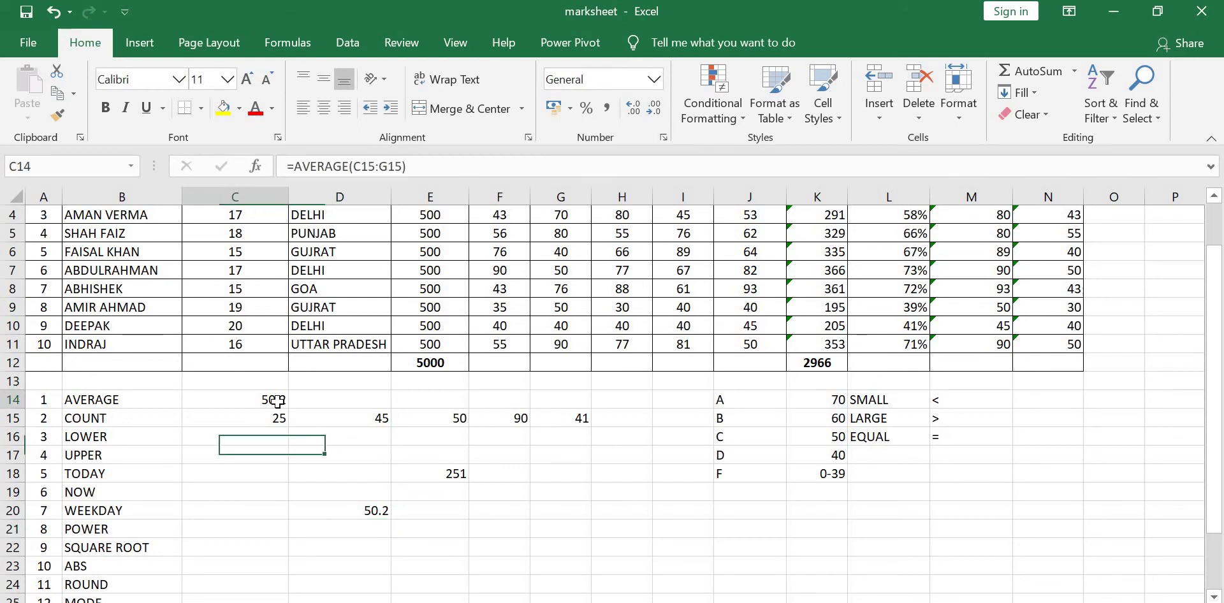
left_click(364, 420)
left_click(446, 420)
left_click(510, 421)
left_click(561, 421)
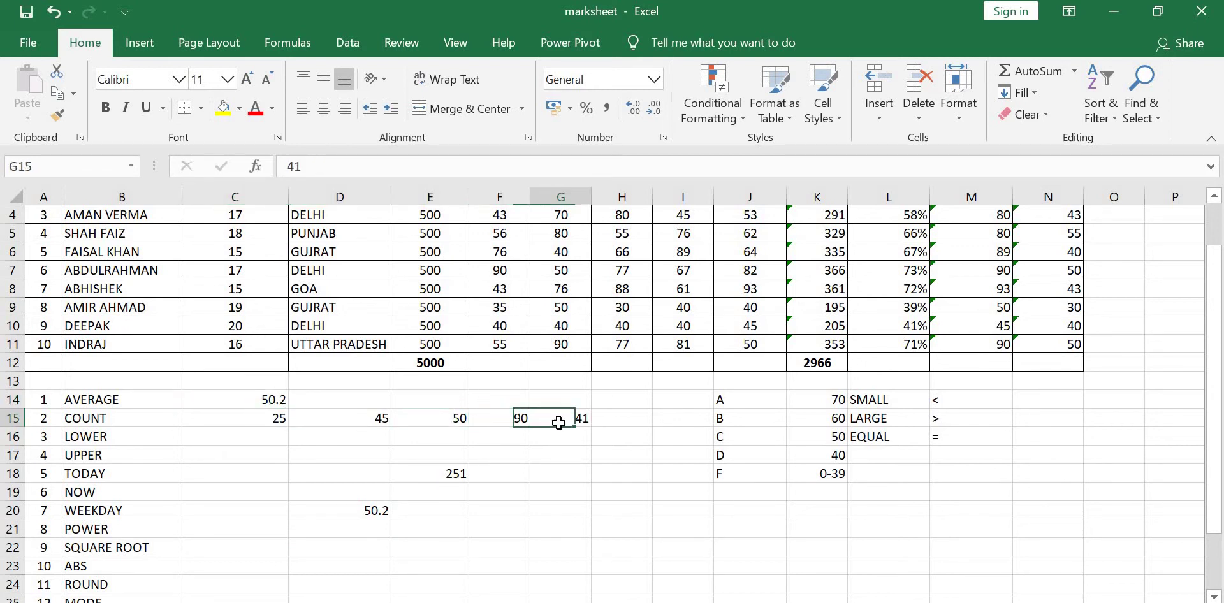
left_click(449, 478)
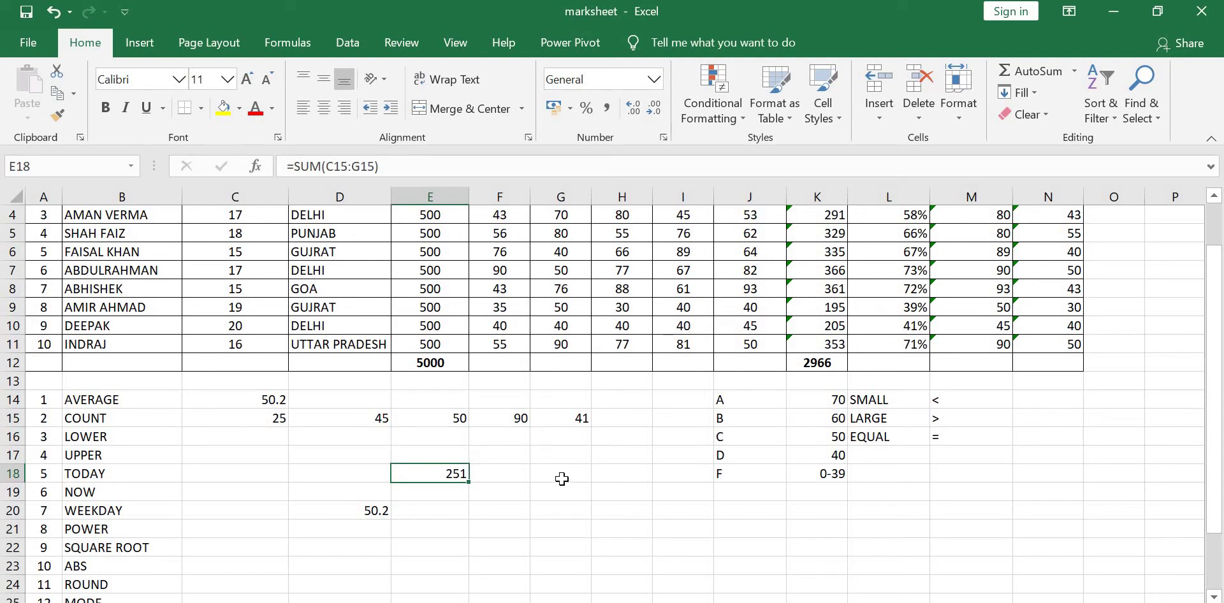
left_click(352, 510)
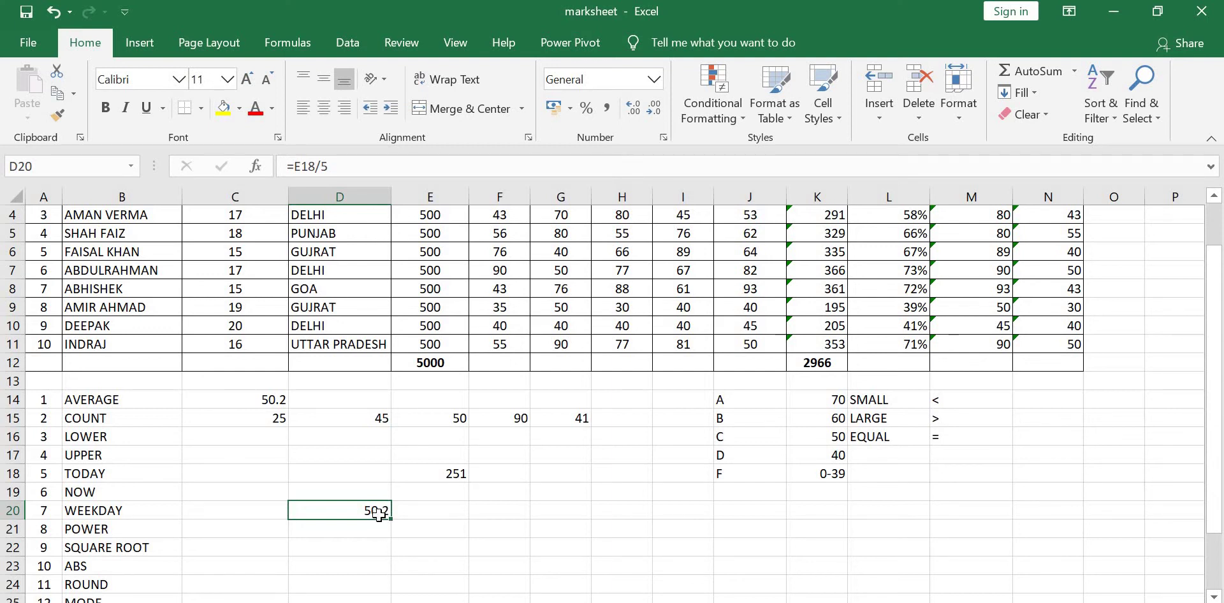
left_click(426, 477)
Clear the E18 total and delete the 25 from C15.
key("Delete")
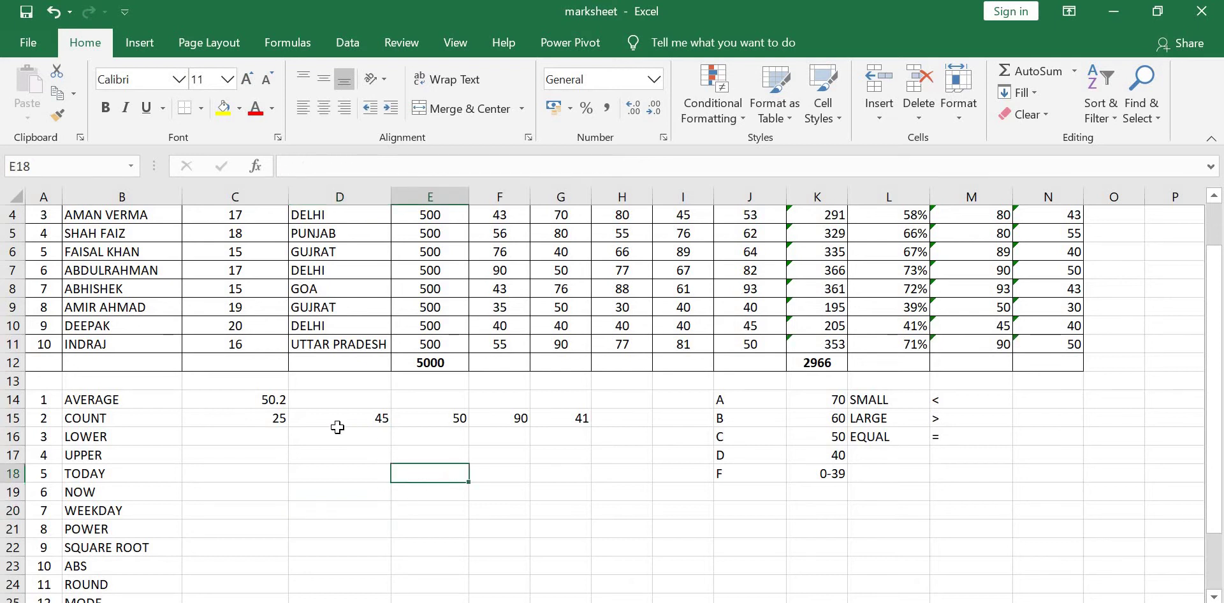
left_click(278, 420)
key("Delete")
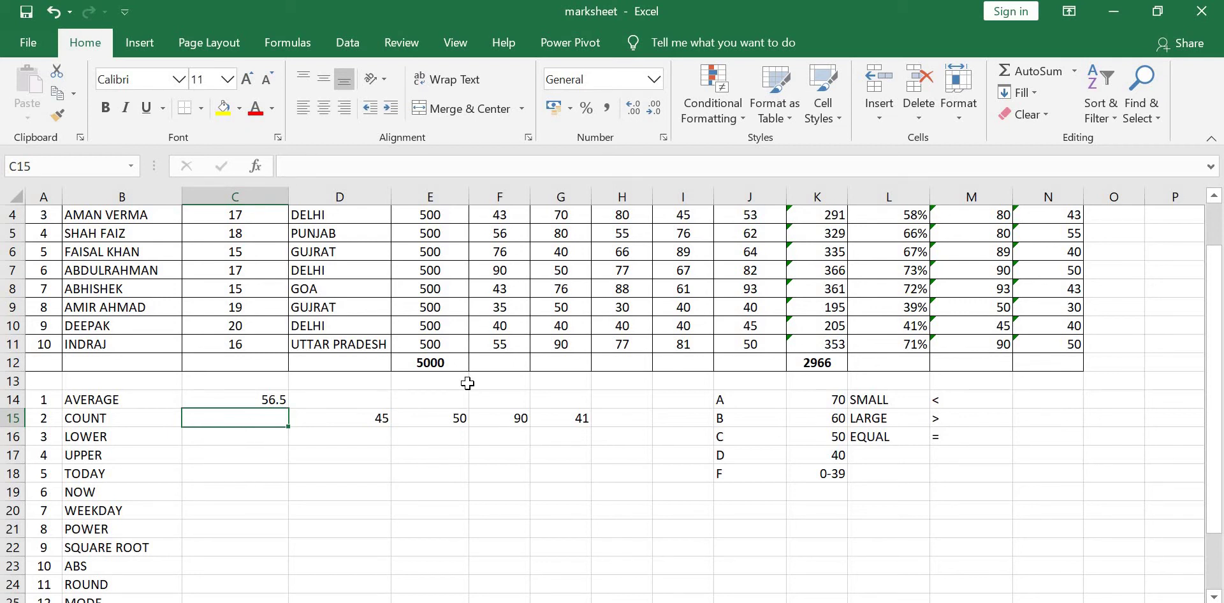
Enter =COUNT(D15:G15) in C15, returning 4.
type("=count")
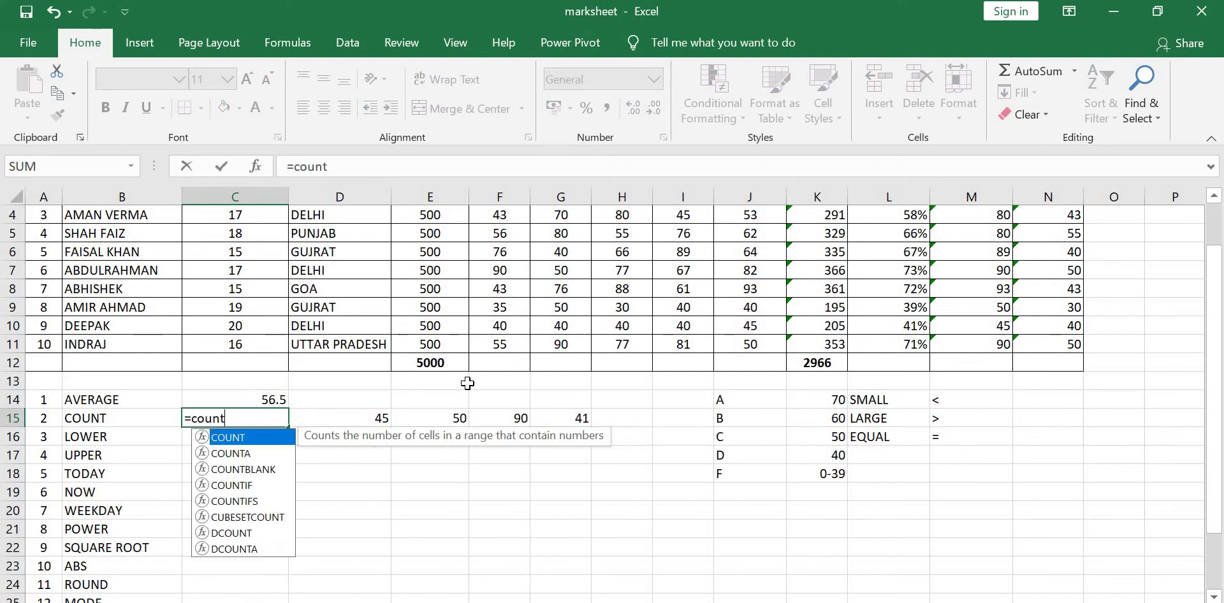
type("(")
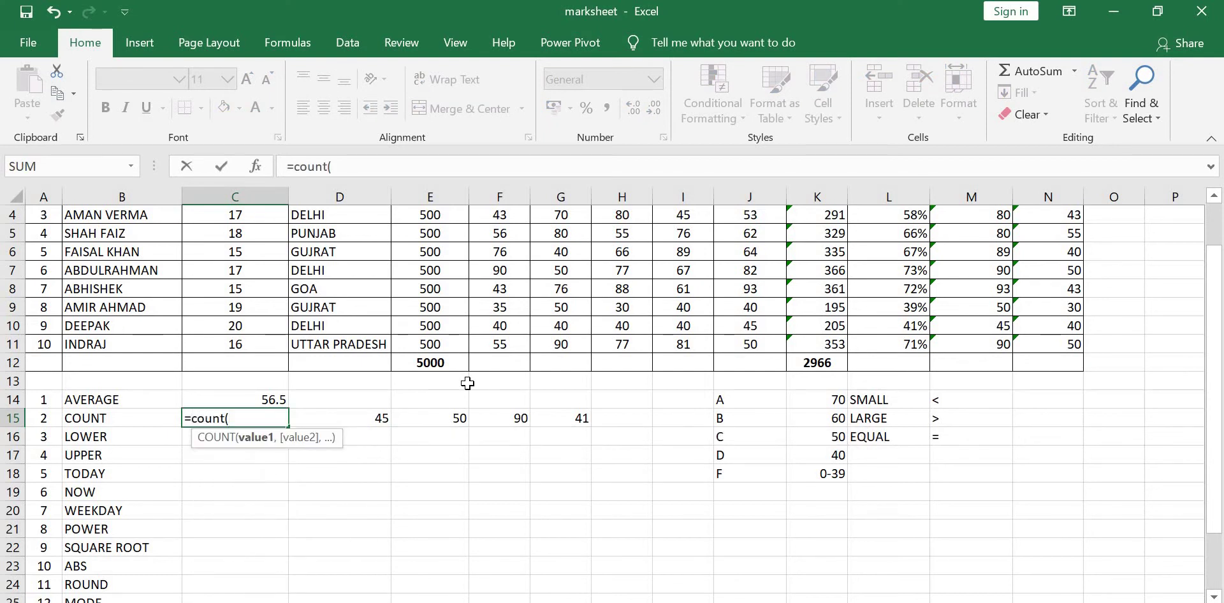
left_click_drag(349, 419, 564, 415)
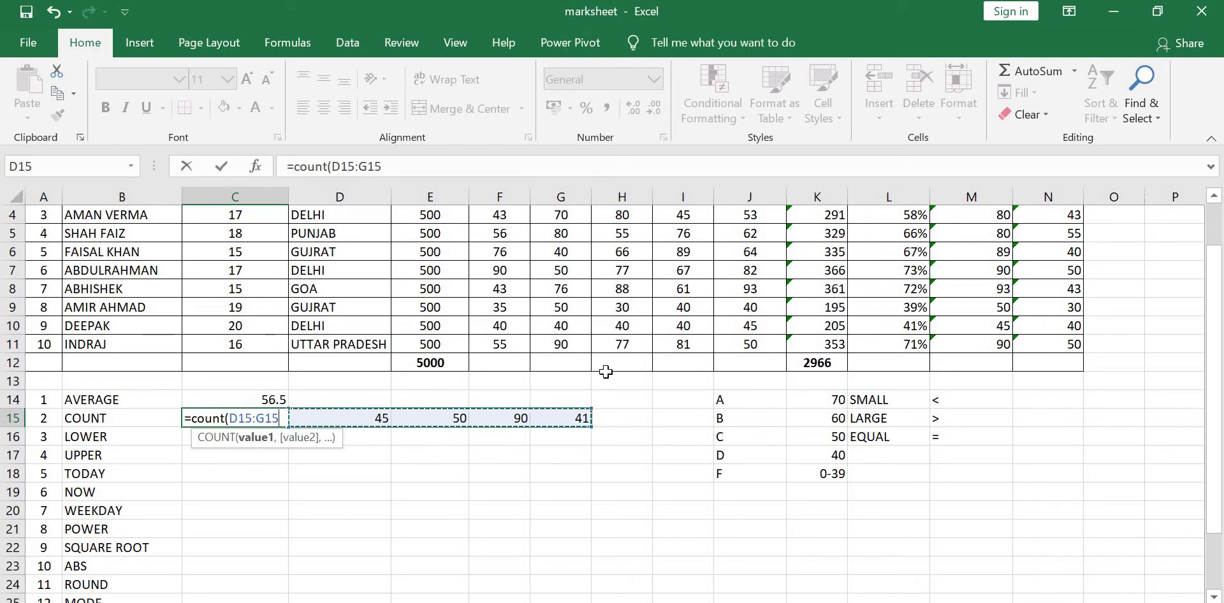
type(")")
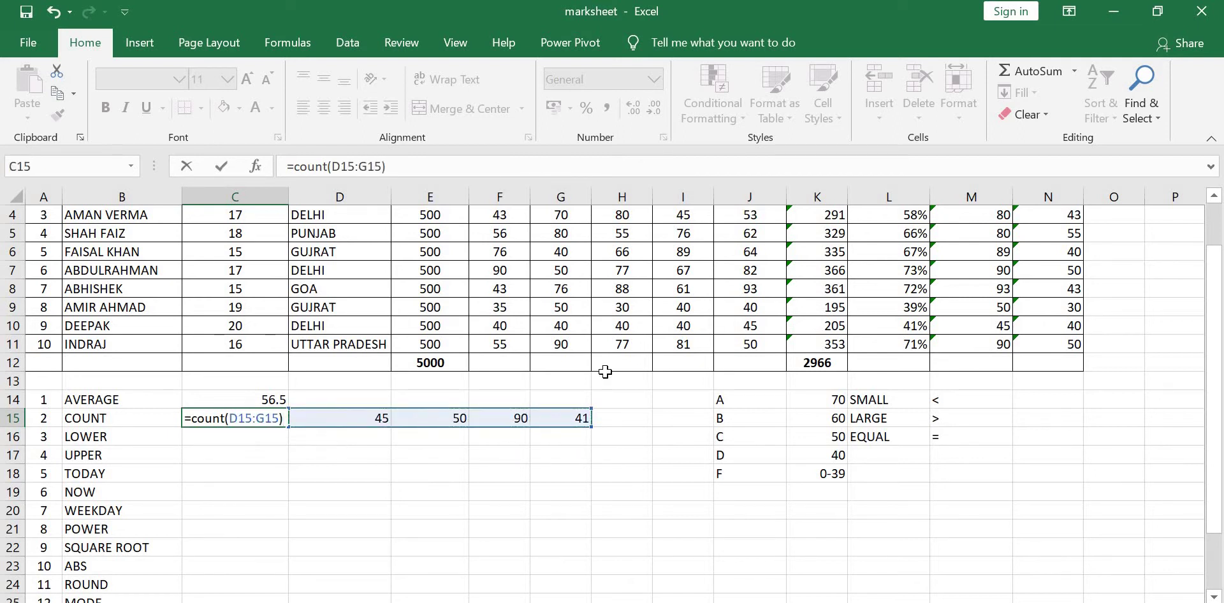
key("Return")
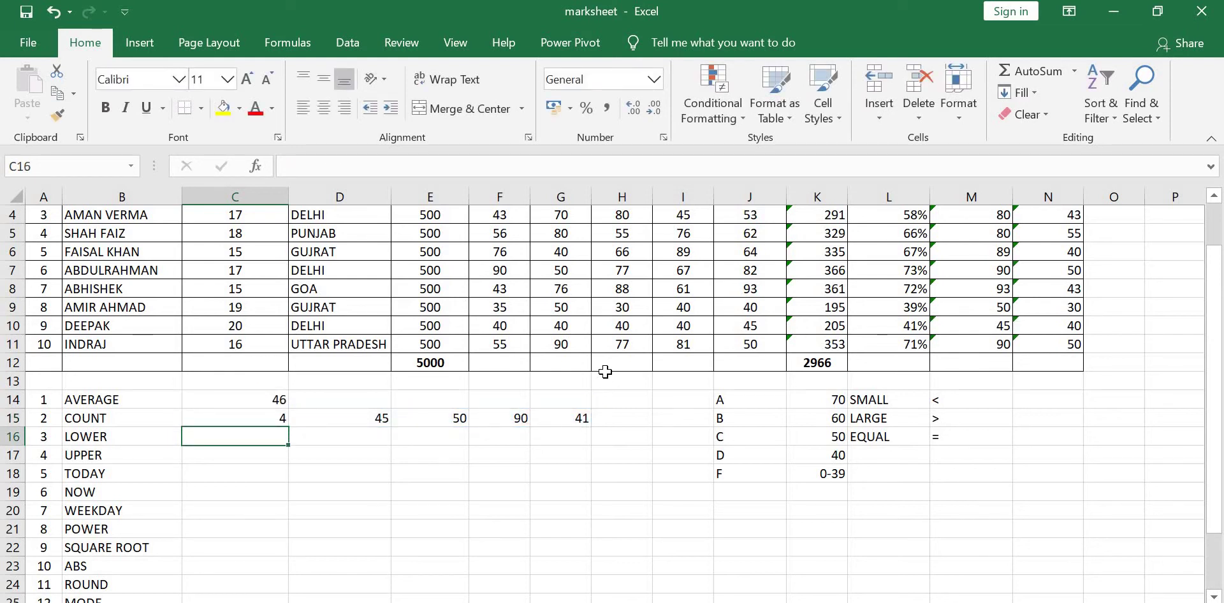
key("Up")
Replace C15 with =COUNT(D2:D11), counting the LOCATION cells.
key("Delete")
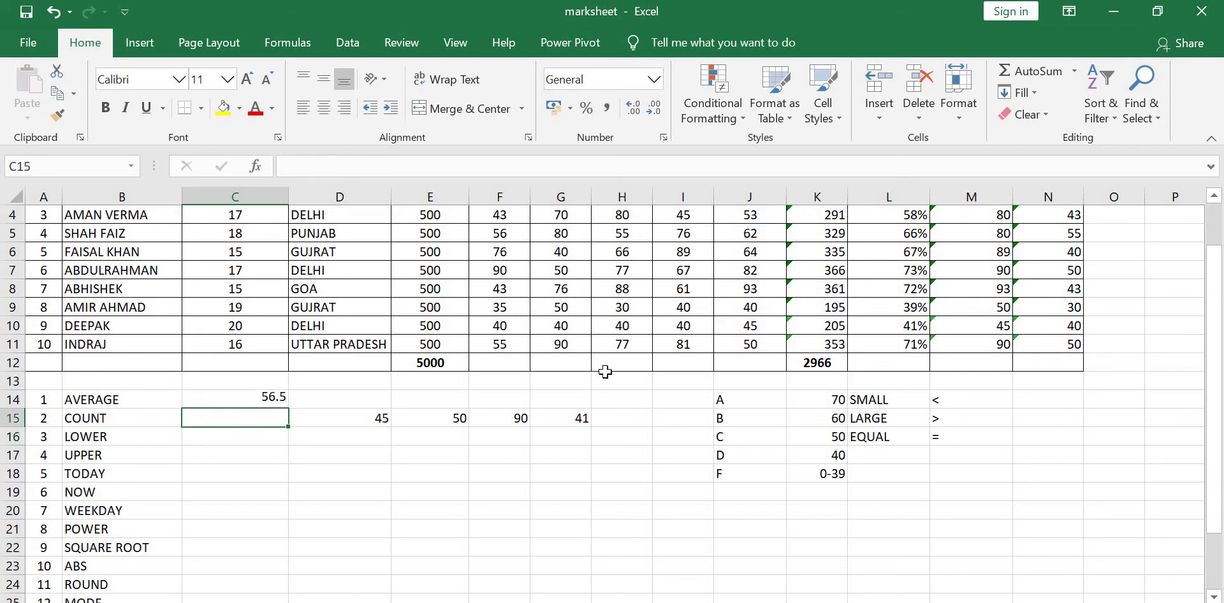
type("=cou")
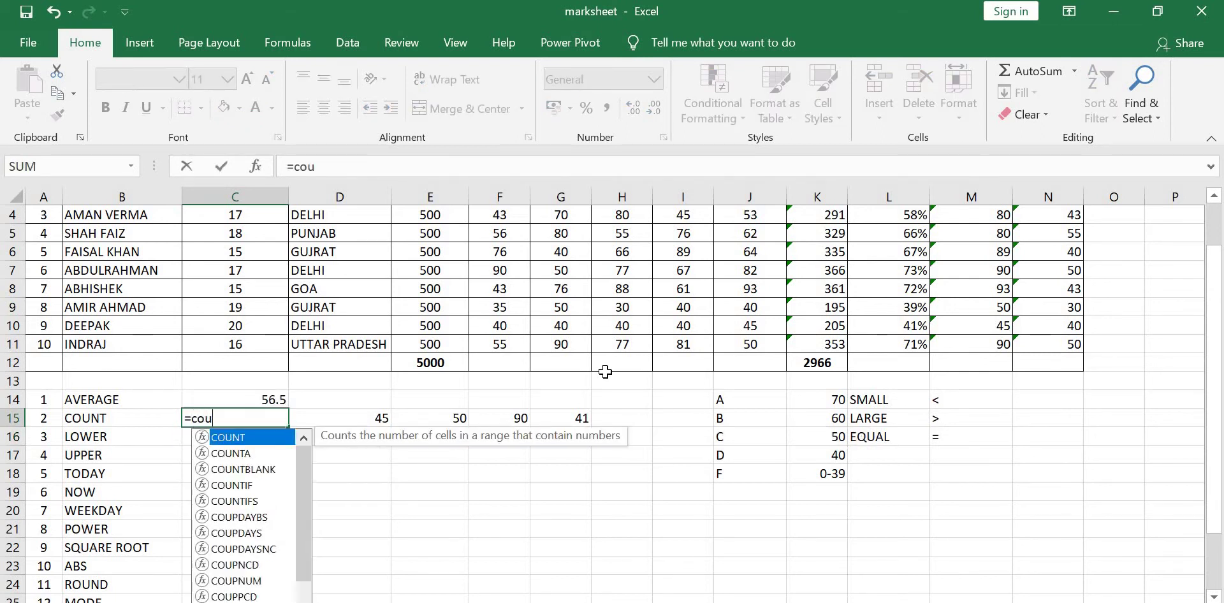
type("nt(")
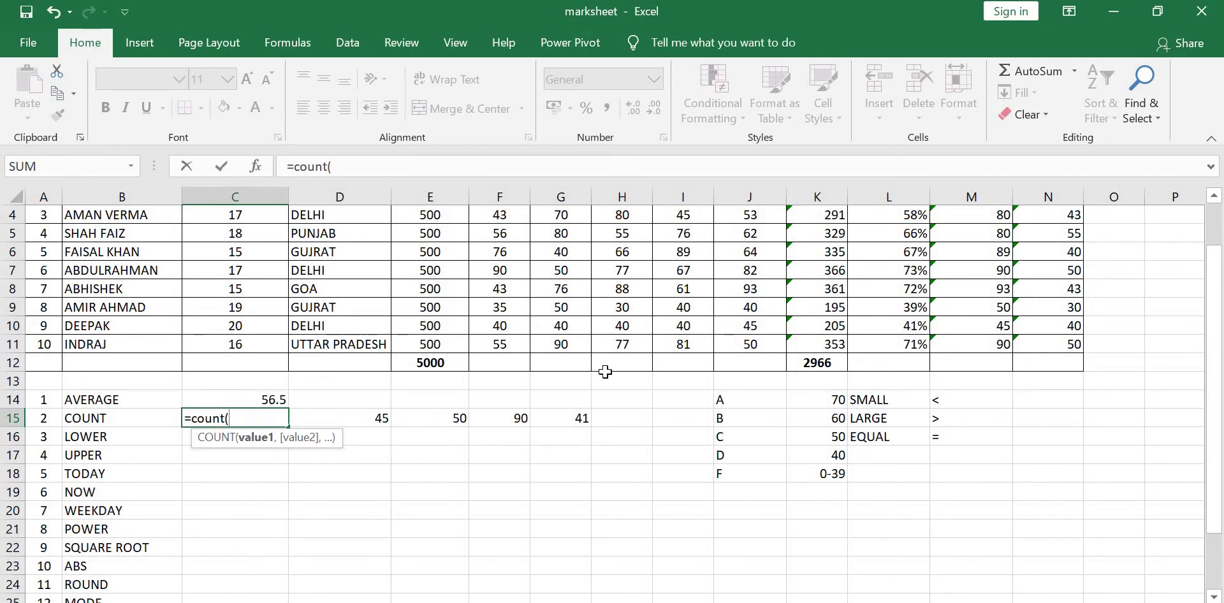
scroll(557, 362, "up", 1)
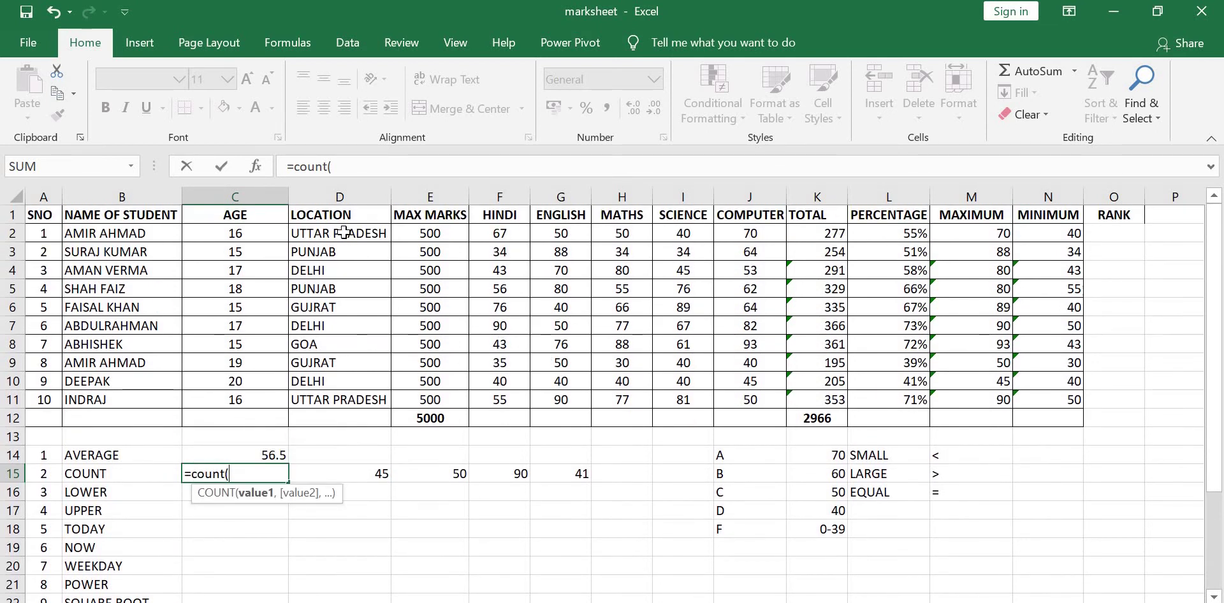
left_click_drag(344, 231, 348, 400)
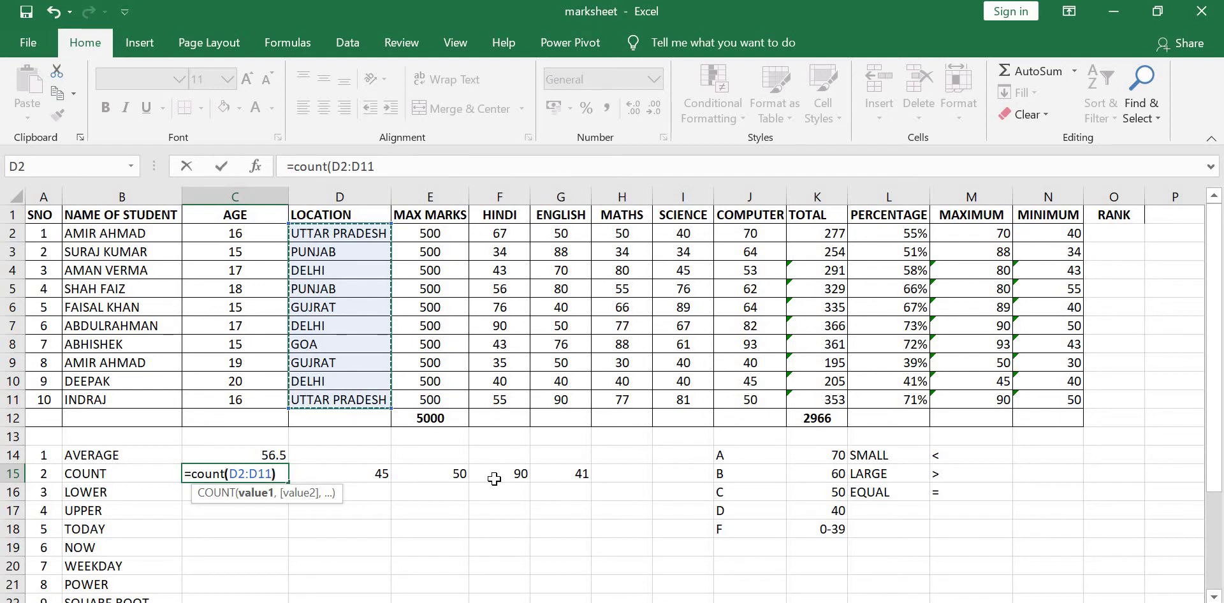
type(")")
key("Return")
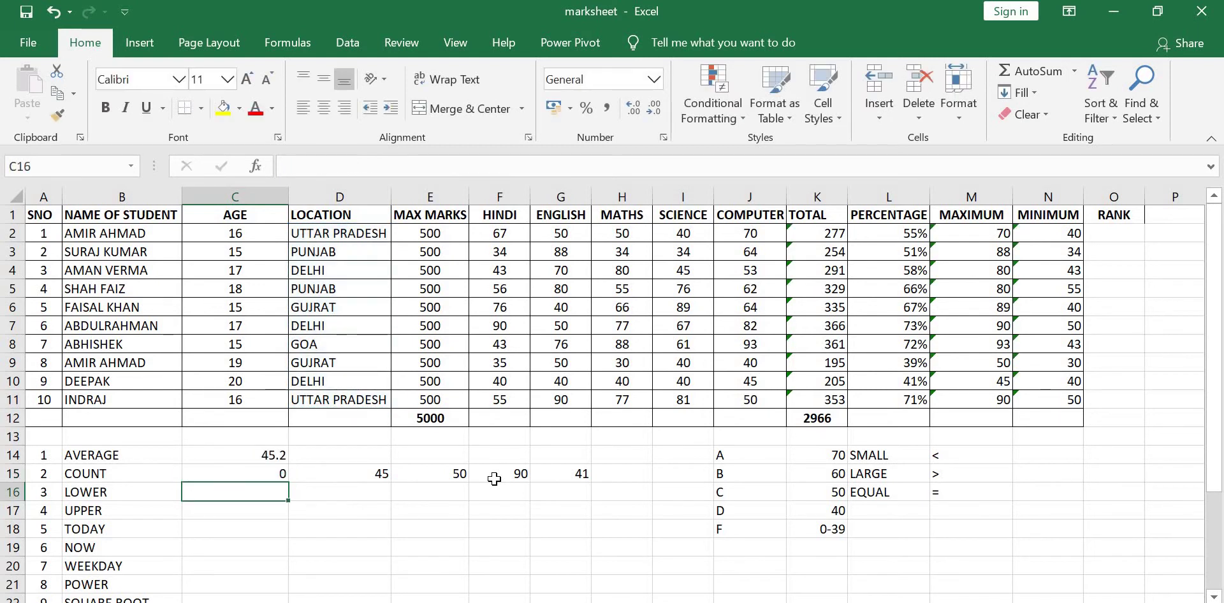
key("Up")
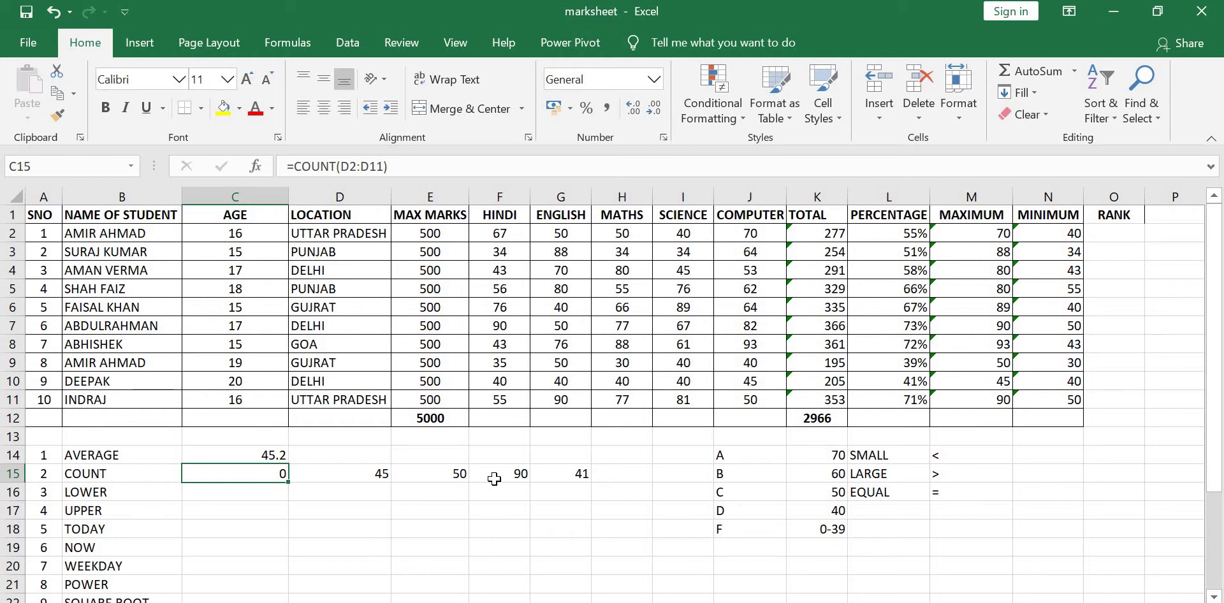
key("Right")
key("Left")
Change C15 to =COUNT(E2:E11), counting the 10 MAX MARKS entries.
type("=count")
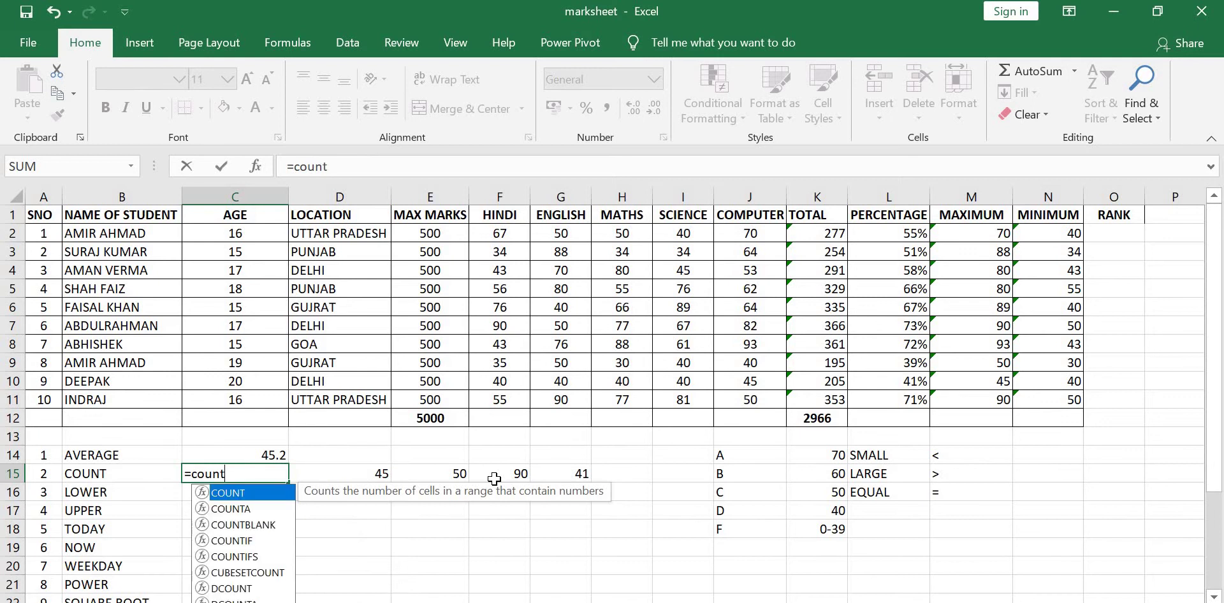
type("(")
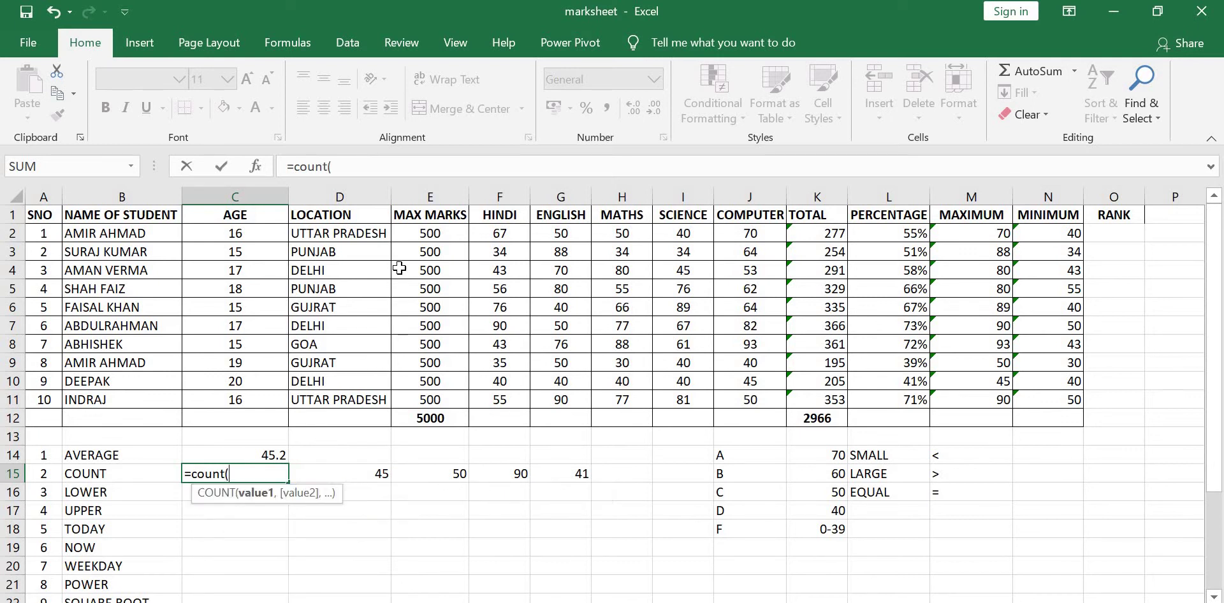
left_click_drag(411, 241, 418, 408)
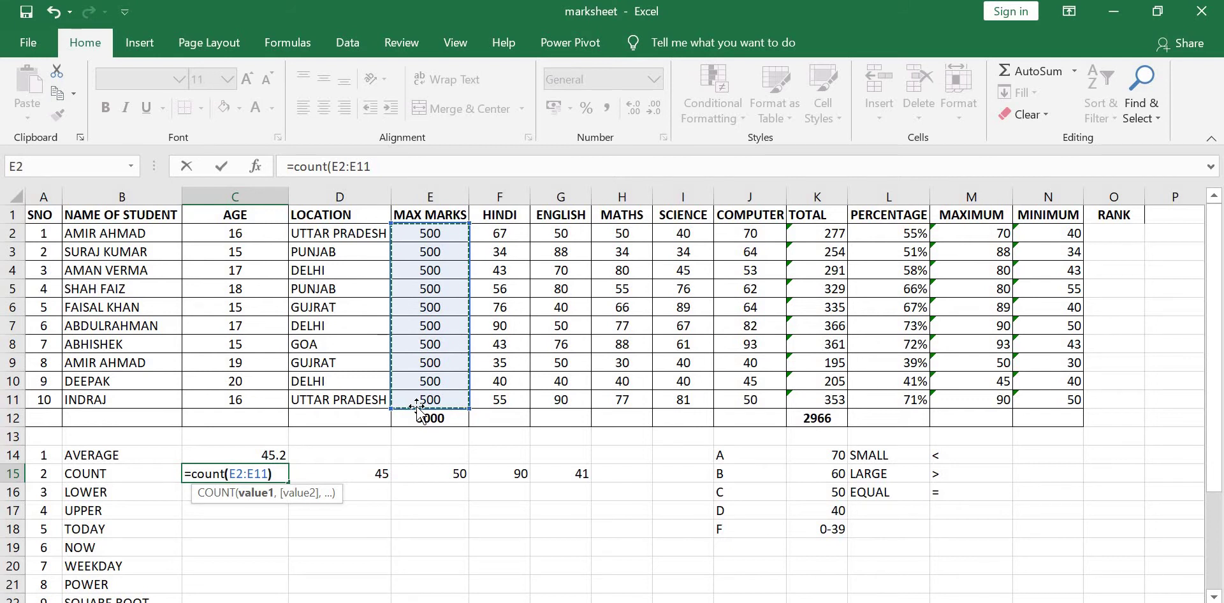
type(")")
key("Return")
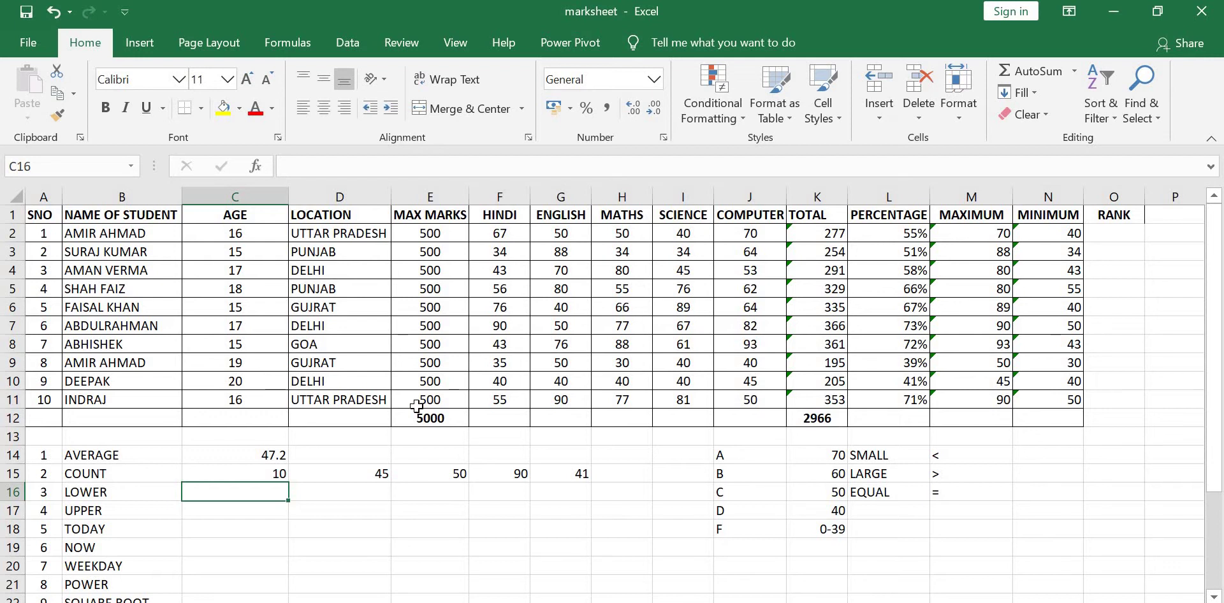
Type unique beside LOWER in C16 and UNIQUE beside UPPER in C17.
type("unique")
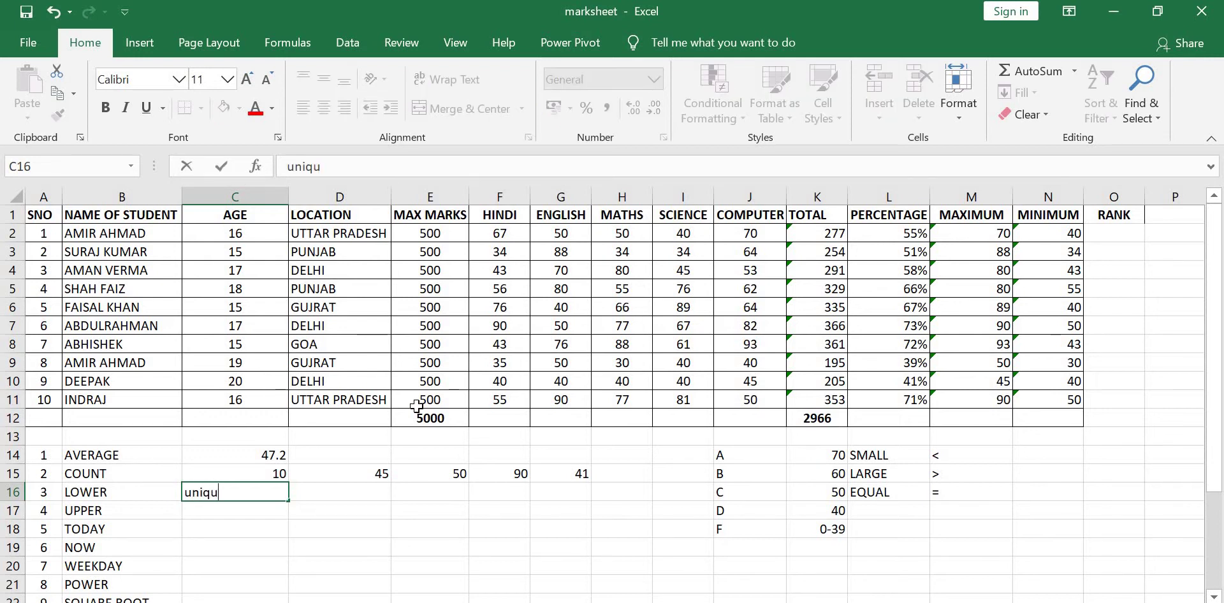
key("Tab")
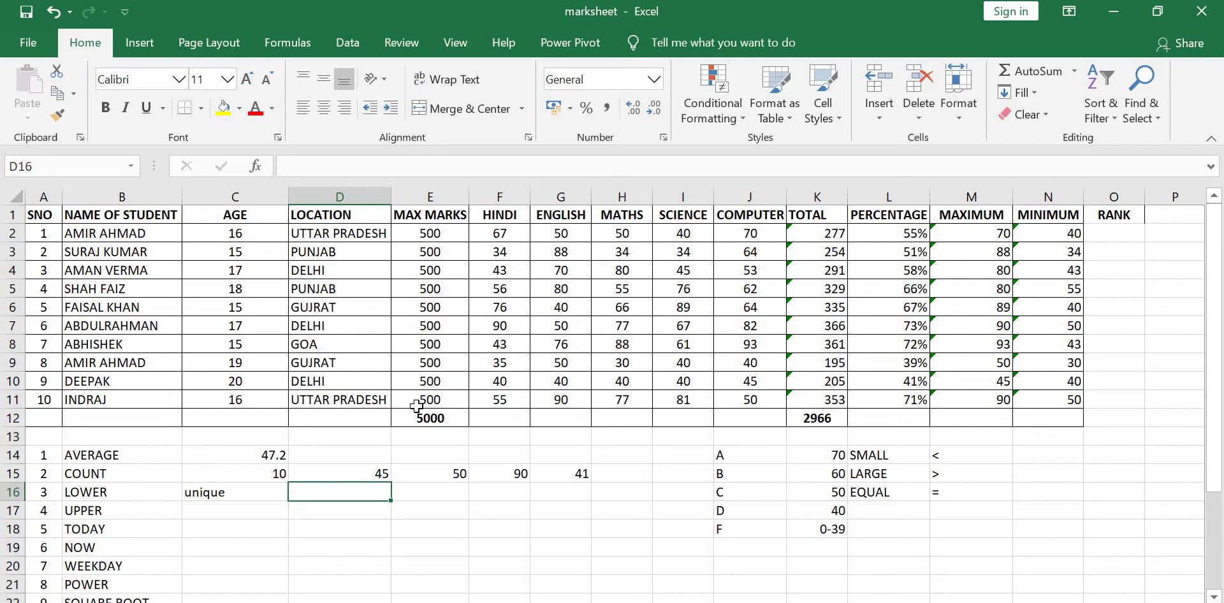
key("Down")
key("Left")
key("Left")
key("Right")
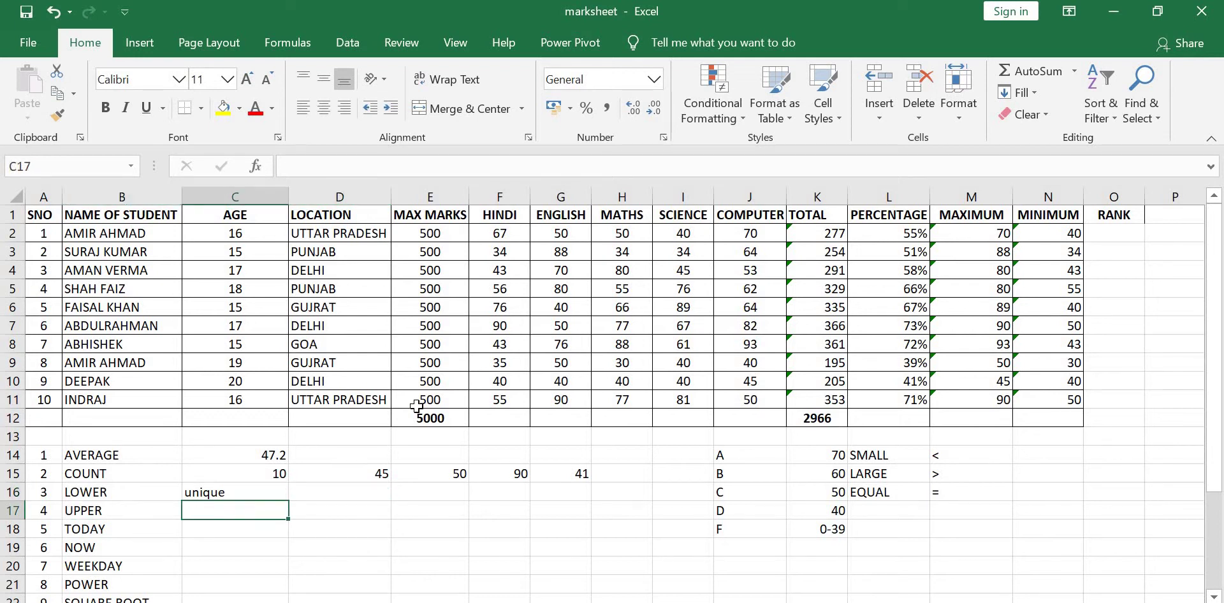
type("UNI")
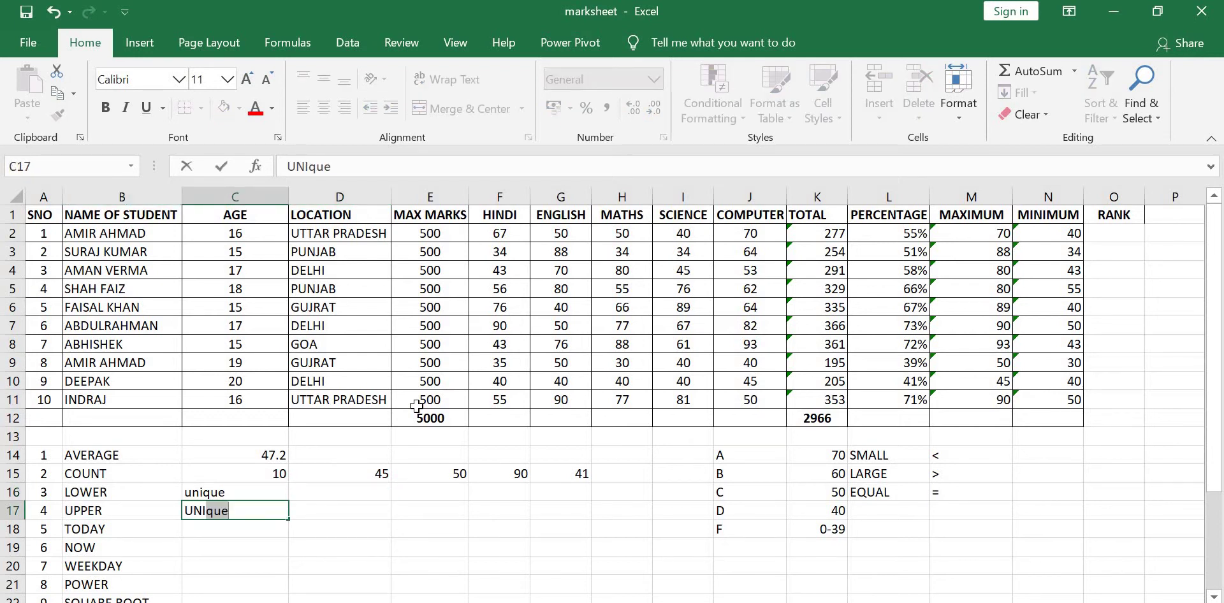
type("QUE")
key("Tab")
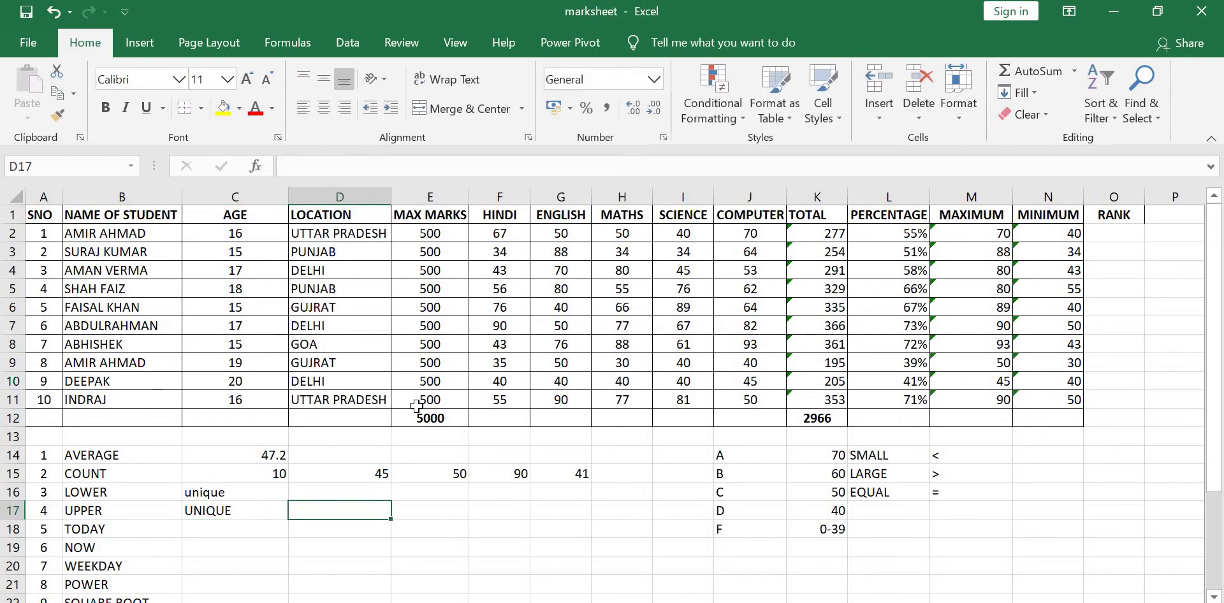
Move back to cell D16 beside the unique entry.
key("Up")
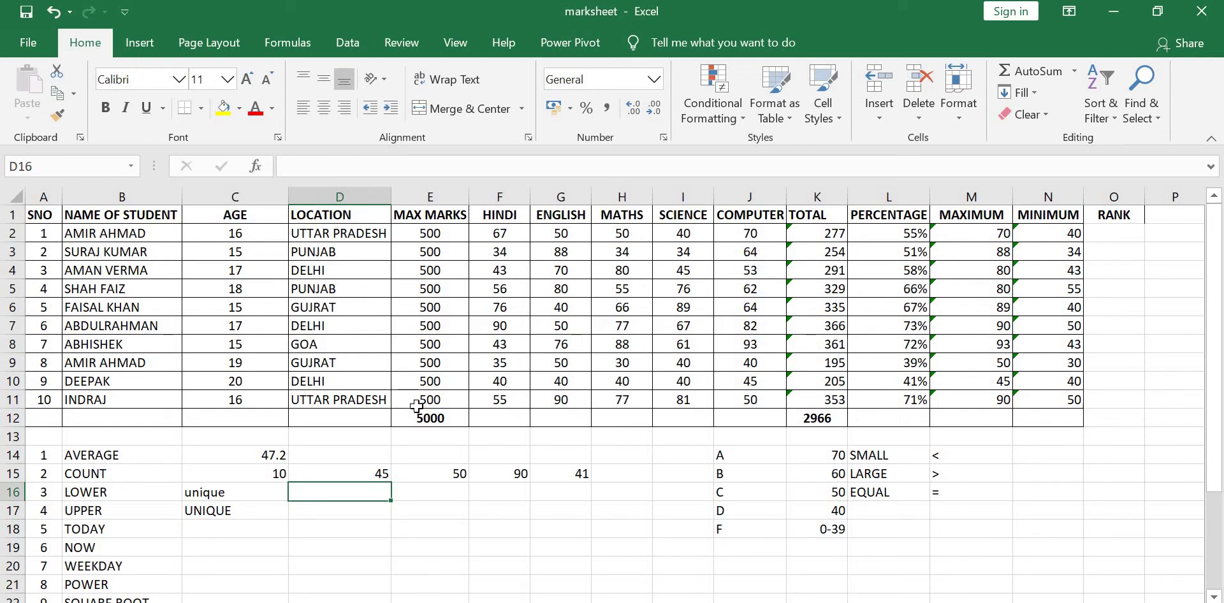
key("Left")
key("Left")
key("Right")
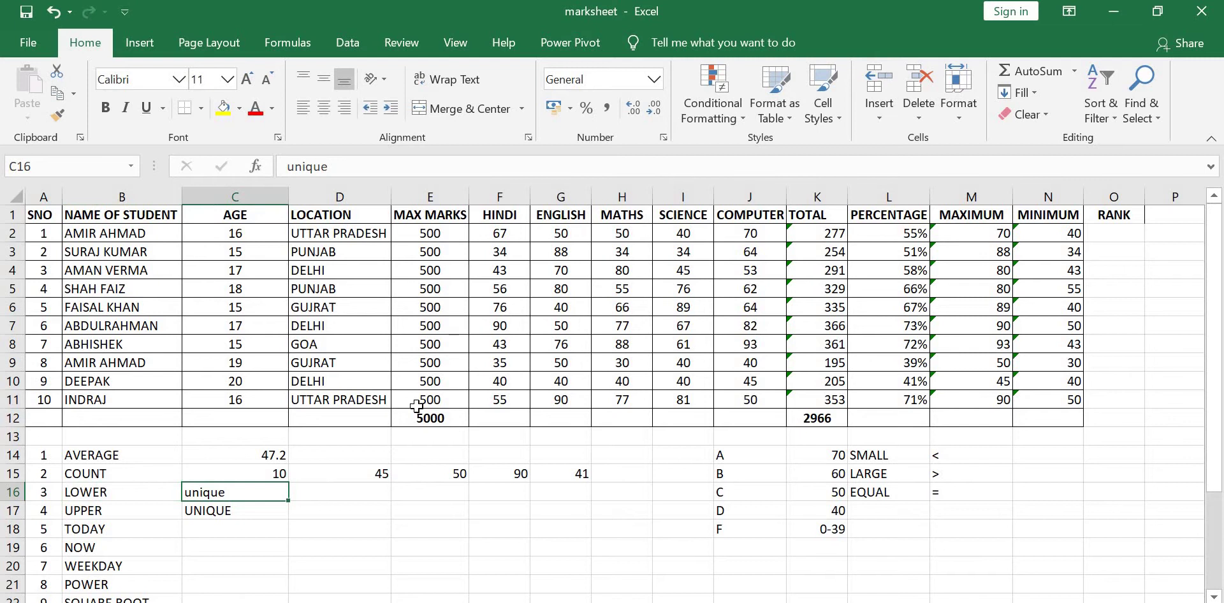
key("Right")
key("Down")
key("Left")
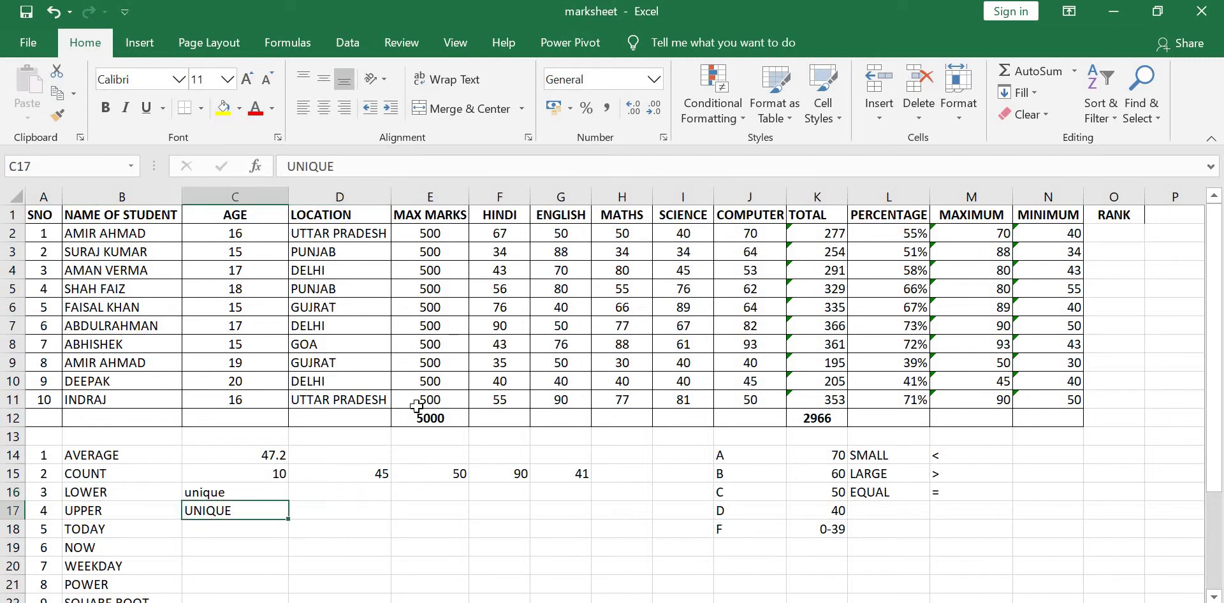
key("Right")
key("Up")
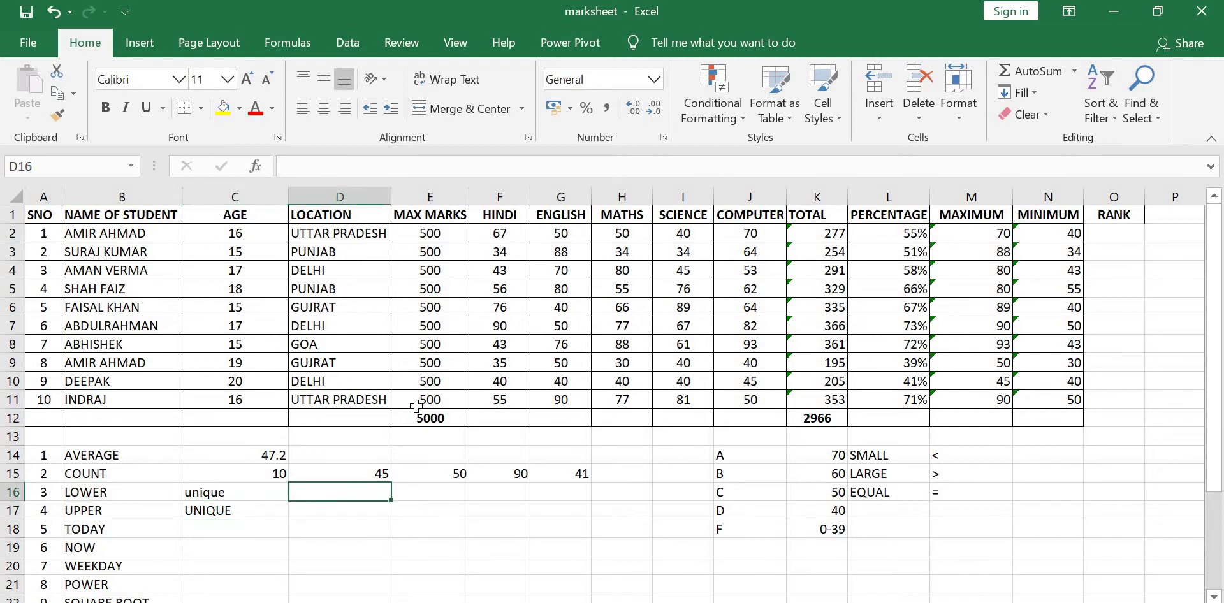
Enter =UPPER(C16) in D16 so it shows UNIQUE.
type("=U")
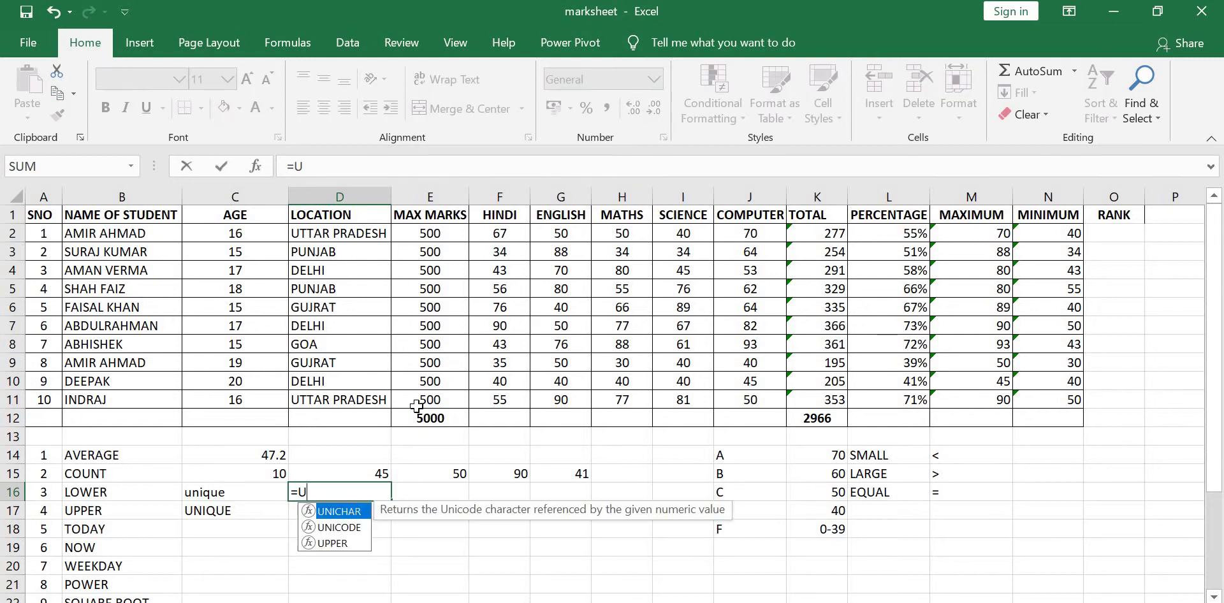
type("PPER")
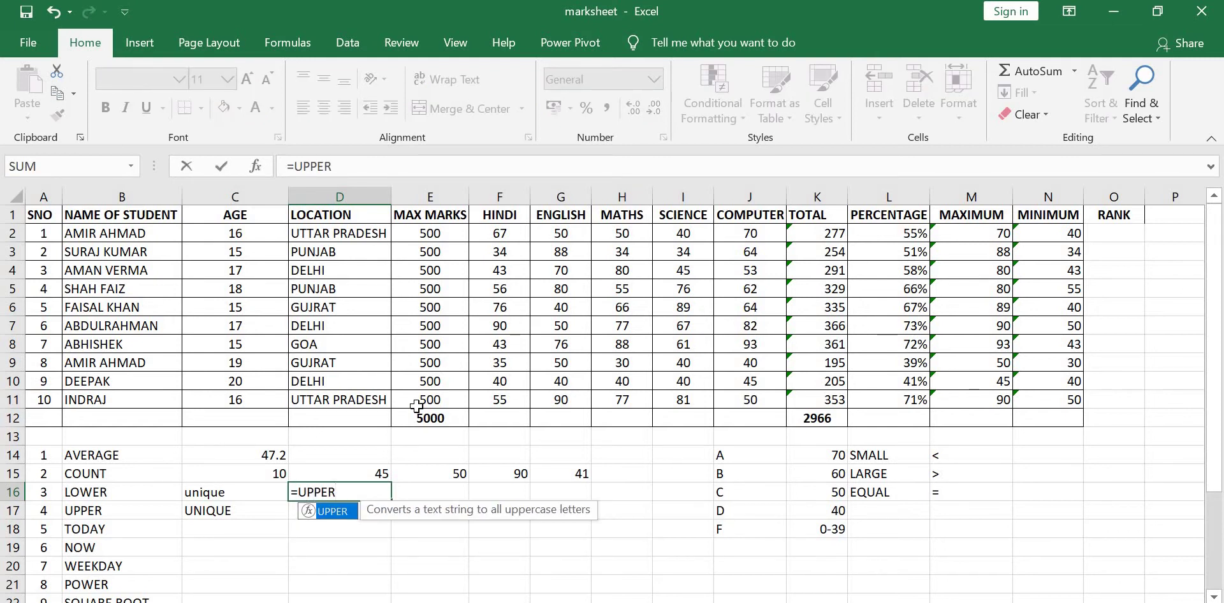
type("(")
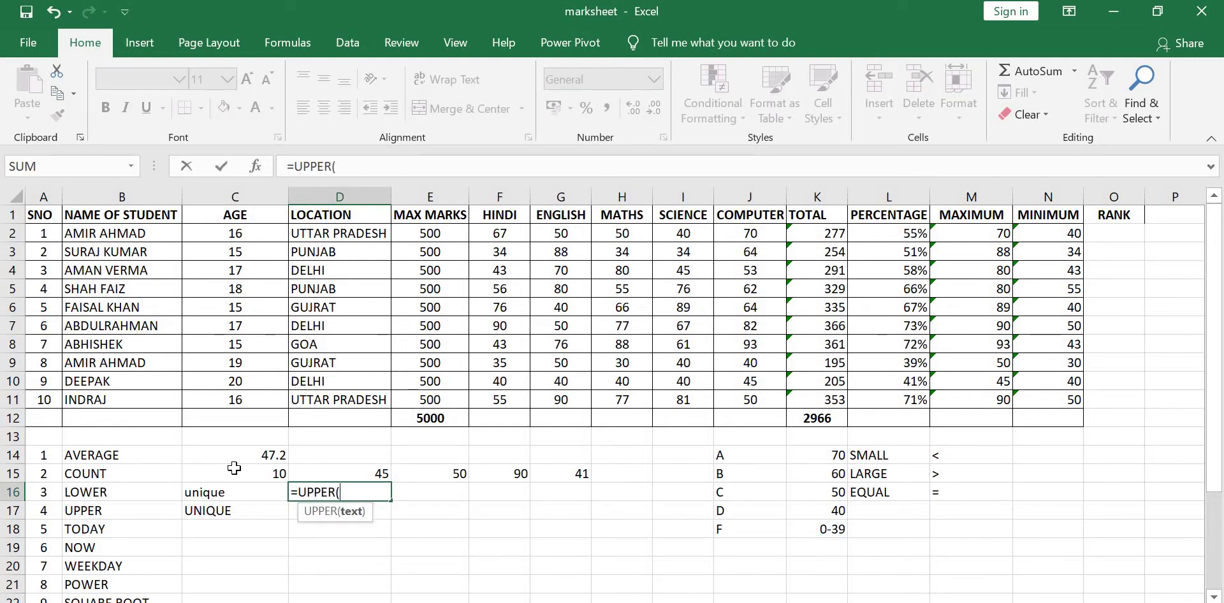
left_click(224, 493)
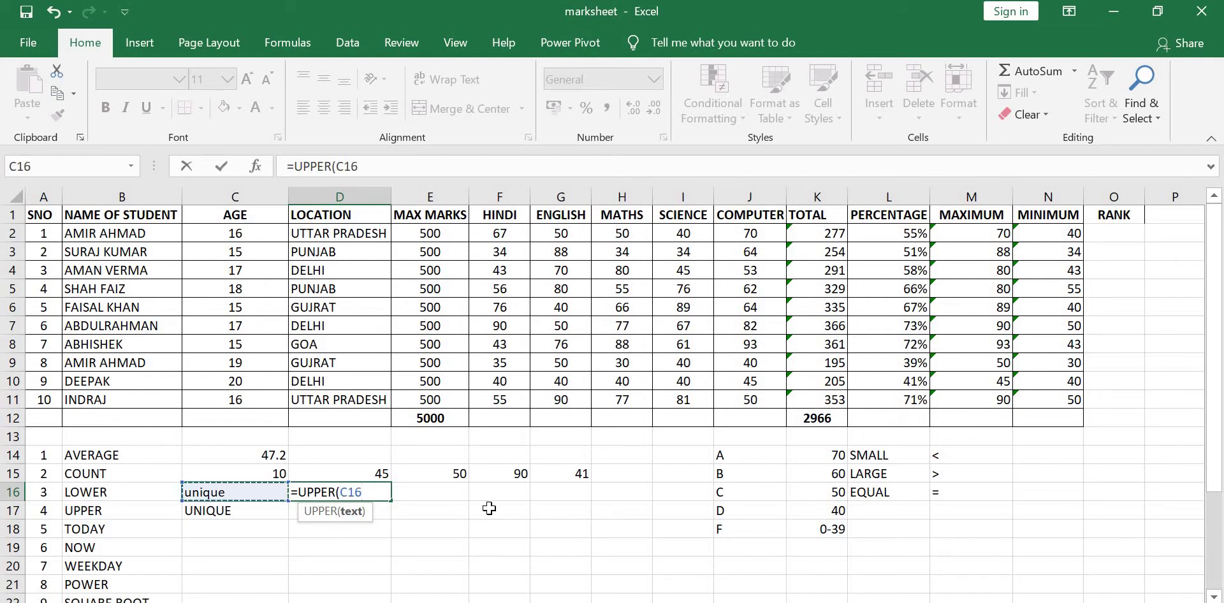
type(")")
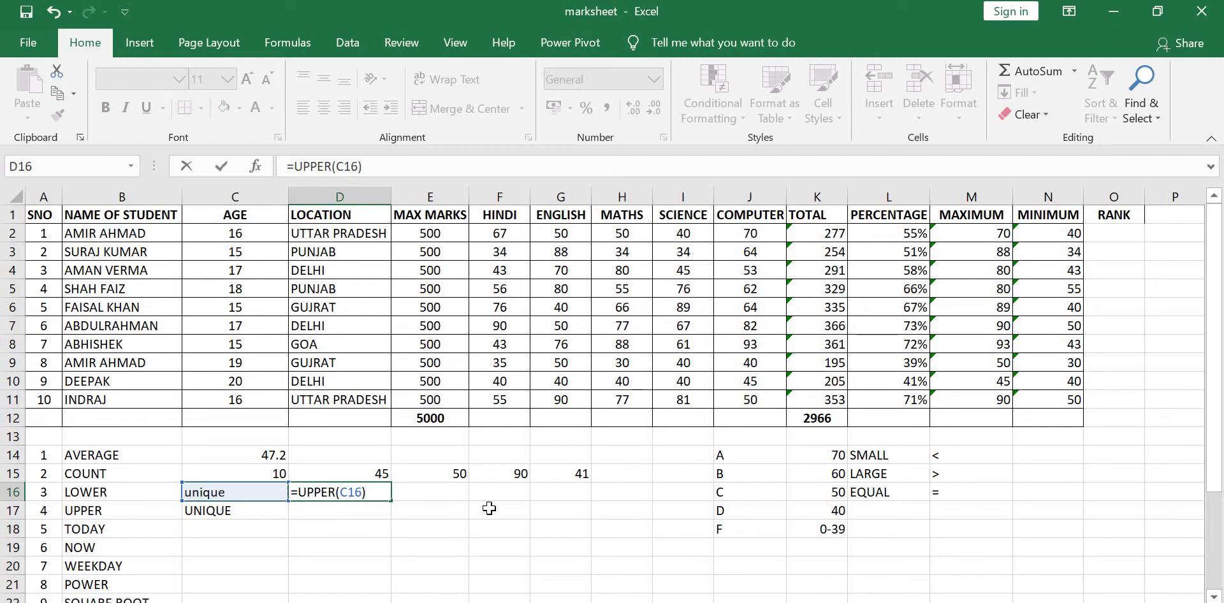
key("Return")
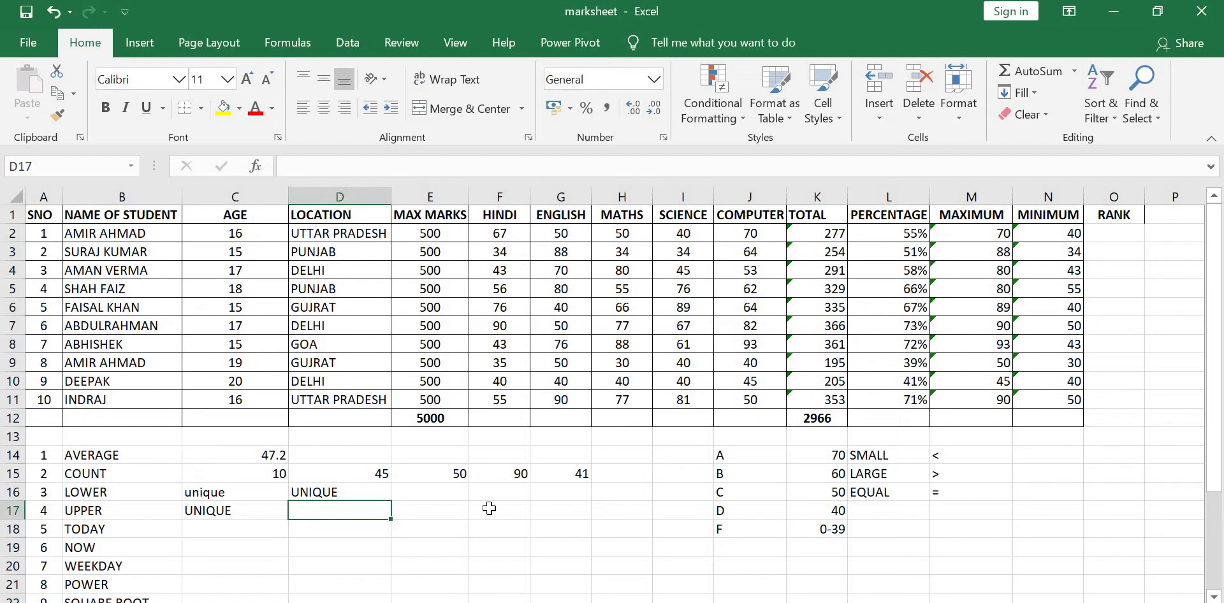
Enter =LOWER(C17) in D17 so it returns 'unique'.
type("=")
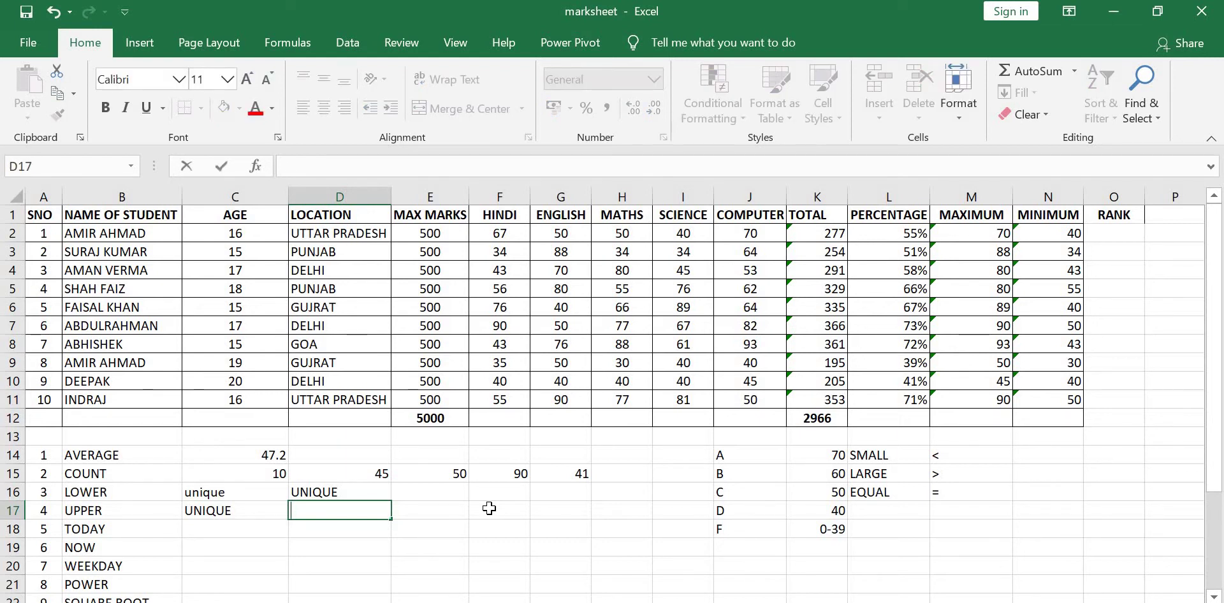
type("LOWE")
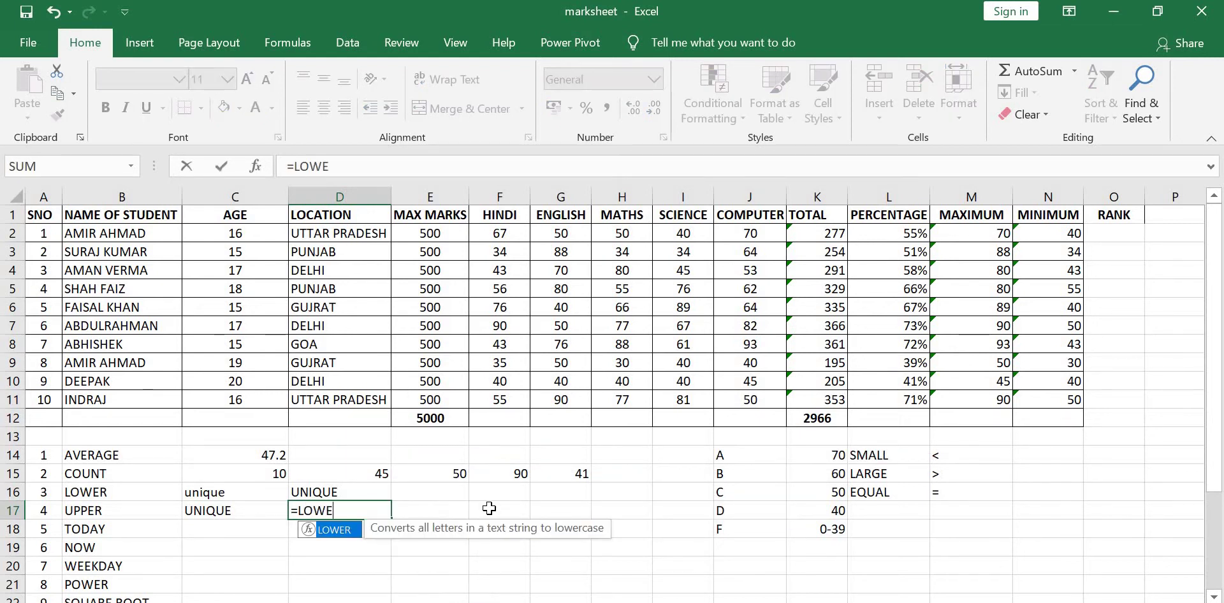
type("R(")
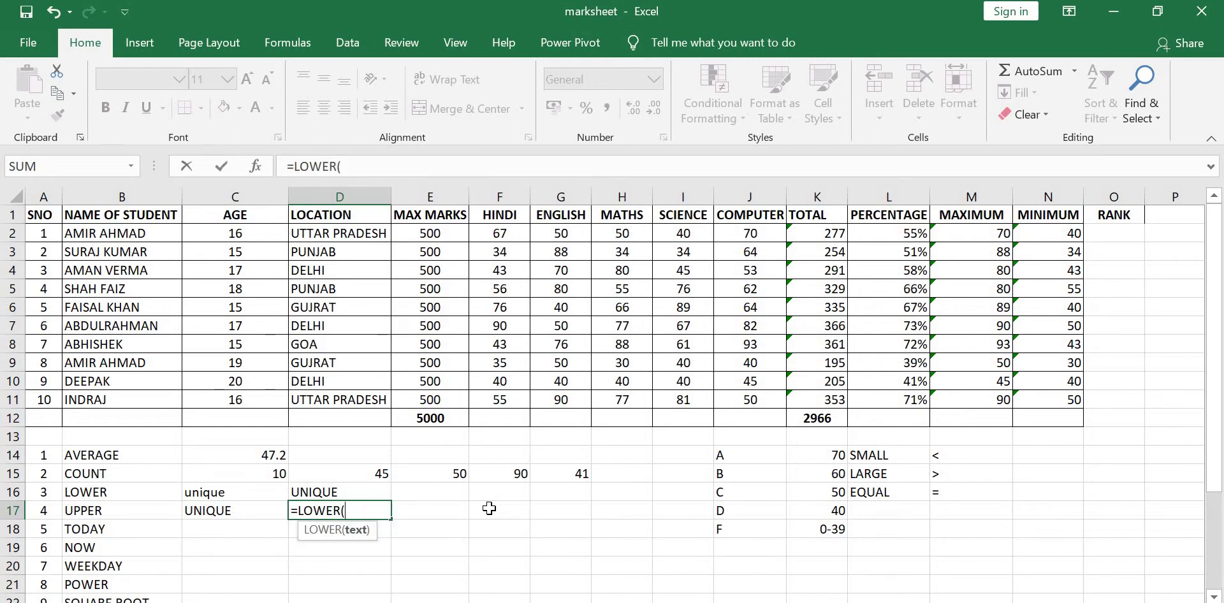
left_click(236, 512)
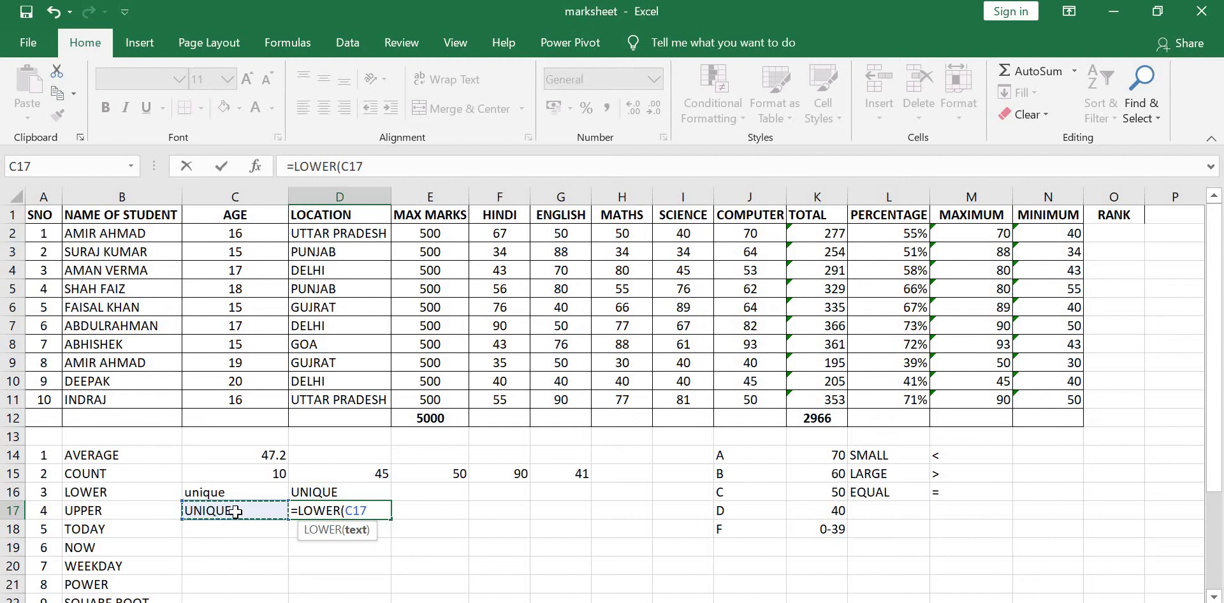
type(")")
key("Return")
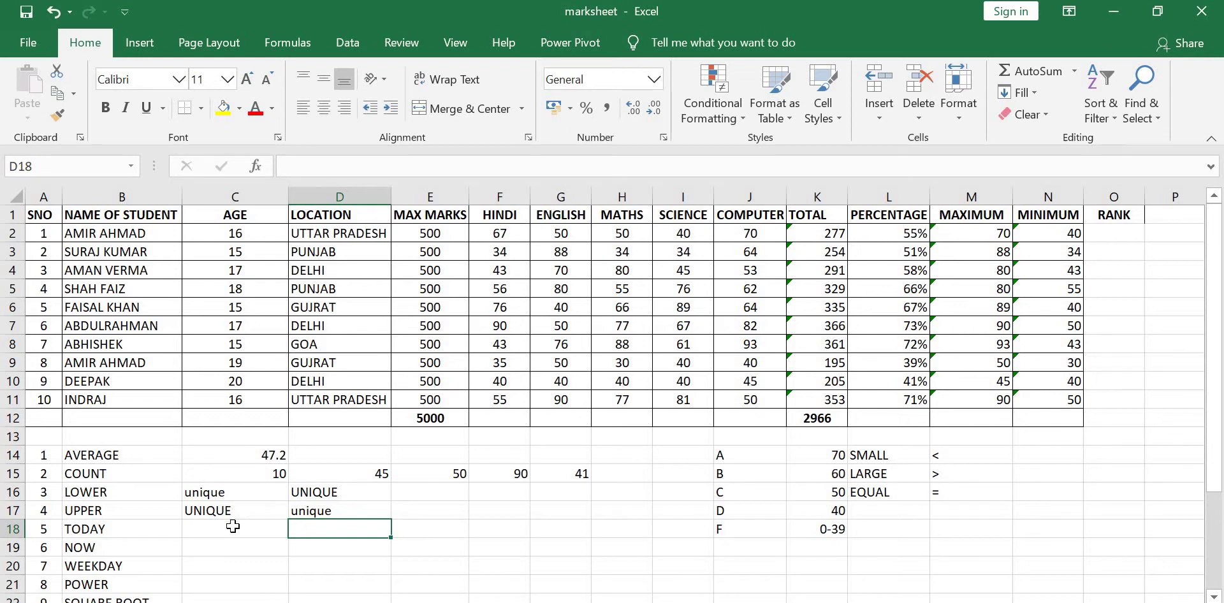
Enter =TODAY() in C18, =NOW() in C19 and =WEEKDAY(30/04/2020) in C20, returning 7.
left_click(227, 528)
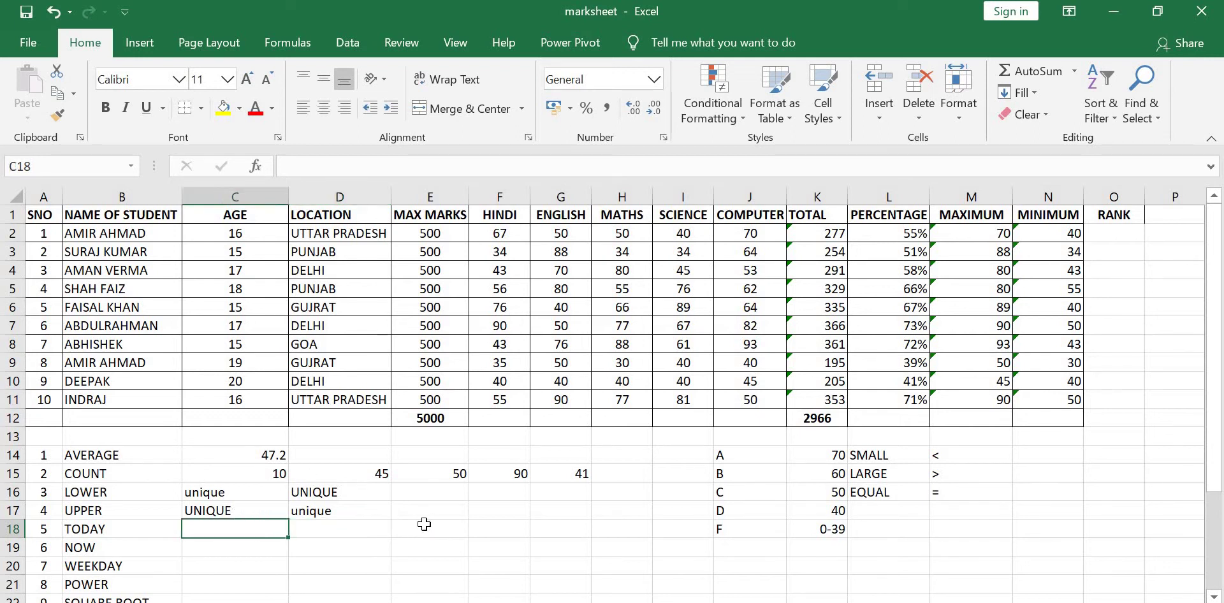
type("=TO")
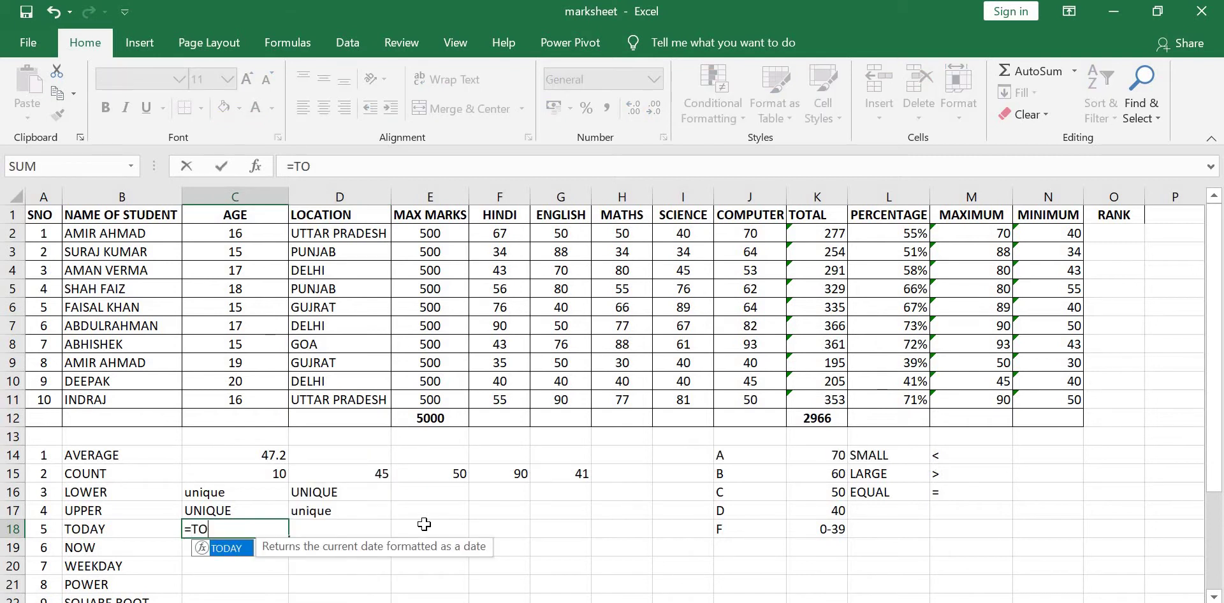
type("DAY")
type("(")
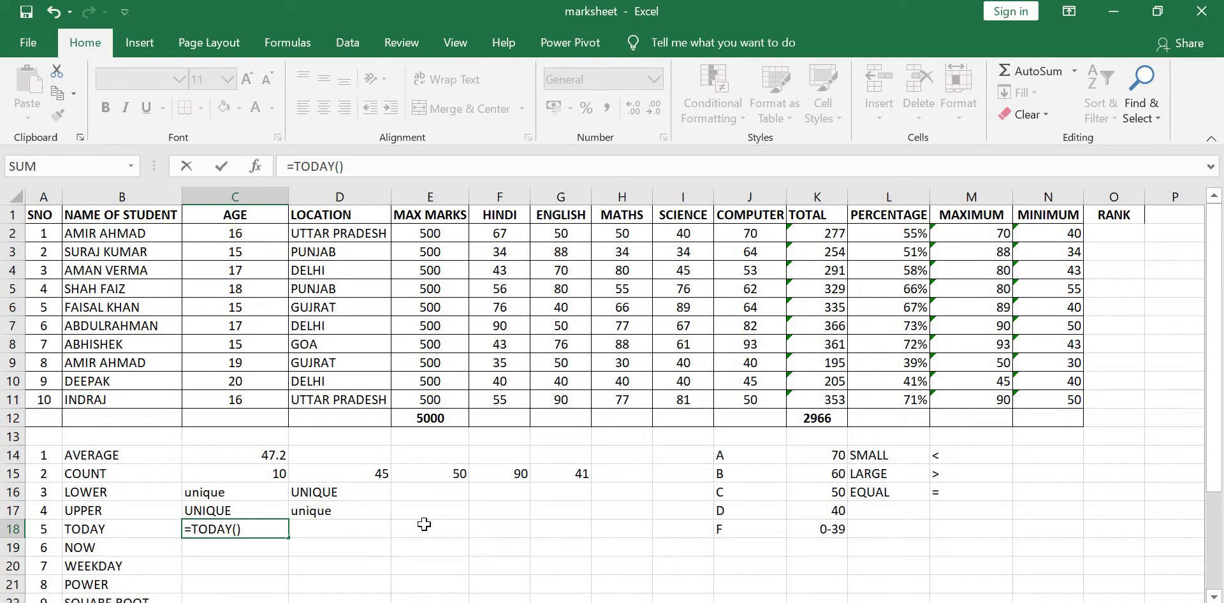
key("Return")
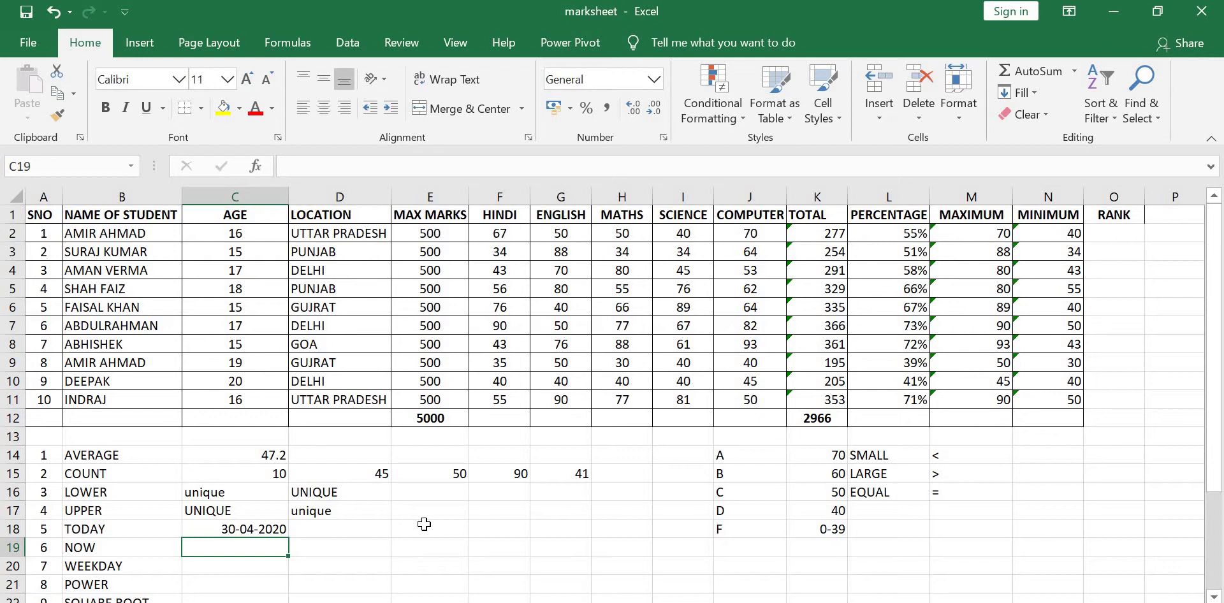
type("=")
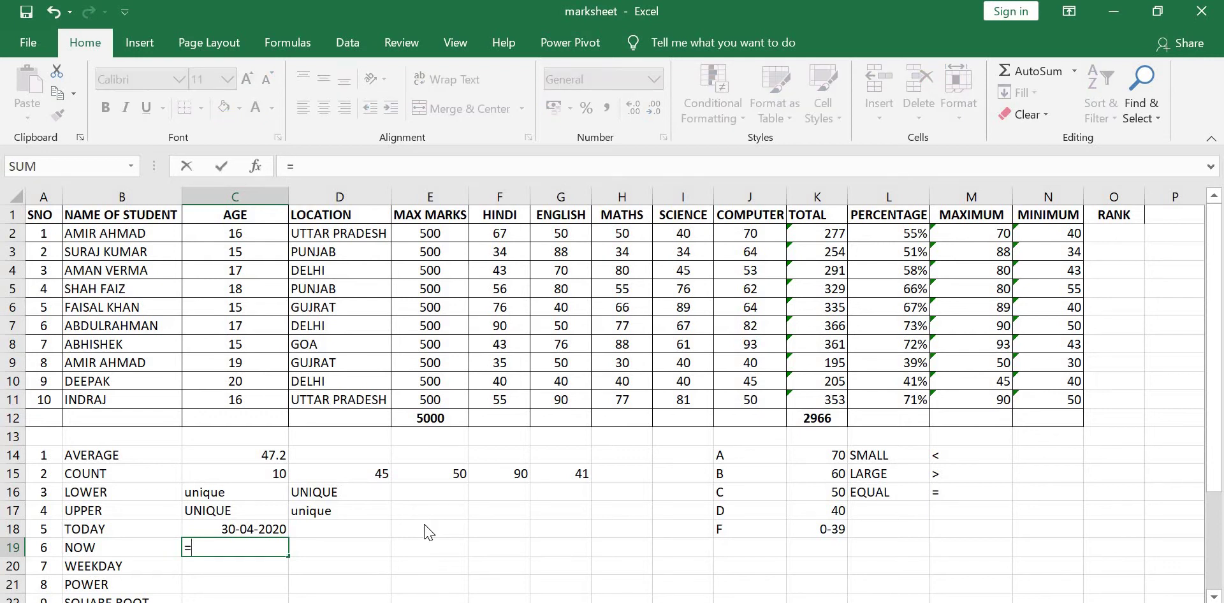
type("NOW(")
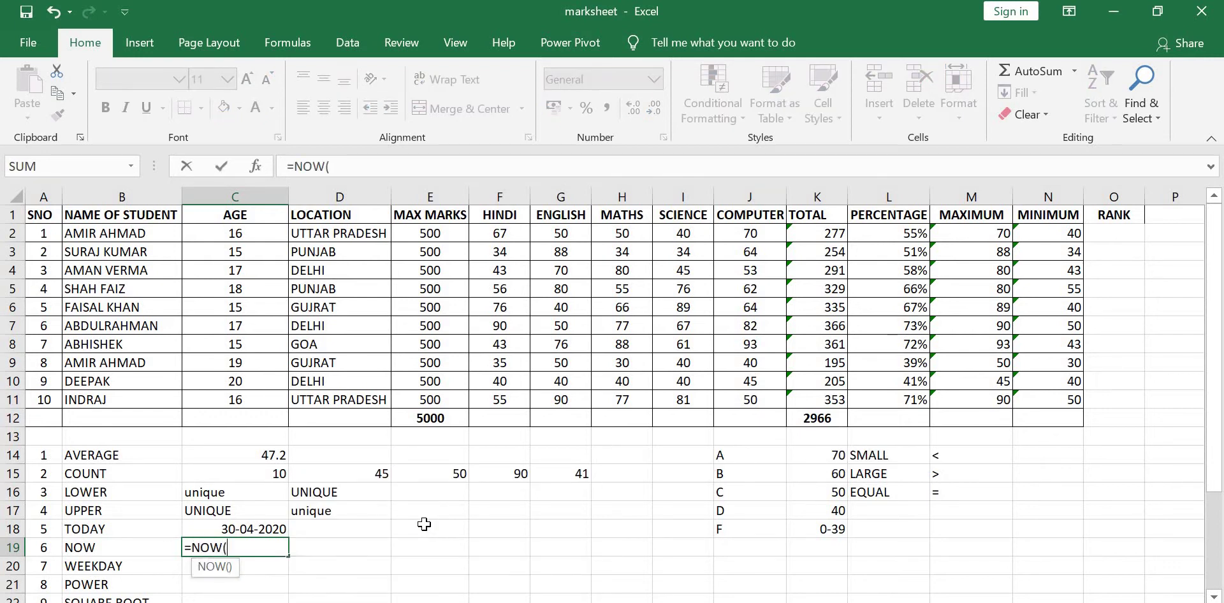
type(")")
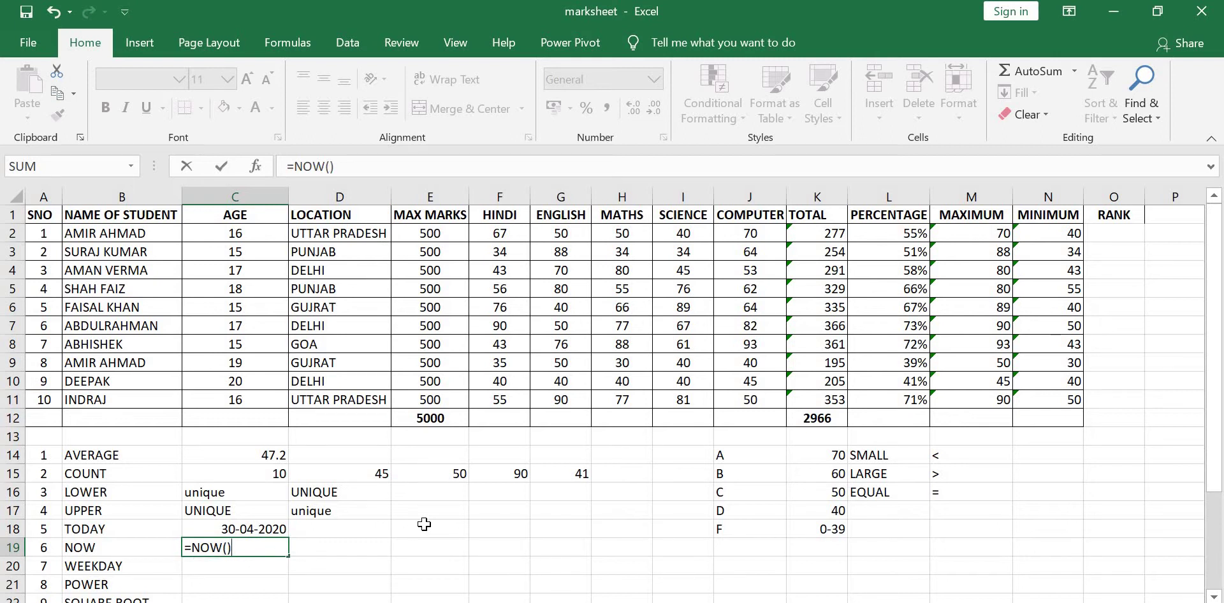
key("Return")
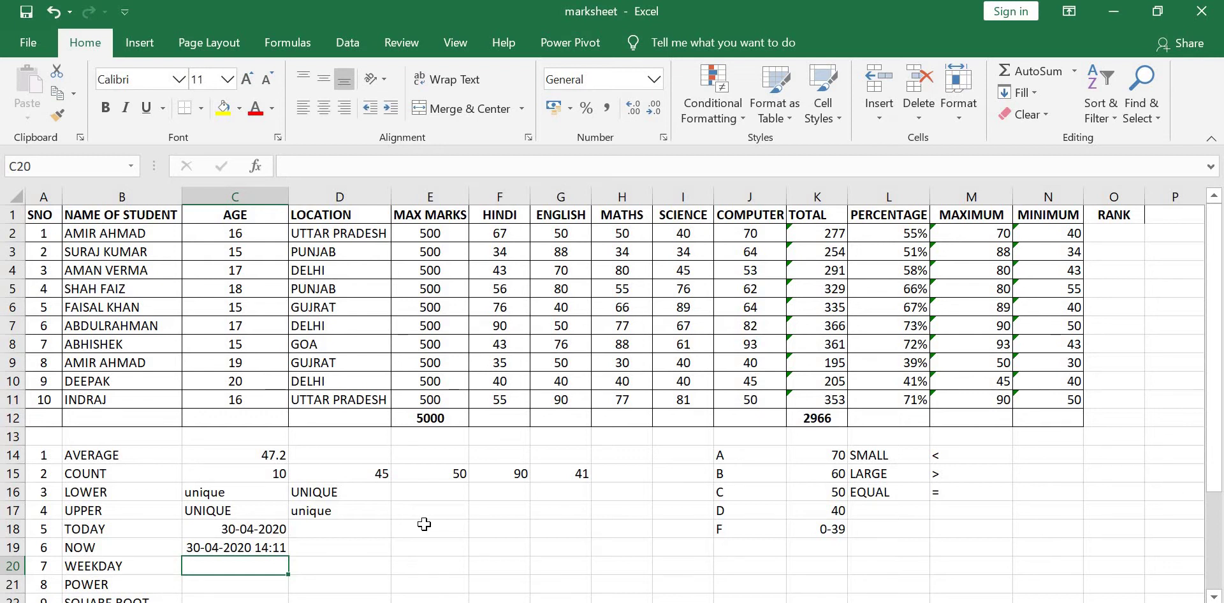
type("=")
type("WEEKD")
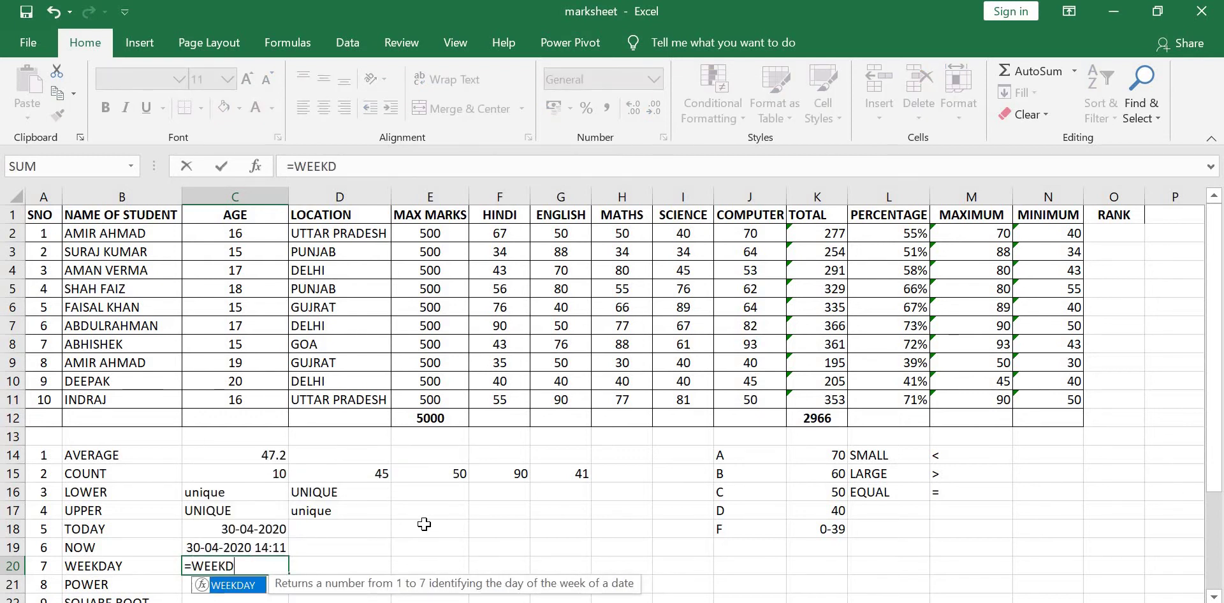
type("AY(")
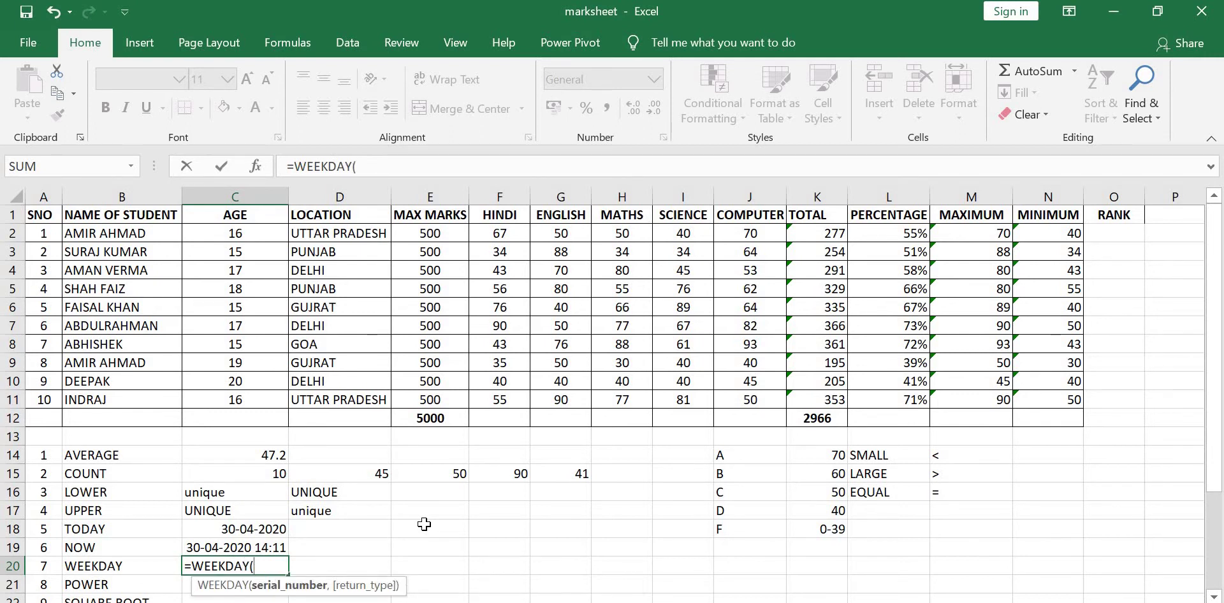
type("30/04/")
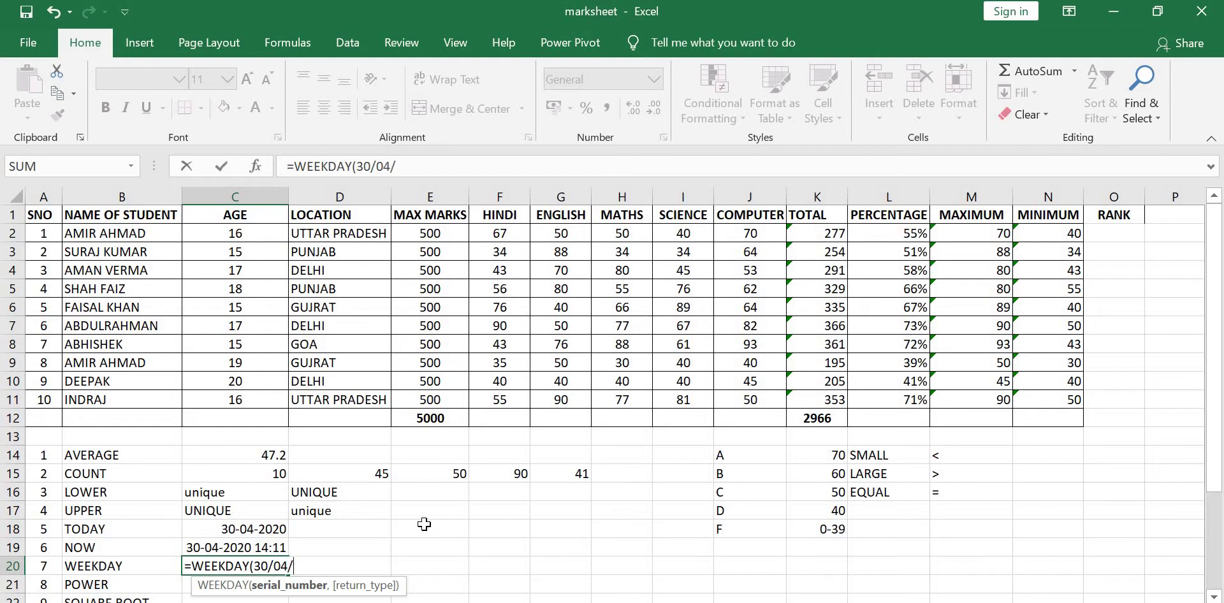
type("2020")
type(")")
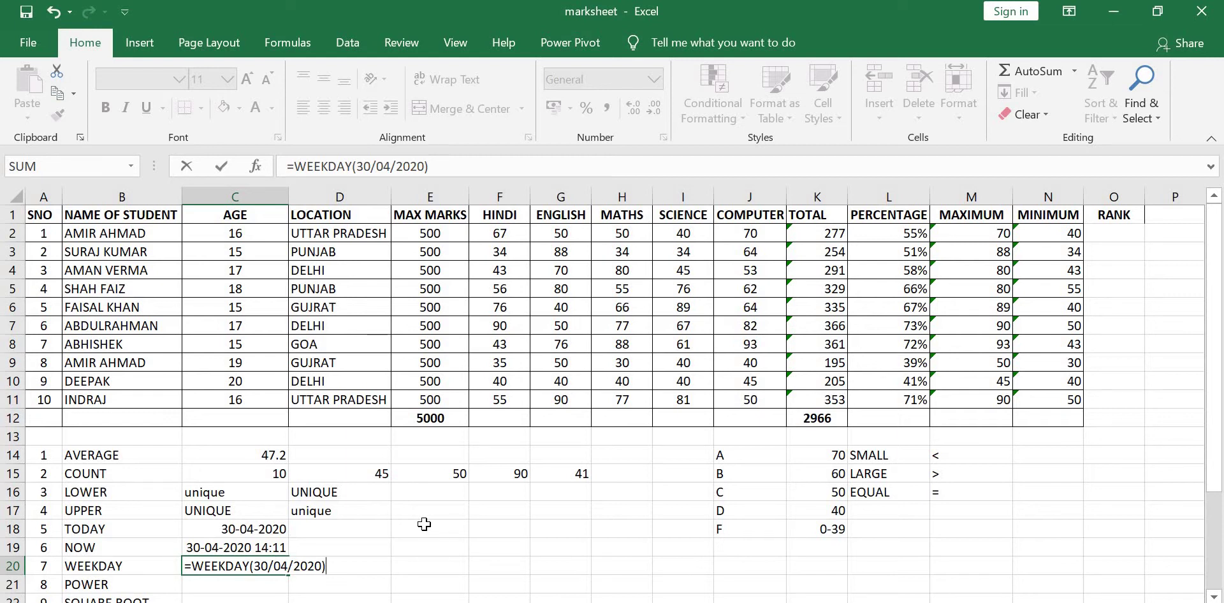
key("Return")
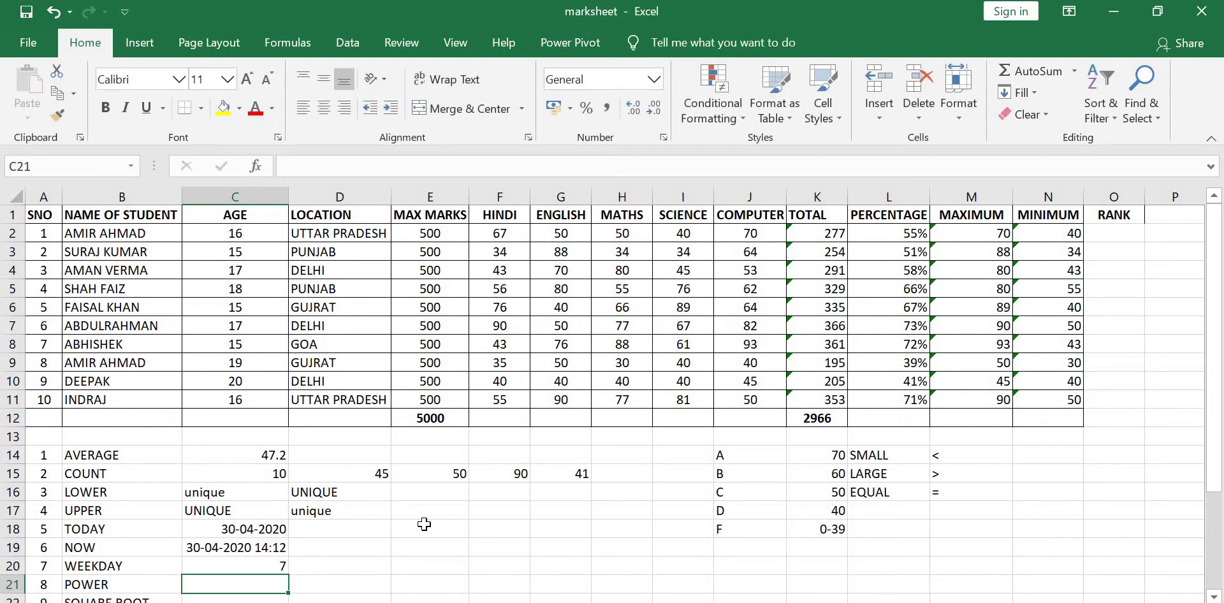
Enter =POWER(4,2) in C21, giving 16.
scroll(388, 528, "down", 3)
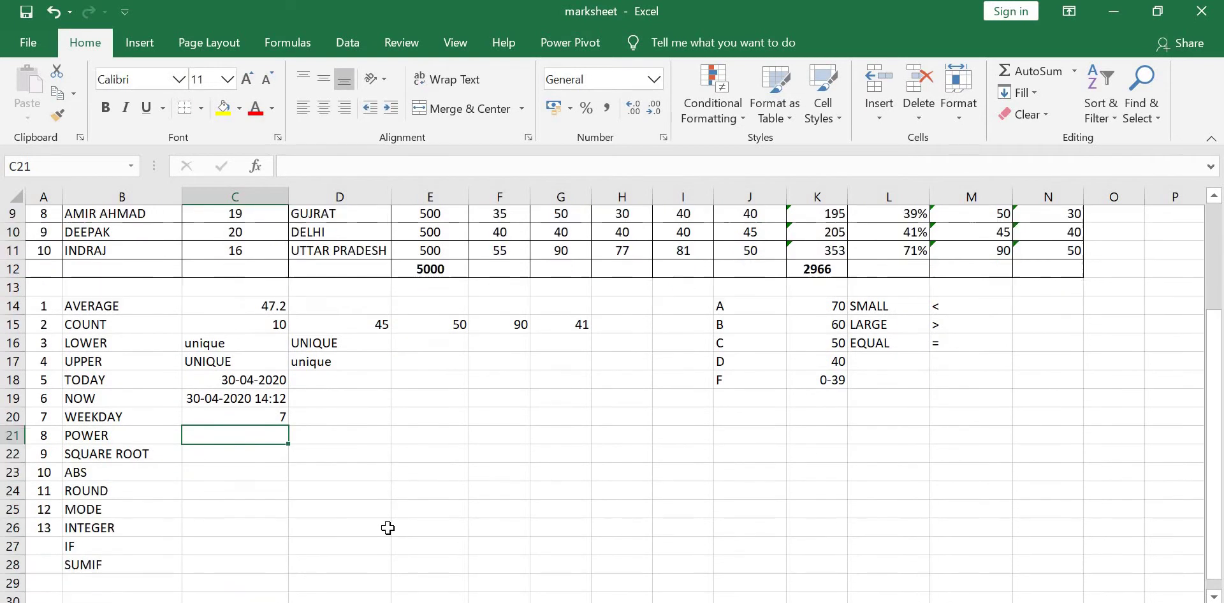
scroll(387, 528, "down", 1)
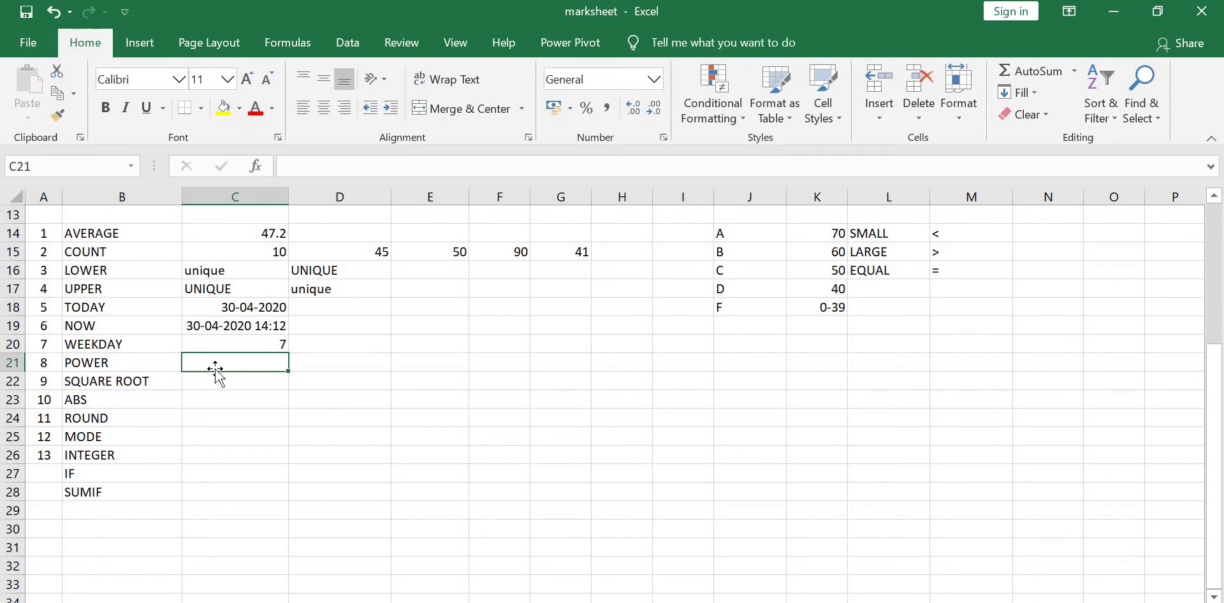
type("=PO")
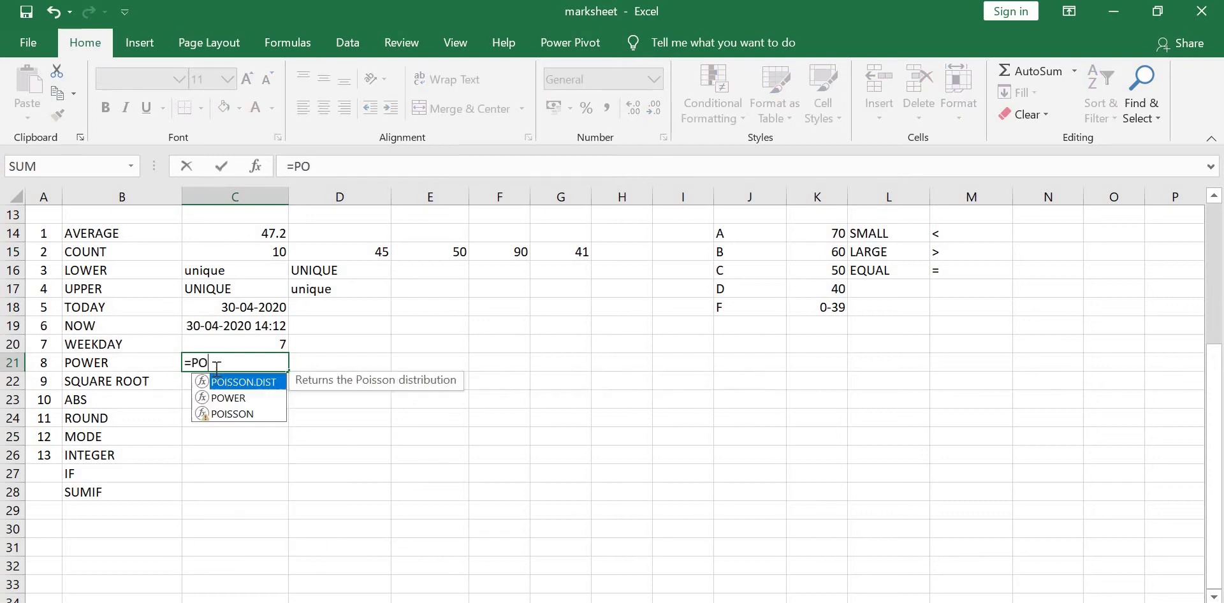
type("WER")
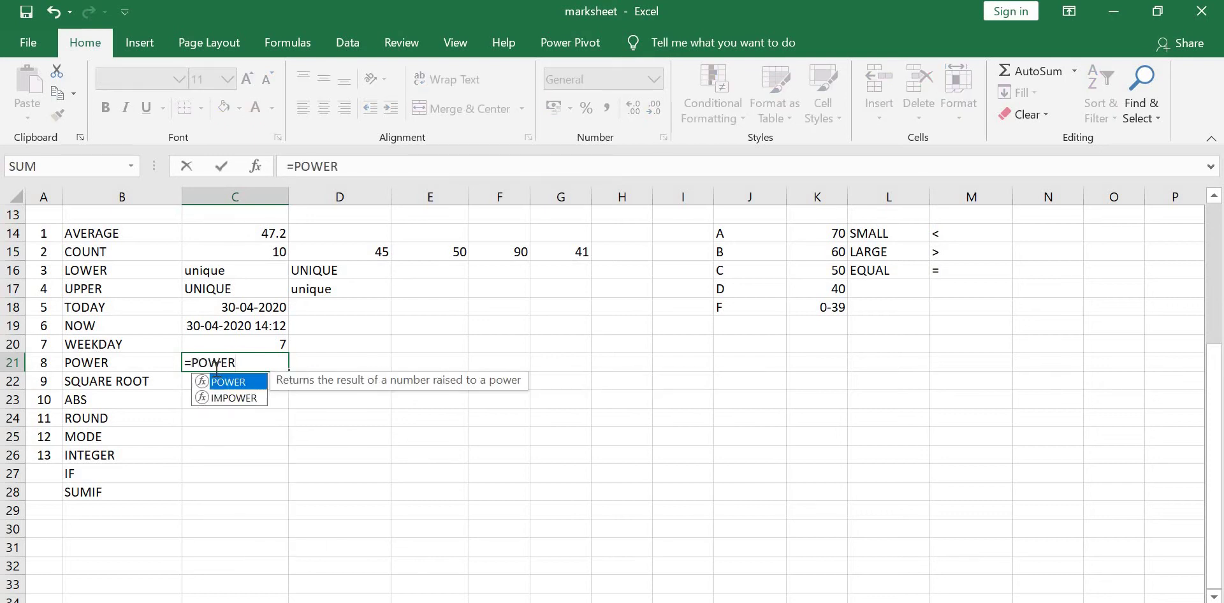
type("(")
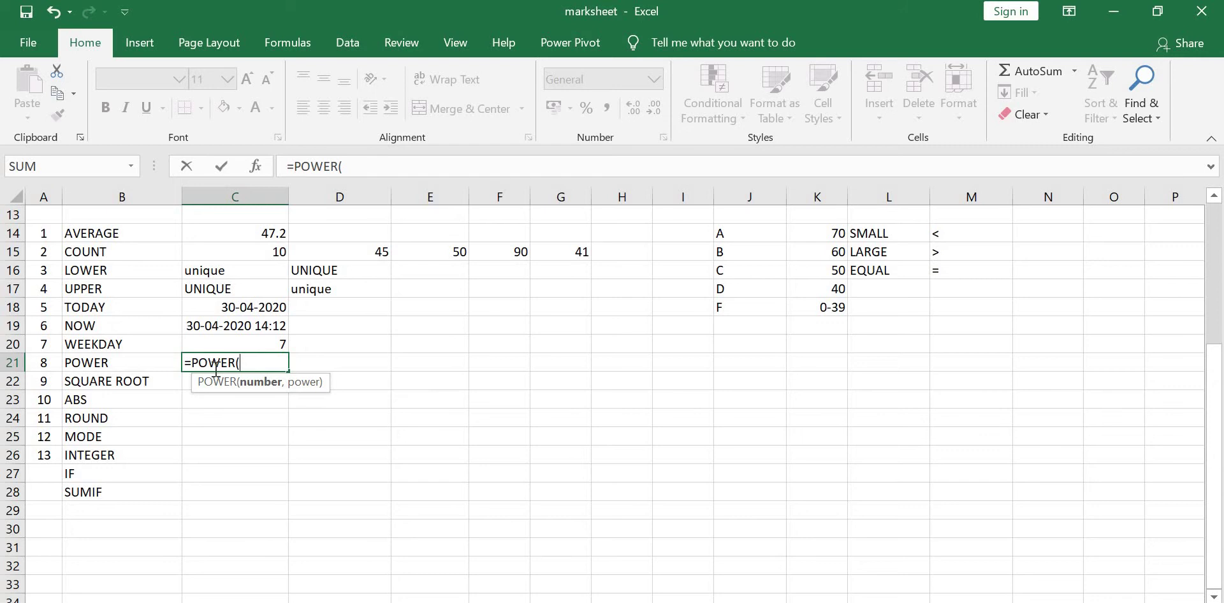
type("4")
type(",")
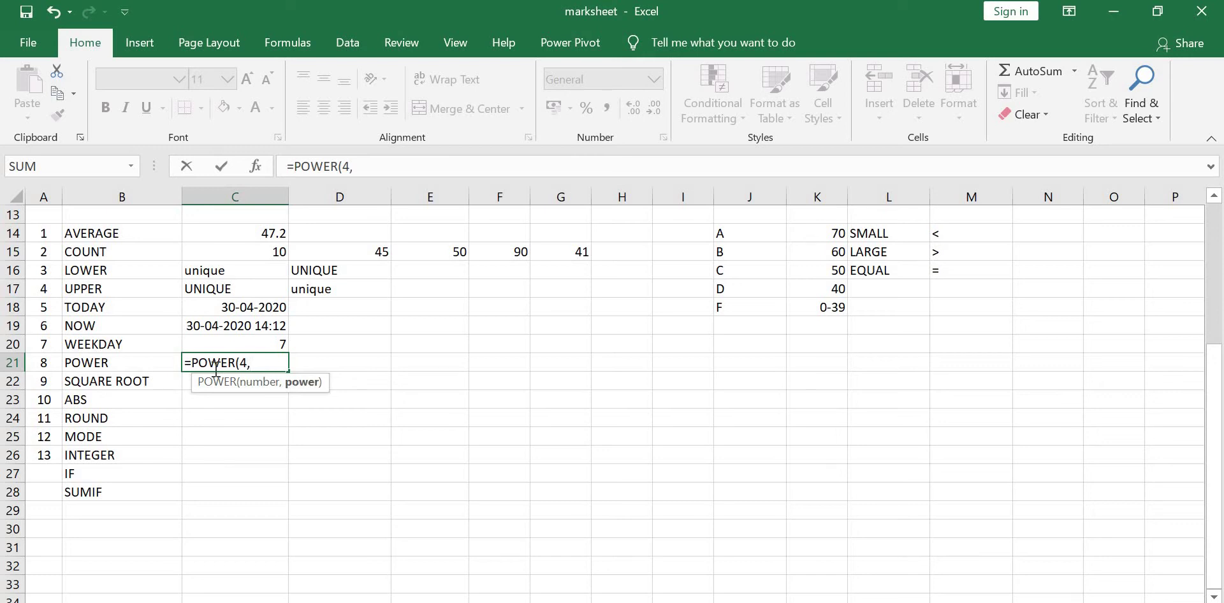
type("2)")
key("Return")
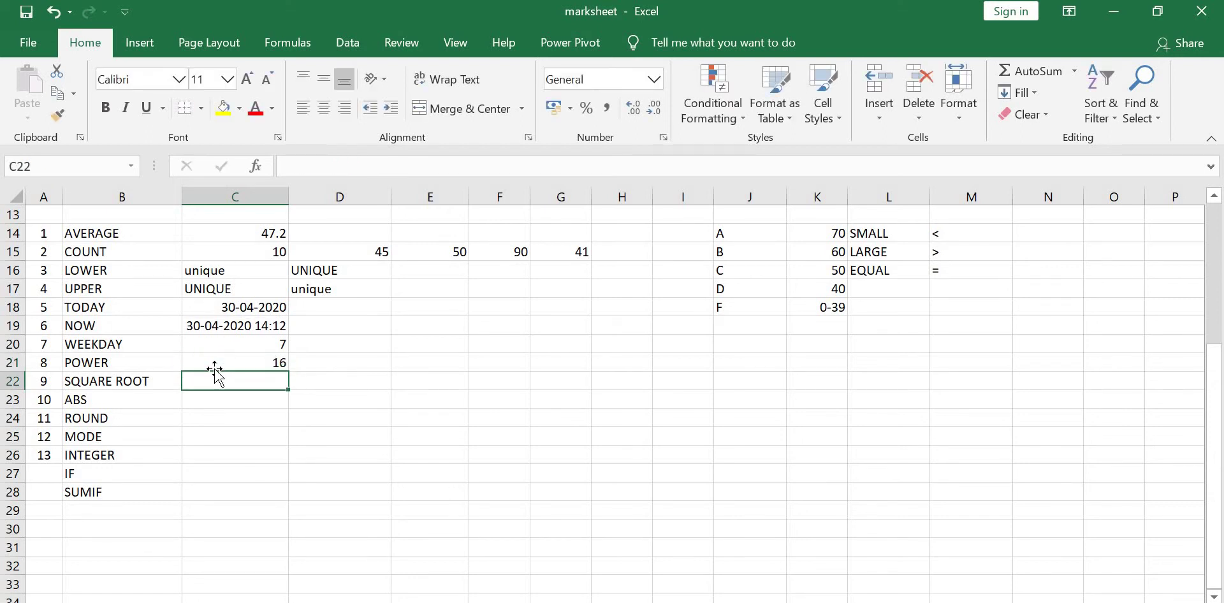
Enter =POWER(4,3) in D21, giving 64.
left_click(214, 368)
key("Right")
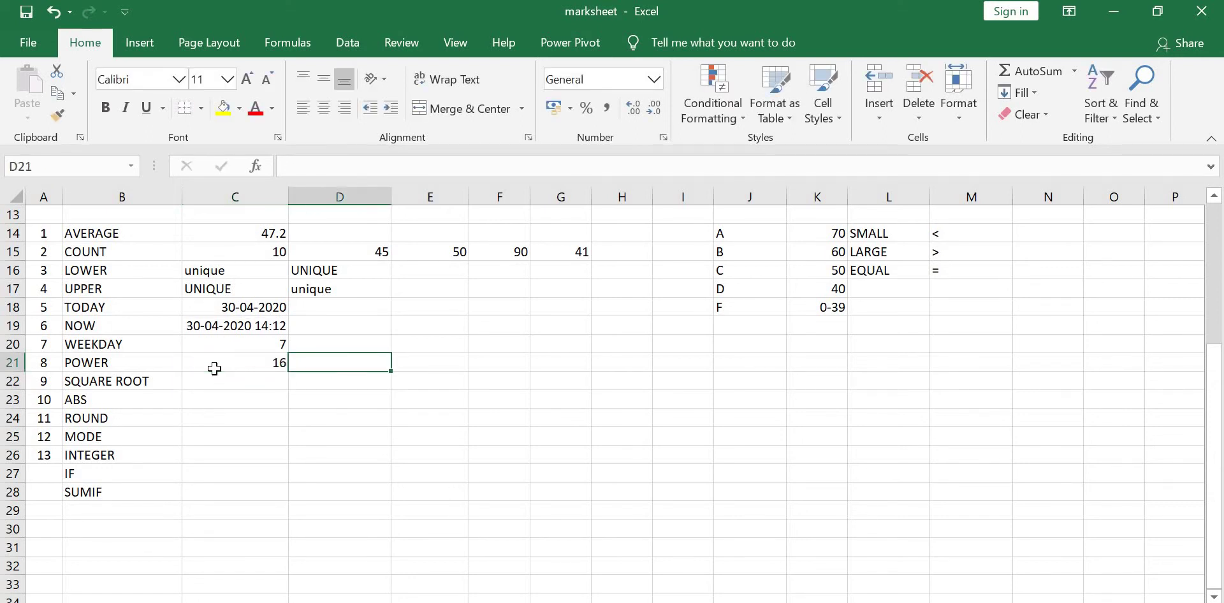
type("=PO")
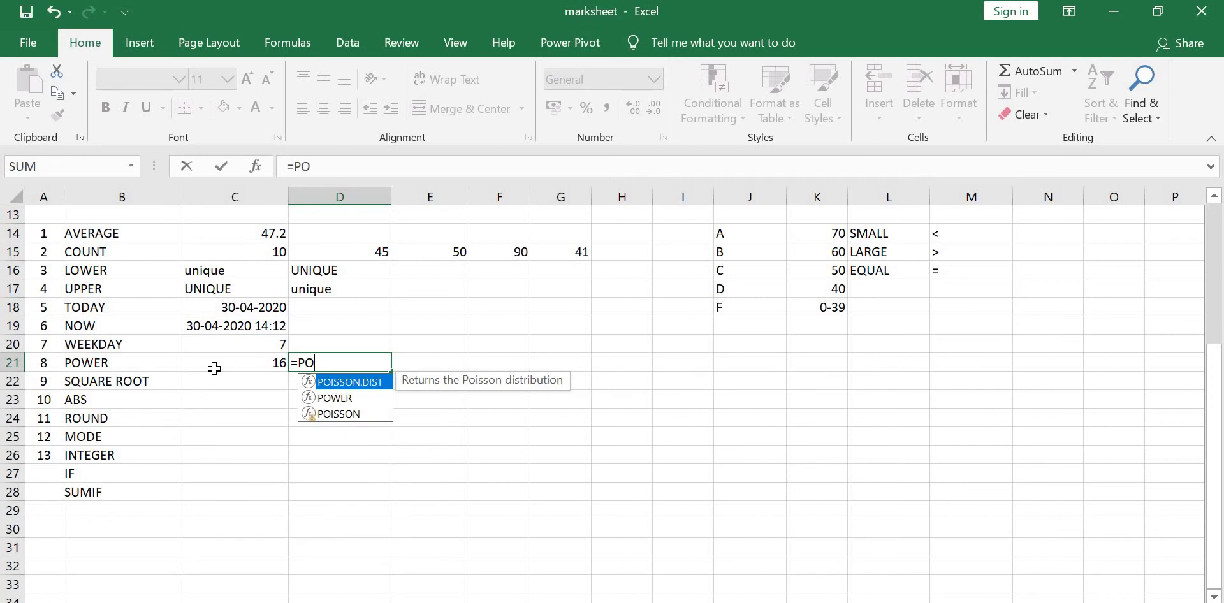
type("WER(")
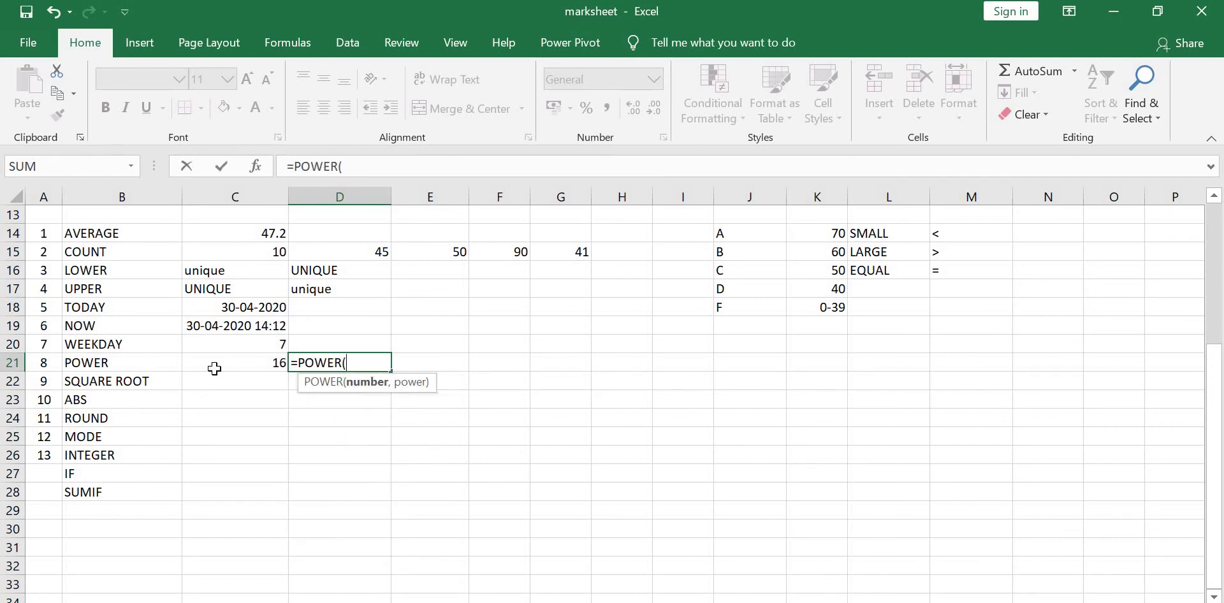
type("4")
type(",")
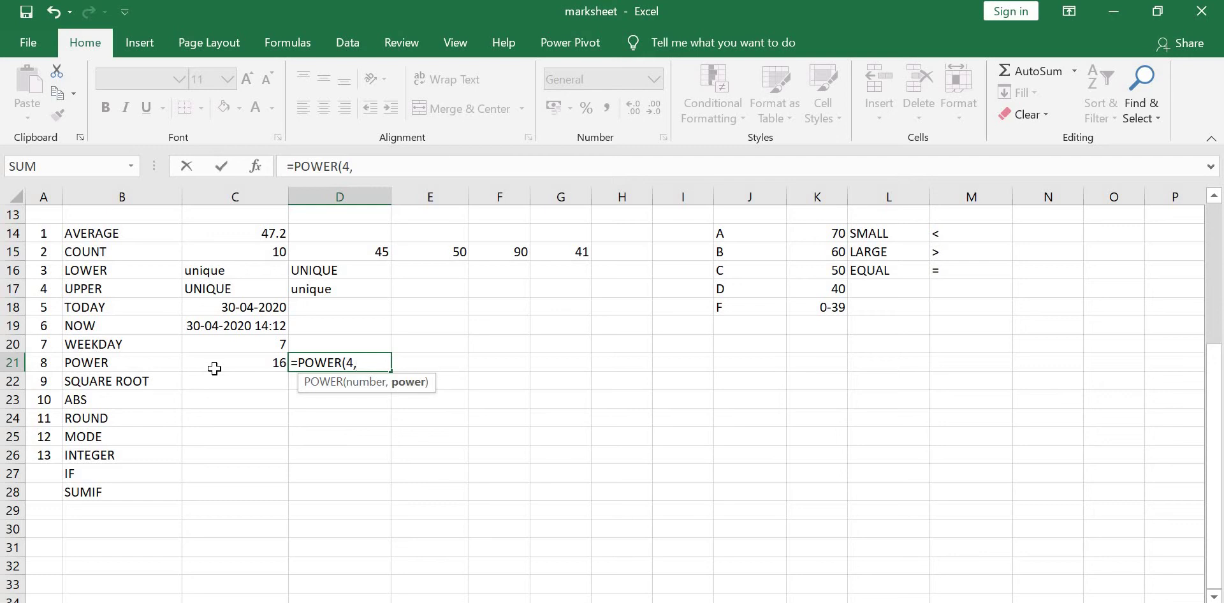
type("3")
type(")")
key("Return")
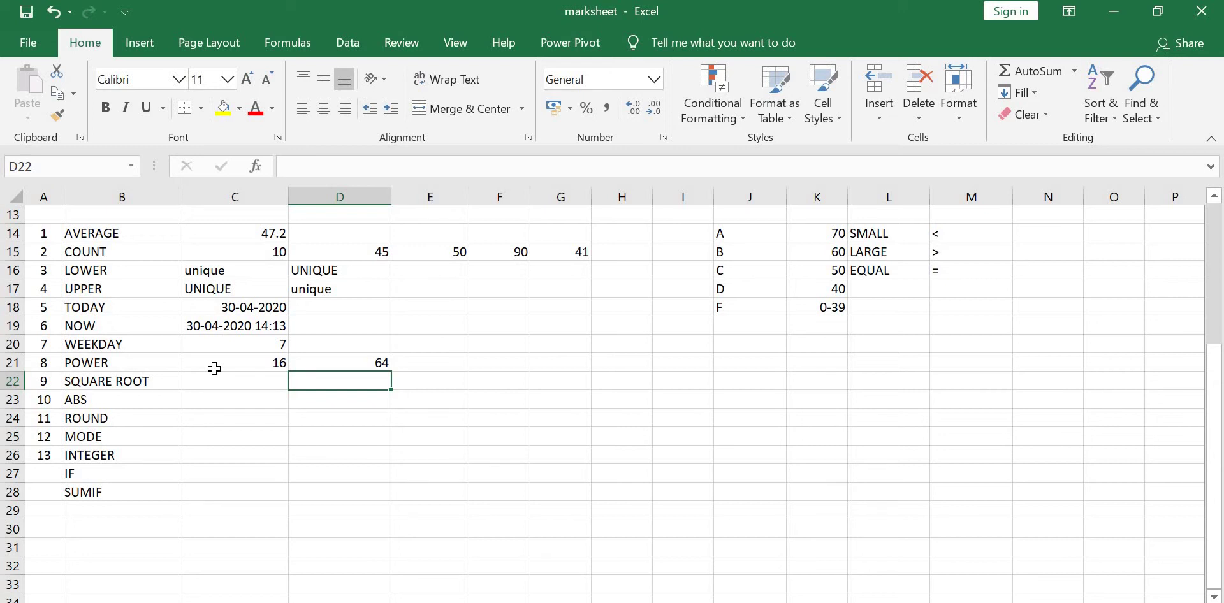
left_click(217, 378)
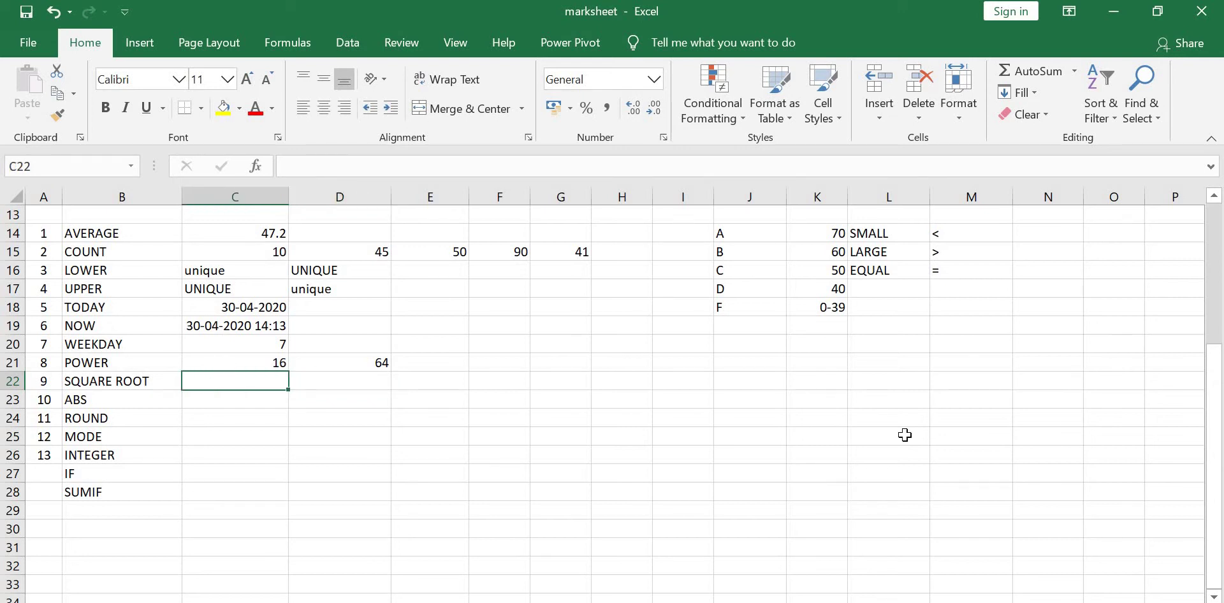
Put 25 in C22 and =SQRT(C22) in D22, returning 5.
type("25")
key("Tab")
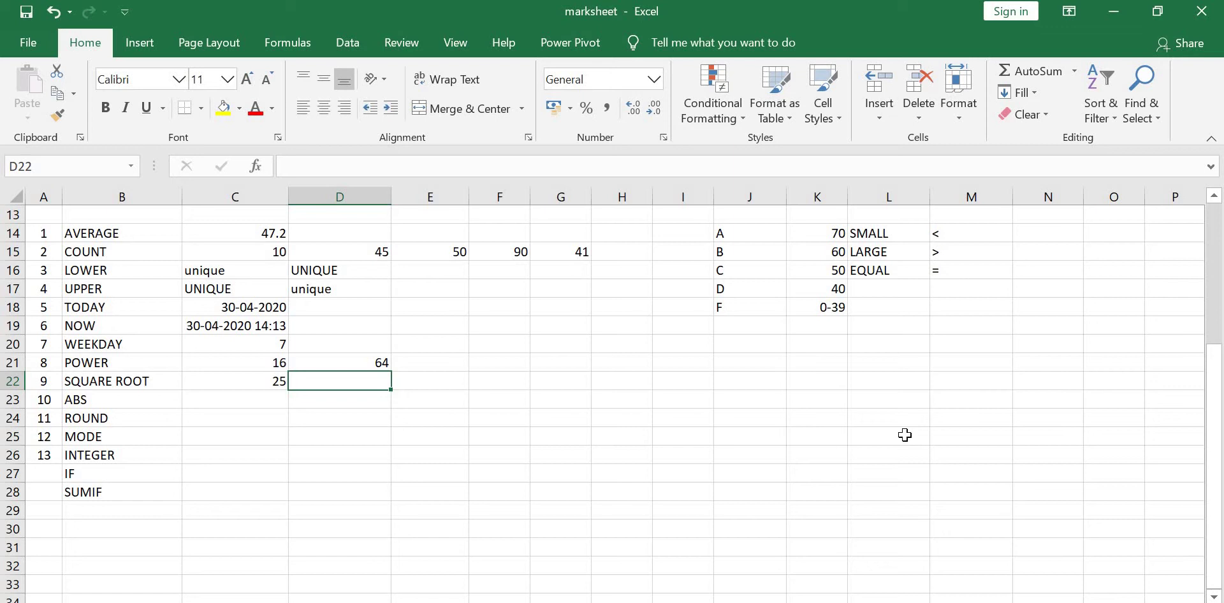
type("=SQ")
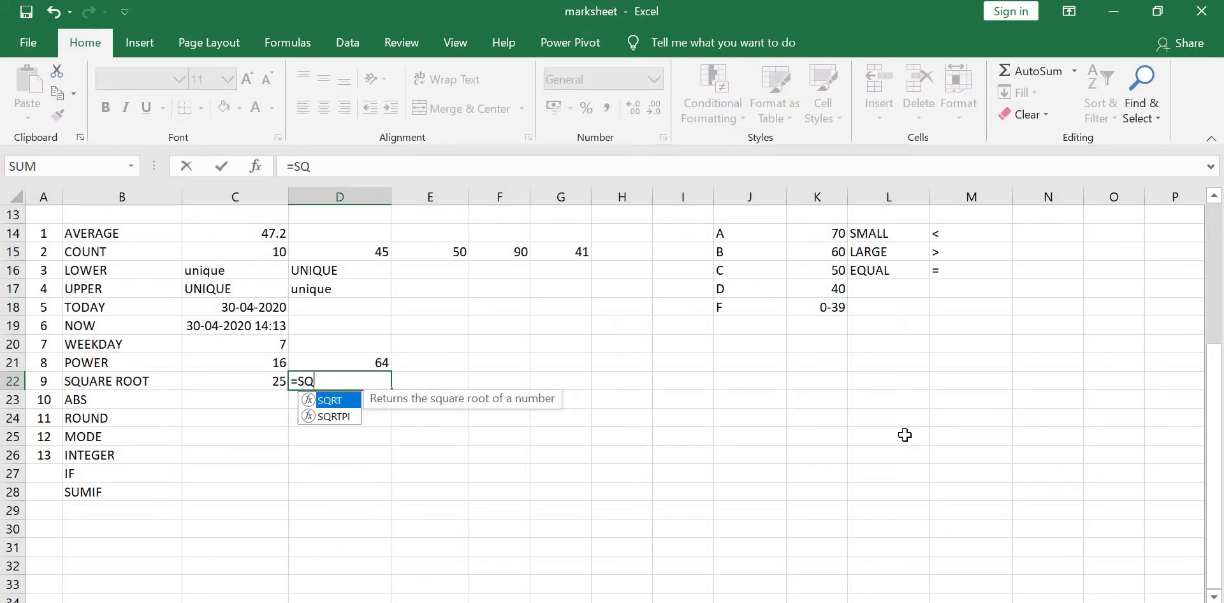
type("RT")
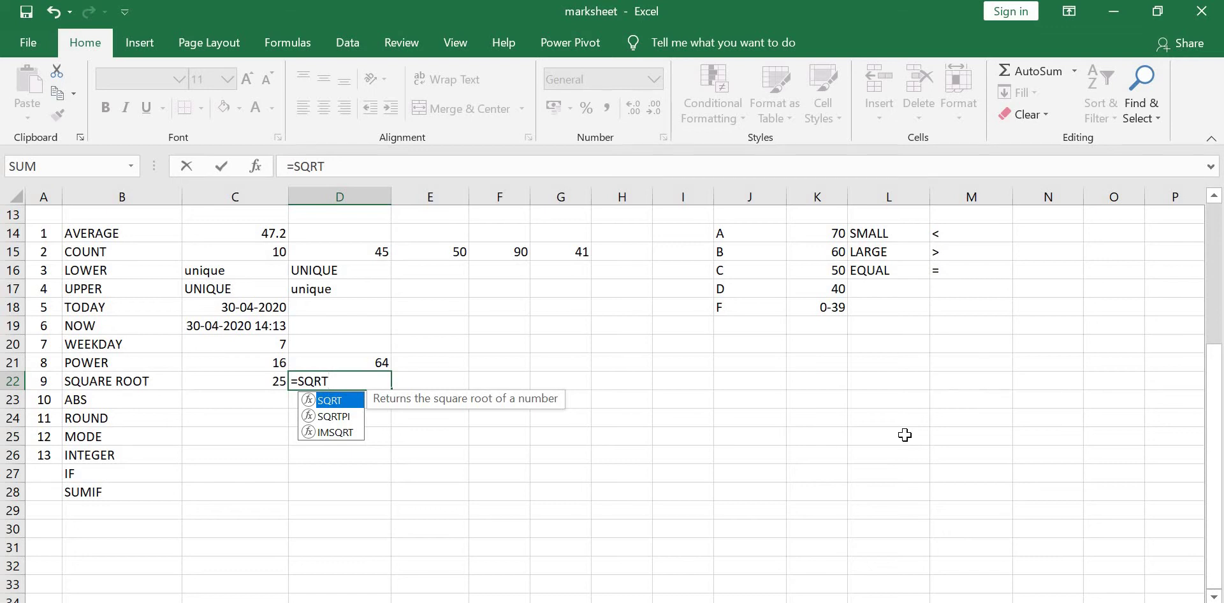
type("(")
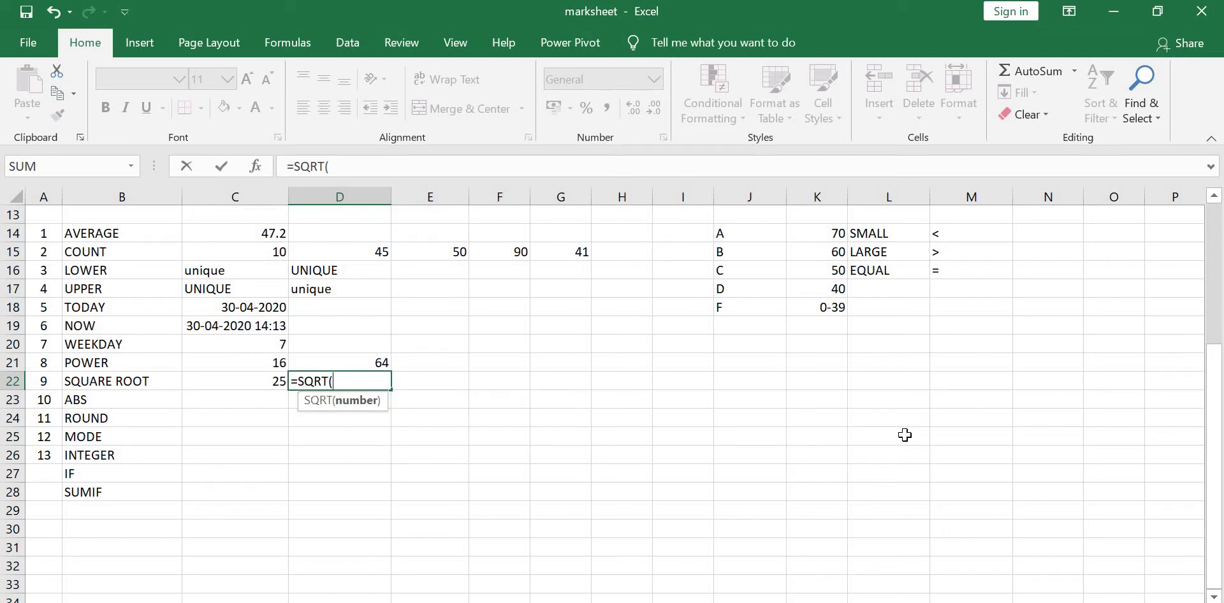
left_click(212, 381)
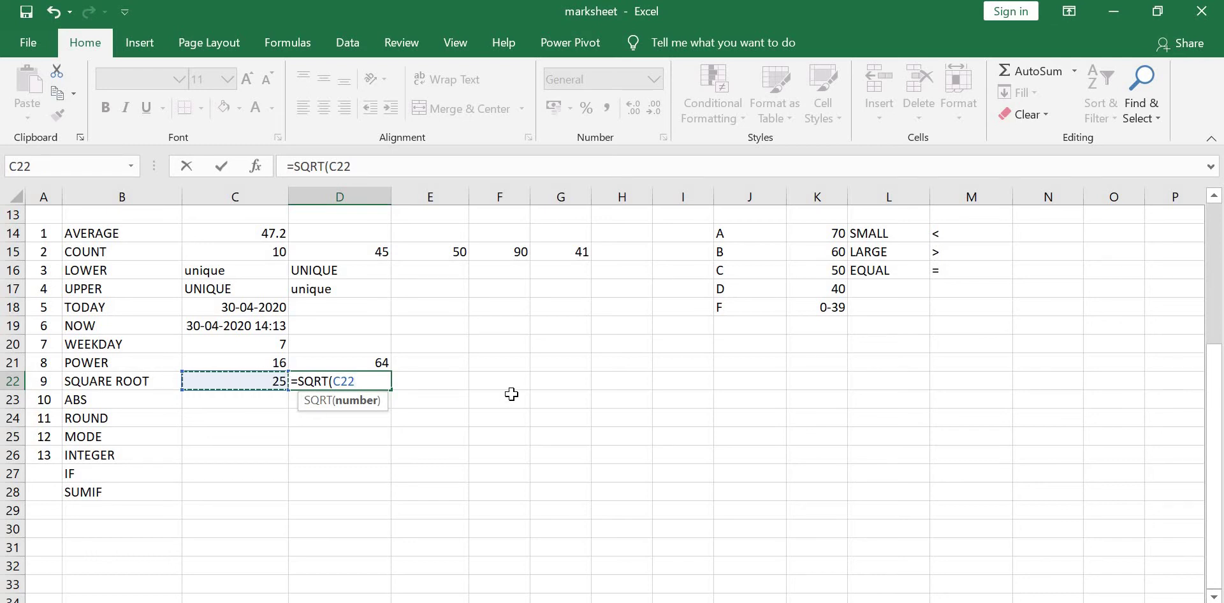
type(")")
key("Return")
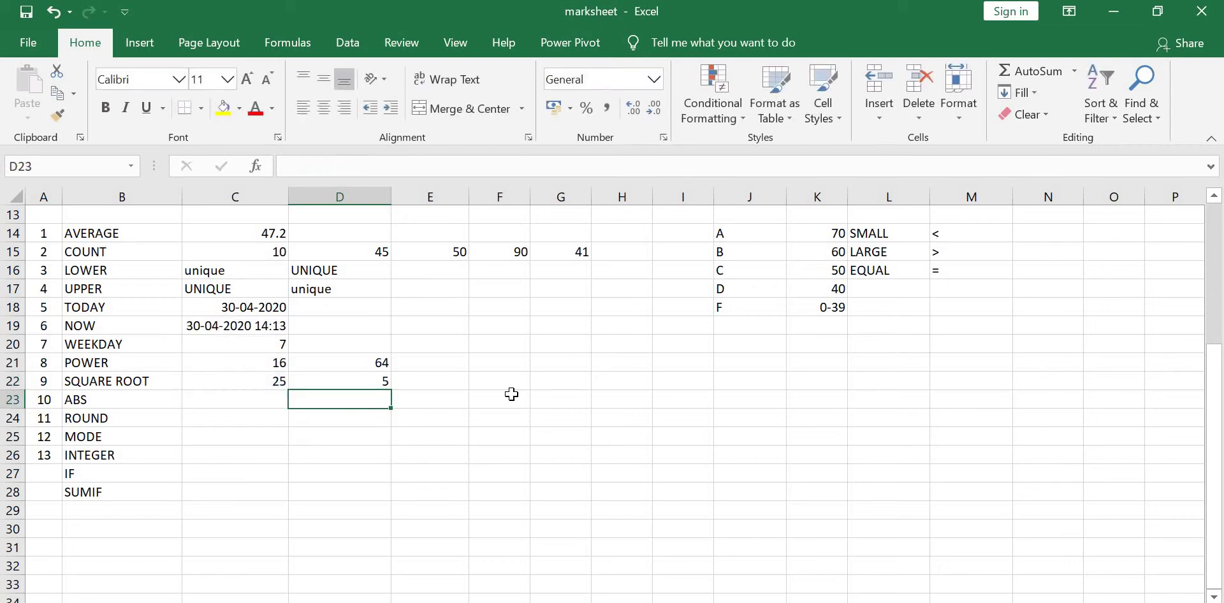
Enter =SQRT(254236) in E22, returning 504.218207.
key("Up")
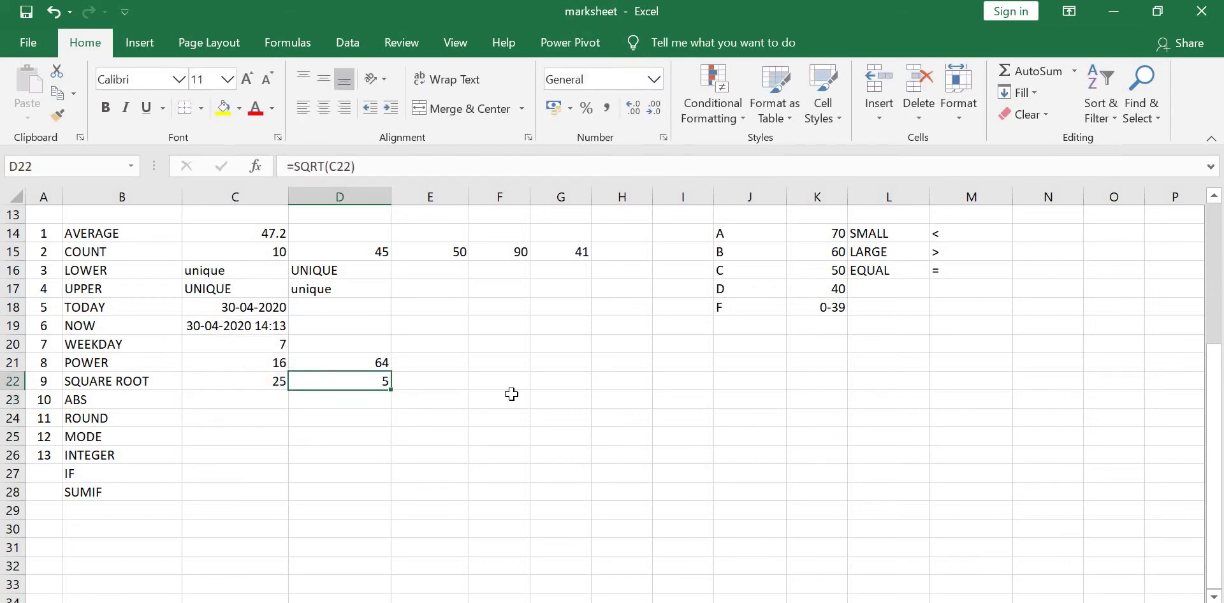
key("Right")
type("=")
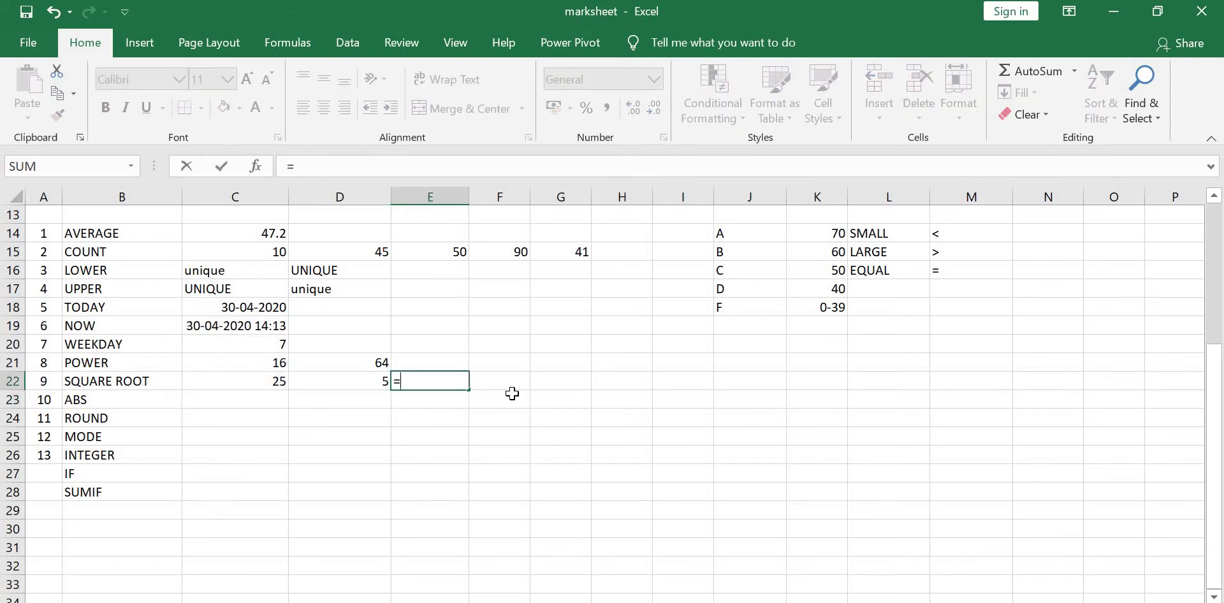
type("sq")
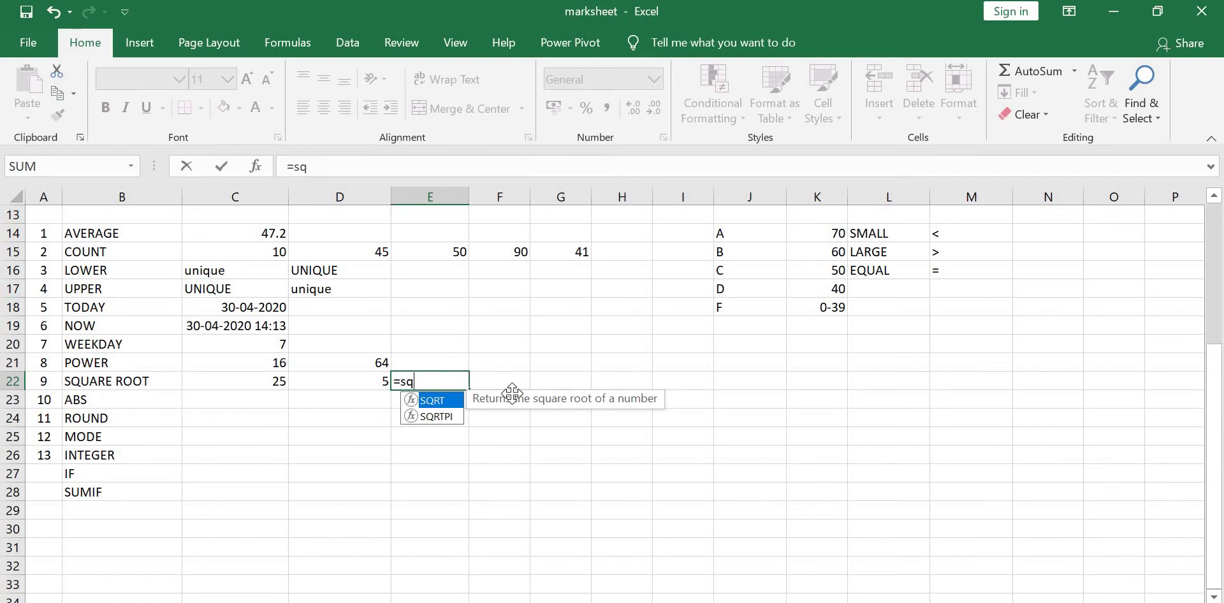
type("rt")
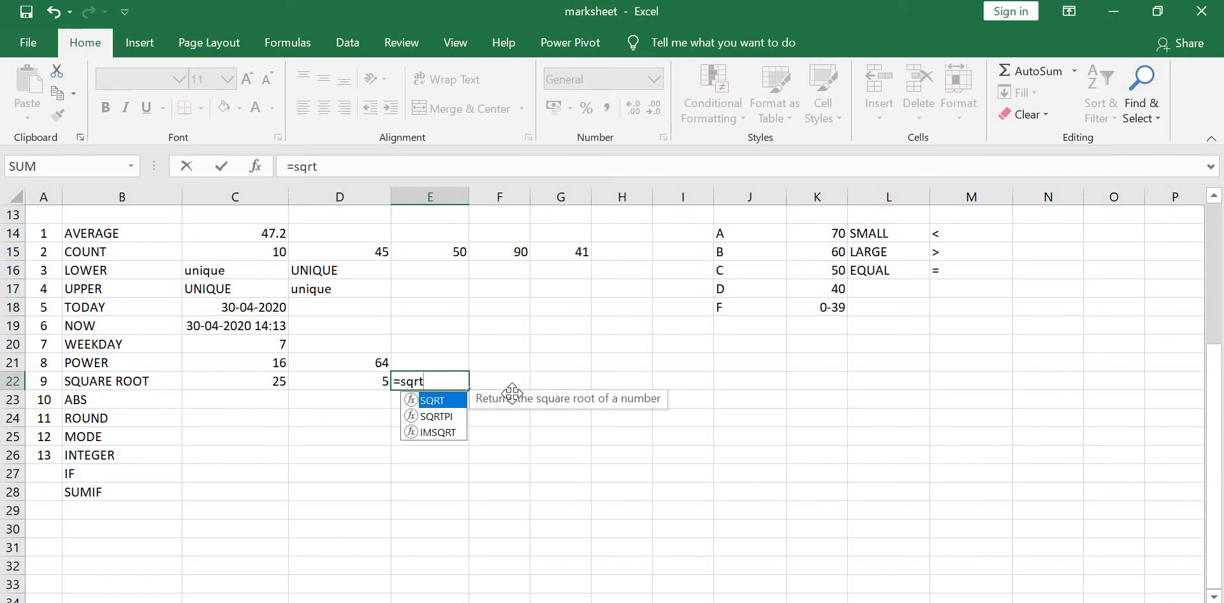
type("(2")
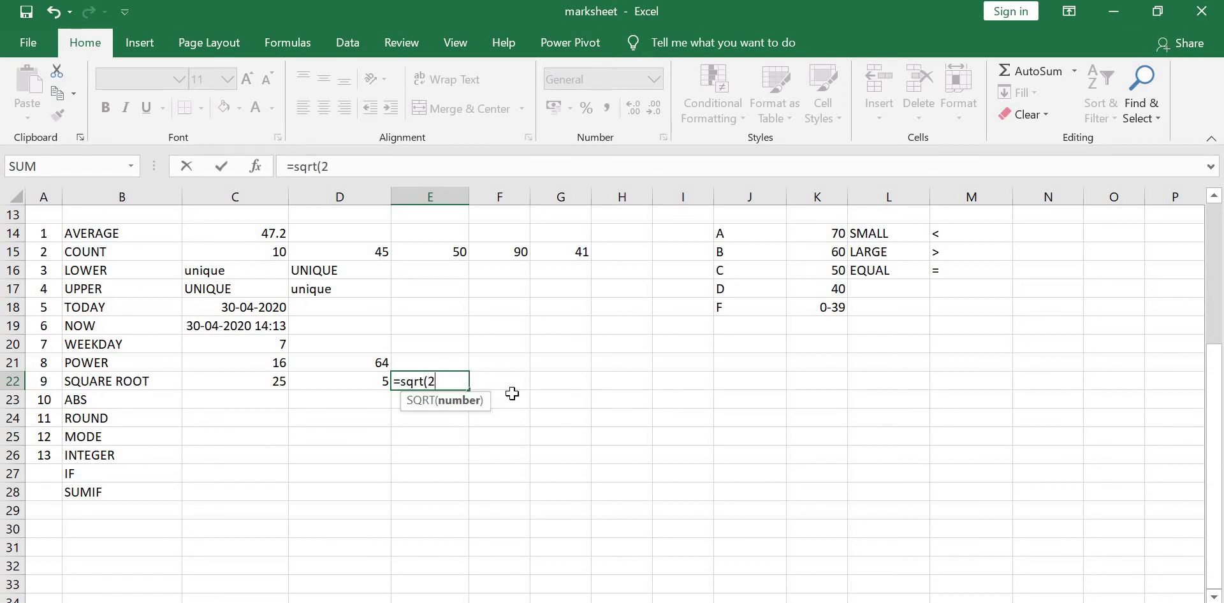
type("54236")
type(")")
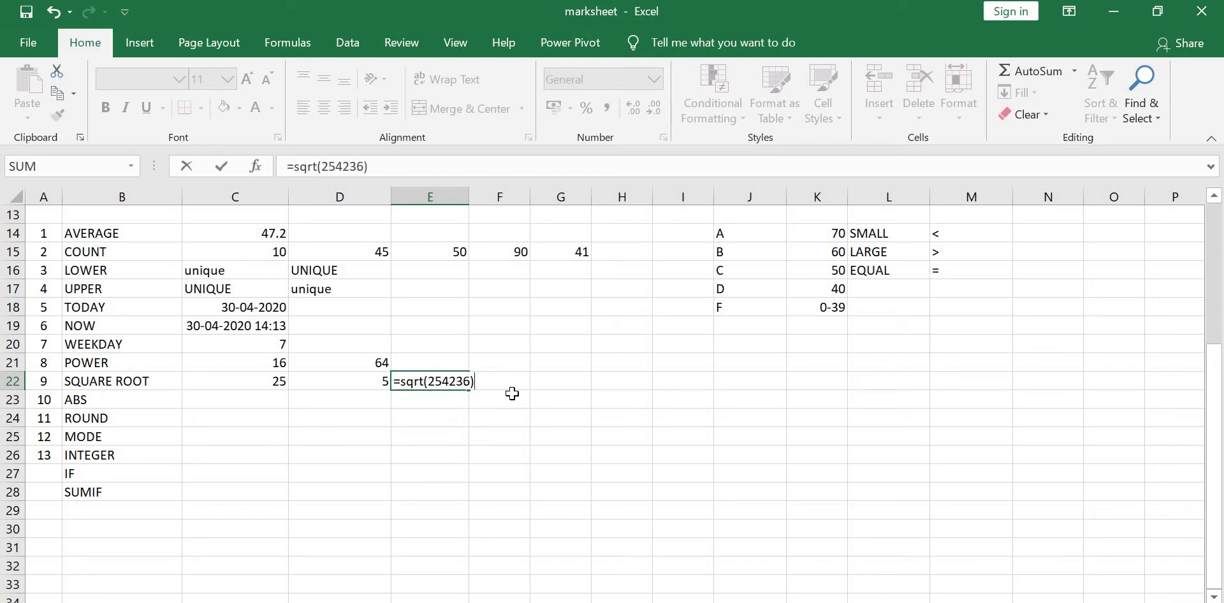
key("Return")
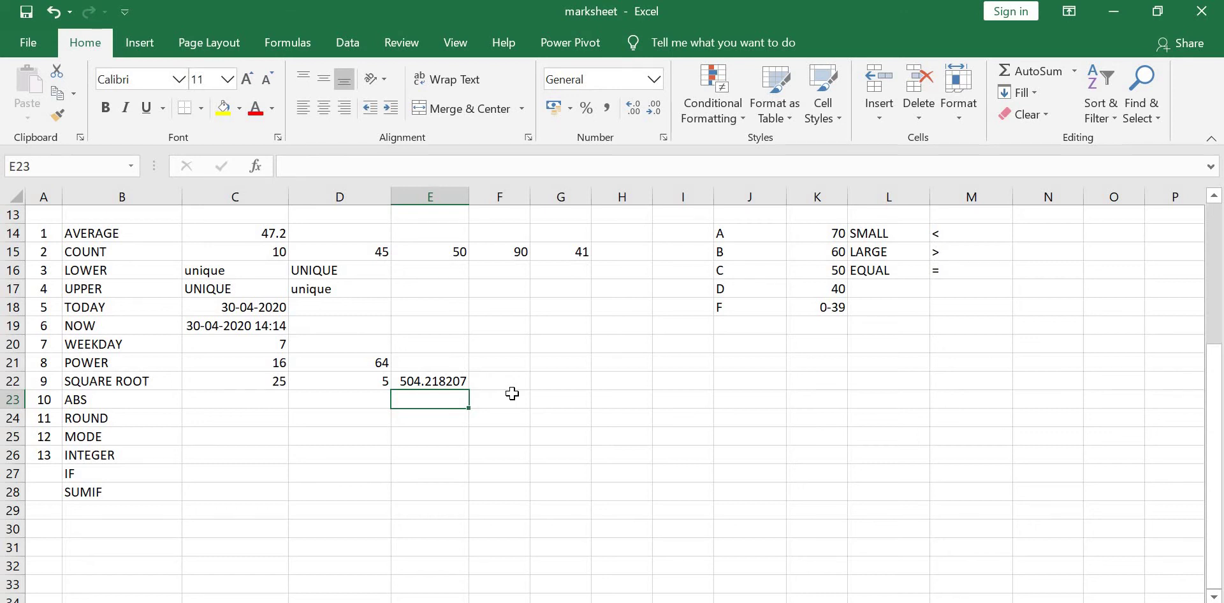
key("Left")
key("Left")
key("Left")
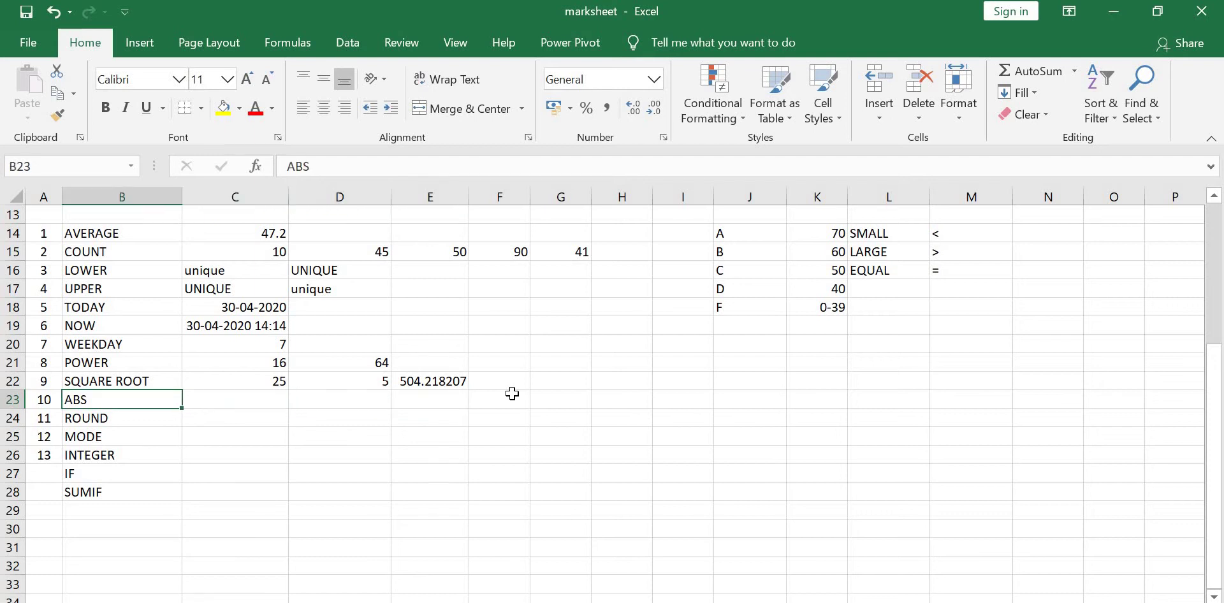
key("Right")
key("Right")
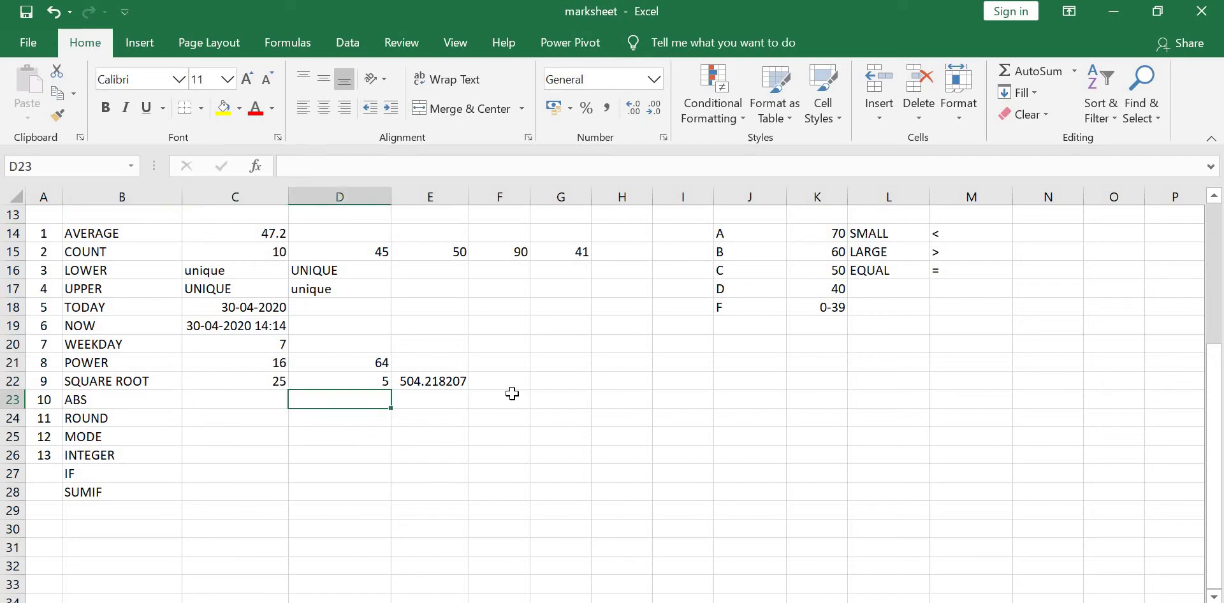
Enter =10-5 in D23 and =5-10 in E23, giving 5 and -5.
type("=")
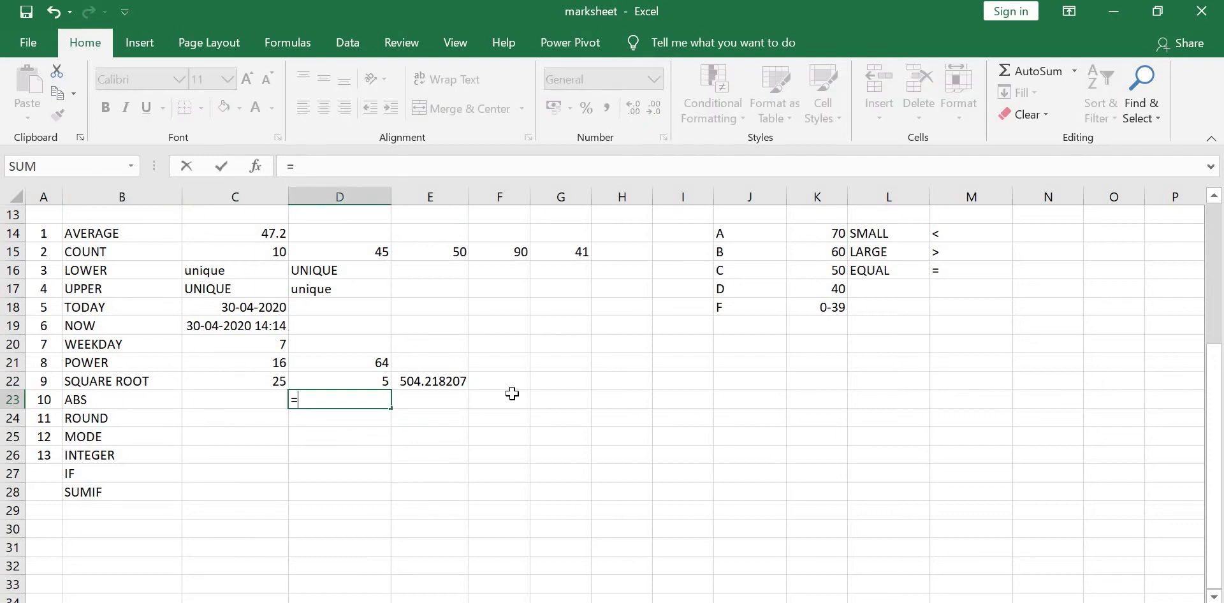
type("10-")
type("5")
key("Return")
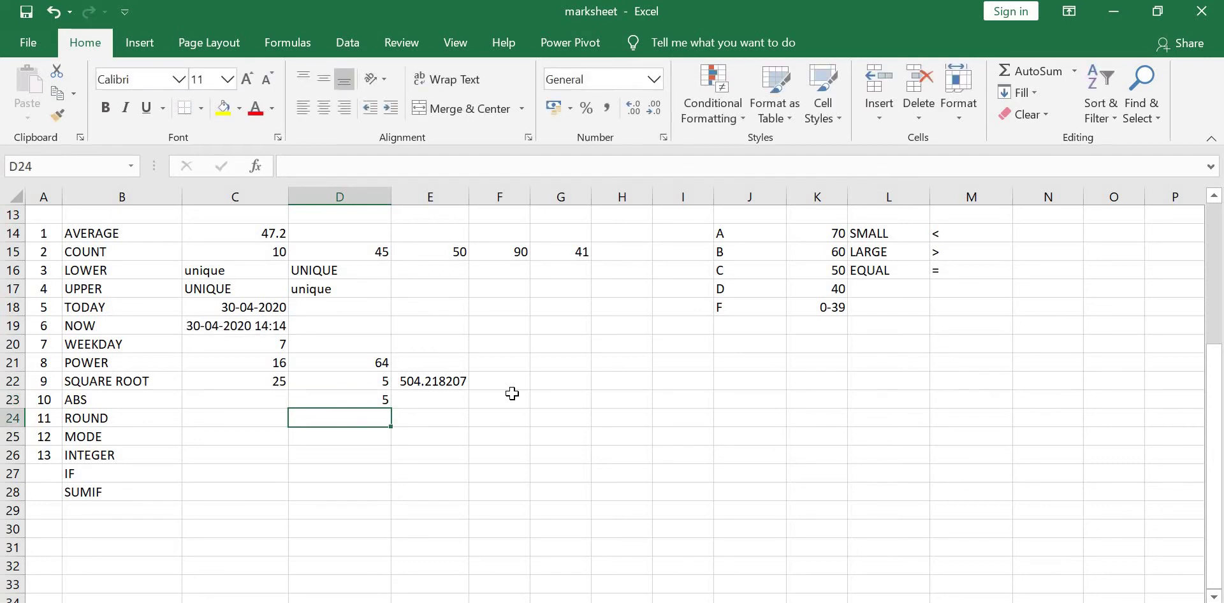
key("Right")
key("Up")
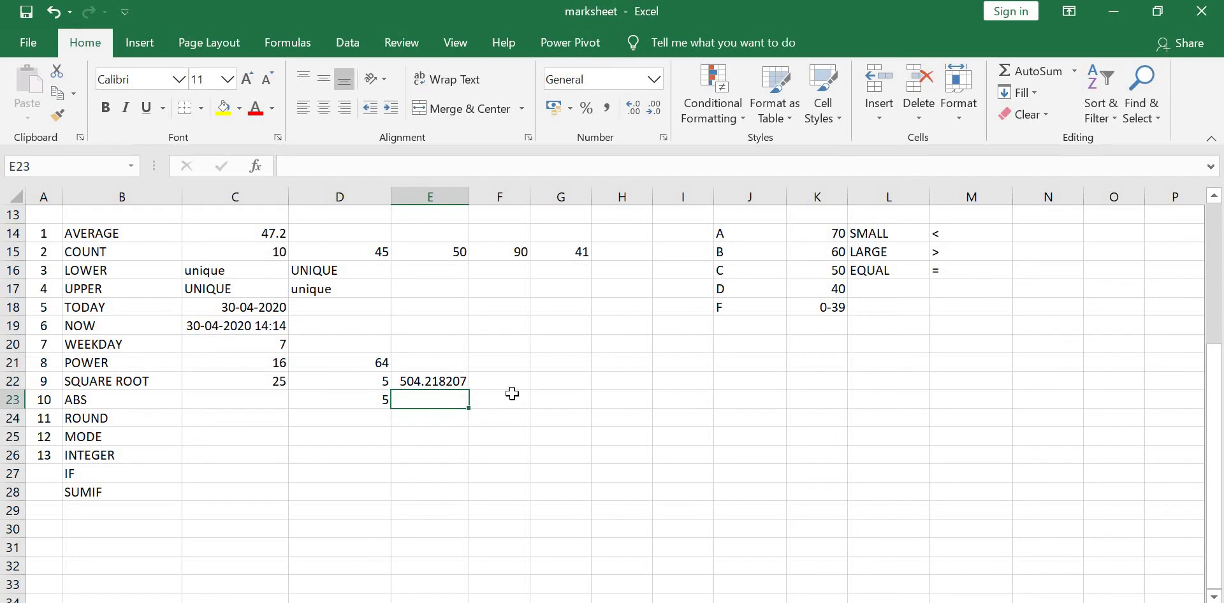
type("=5-")
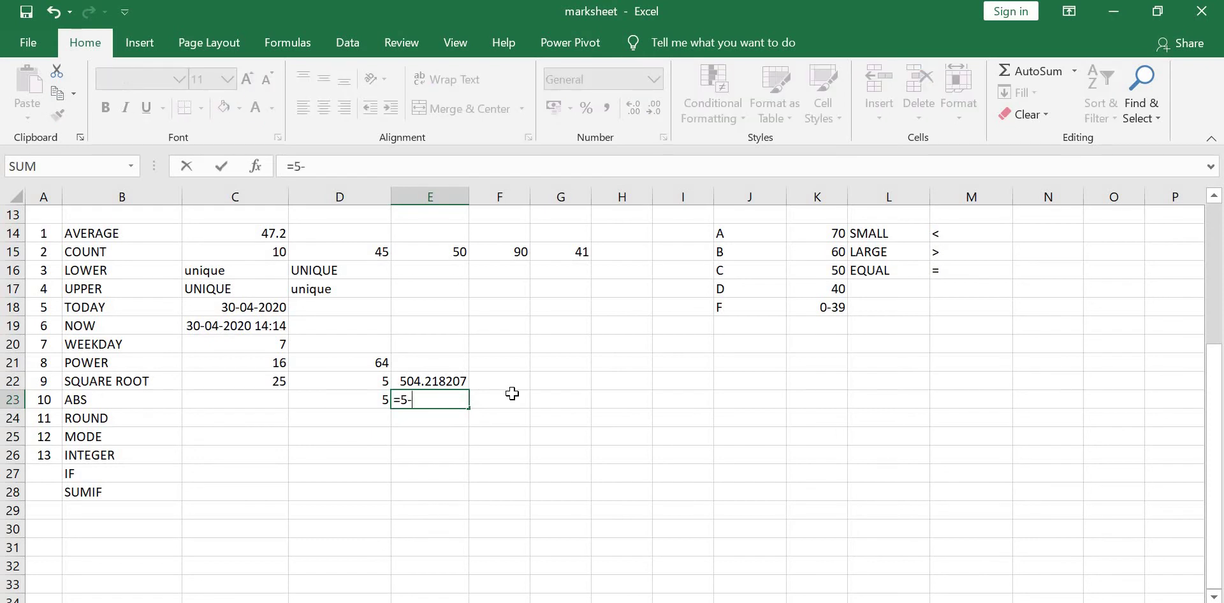
type("10")
key("Return")
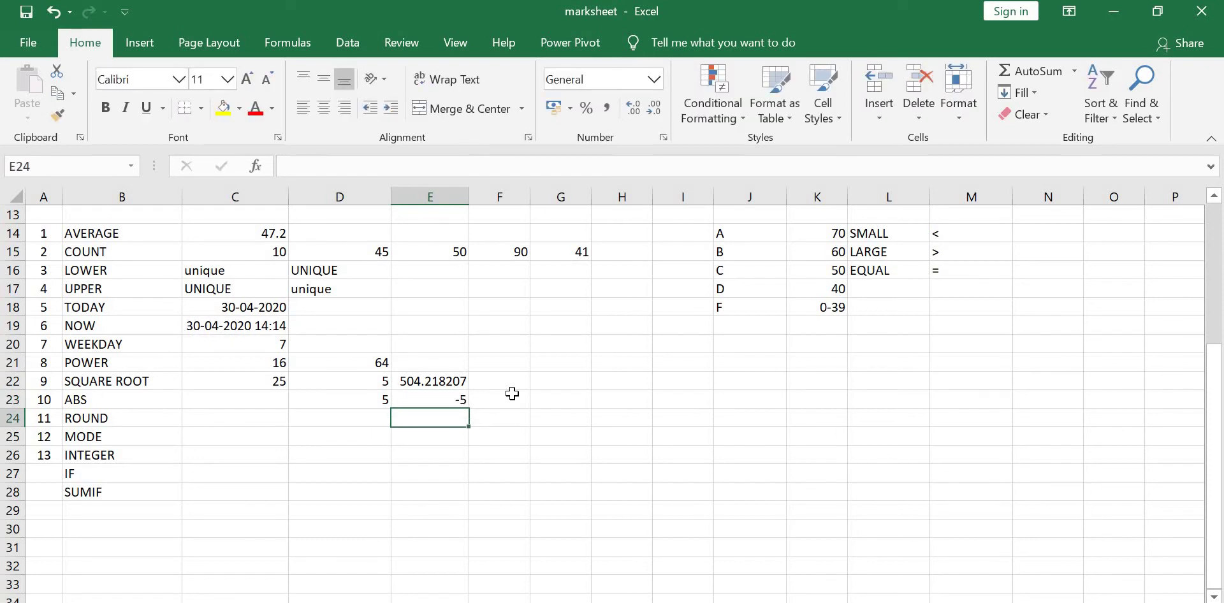
Enter =ABS(5-10) in F23 so it returns 5.
left_click(512, 394)
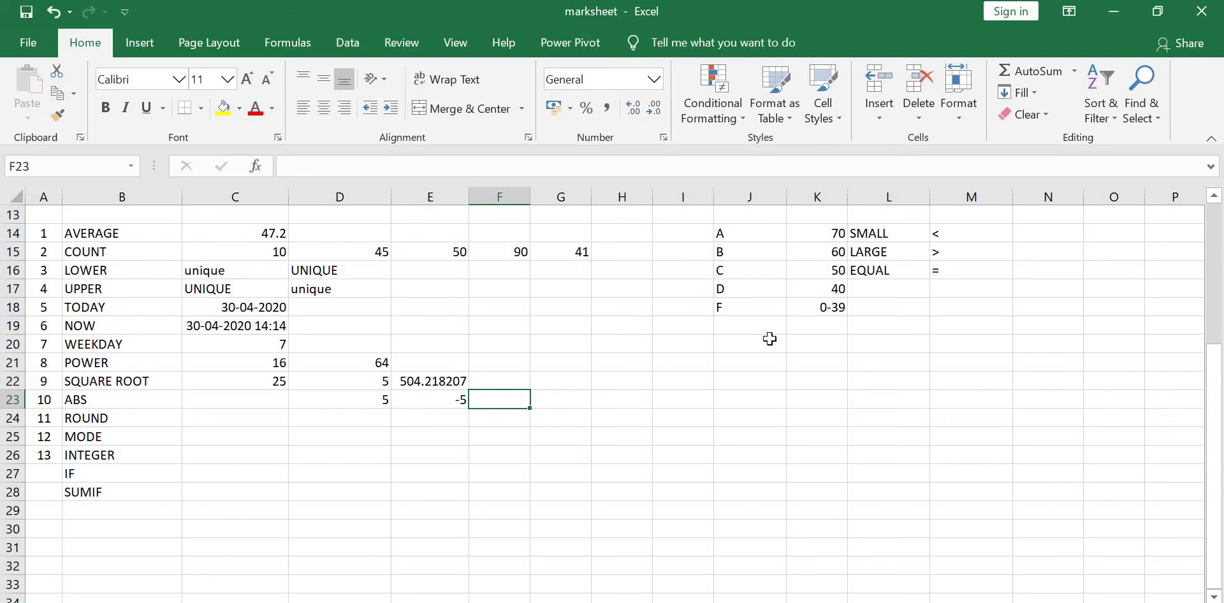
type("=abs")
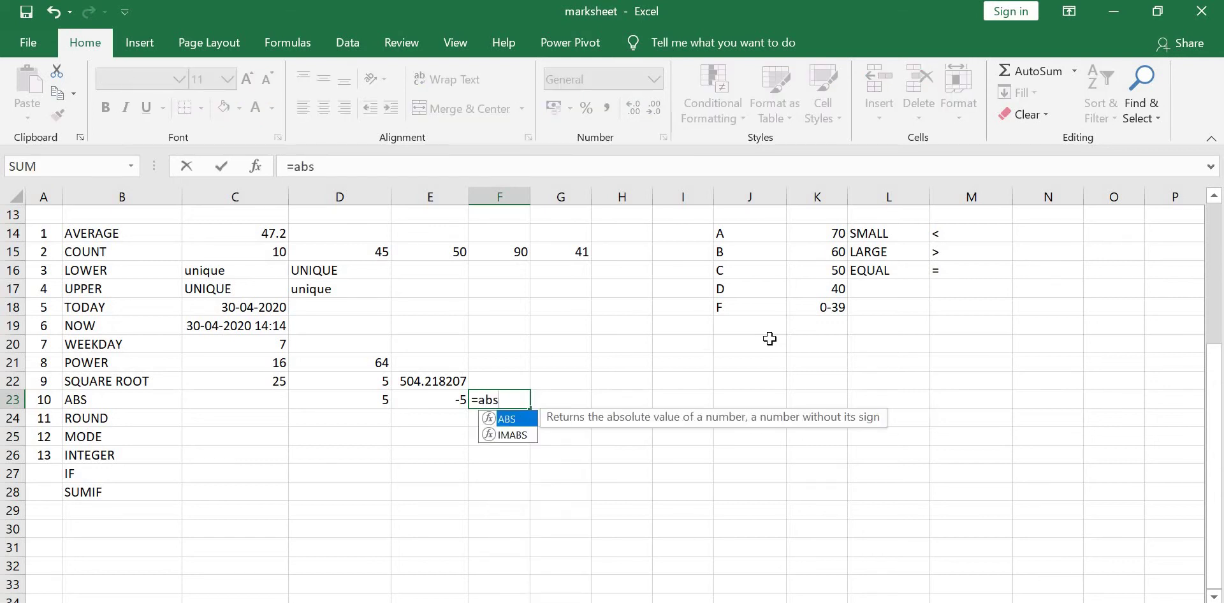
type("(5")
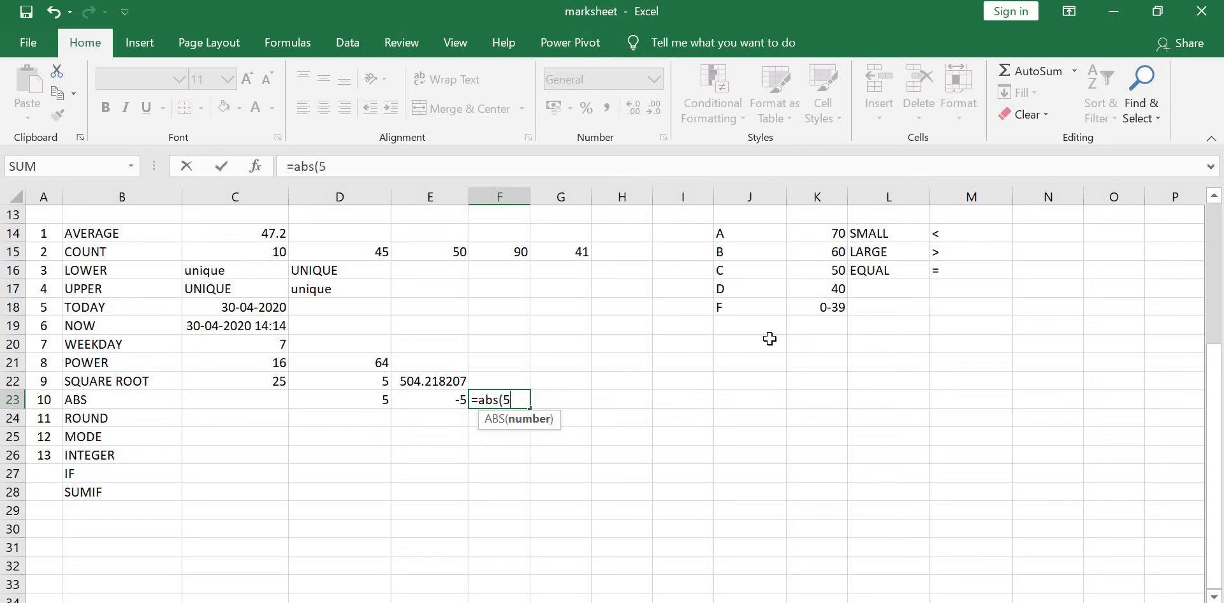
type("-10)")
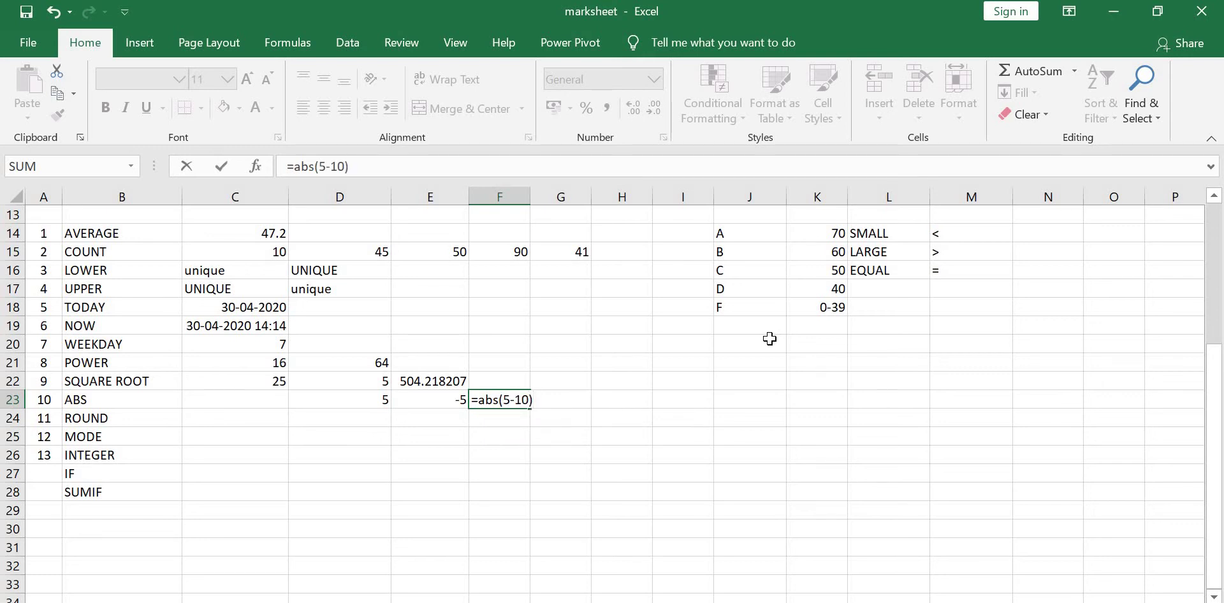
key("Return")
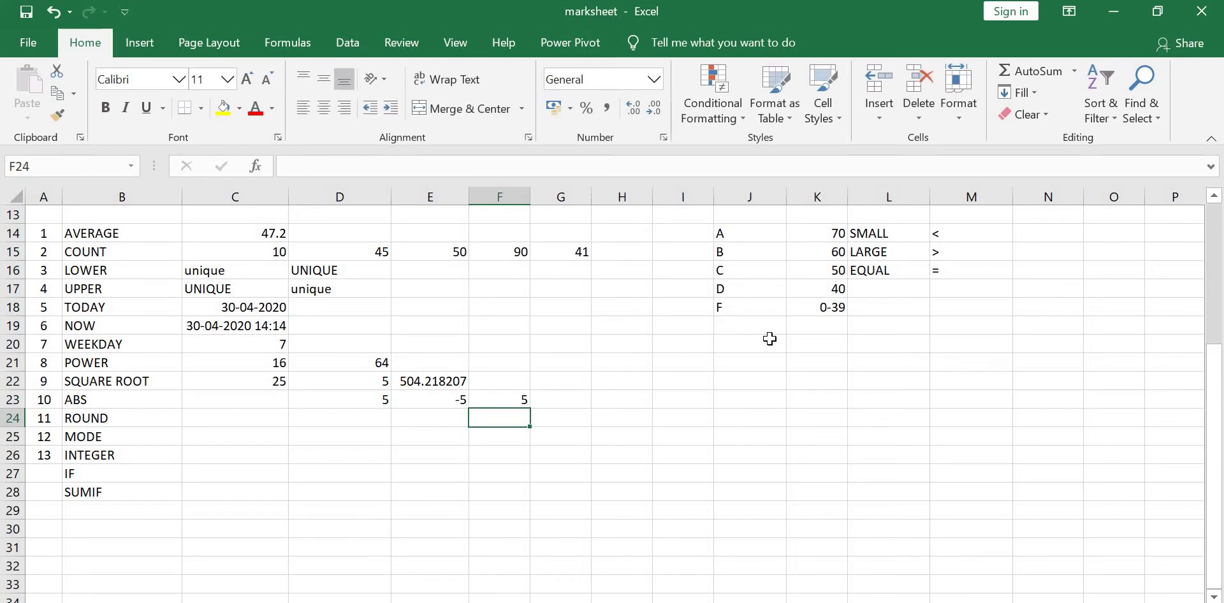
left_click(409, 399)
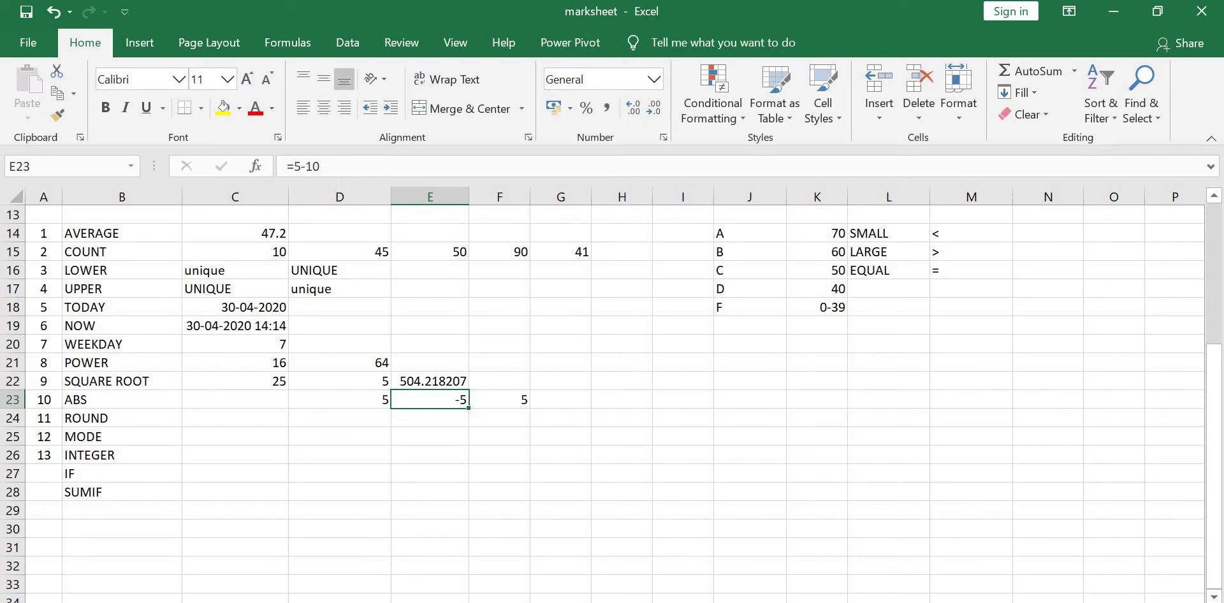
mouse_move(332, 156)
left_mouse_down()
mouse_move(288, 147)
mouse_move(335, 157)
left_mouse_up()
left_click(502, 403)
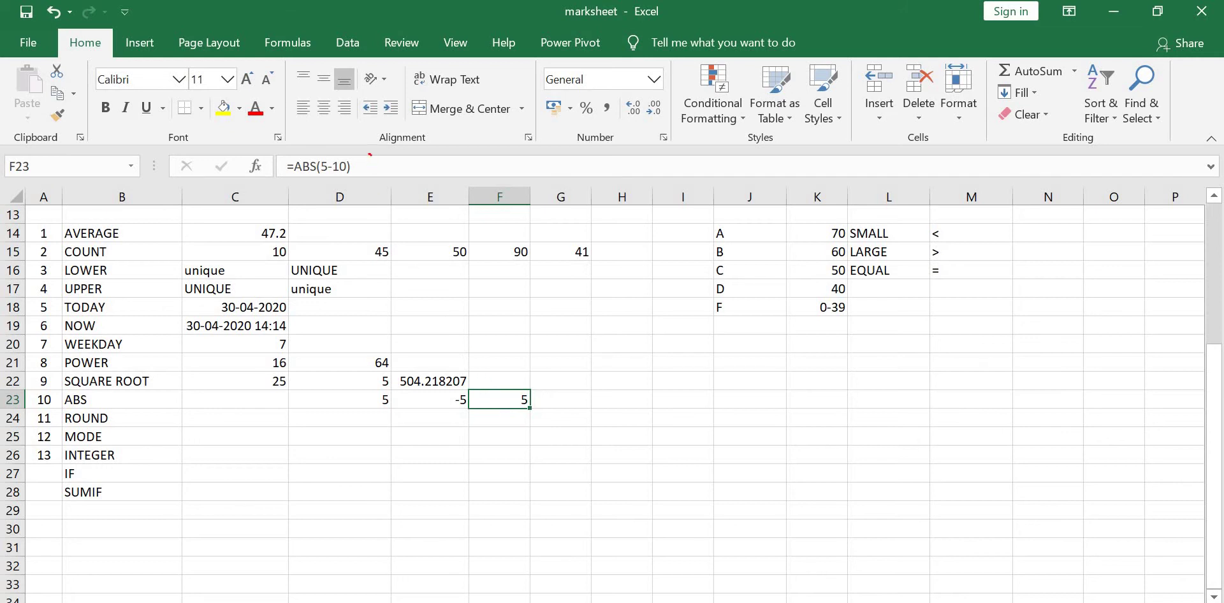
left_click_drag(369, 155, 288, 138)
left_click_drag(287, 140, 374, 151)
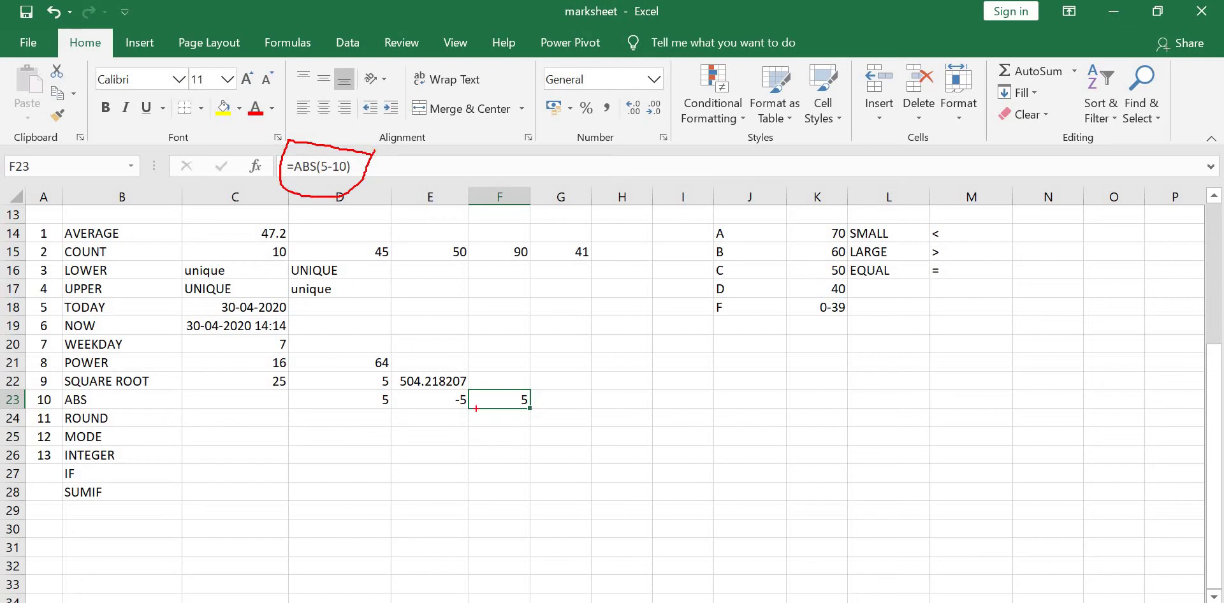
mouse_move(536, 390)
left_mouse_down()
mouse_move(499, 403)
mouse_move(528, 408)
mouse_move(539, 385)
mouse_move(429, 400)
mouse_move(469, 429)
mouse_move(473, 390)
left_mouse_up()
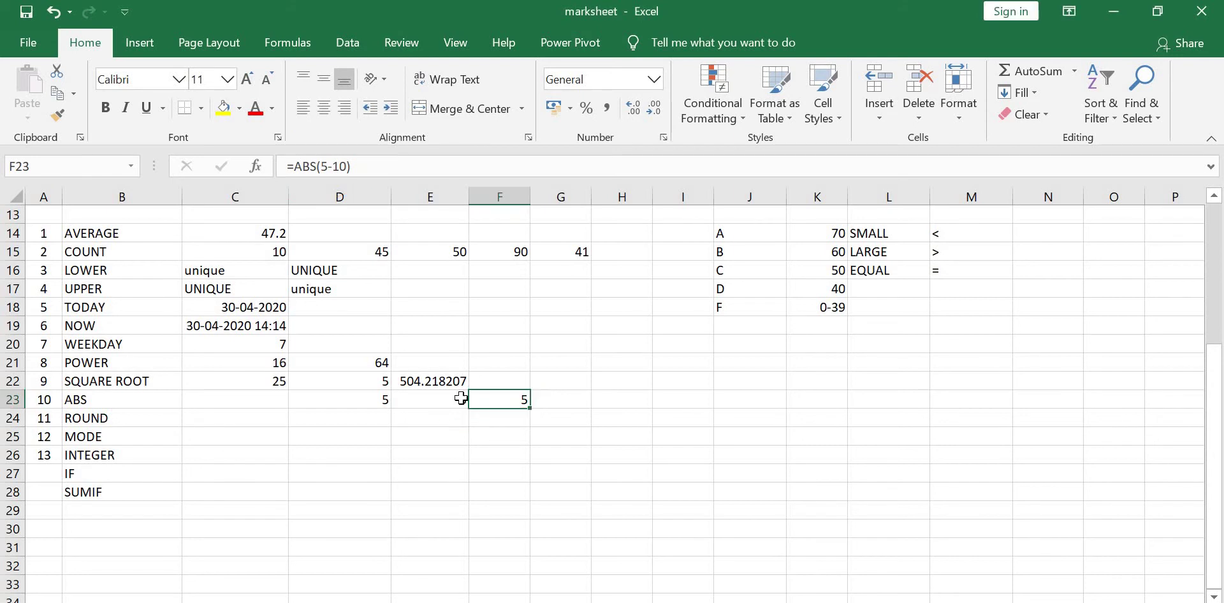
Select the labels AVERAGE through ABS in B14:B23 and set their font colour to red.
left_click(114, 418)
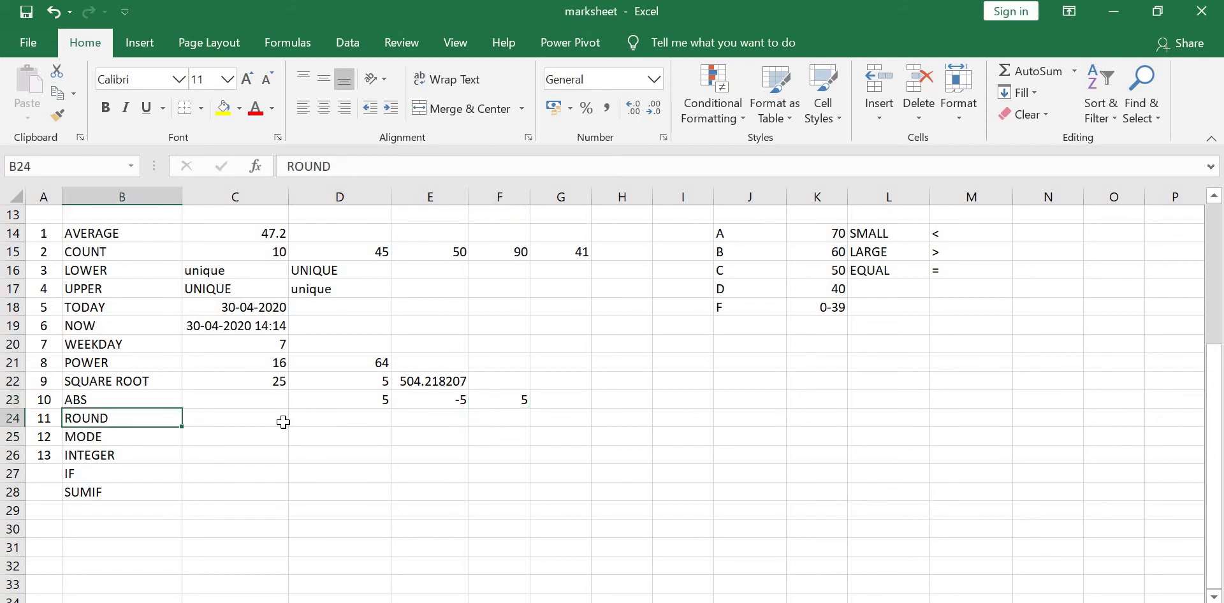
left_click(373, 423)
left_click(110, 399)
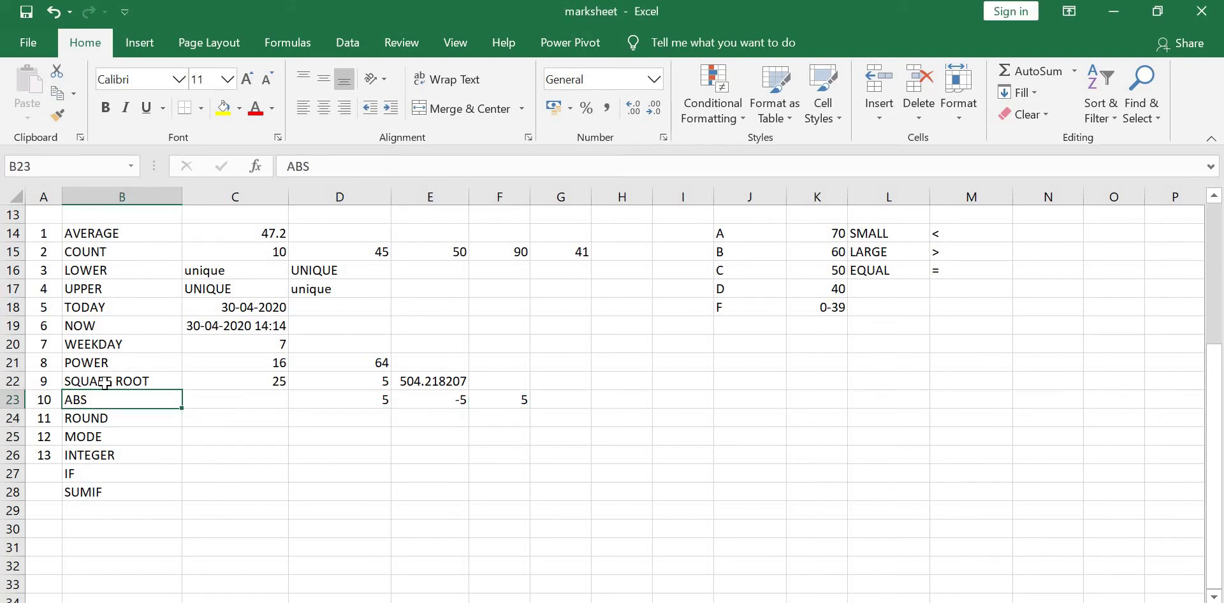
left_click(105, 382)
left_click(102, 363)
left_click(105, 345)
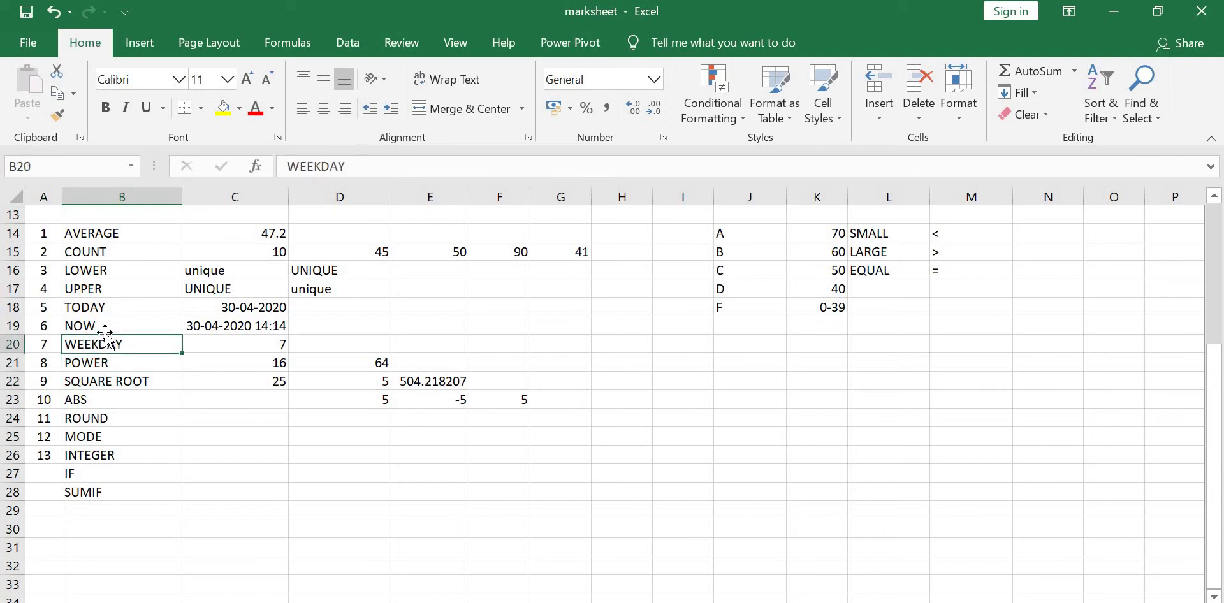
left_click(105, 325)
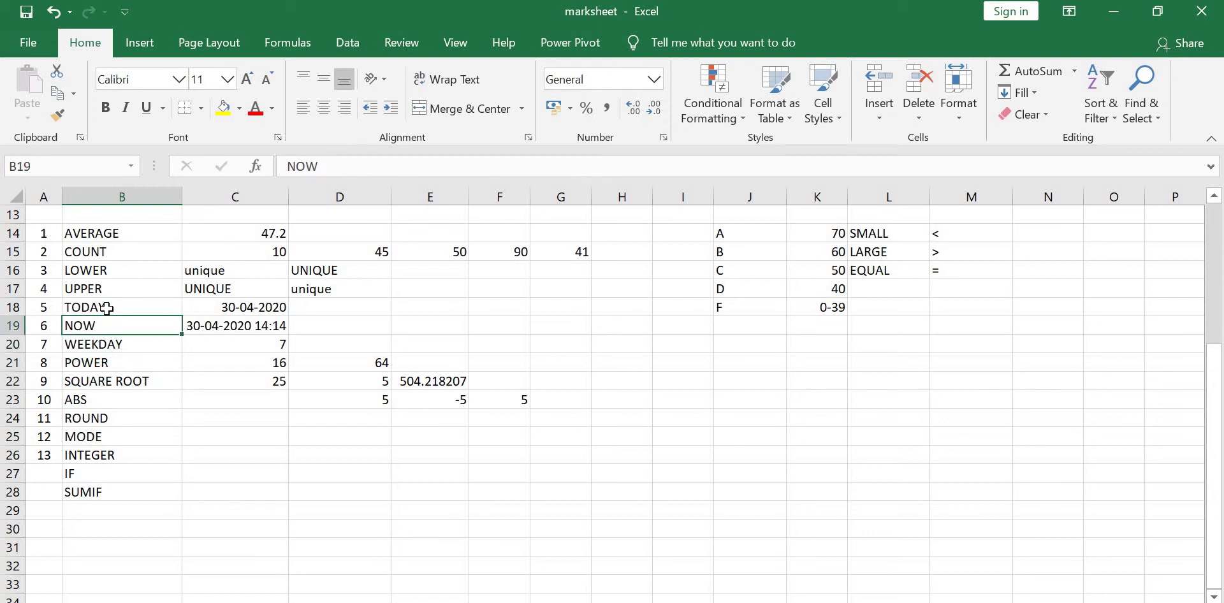
left_click(107, 308)
left_click(109, 287)
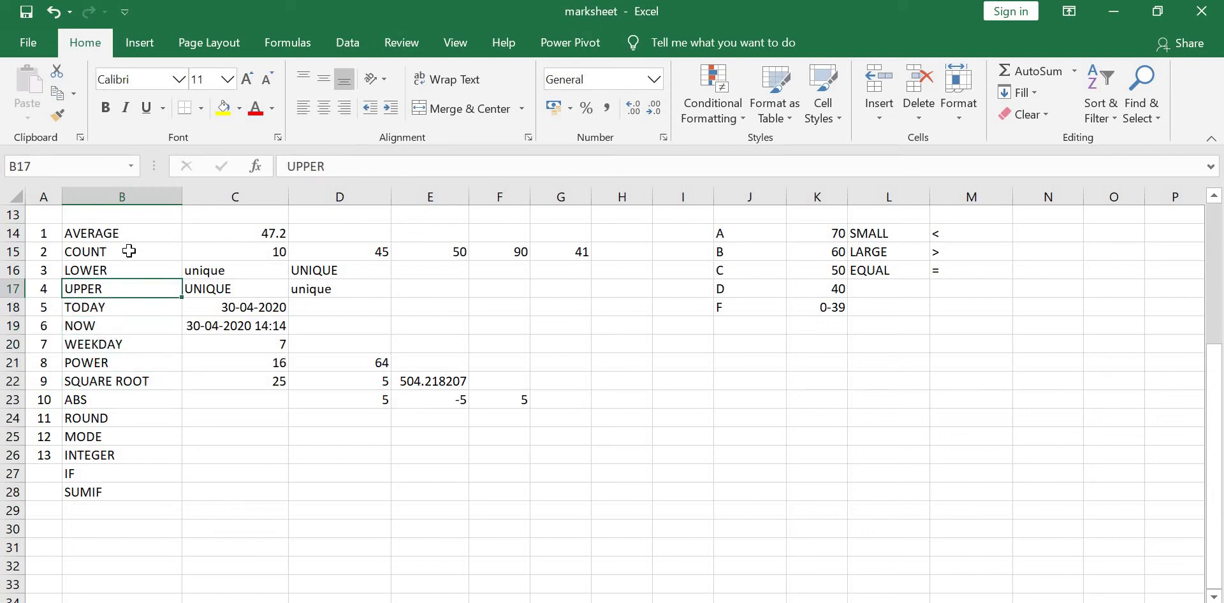
left_click(124, 270)
left_click(124, 253)
left_click(127, 233)
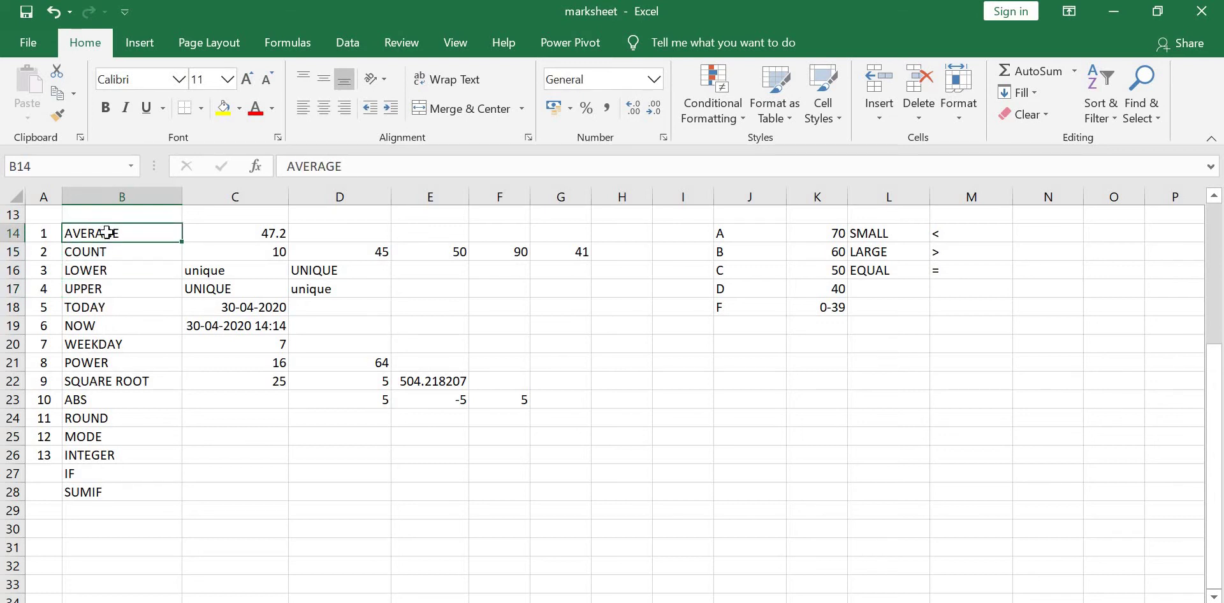
left_click_drag(107, 232, 109, 400)
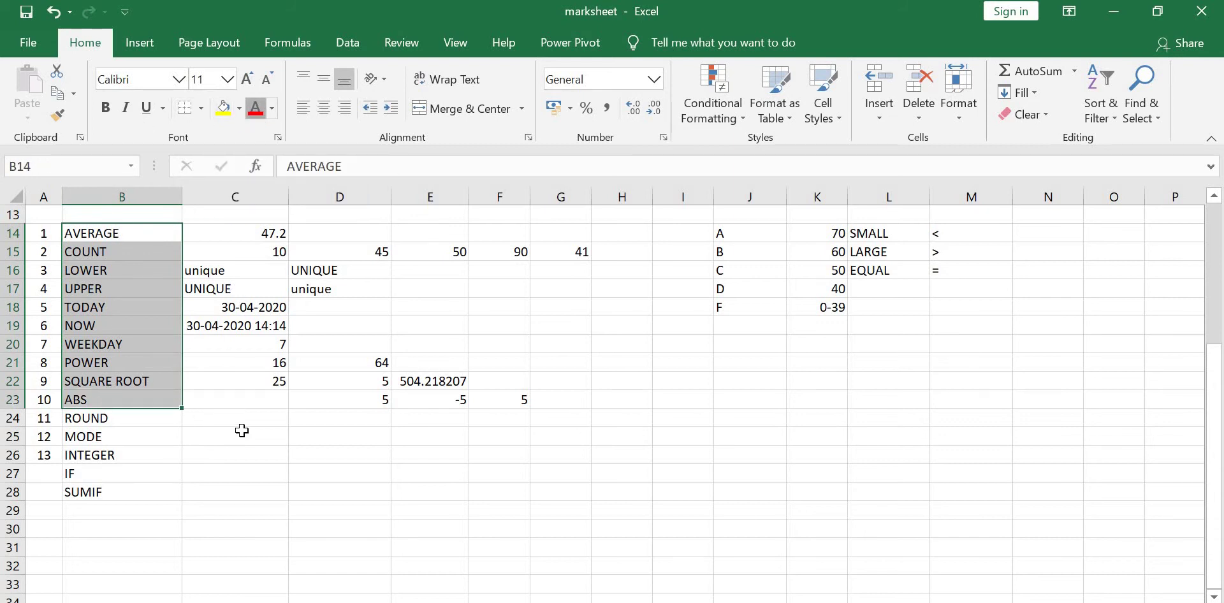
left_click(206, 456)
left_click(90, 418)
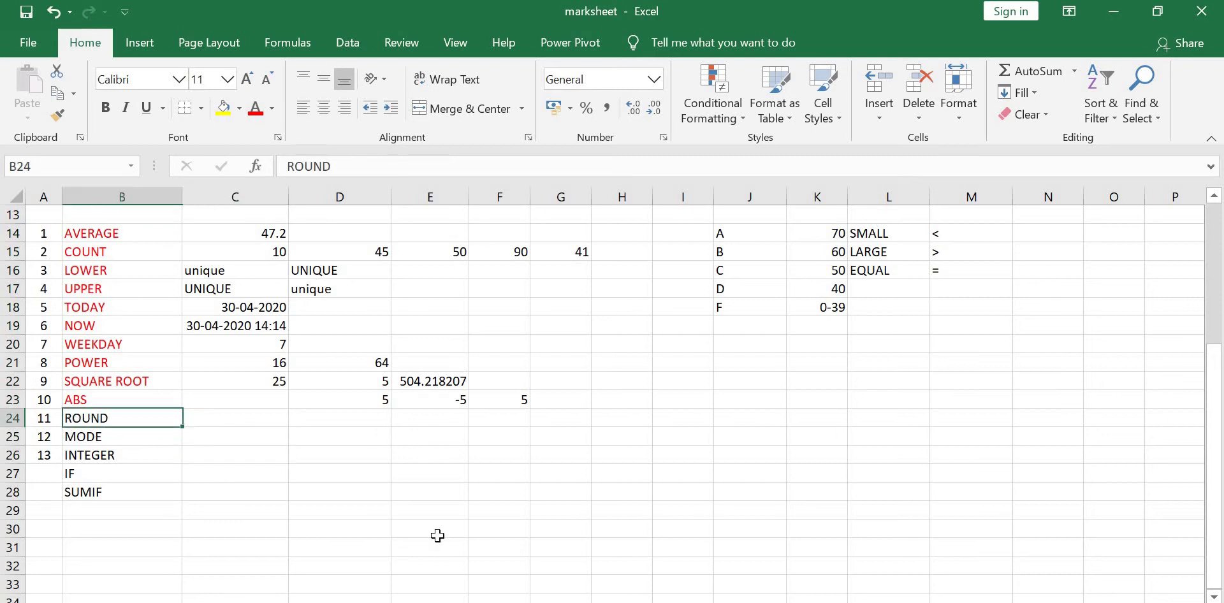
left_click(351, 458)
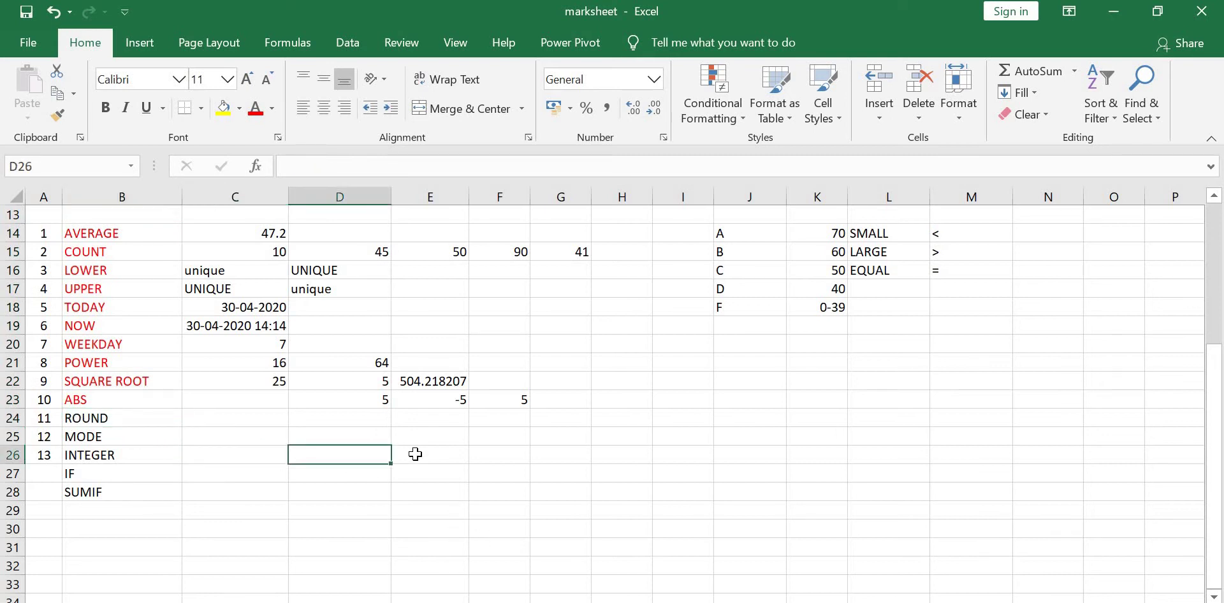
Type 25.354, 25.333, 25.32143 and 25.12563 down column D from D26 to D29.
type("25.")
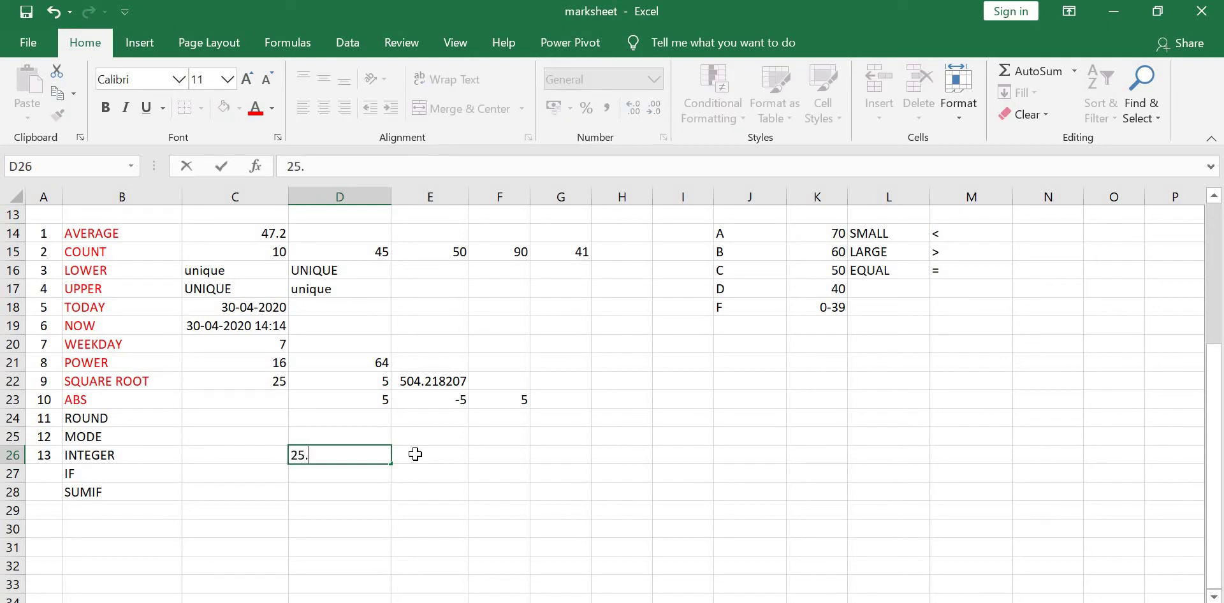
type("354")
key("Return")
type("25")
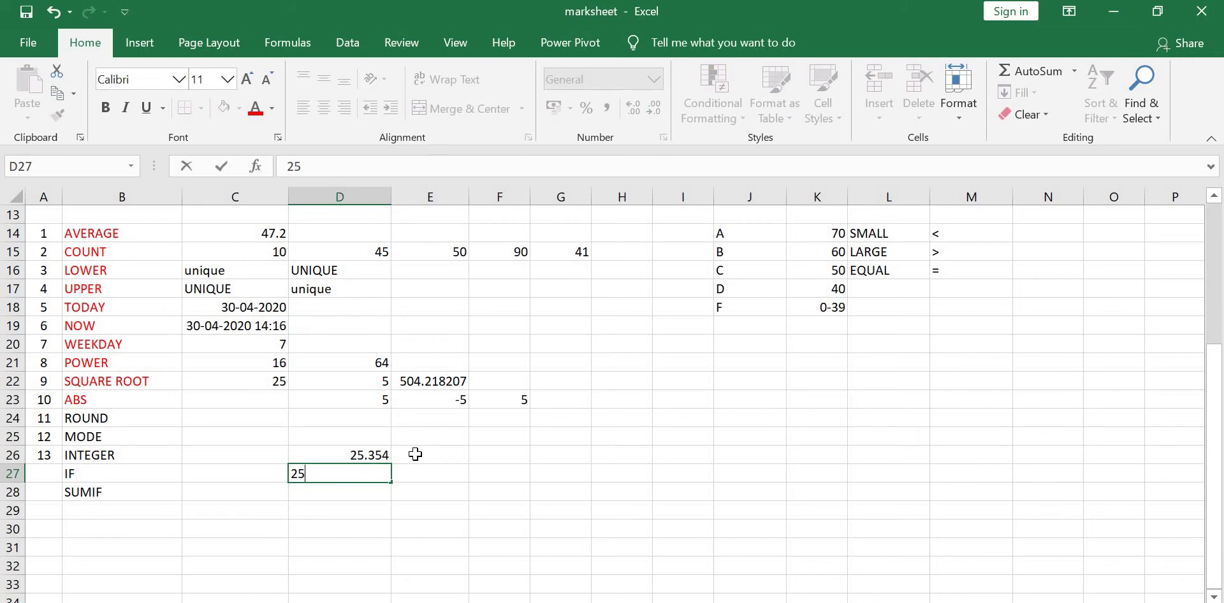
type(".333")
key("Return")
type("25.")
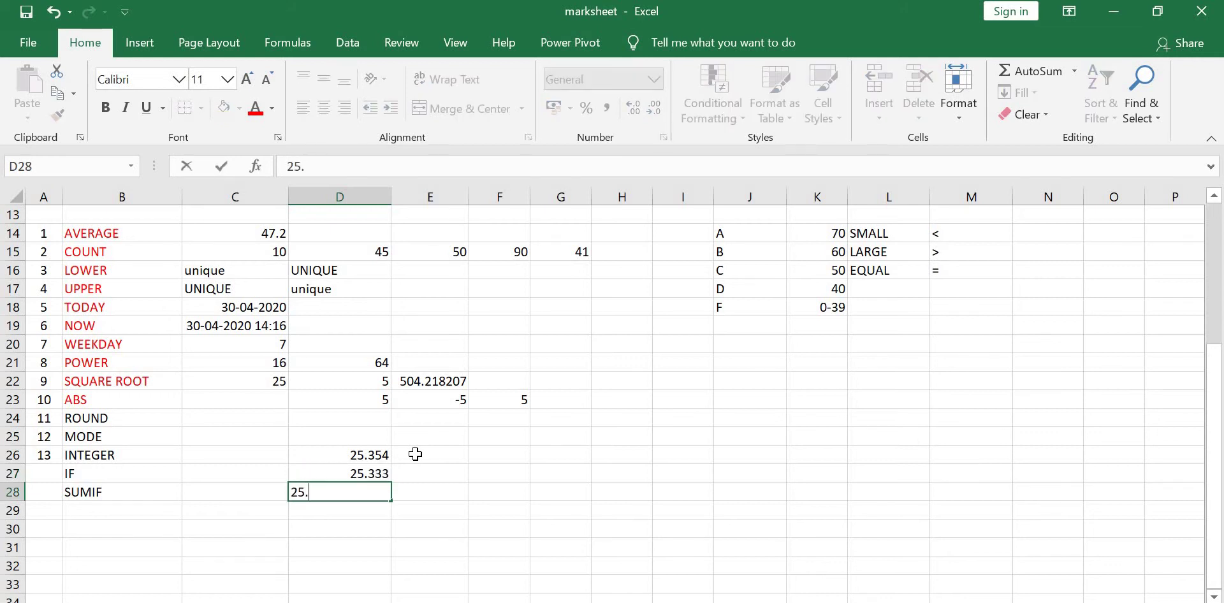
type("321")
type("43")
key("Return")
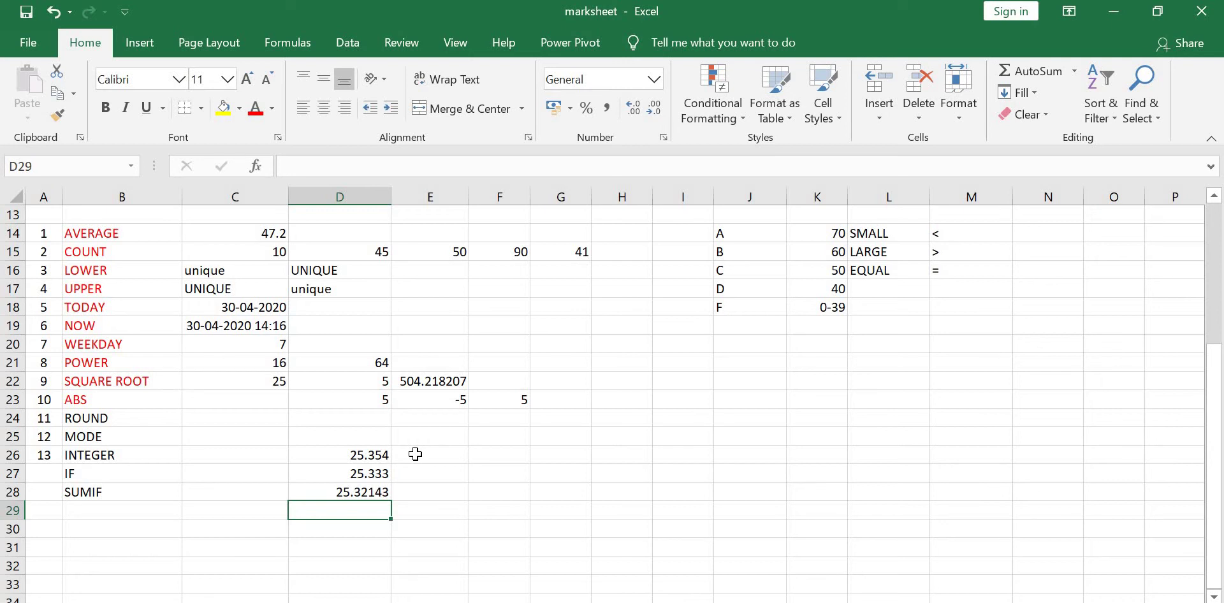
type("25.1")
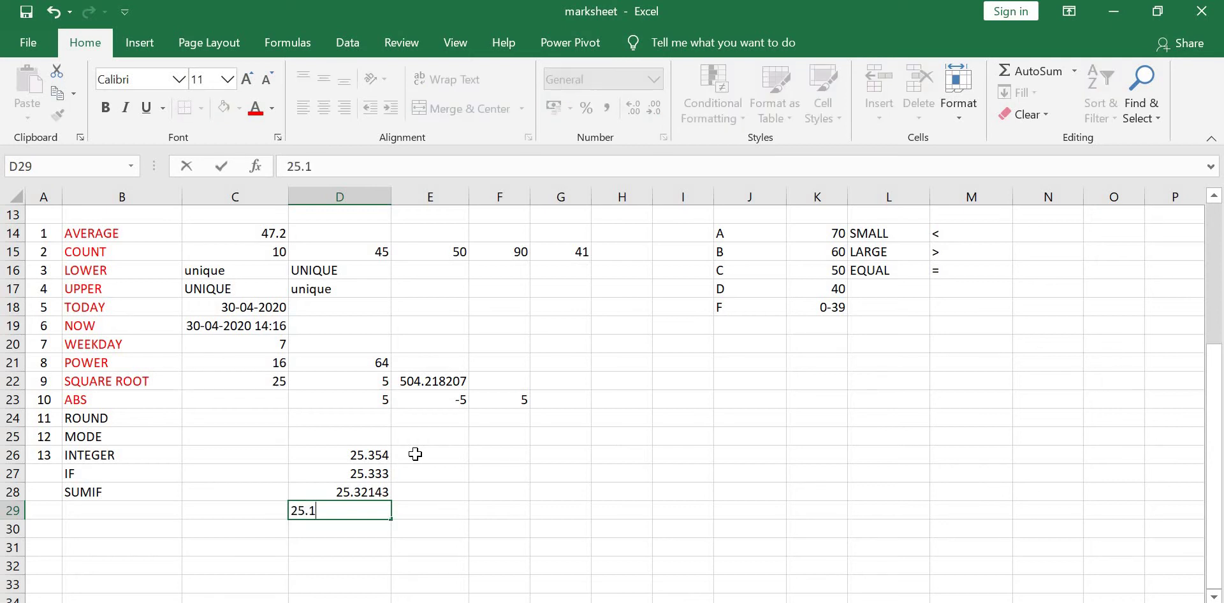
type("256")
type("3")
key("Return")
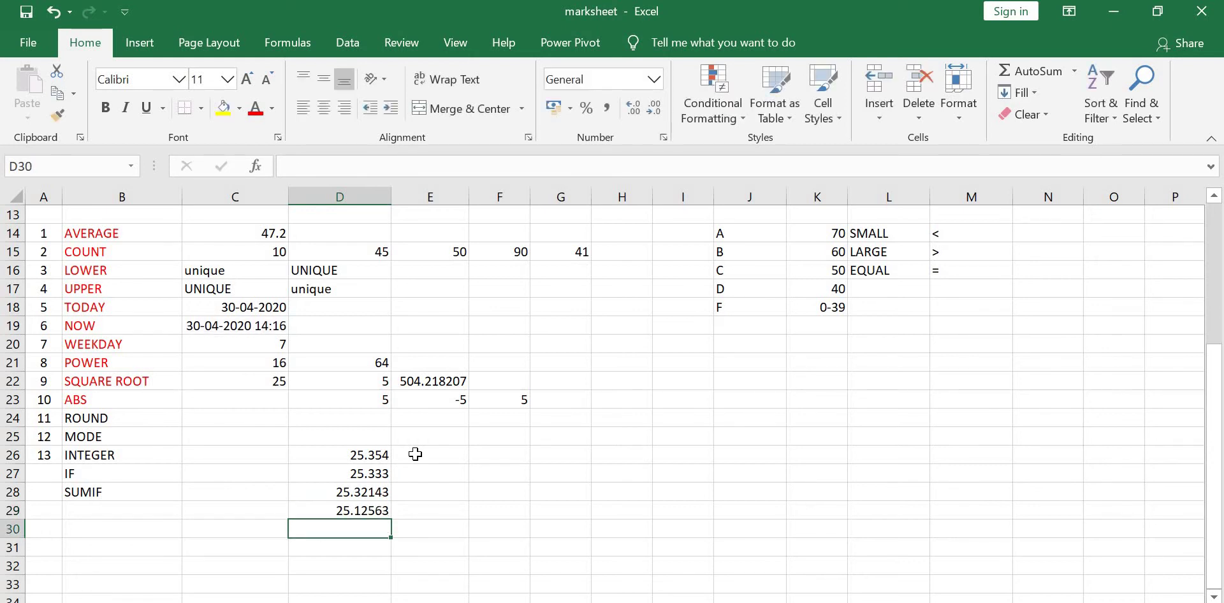
left_click(417, 454)
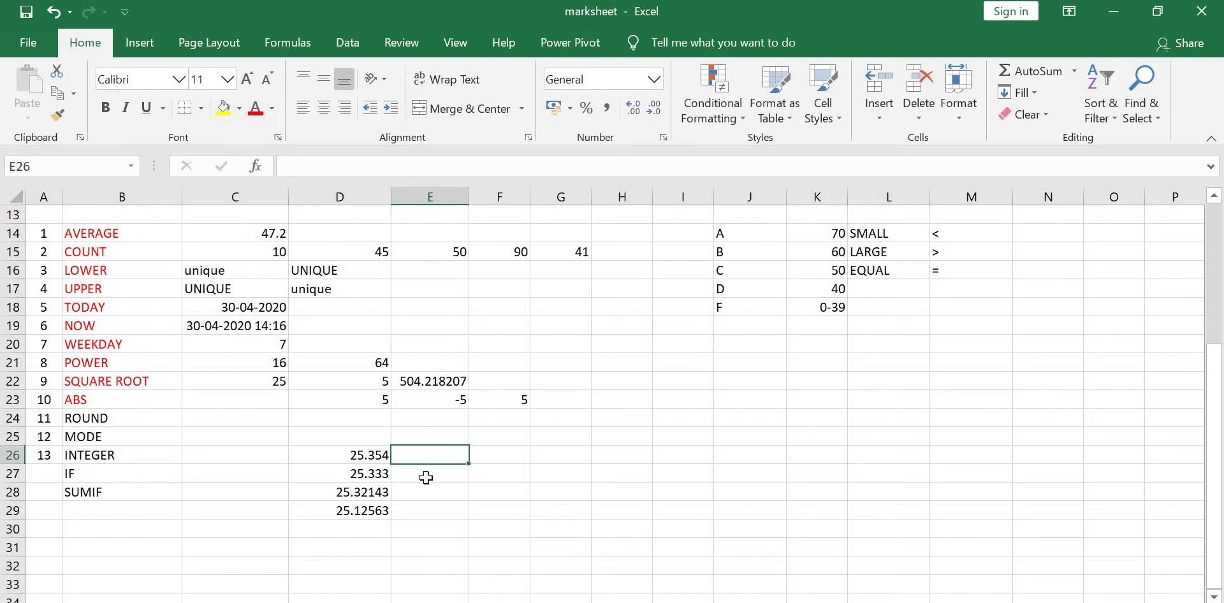
left_click(161, 422)
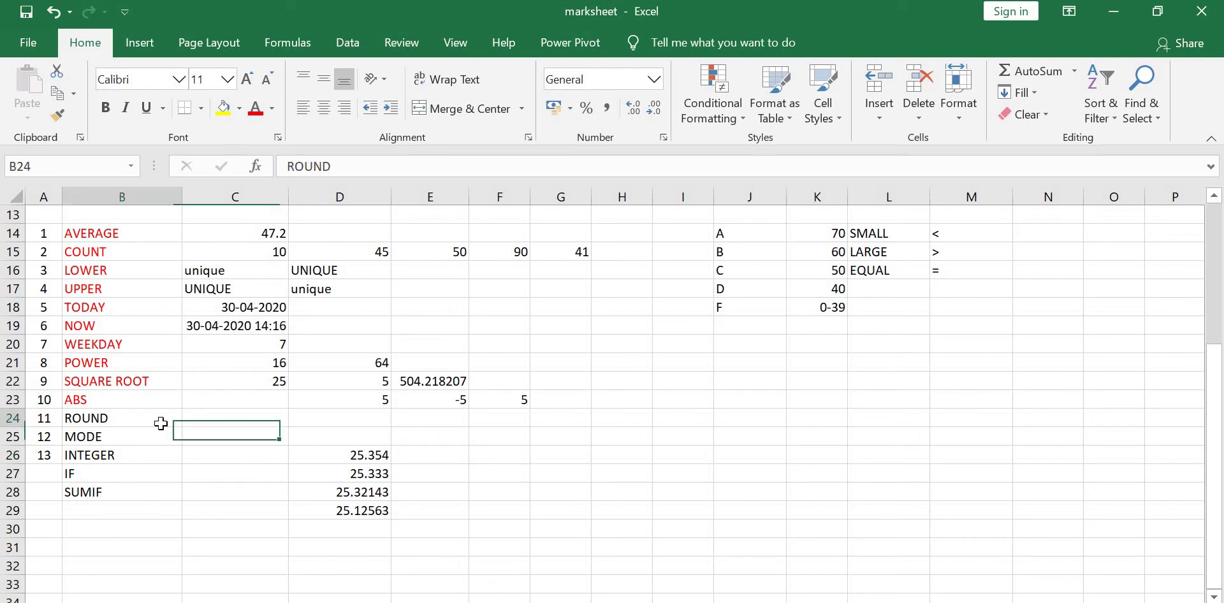
left_click(377, 457)
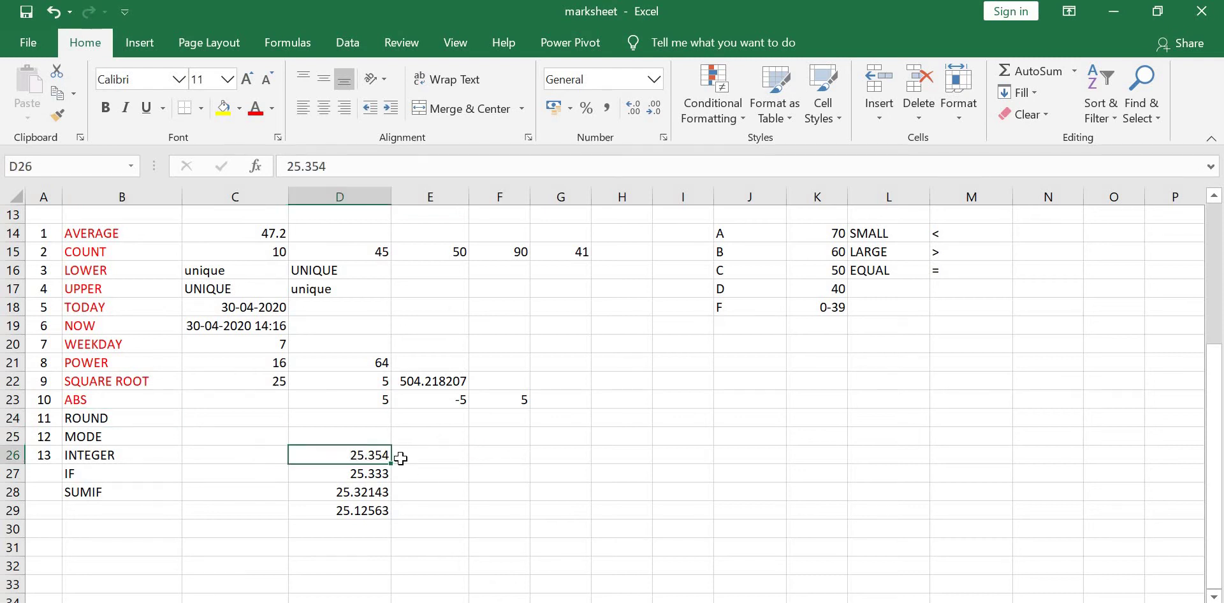
left_click(421, 456)
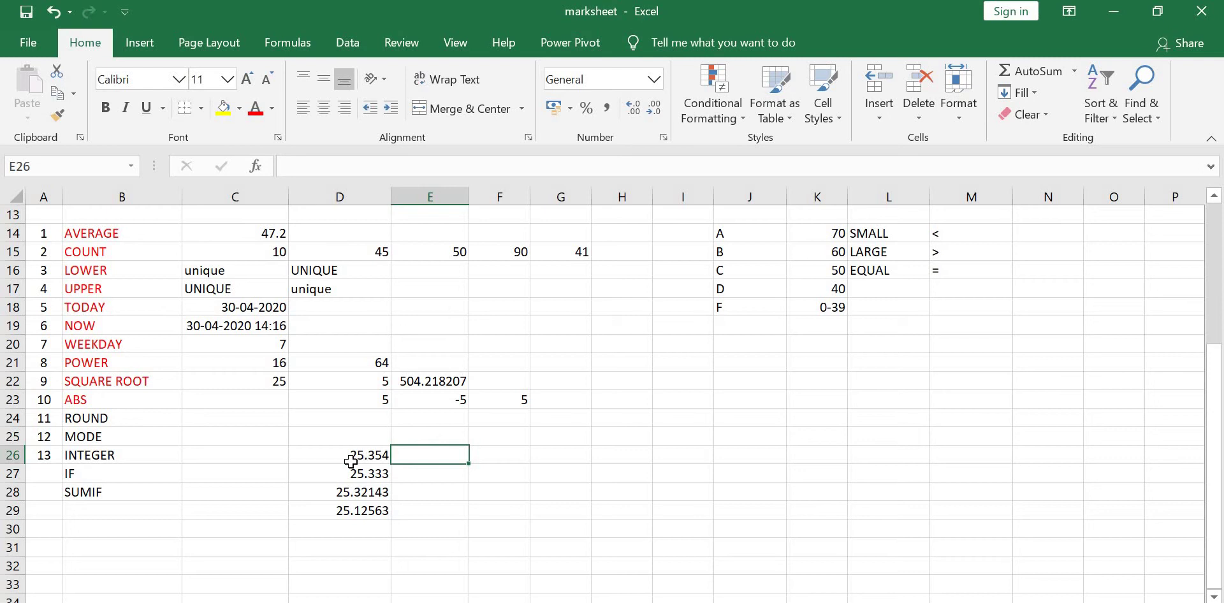
Enter =ROUND(D26,2) in E26, giving 25.35.
key("Left")
left_click(440, 458)
type("=roun")
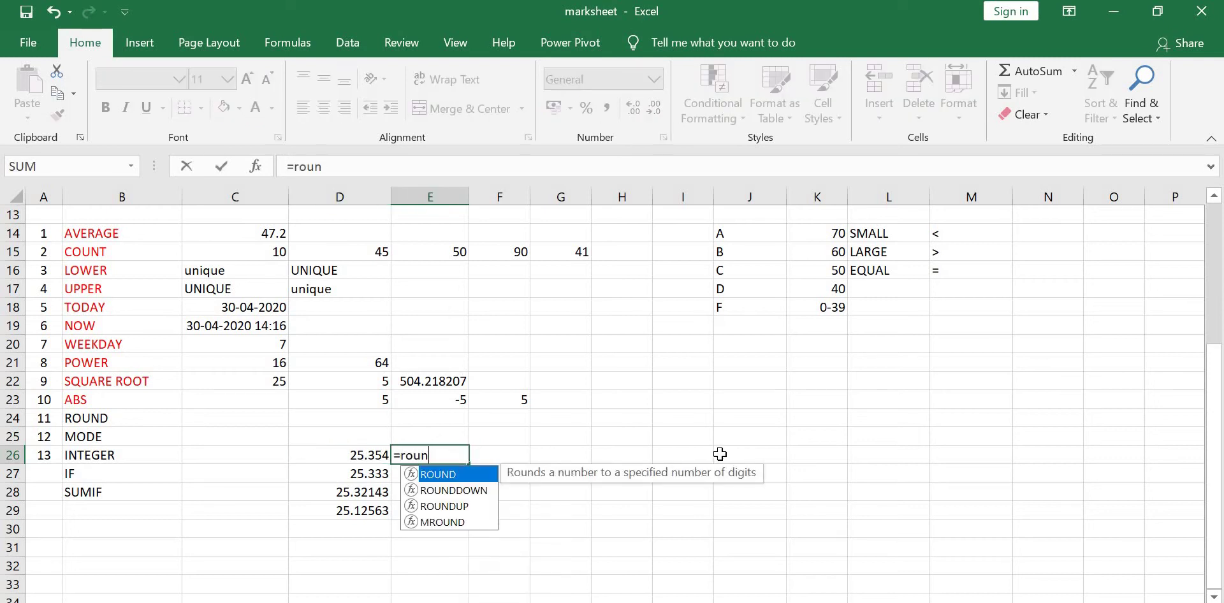
type("d(")
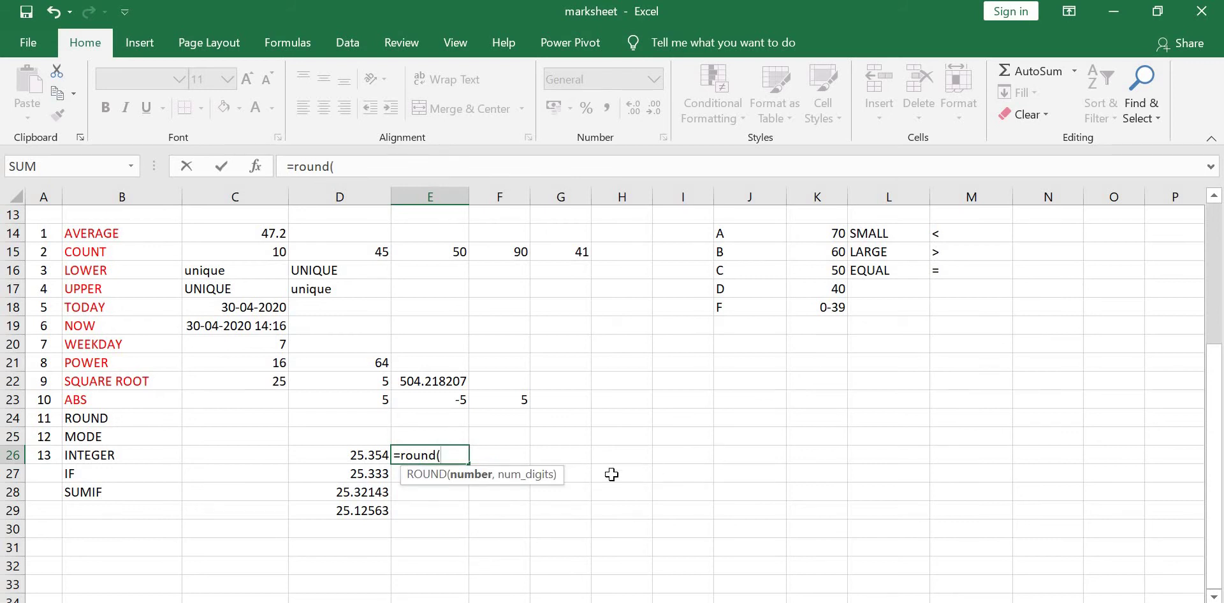
left_click(365, 456)
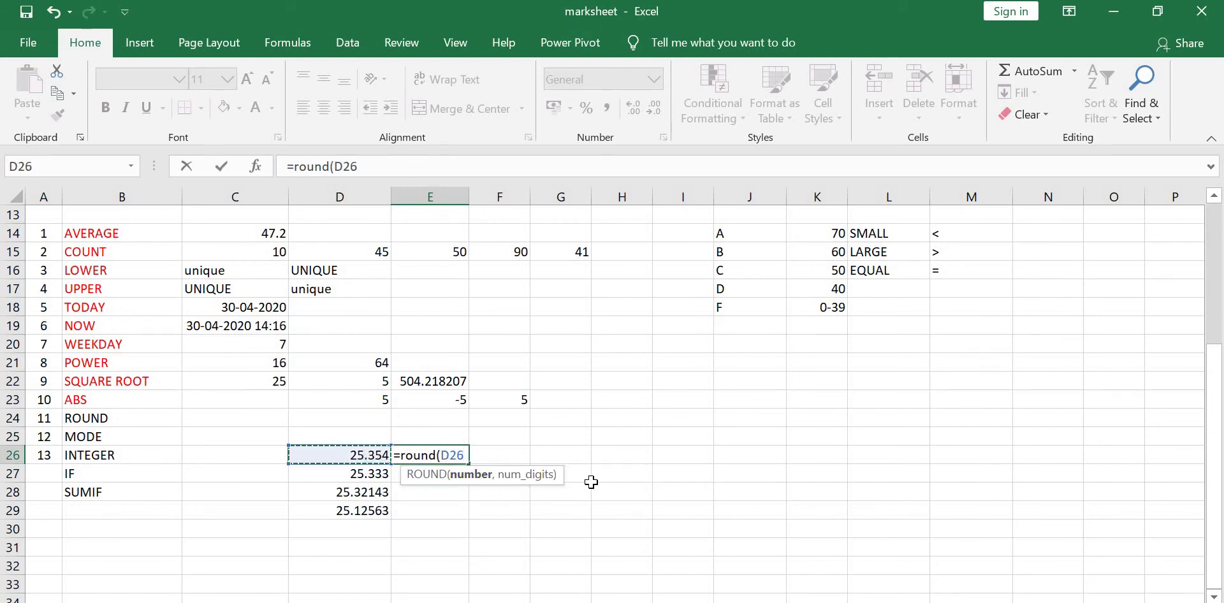
type(",")
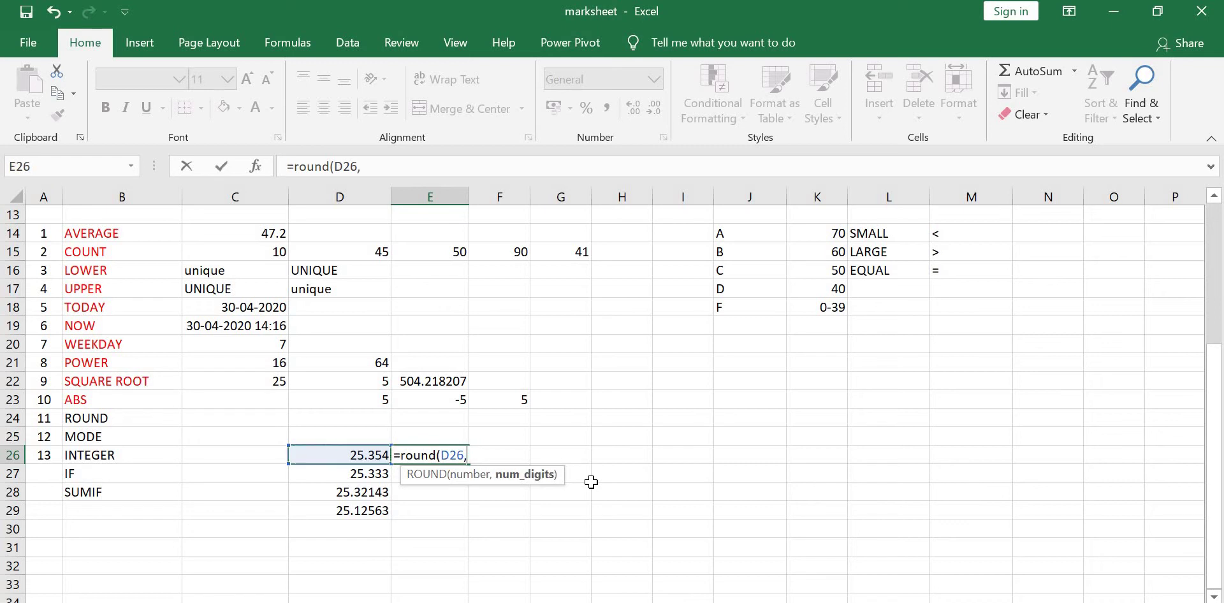
type("2")
type(")")
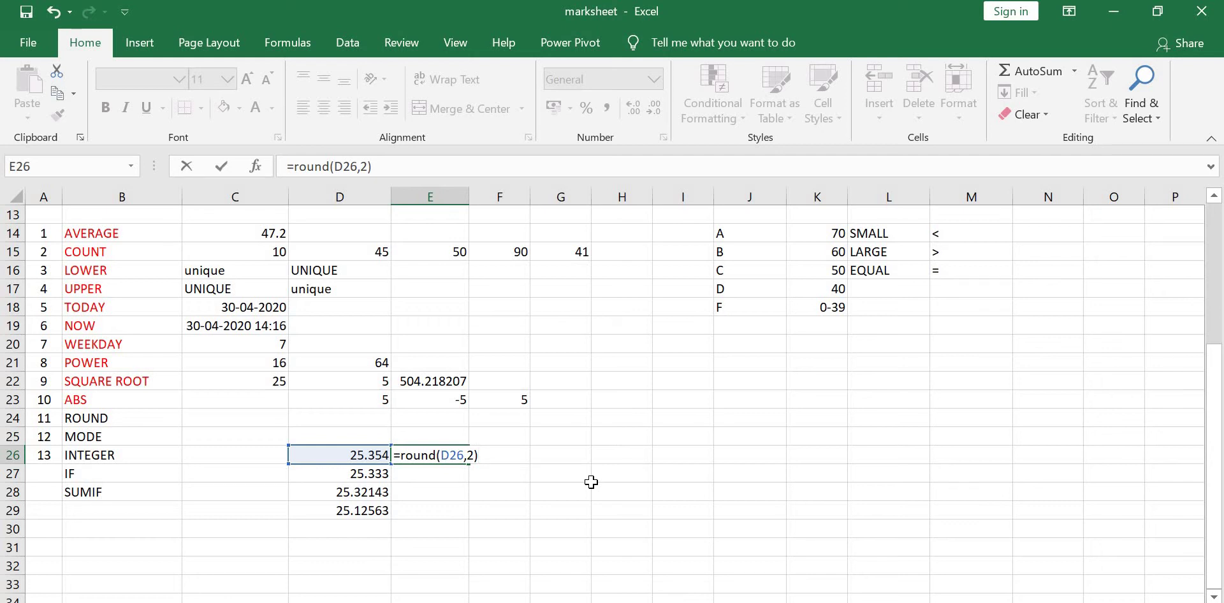
key("Return")
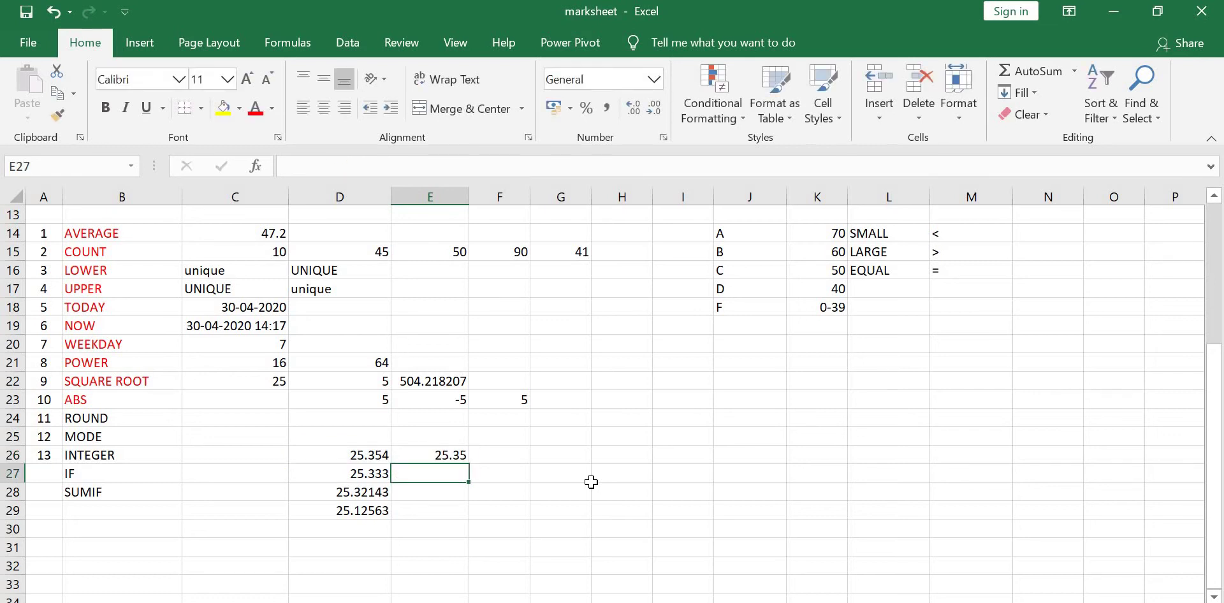
Enter =ROUND(D26,1) in F26, giving 25.4.
key("Right")
key("Up")
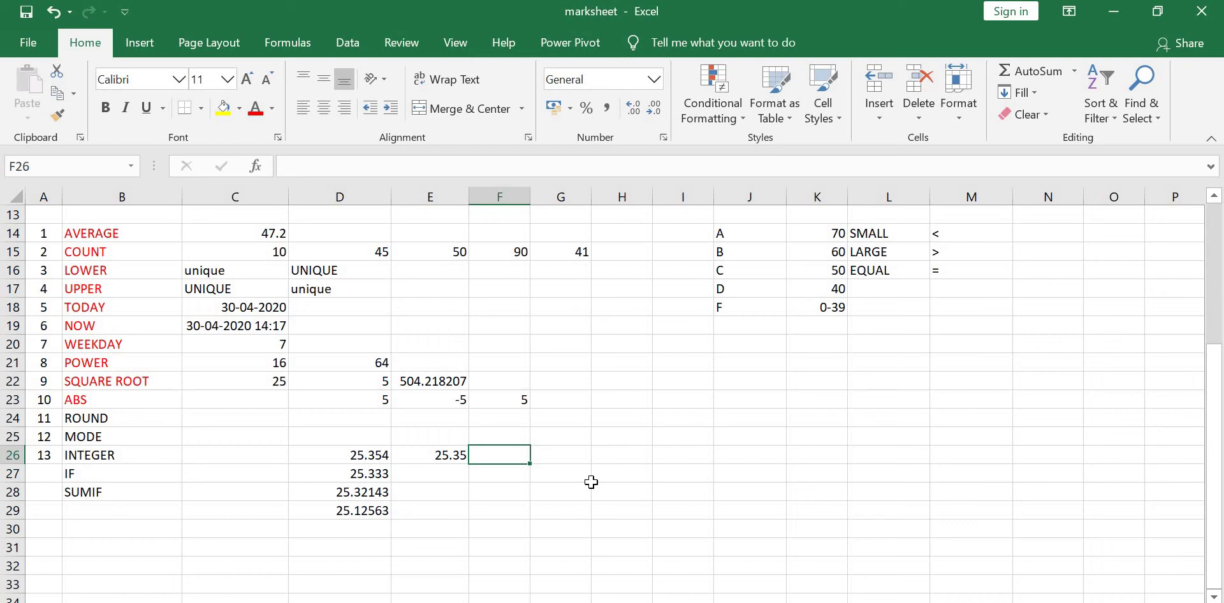
type("=roun")
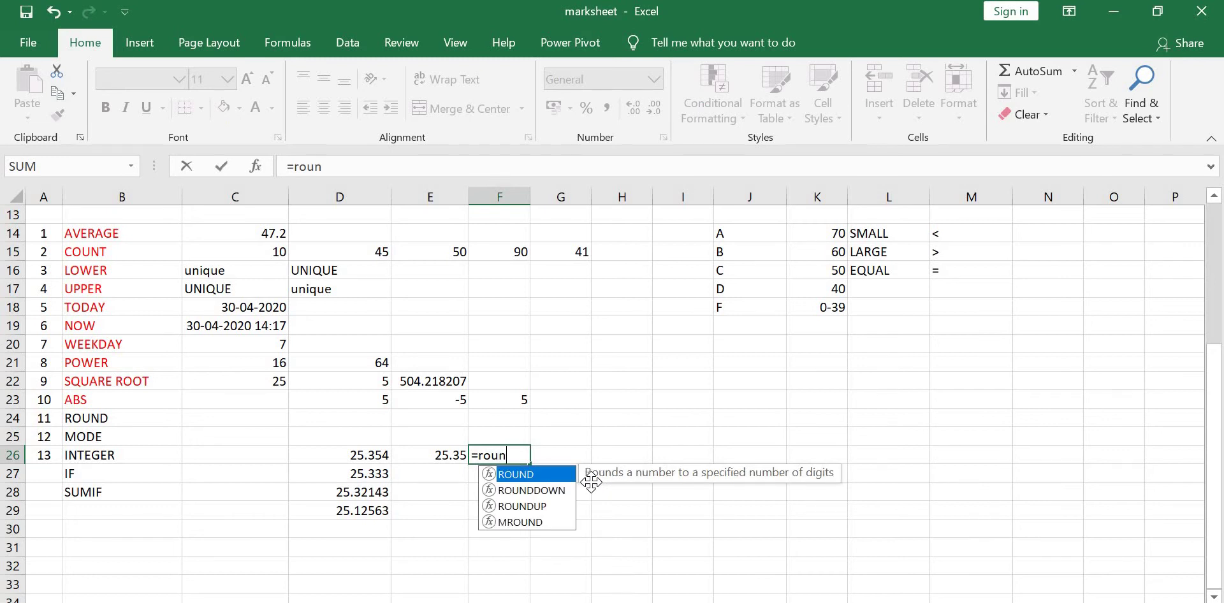
type("d(")
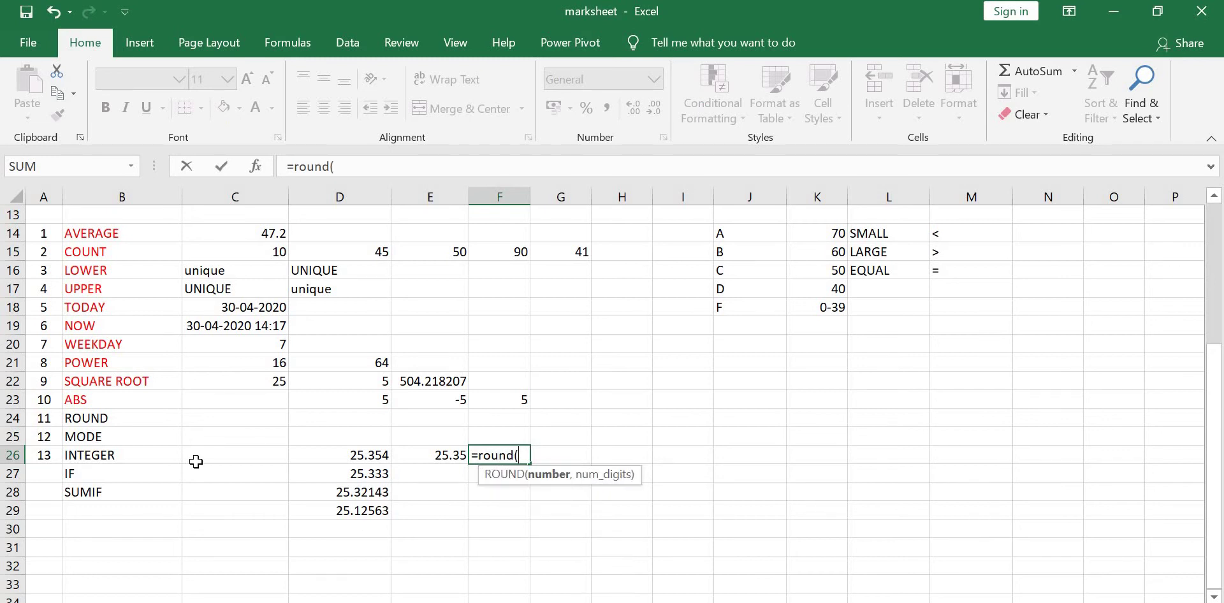
left_click(339, 457)
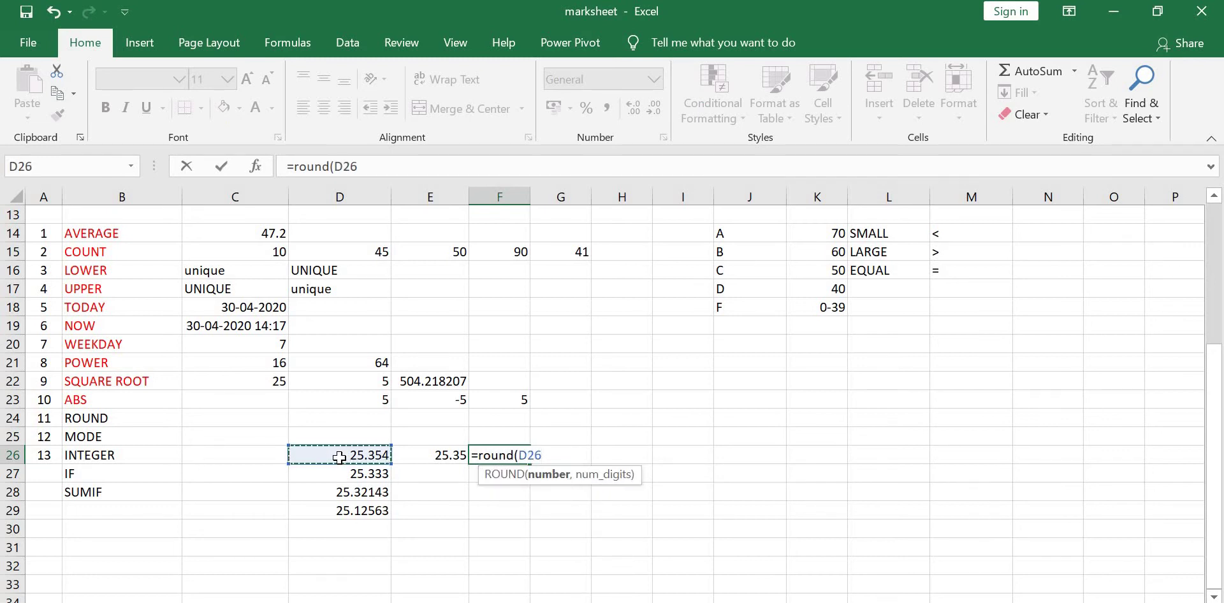
type(",1)")
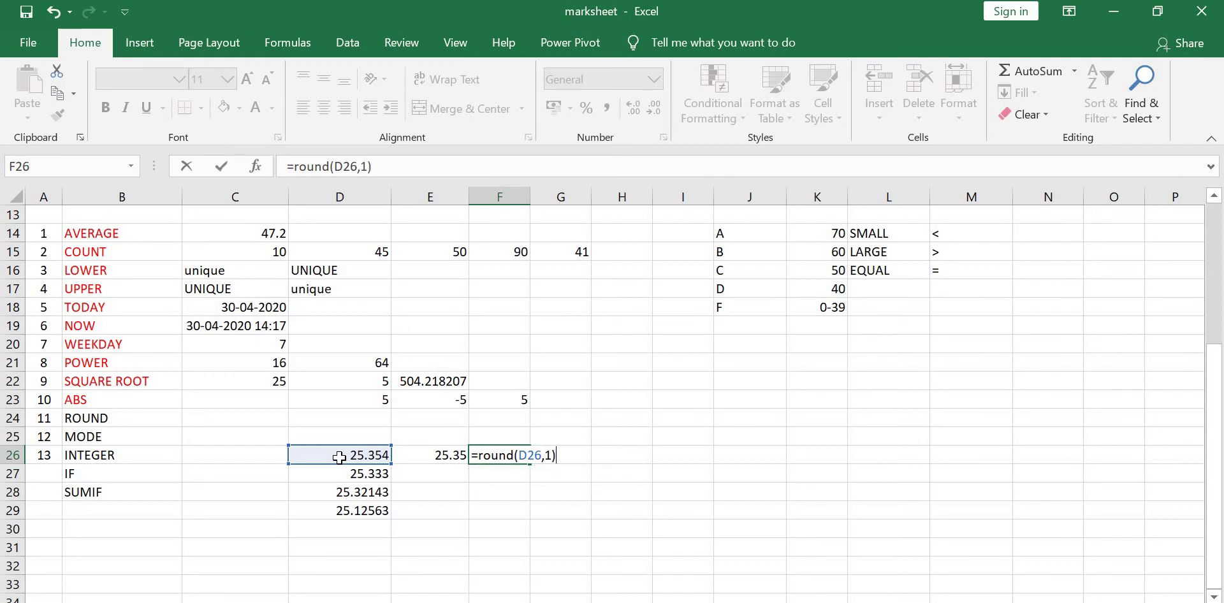
key("Return")
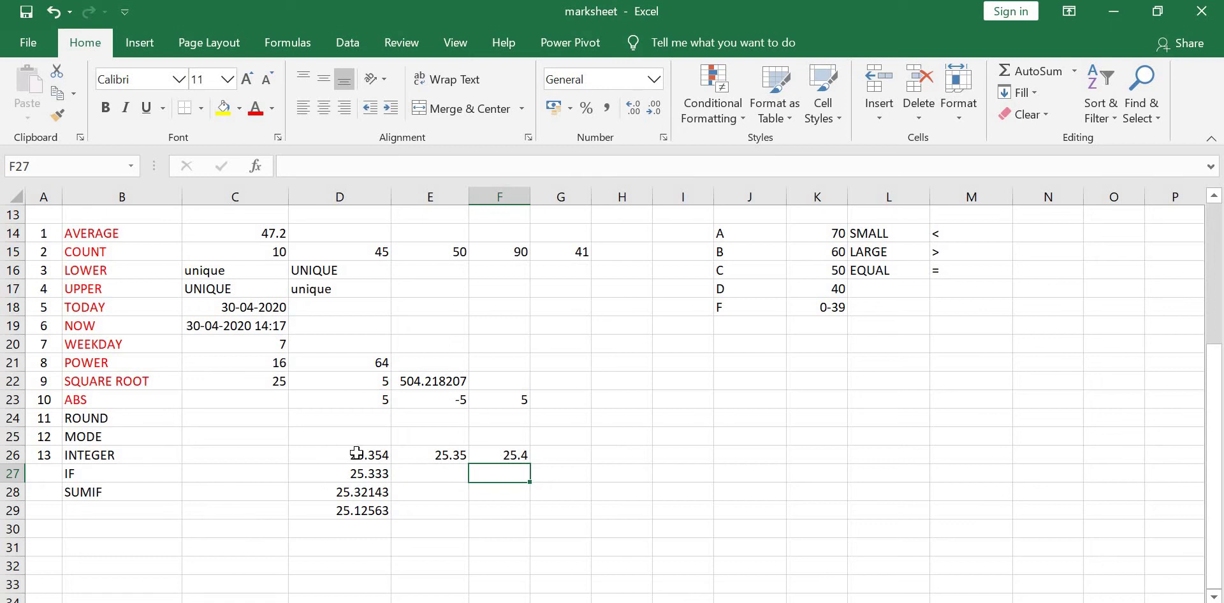
Enter =ROUND(D28,3) in E28, turning 25.32143 into 25.321.
left_click(415, 470)
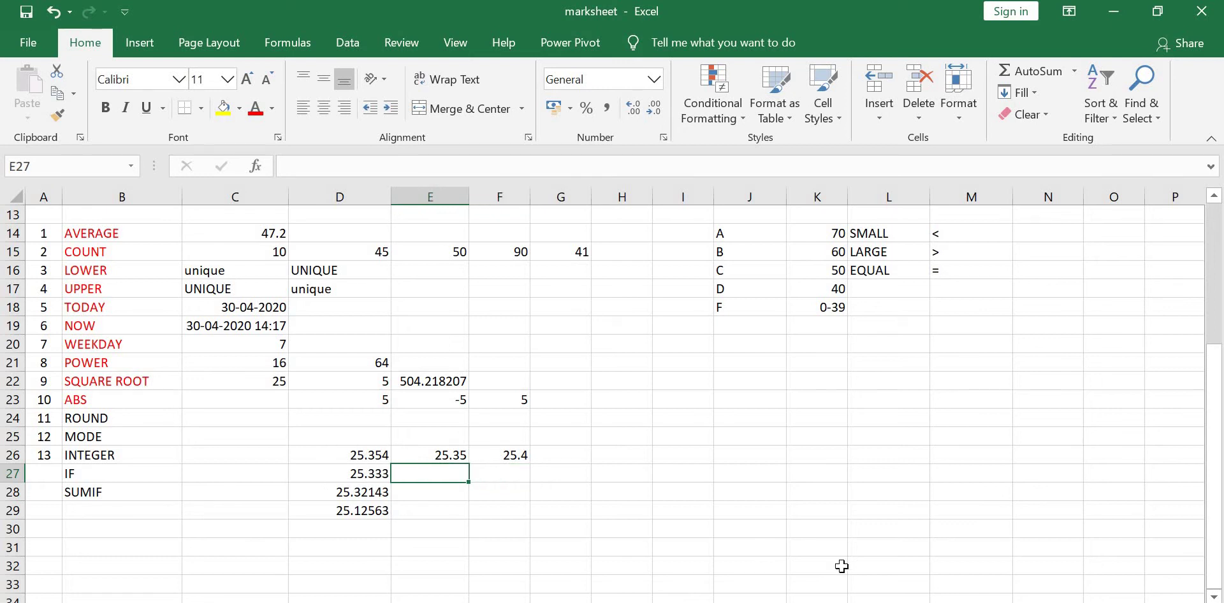
key("Down")
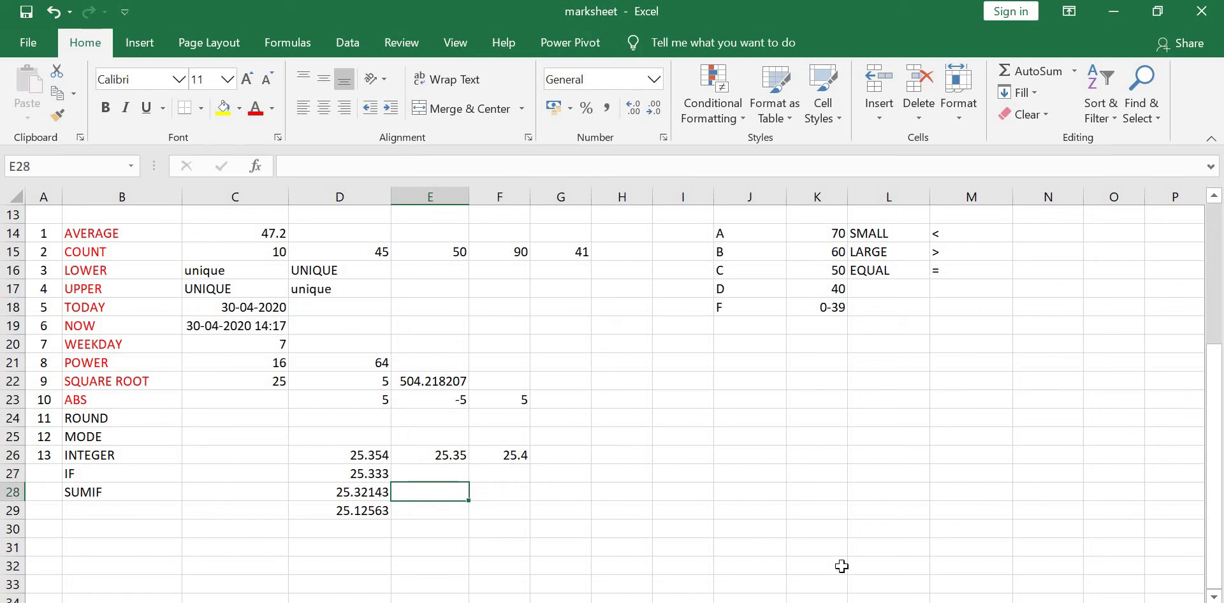
type("=ro")
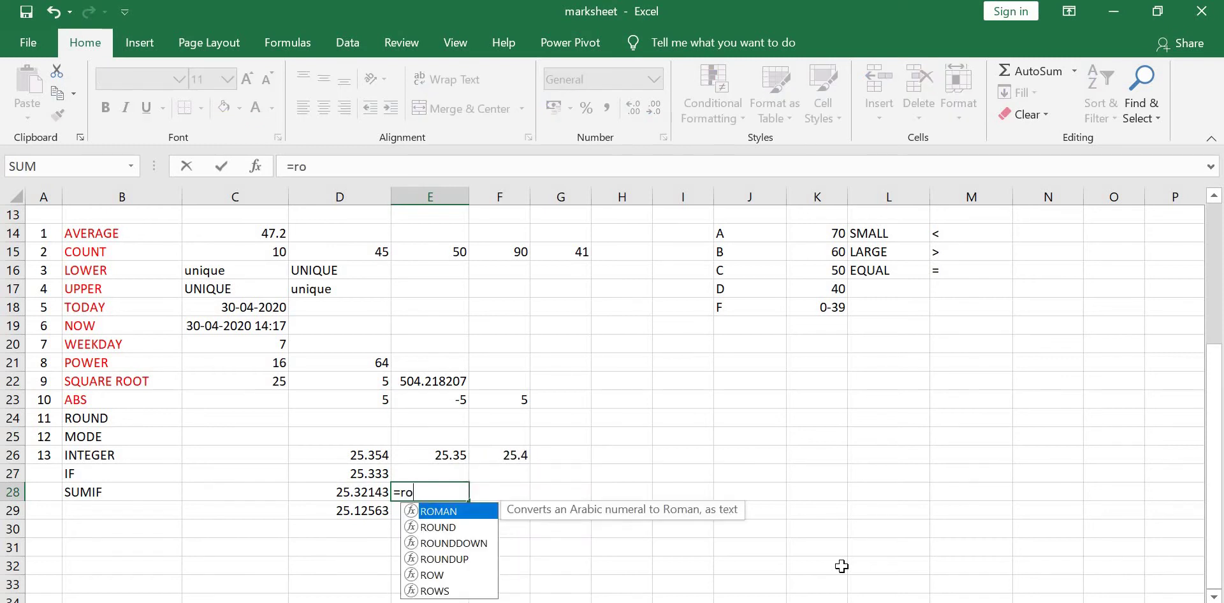
type("und(")
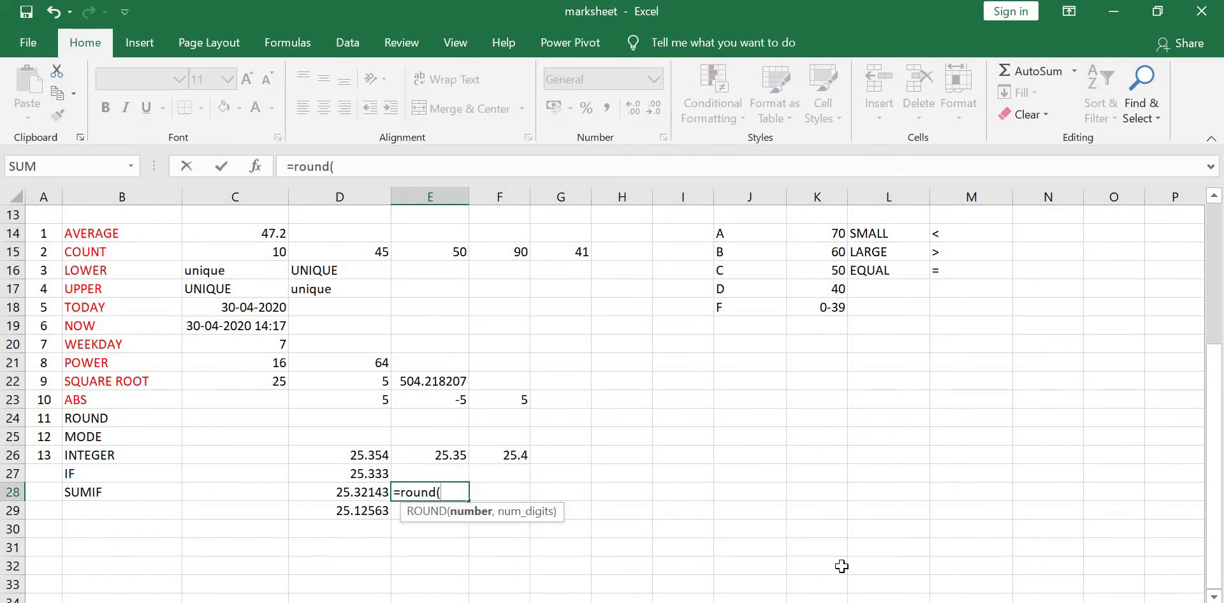
left_click(359, 499)
type(",")
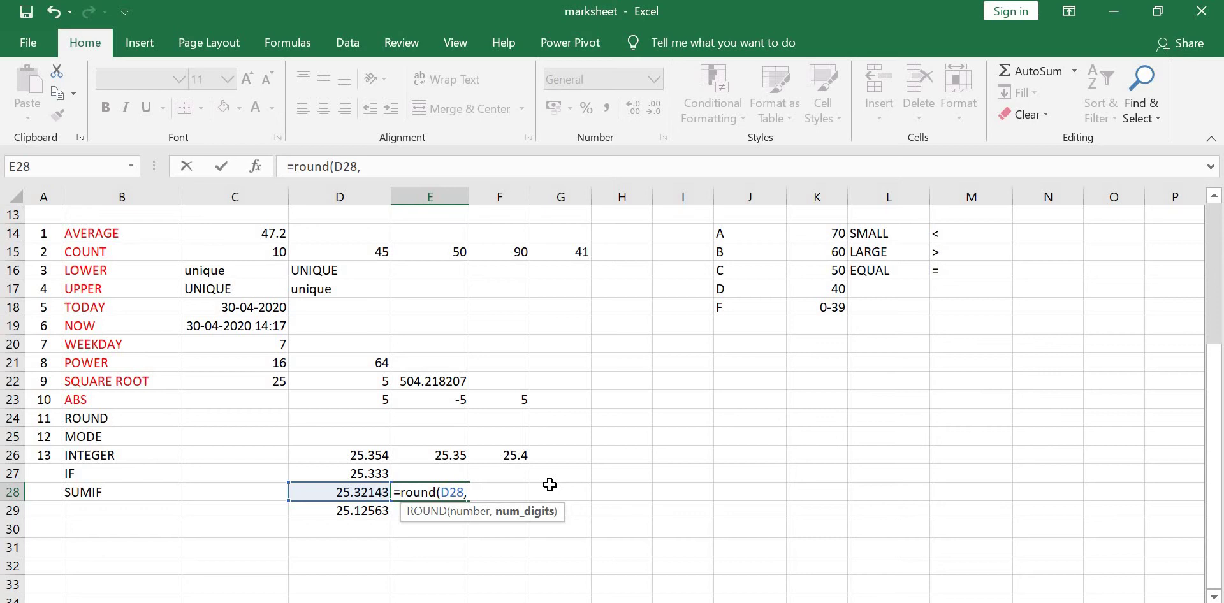
type("3)")
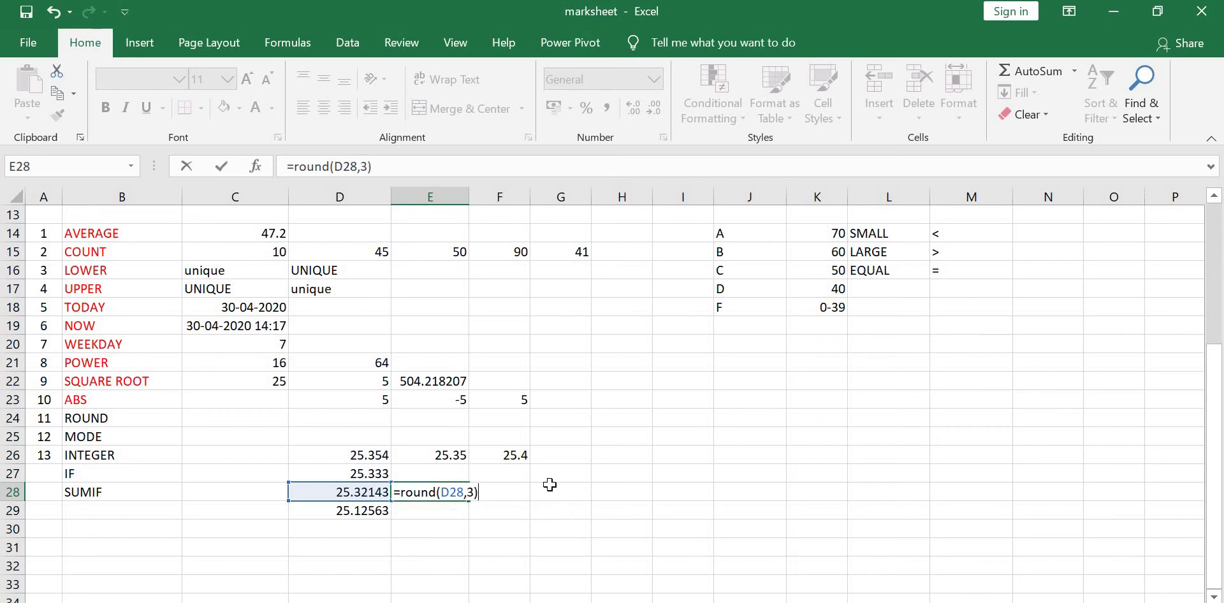
key("Return")
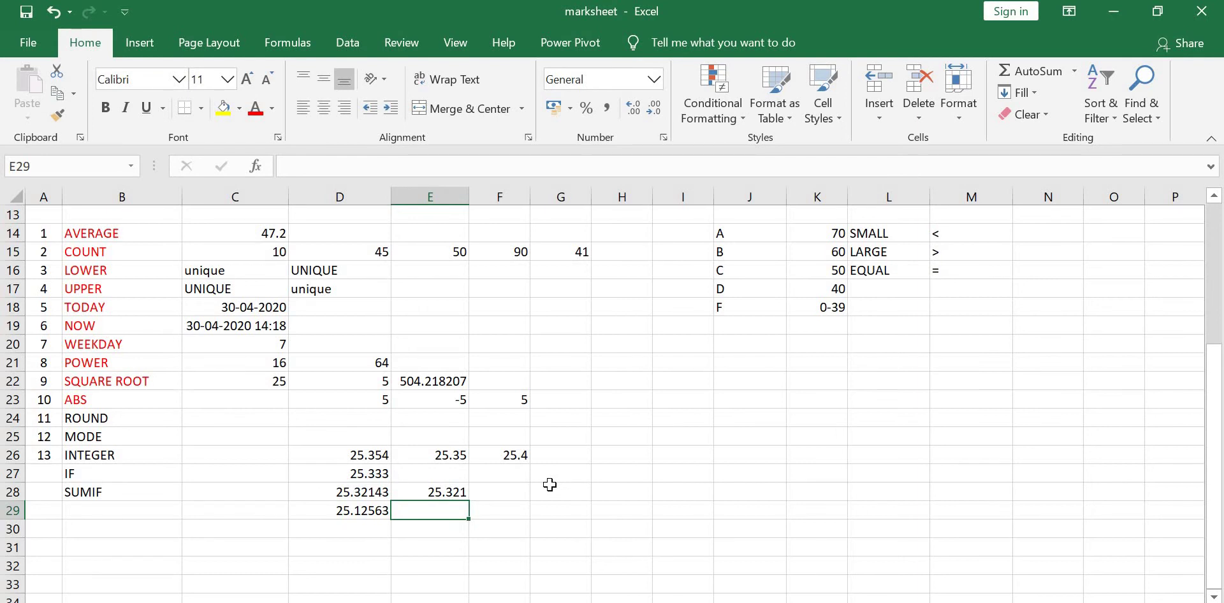
Enter =ROUND(D29,3) in E29 so it shows 25.126.
type("=")
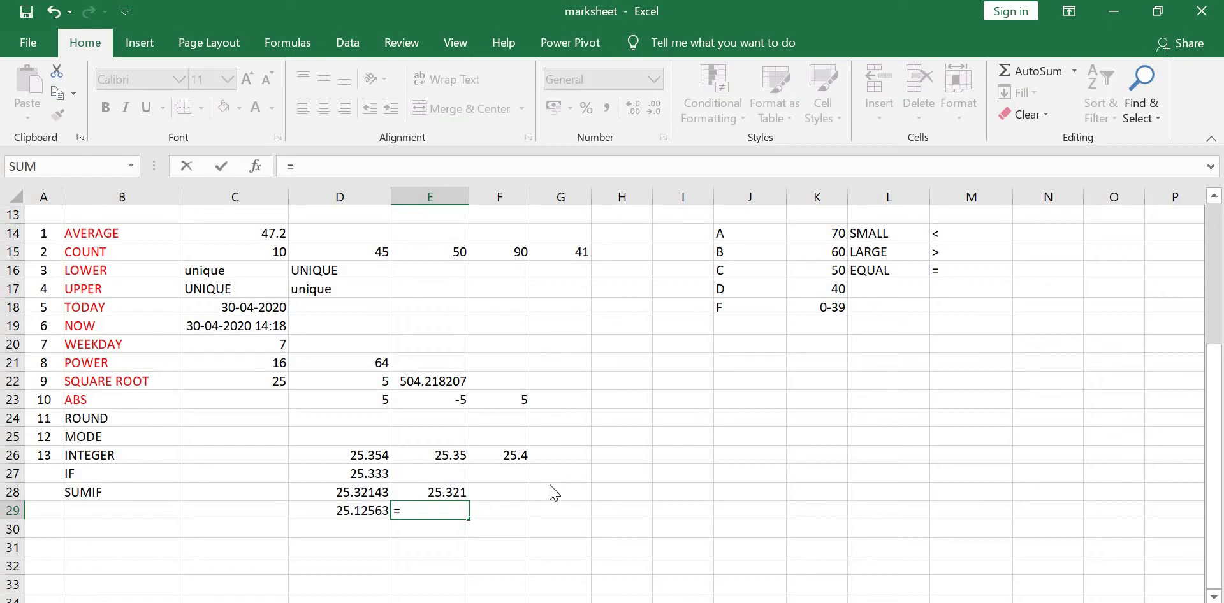
type("round")
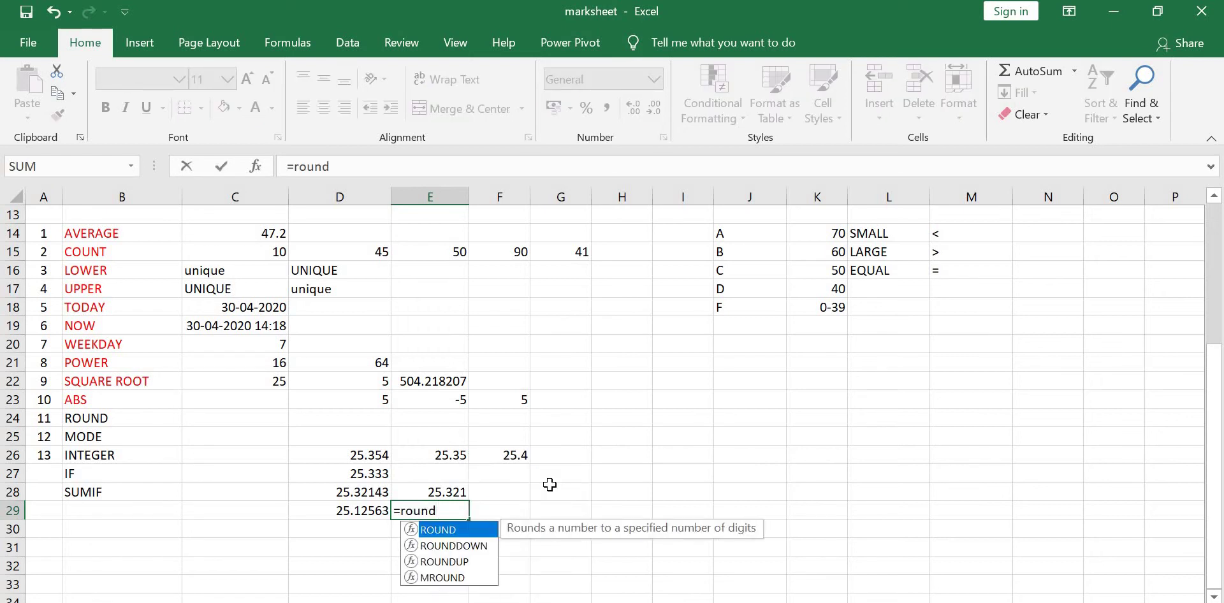
type("(")
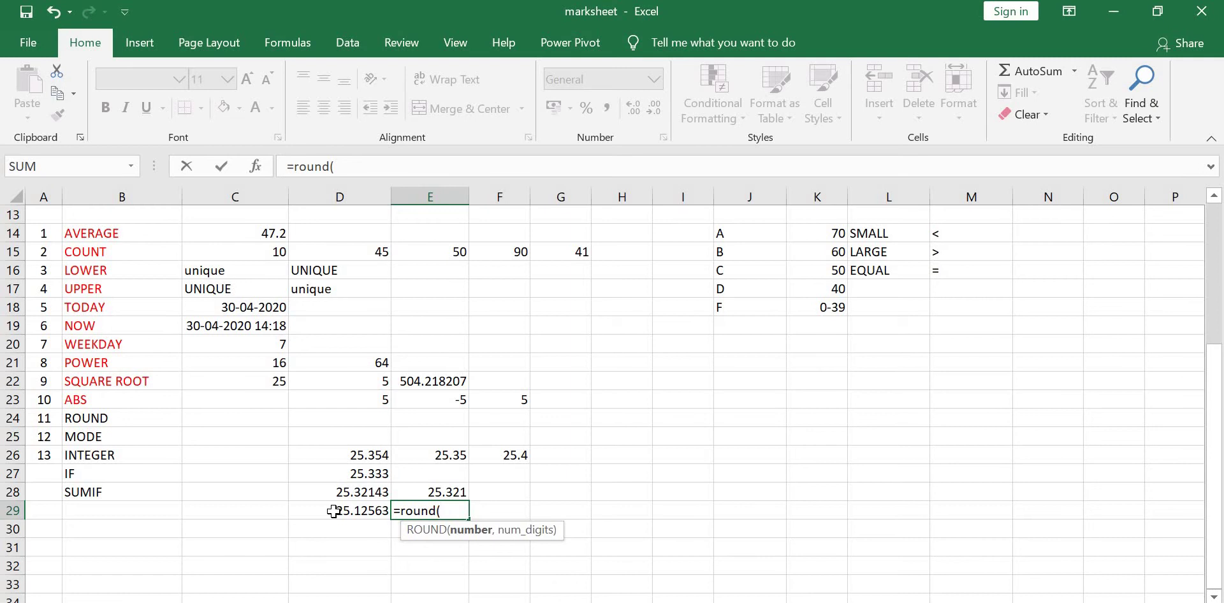
left_click(334, 512)
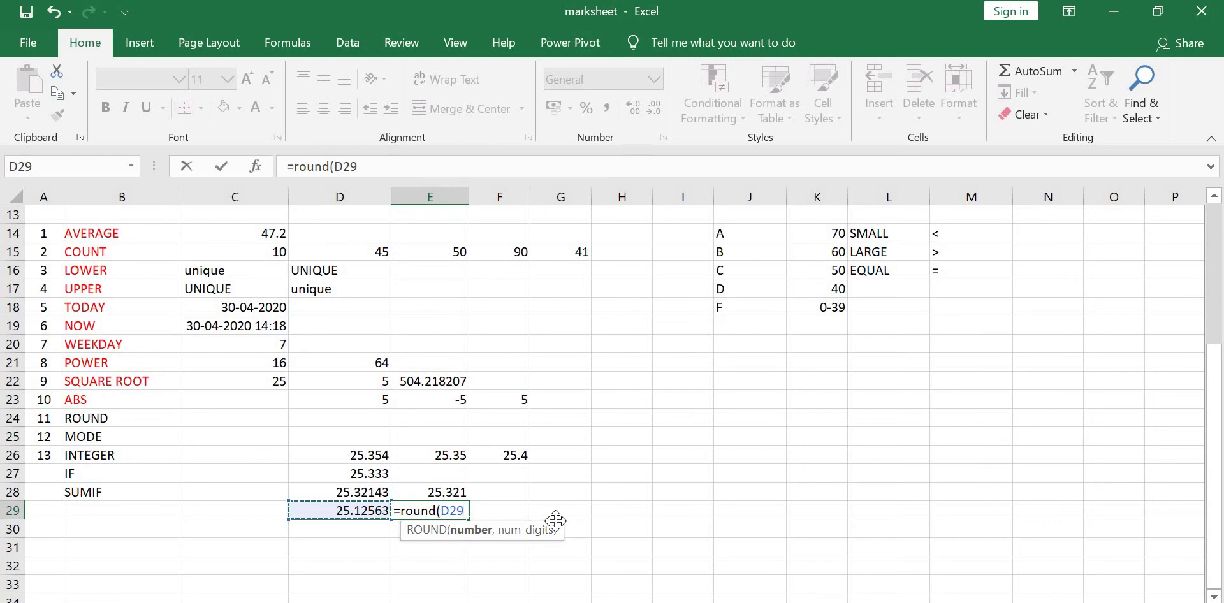
type(",")
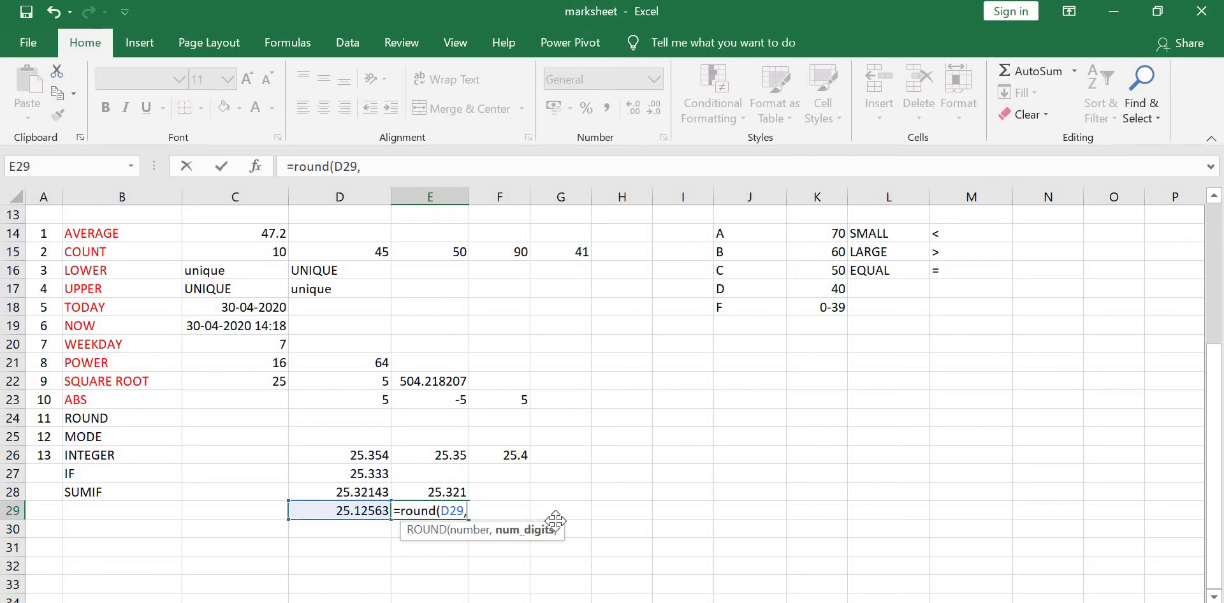
type("3")
type(")")
key("Return")
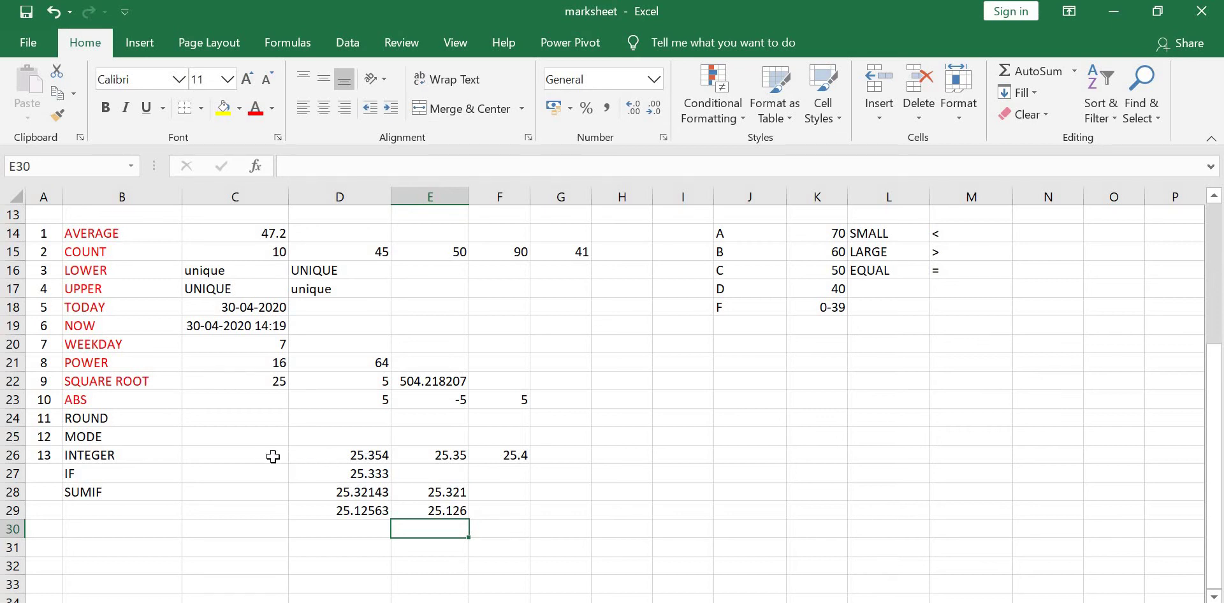
Clear the rounding demo values in D25:G30 and colour the ROUND label red.
left_click_drag(316, 439, 582, 530)
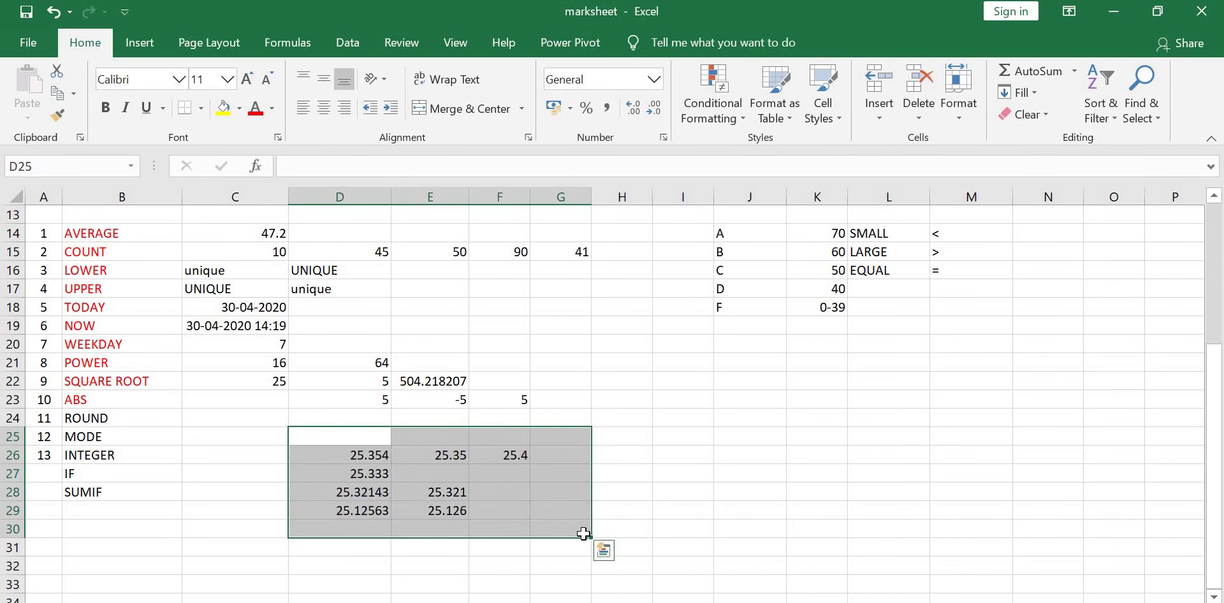
key("Delete")
left_click(454, 487)
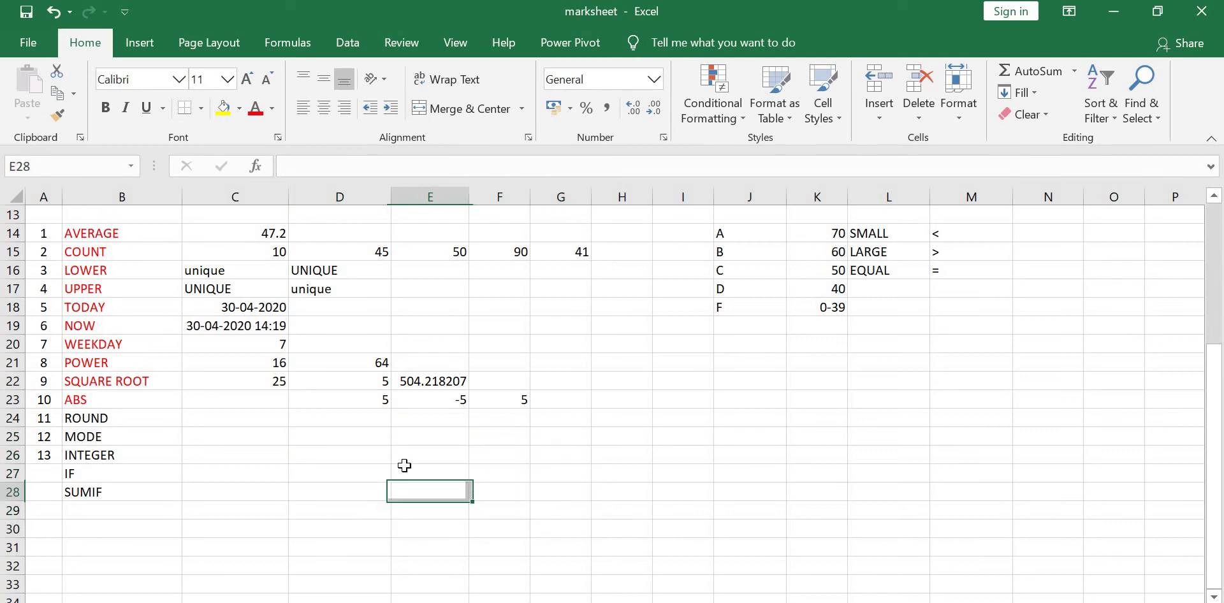
left_click(99, 422)
left_click(256, 107)
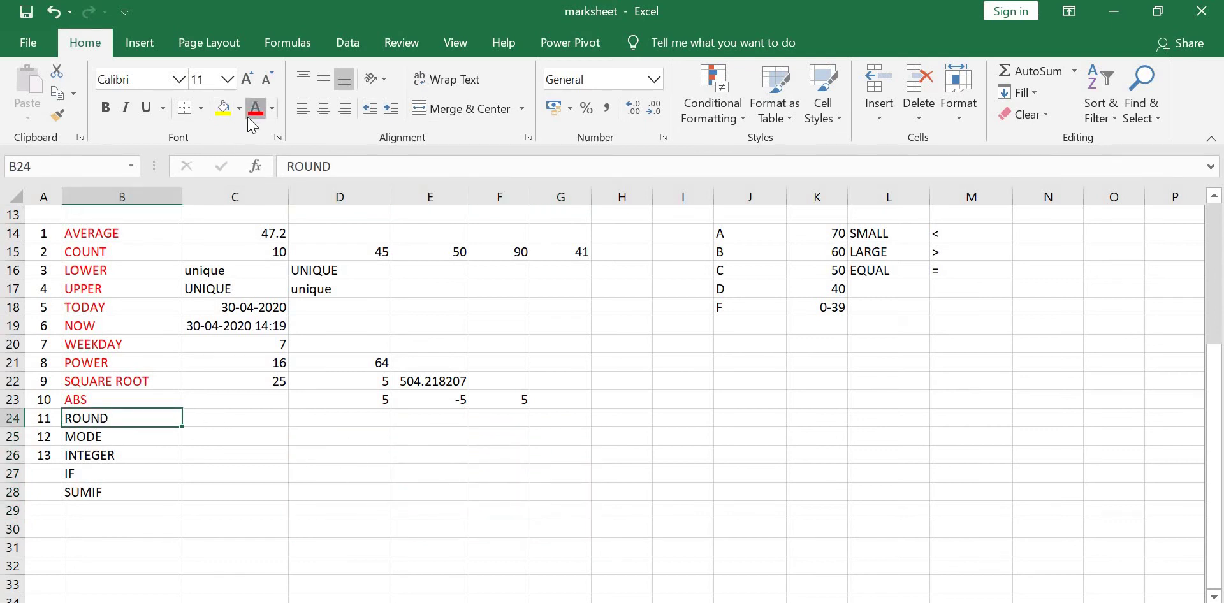
Enter =MOD(25,5) in D26 so it returns 0.
left_click(135, 437)
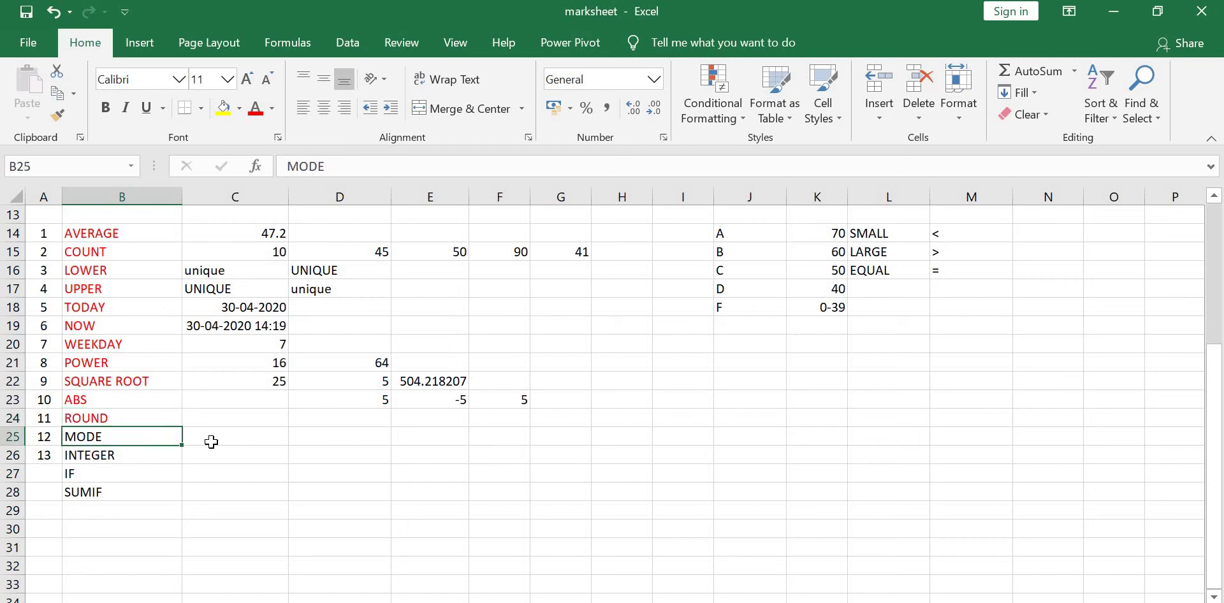
left_click(345, 458)
type("=")
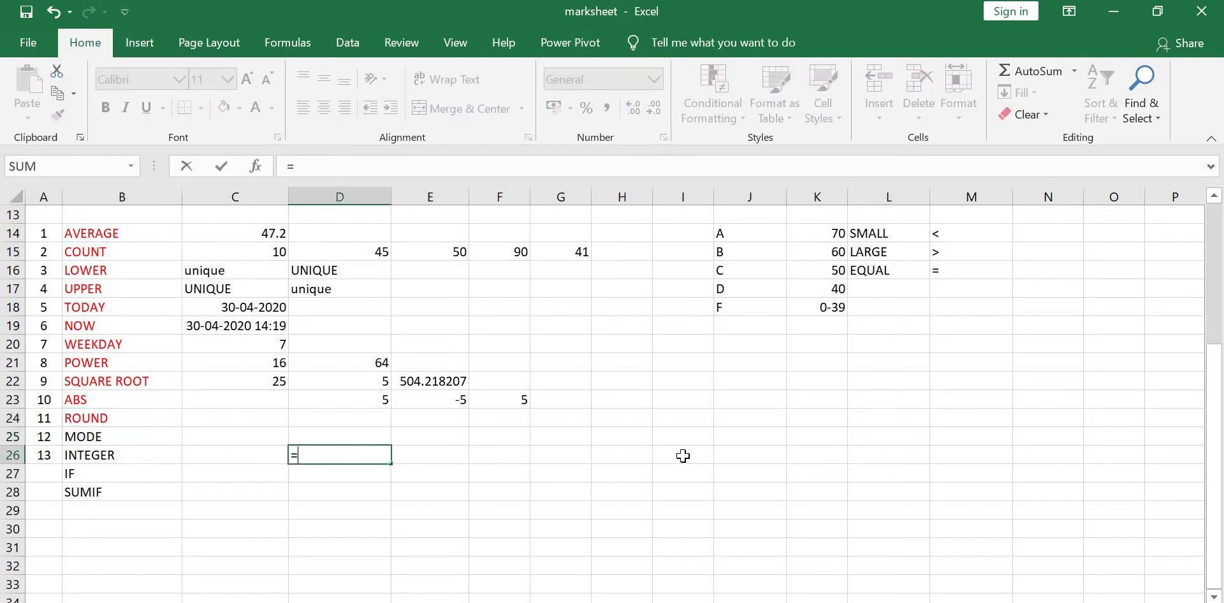
type("mod")
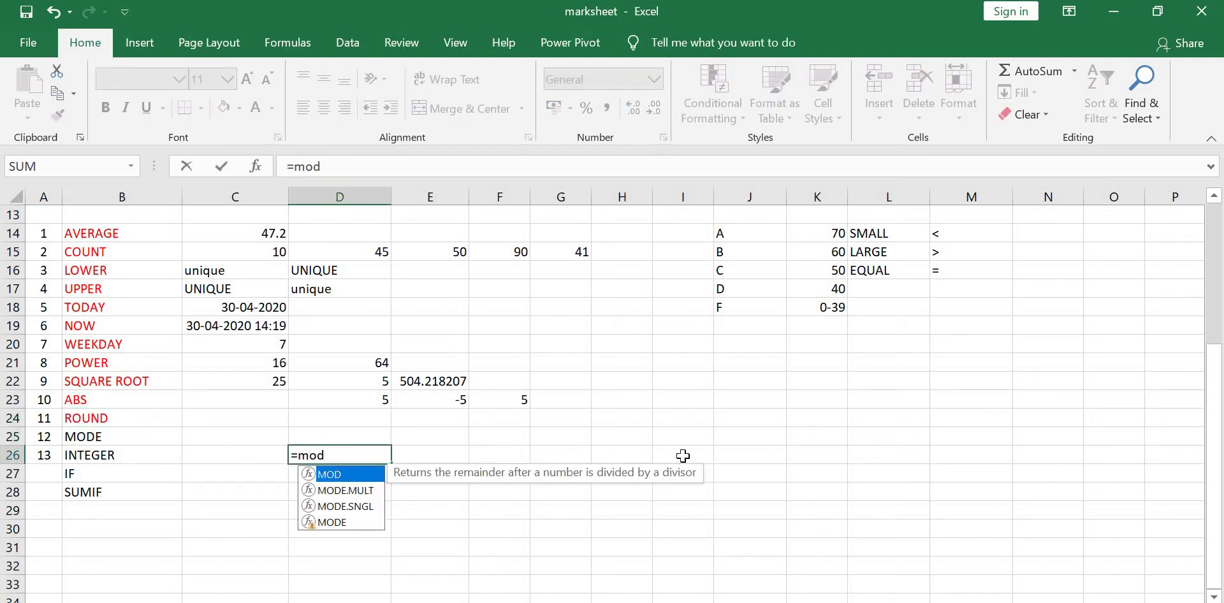
type("(")
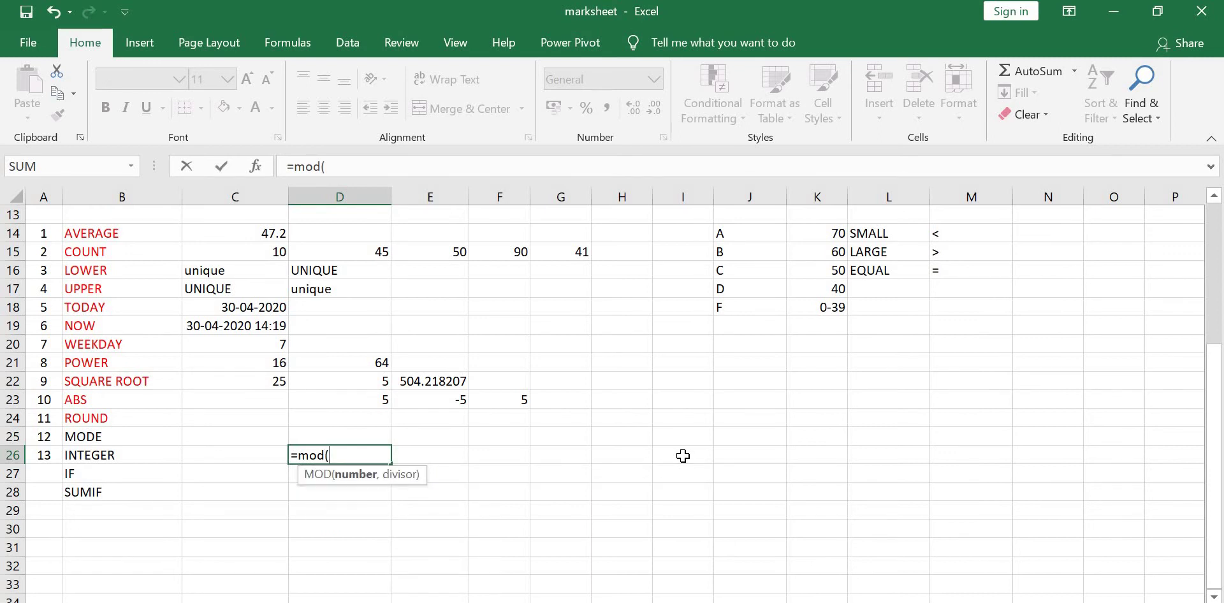
type("25")
type(",")
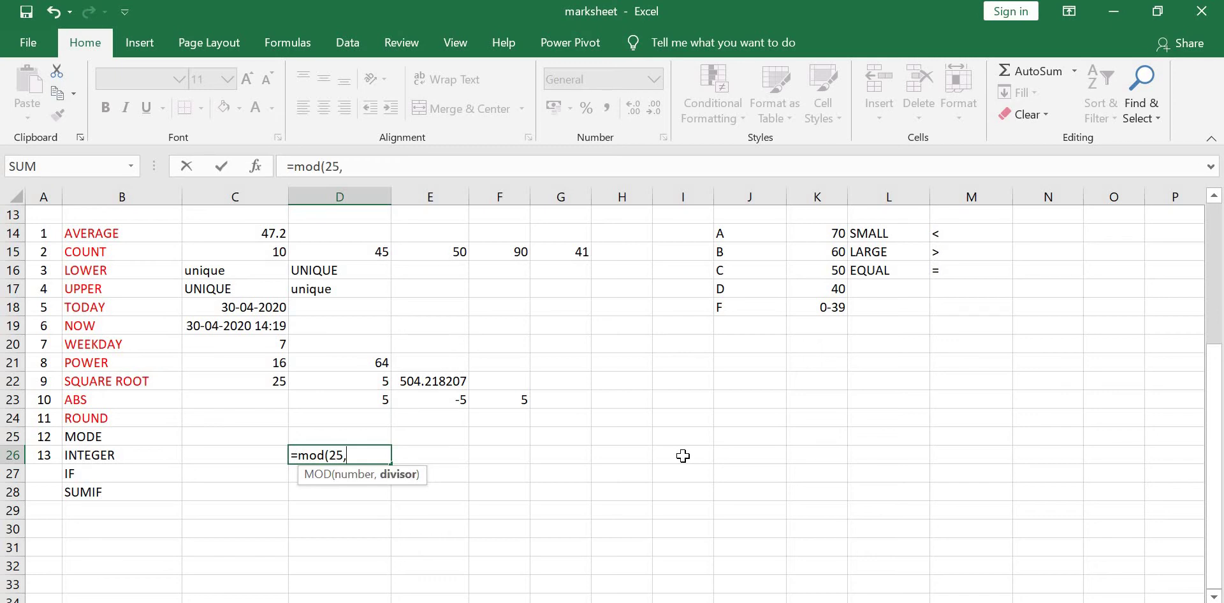
type("5")
type(")")
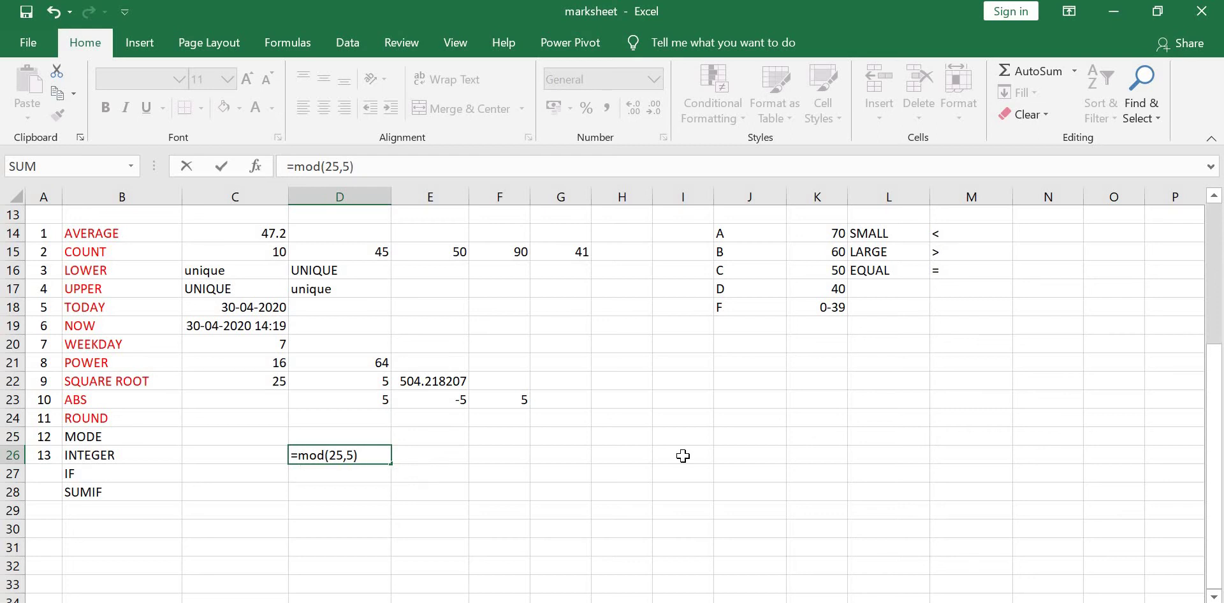
key("Return")
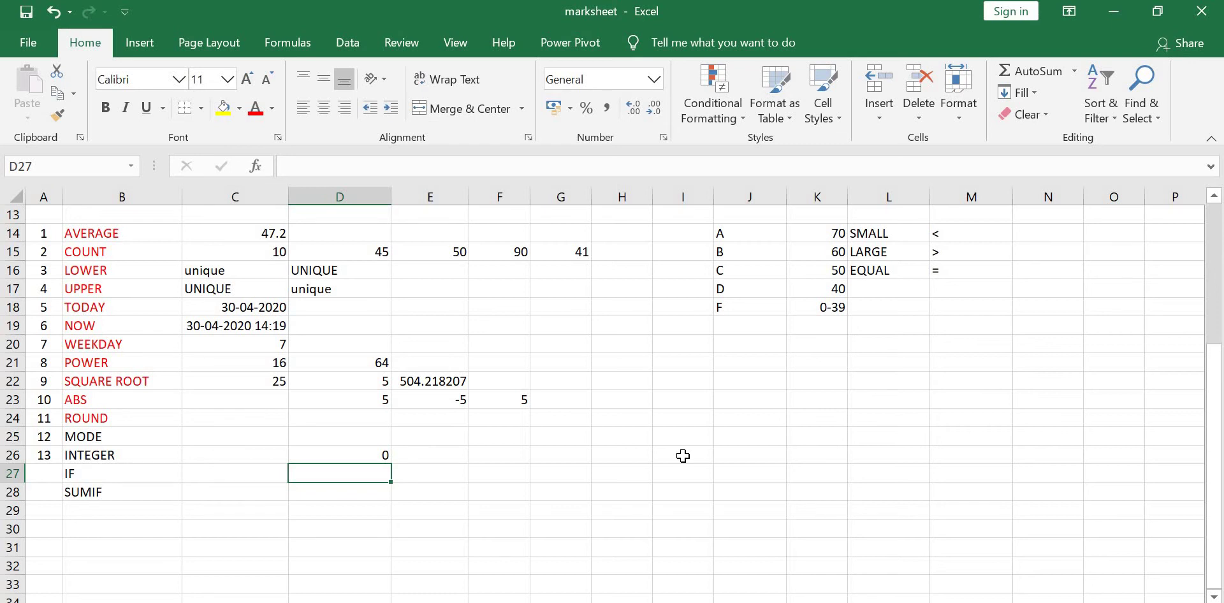
Enter =MOD(25,4) in E26, returning the remainder 1.
key("Right")
key("Up")
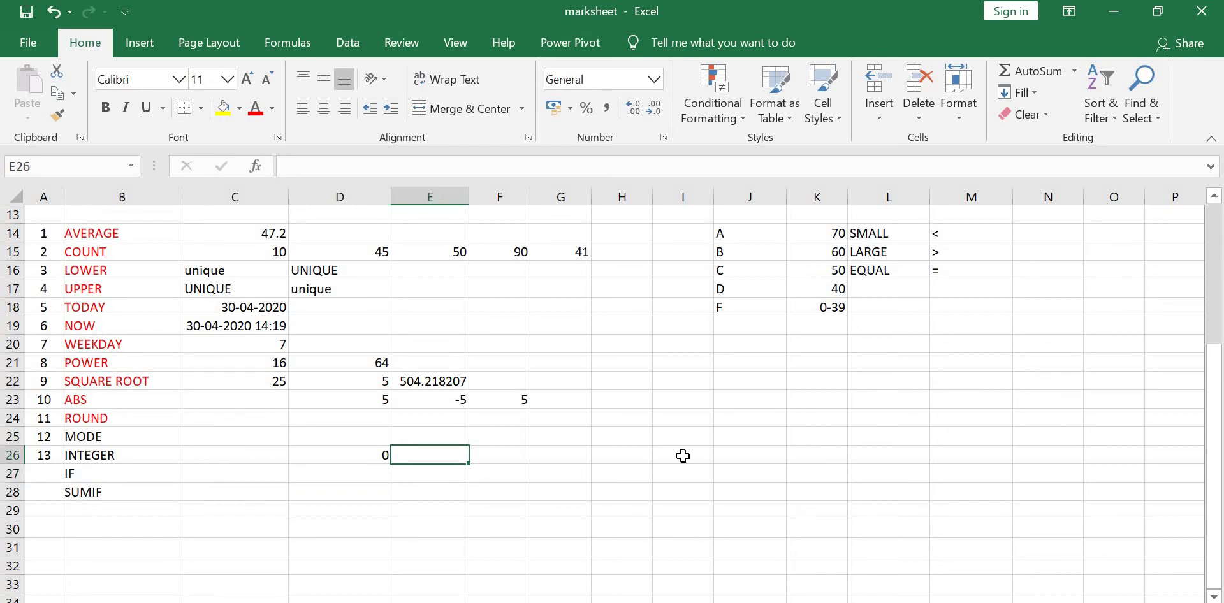
type("=mod")
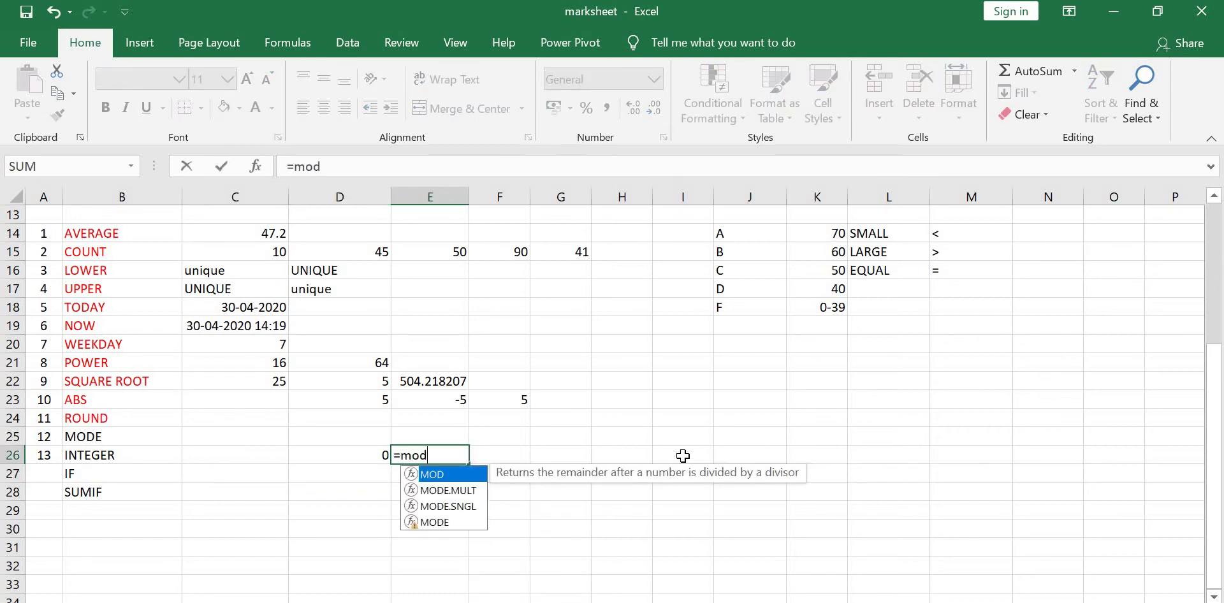
type("(25")
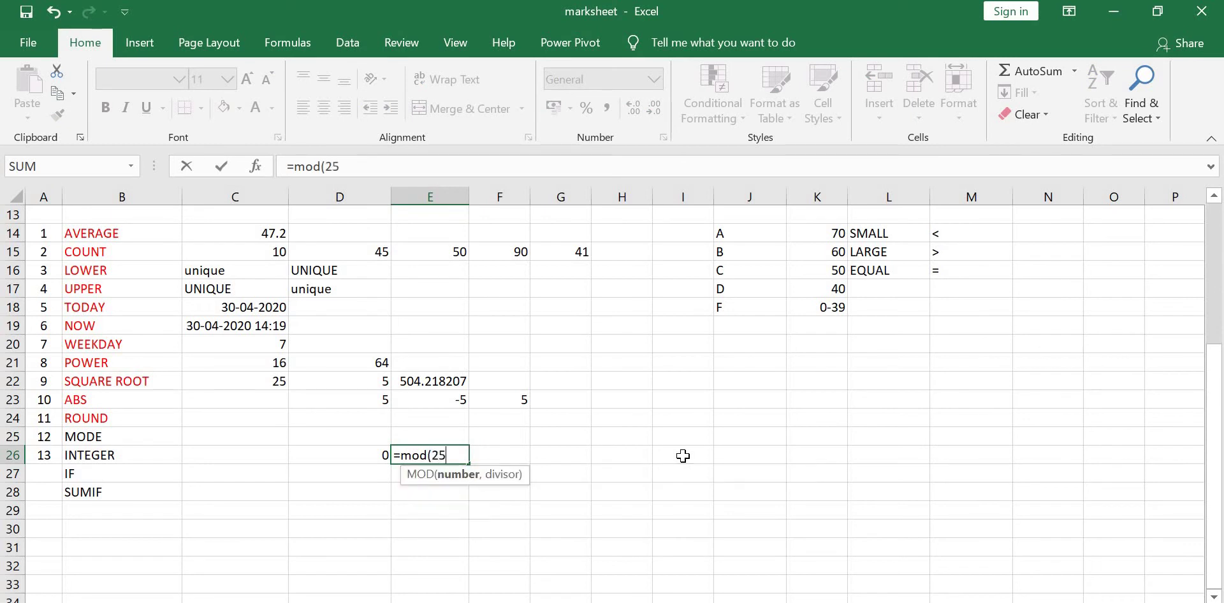
type(",4")
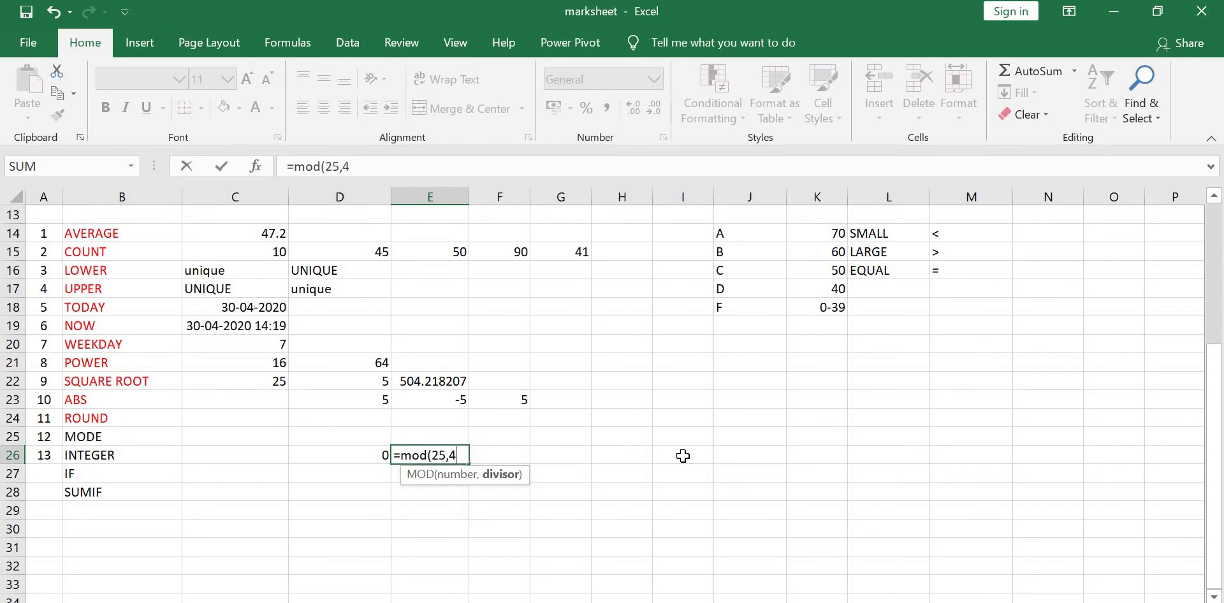
type(")")
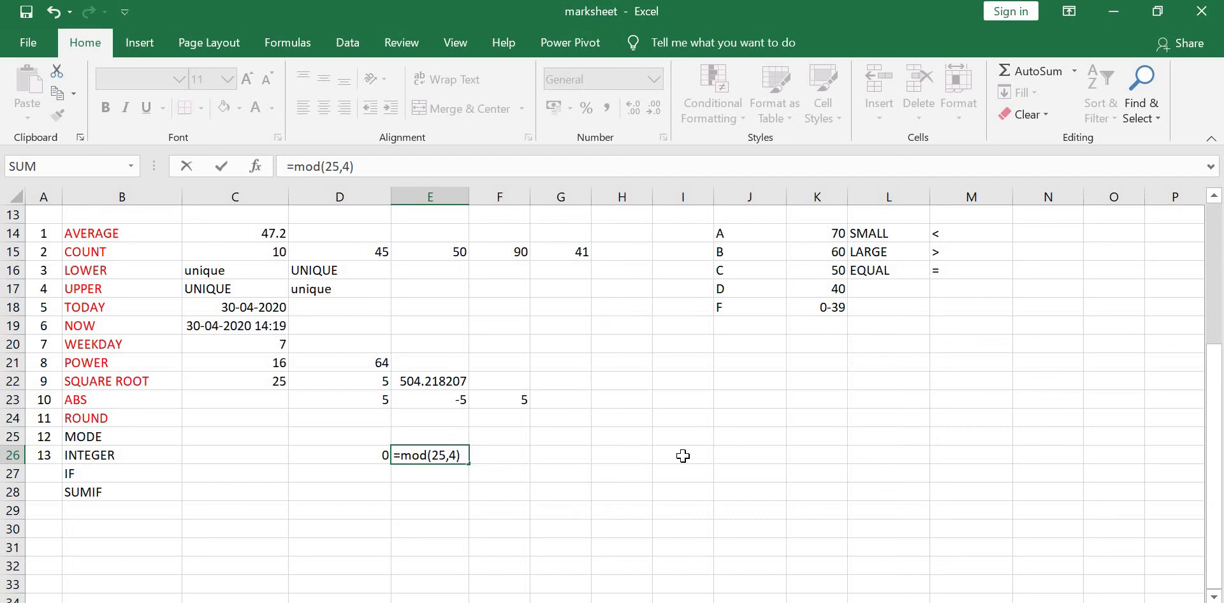
key("Return")
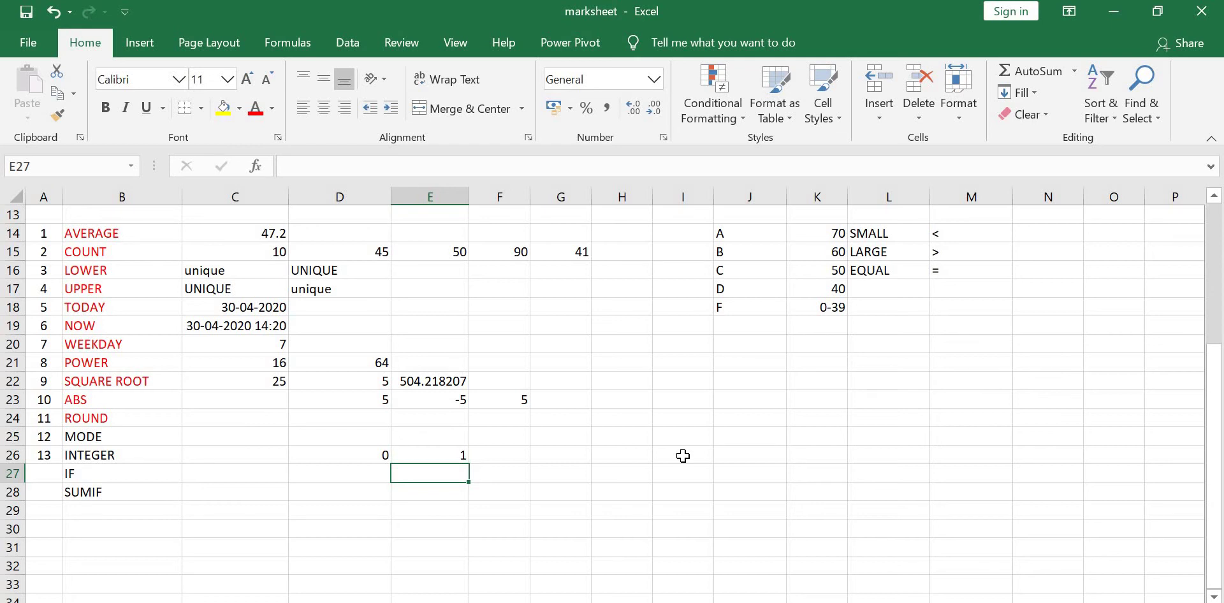
Enter 25.3625 in D27 and =INT(D27) in E27, giving 25.
left_click(339, 470)
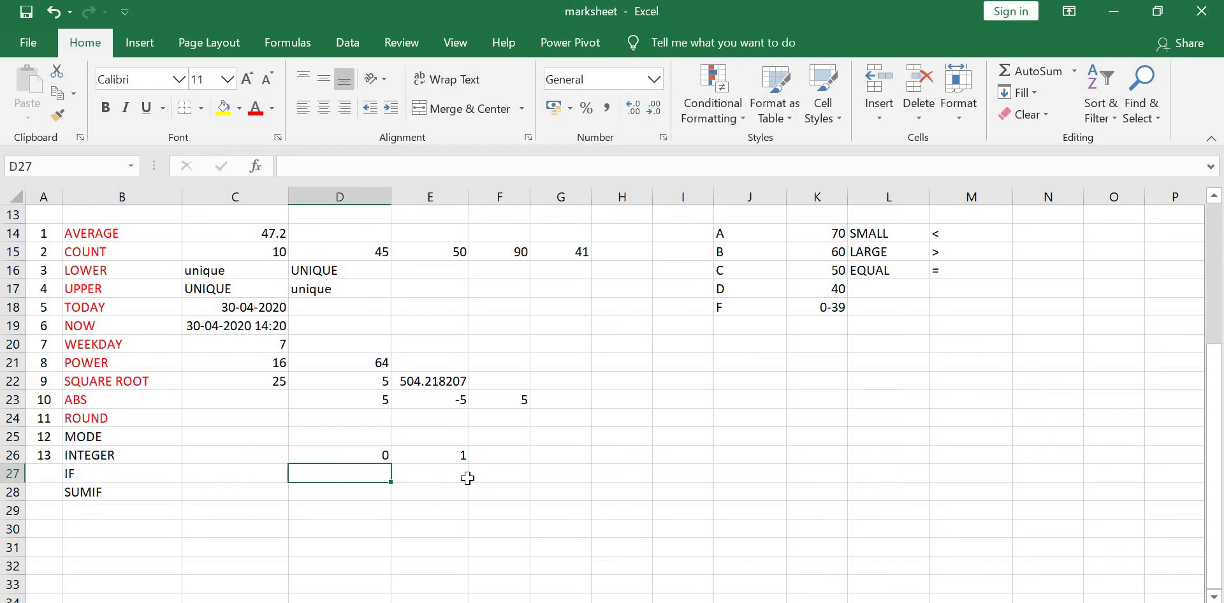
type("2")
type("5.3625")
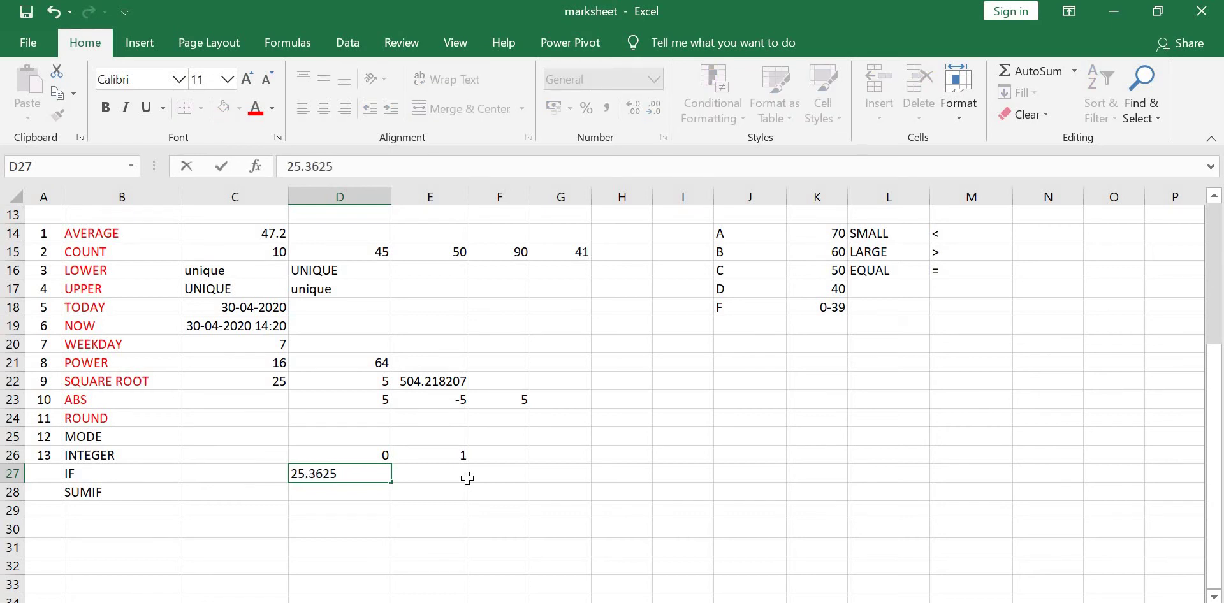
left_click(467, 478)
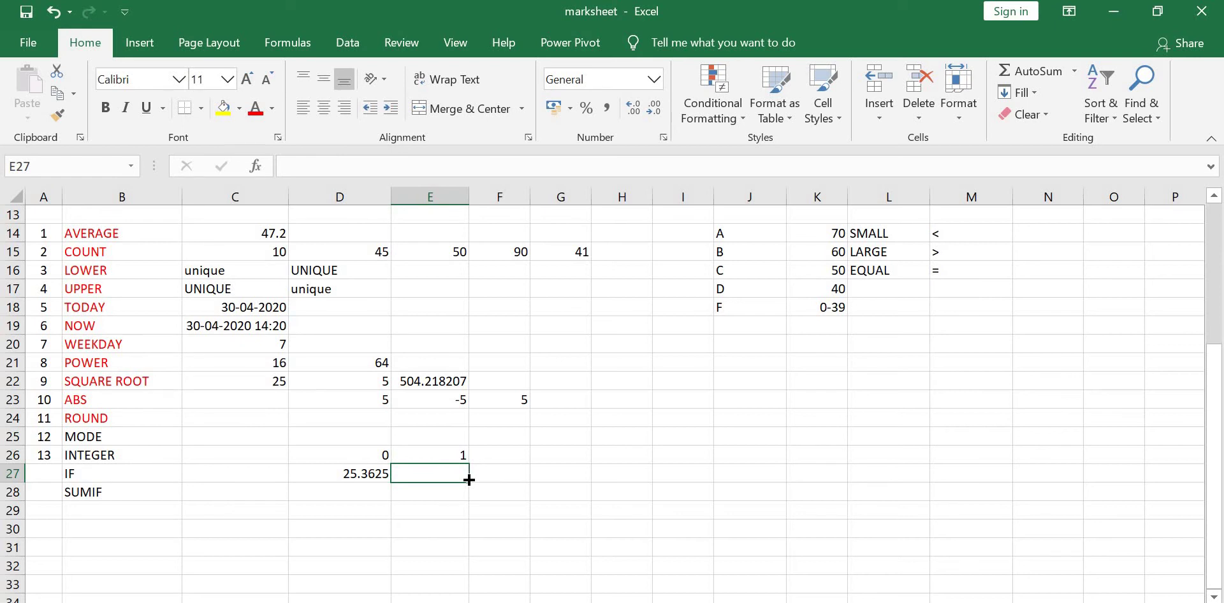
type("=int")
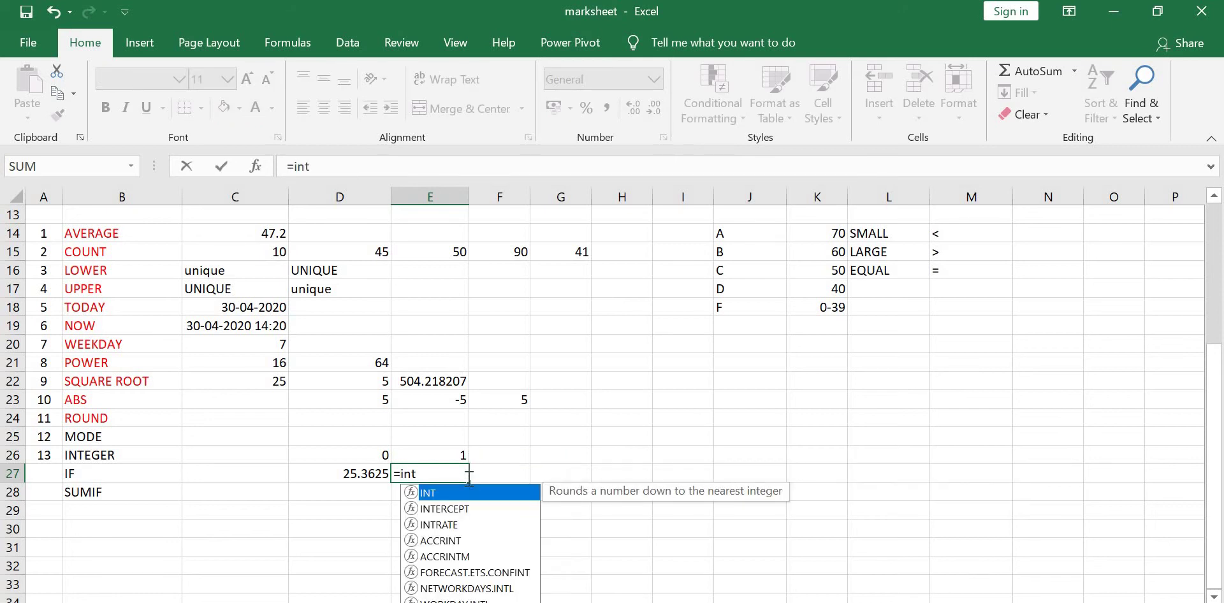
type("(")
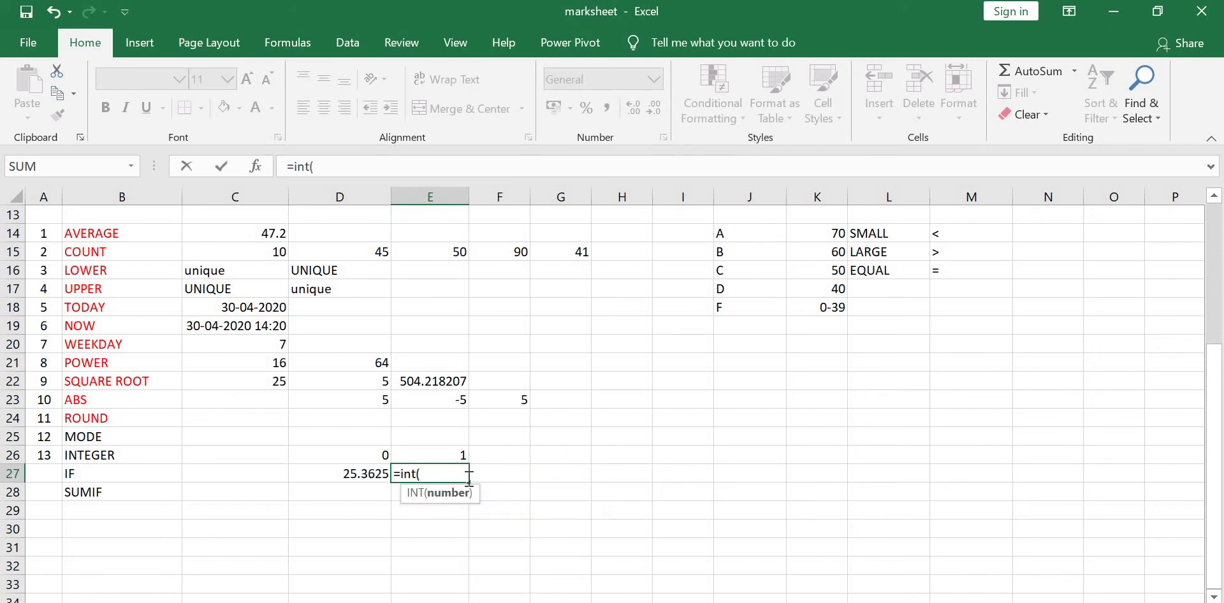
left_click(354, 473)
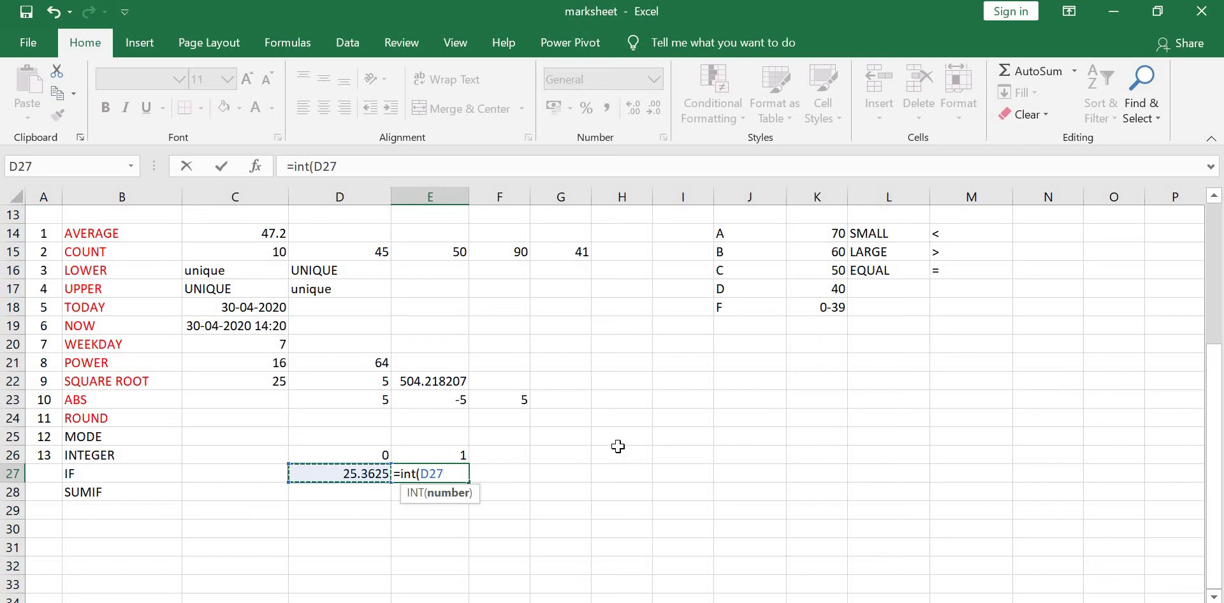
type(")")
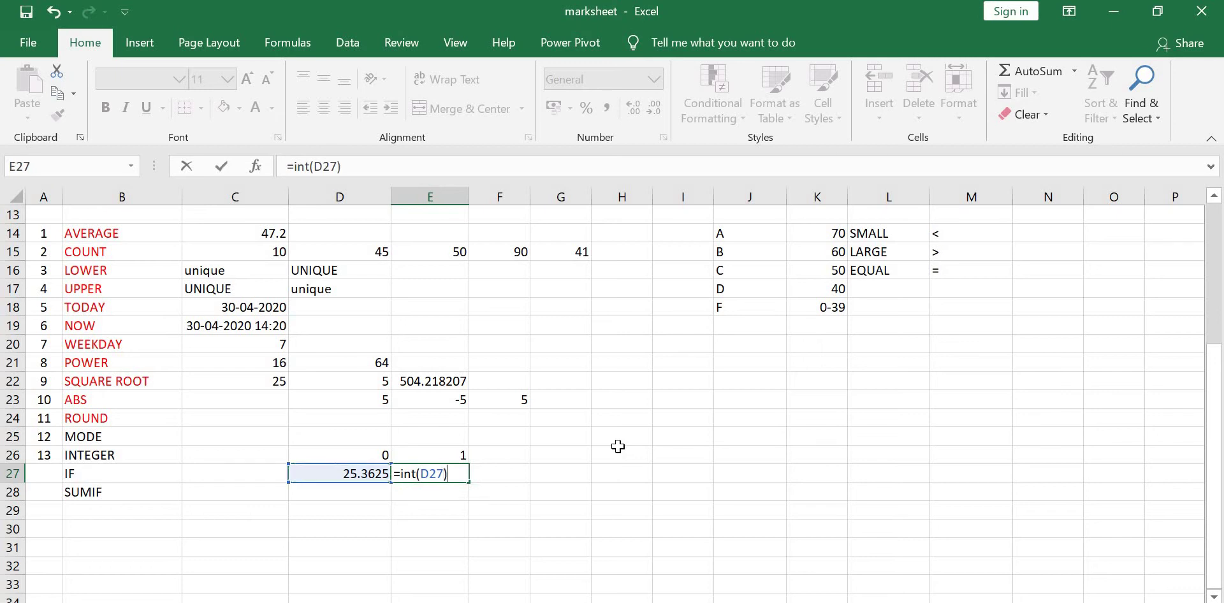
key("Return")
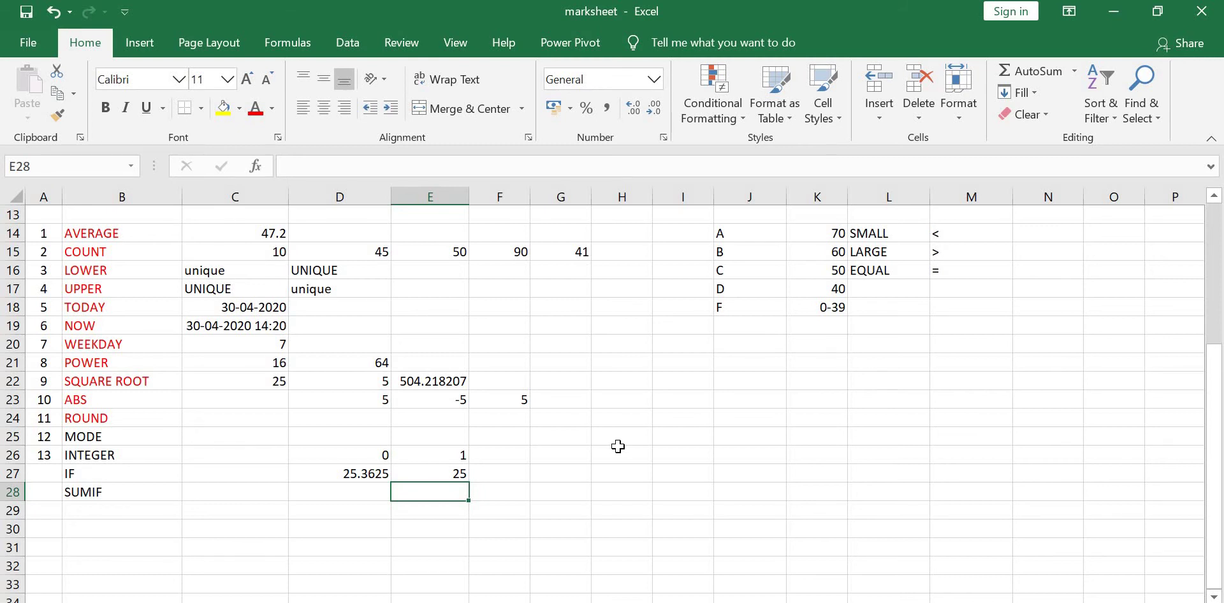
Colour the MODE and INTEGER labels red.
left_click(123, 443)
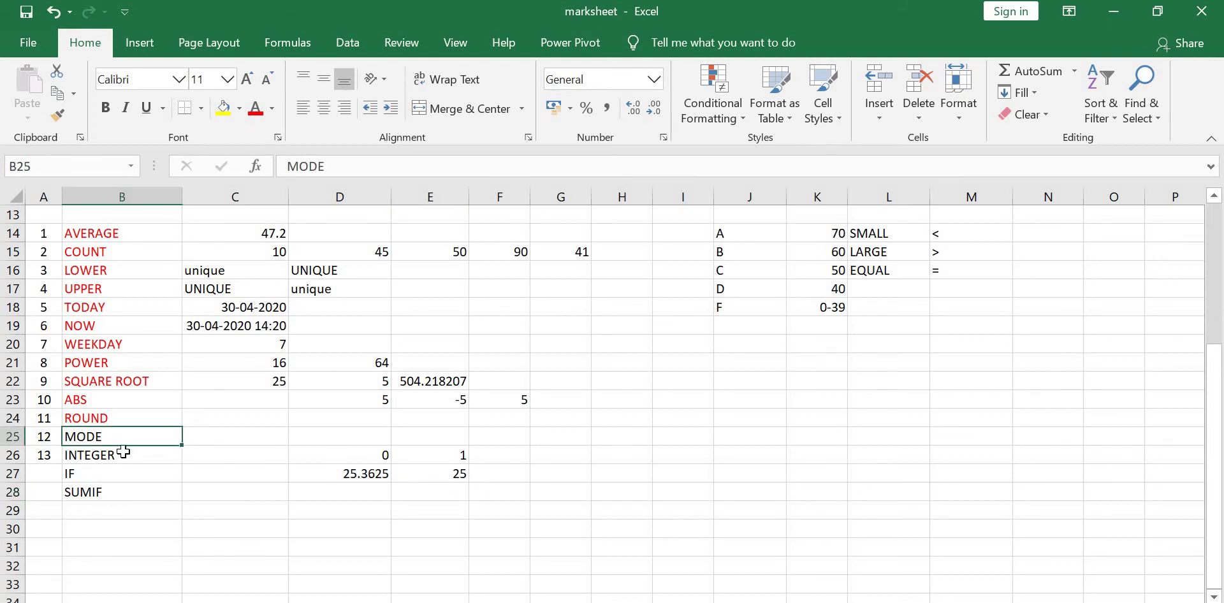
left_click_drag(123, 452, 123, 454)
left_click(257, 109)
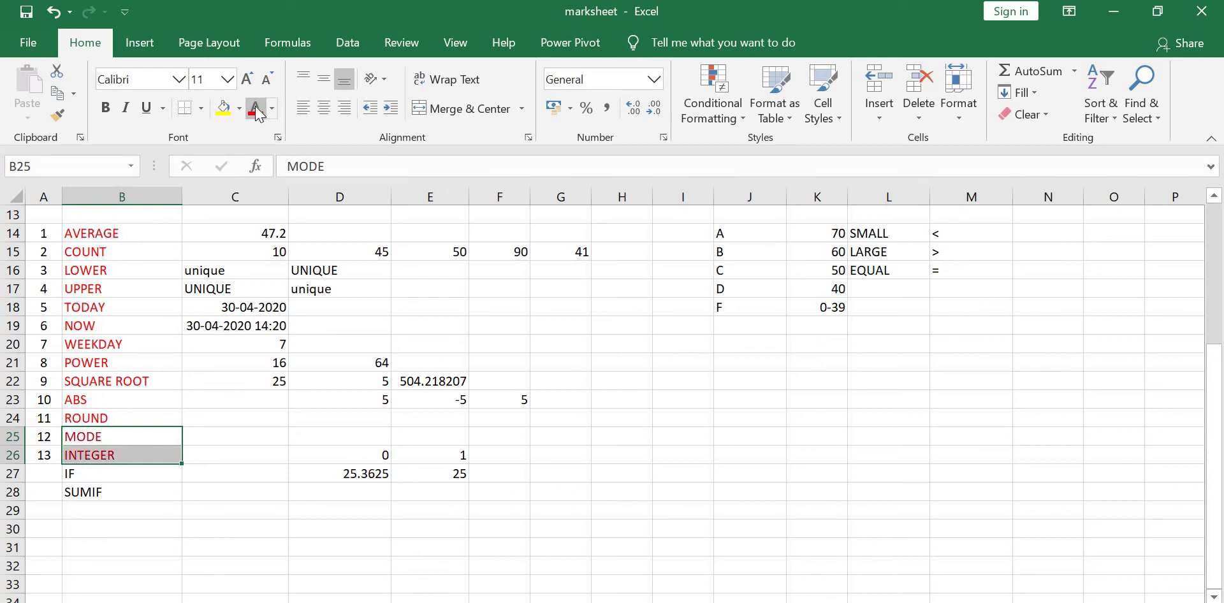
Scroll back up to row 1 to view the student marks table and its RANK column.
left_click(198, 458)
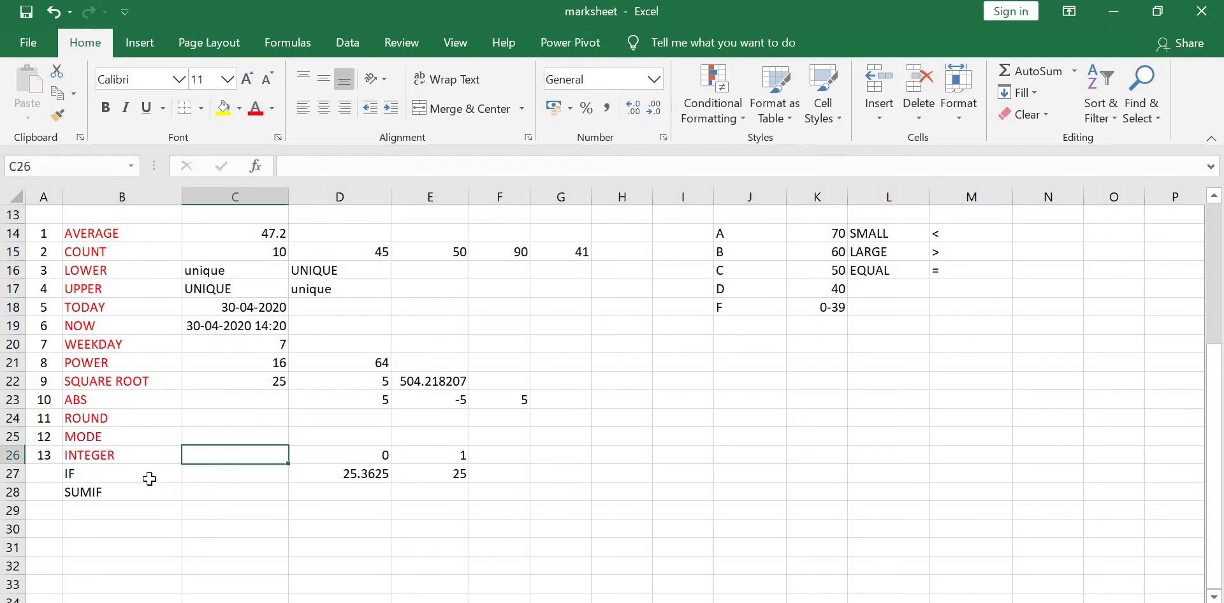
left_click(150, 479)
scroll(314, 458, "up", 4)
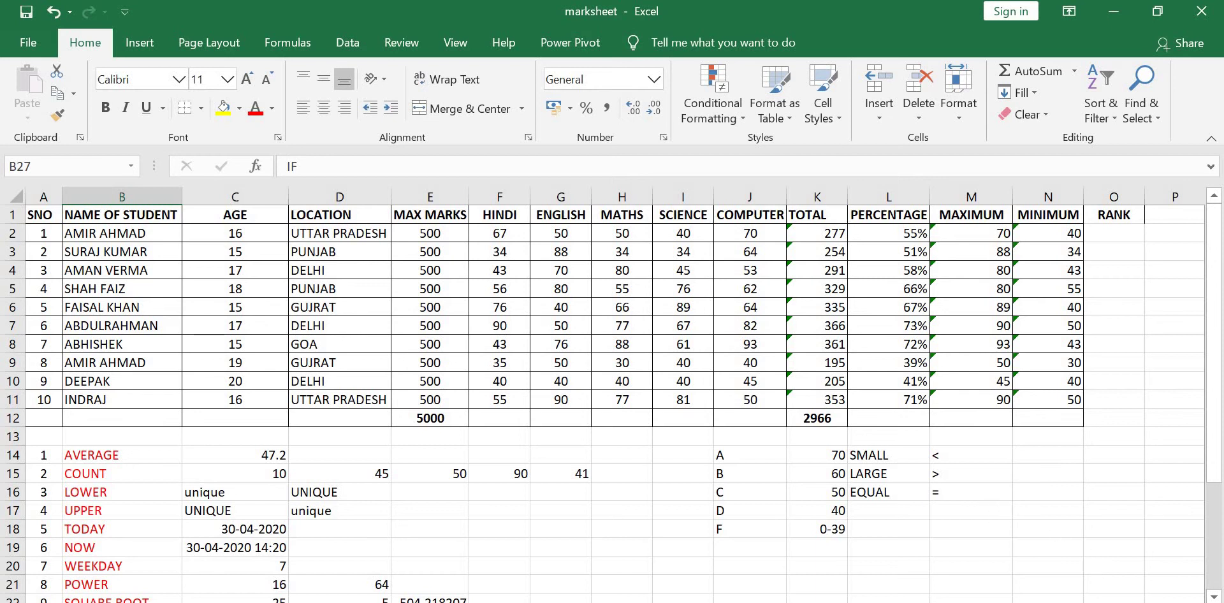
scroll(612, 395, "right", 1)
scroll(612, 395, "right", 3)
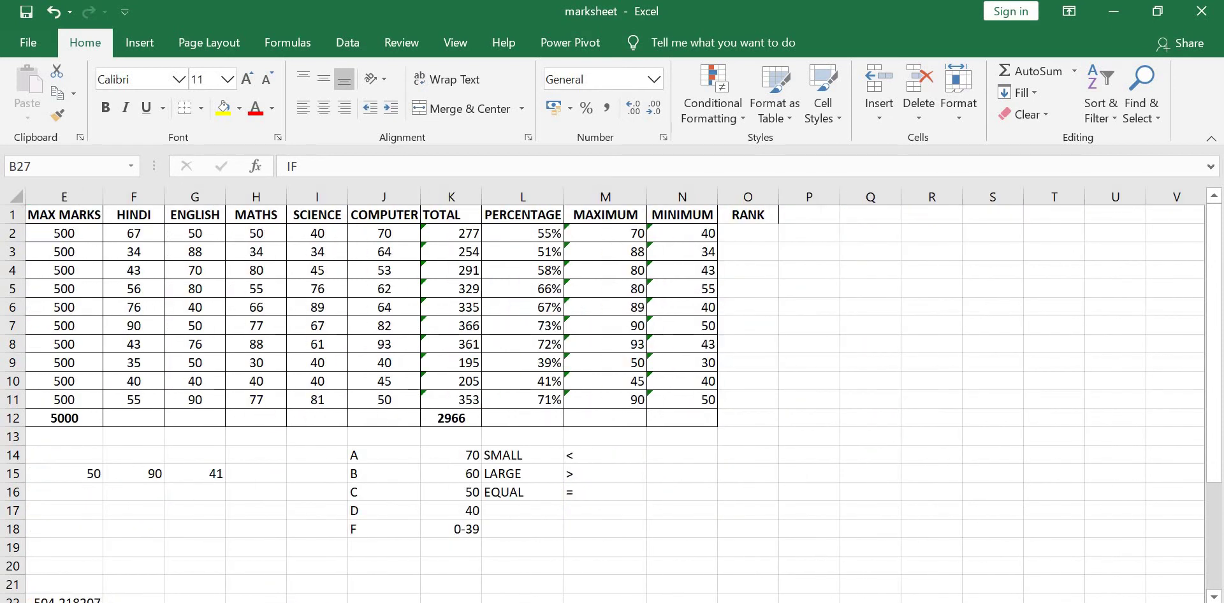
scroll(609, 565, "left", 1)
scroll(609, 565, "left", 3)
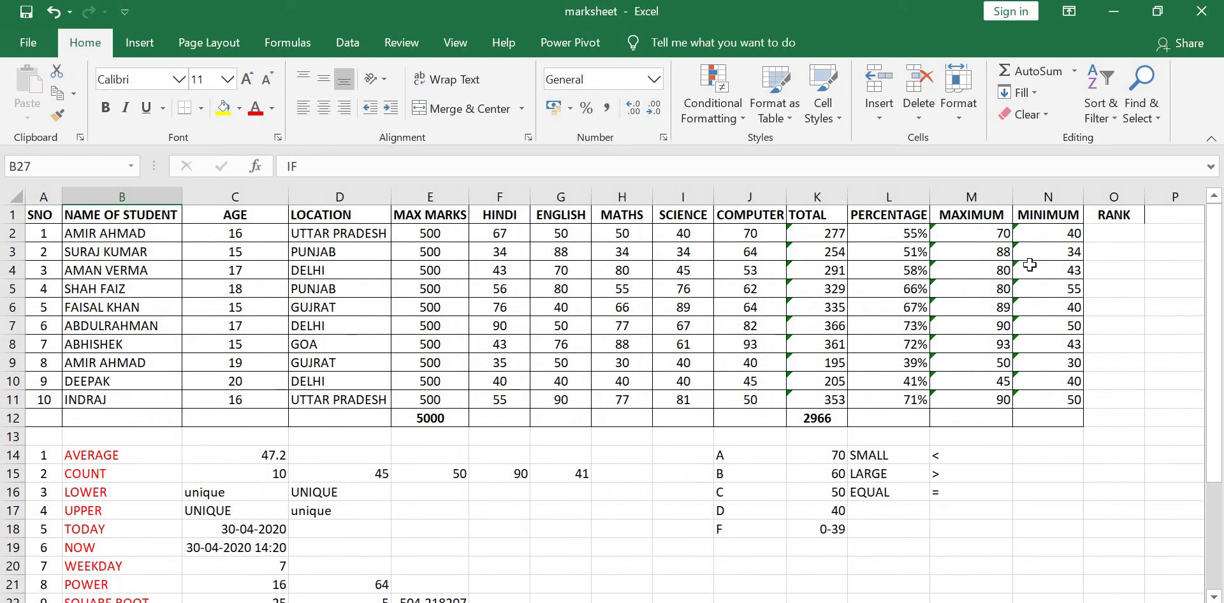
Inspect the MAX, MIN and percentage formulas in row 3 beside the RANK column.
left_click(987, 253)
left_click(1060, 249)
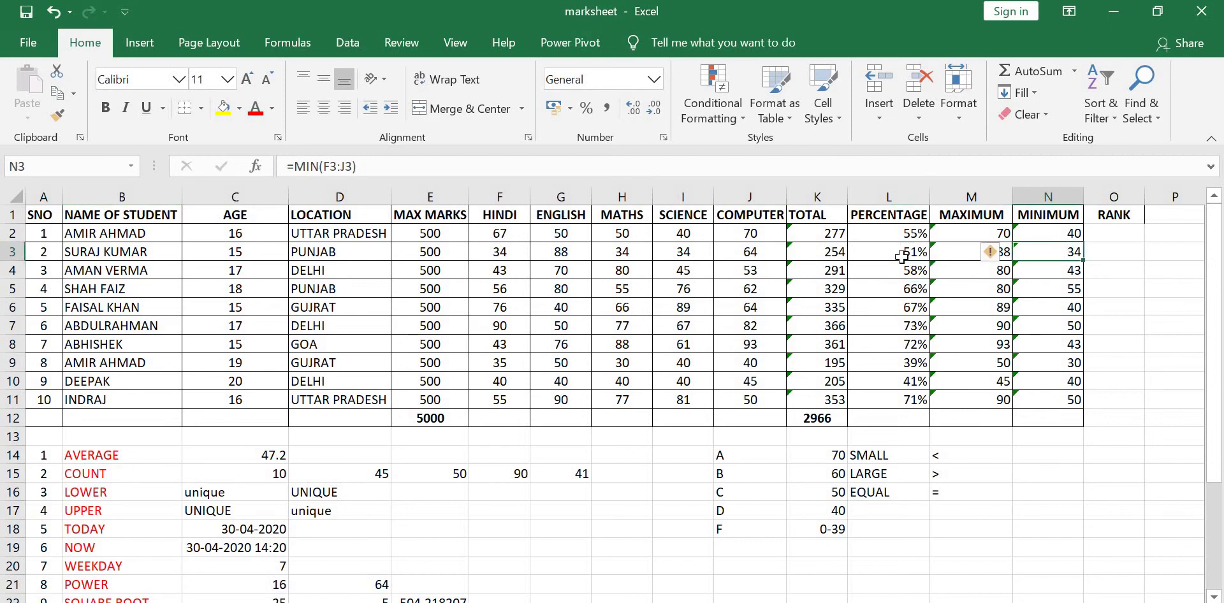
key("Left")
key("Left")
left_click(1119, 233)
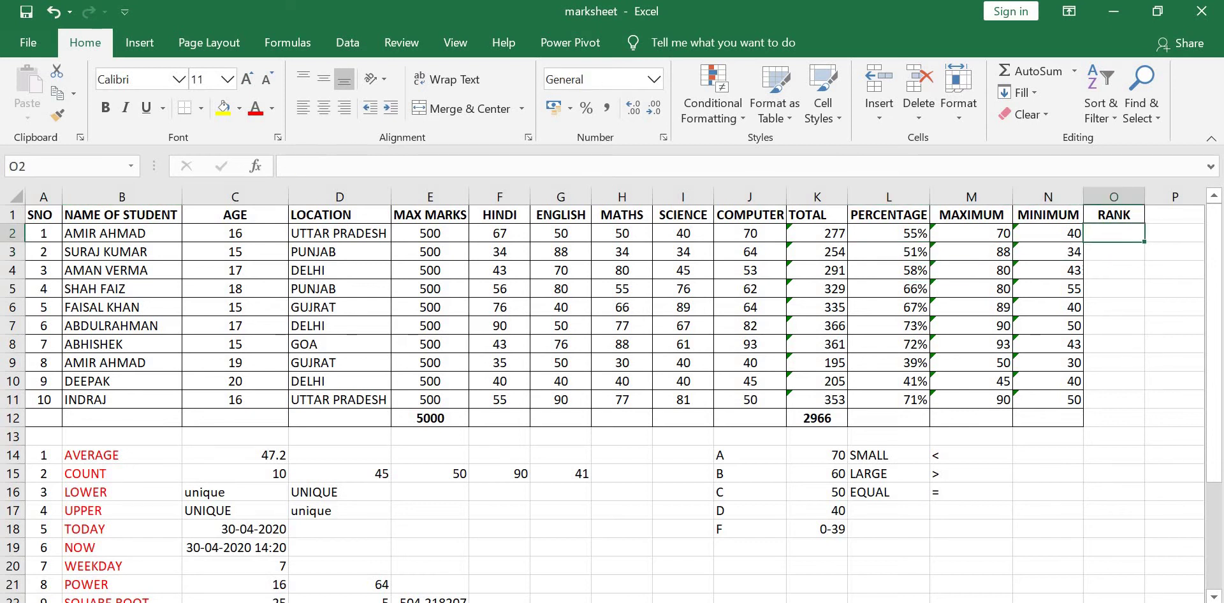
scroll(802, 552, "right", 1)
scroll(802, 553, "right", 1)
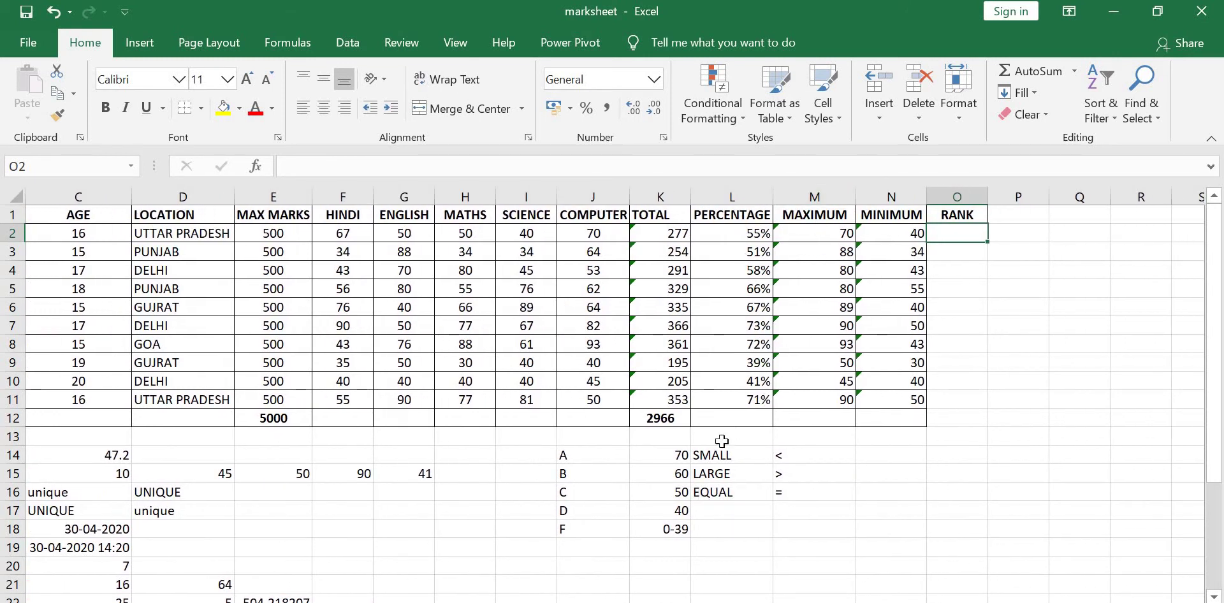
Review the grade thresholds A 70, B 60, C 50 and set grade D's threshold to 40.
left_click(587, 454)
left_click(646, 454)
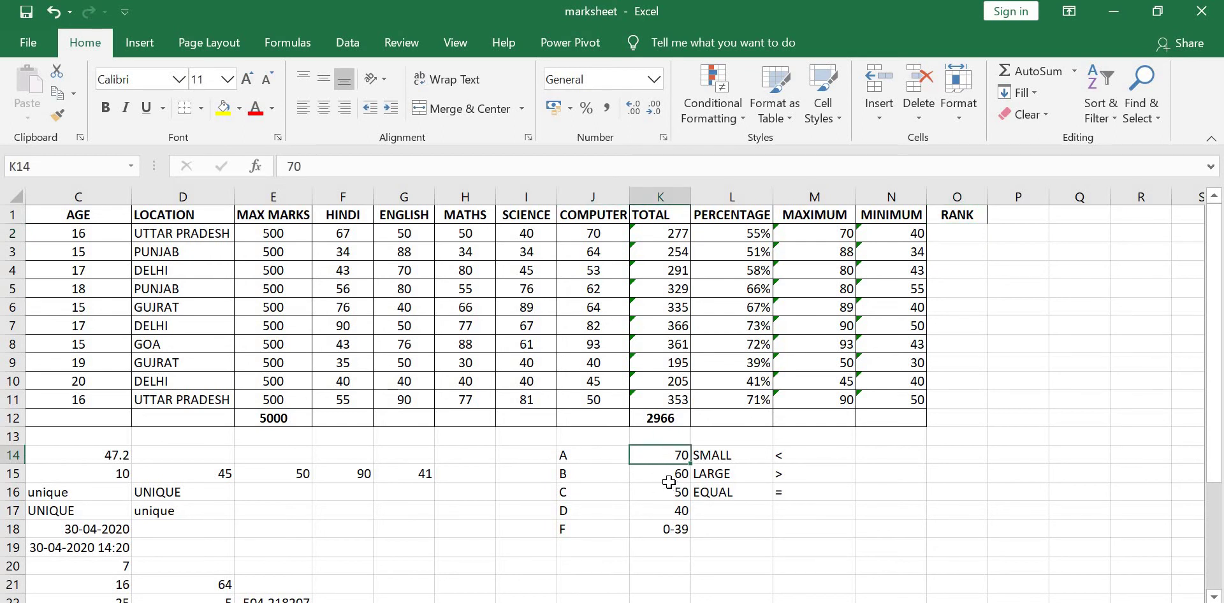
left_click(668, 478)
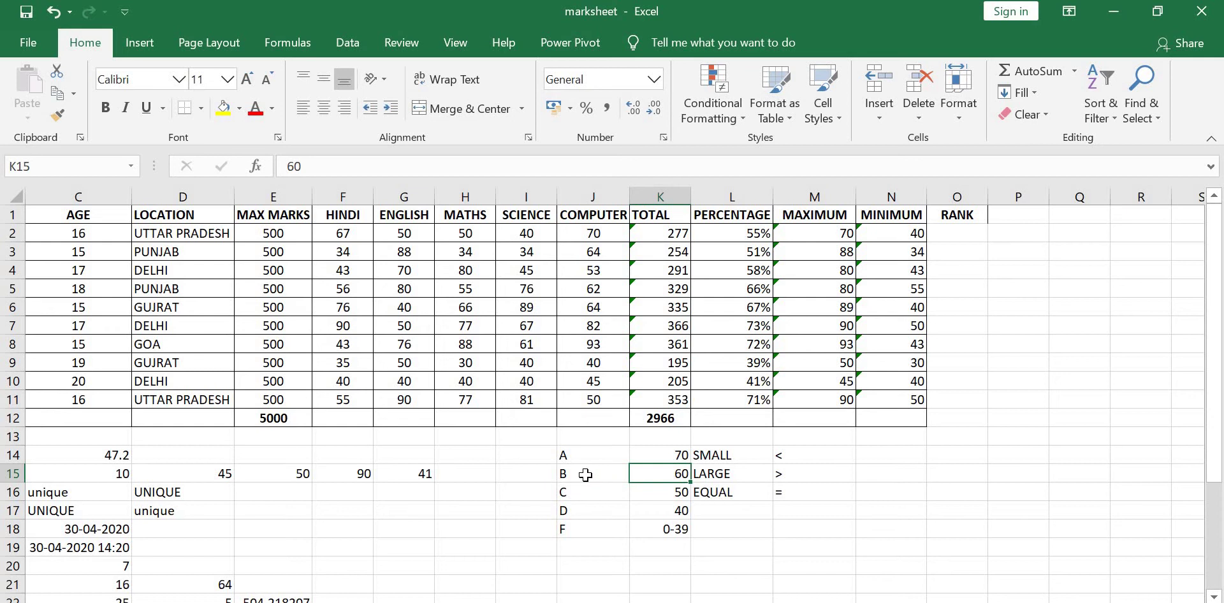
left_click(642, 493)
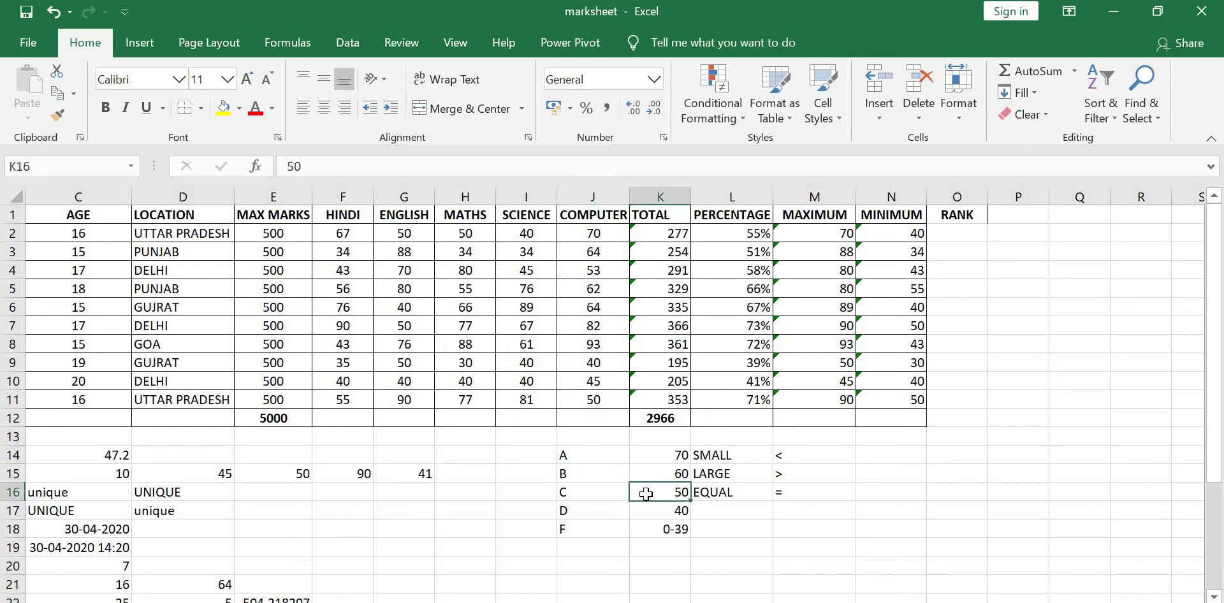
left_click(582, 495)
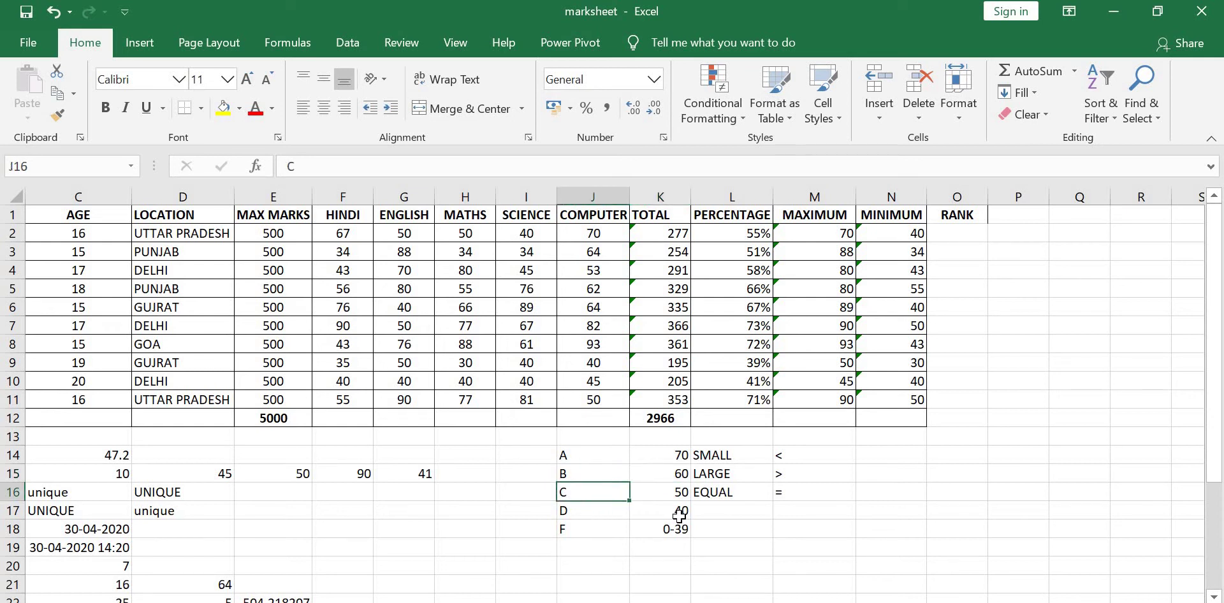
left_click(681, 512)
type("40")
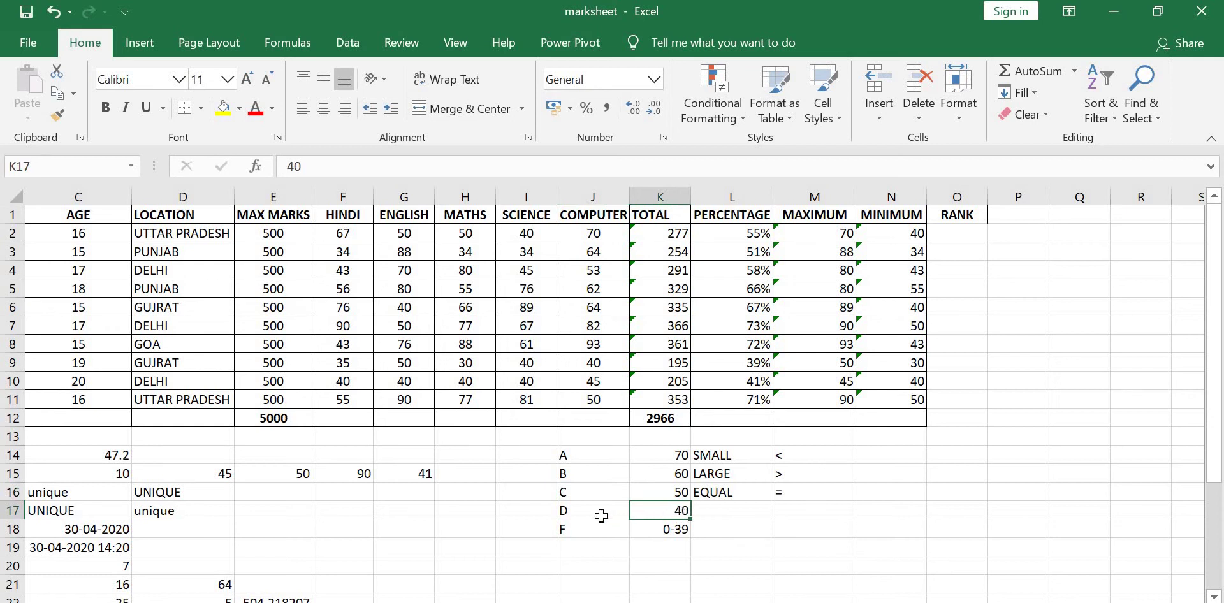
left_click(598, 515)
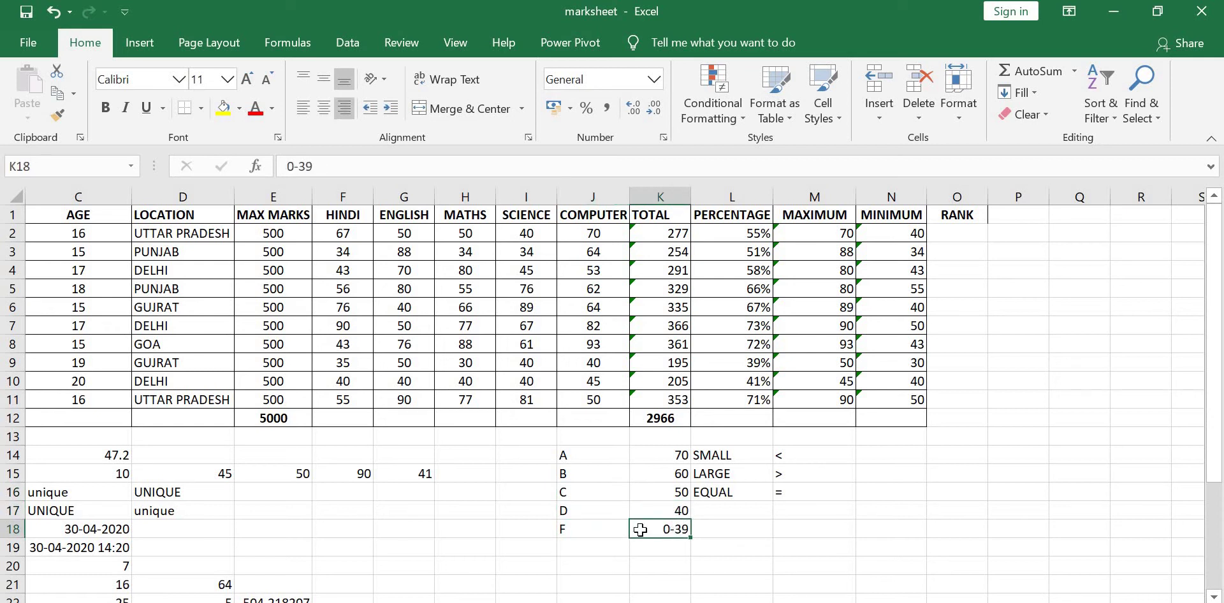
left_click(597, 530)
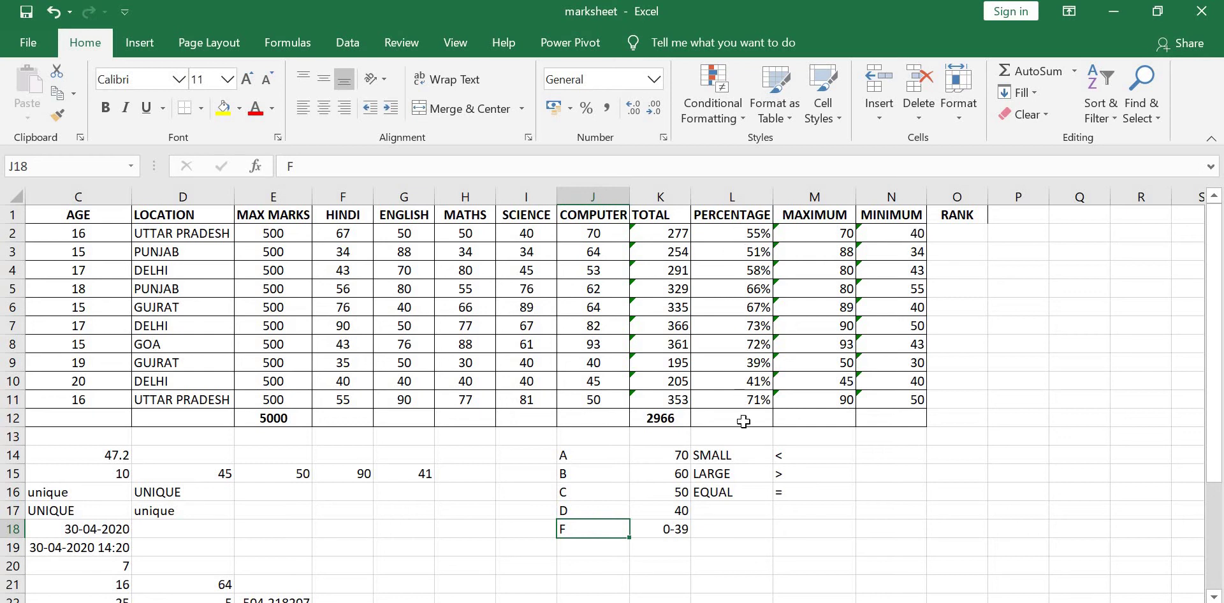
left_click(950, 236)
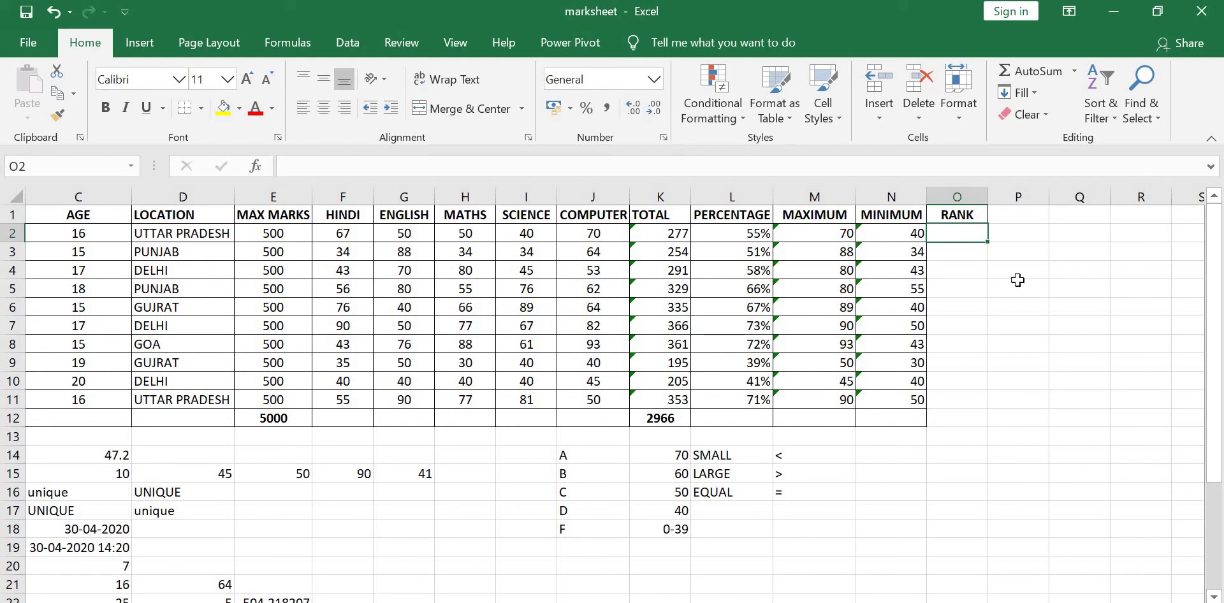
Begin O2's formula as =IF(L2>70%, testing the percentage for grade A.
scroll(612, 395, "right", 1)
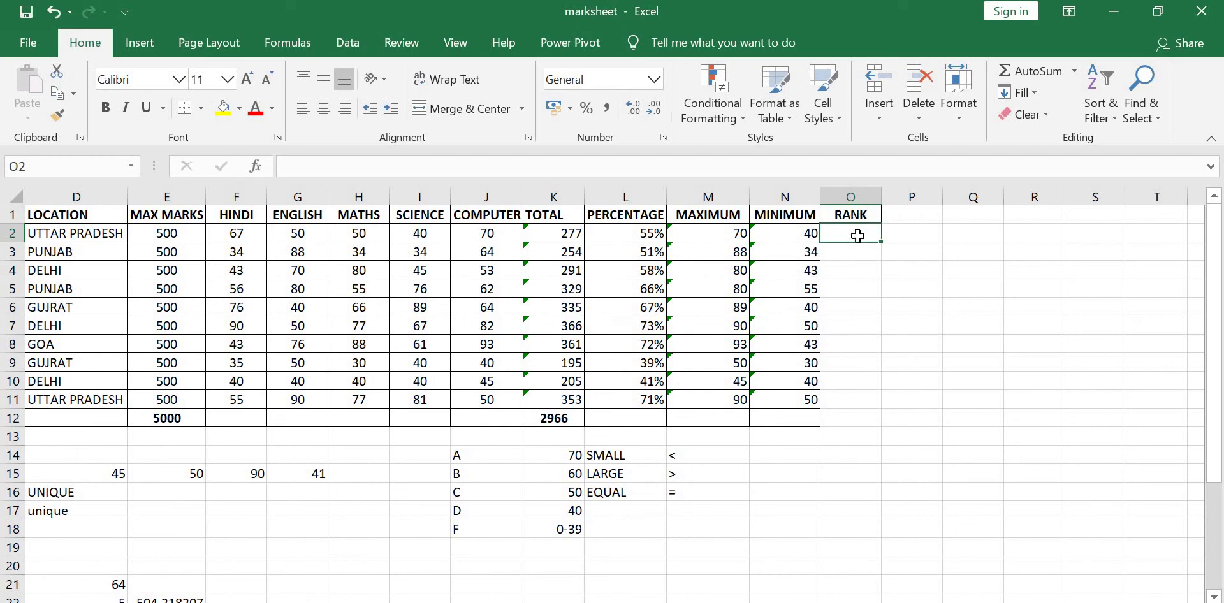
type("=")
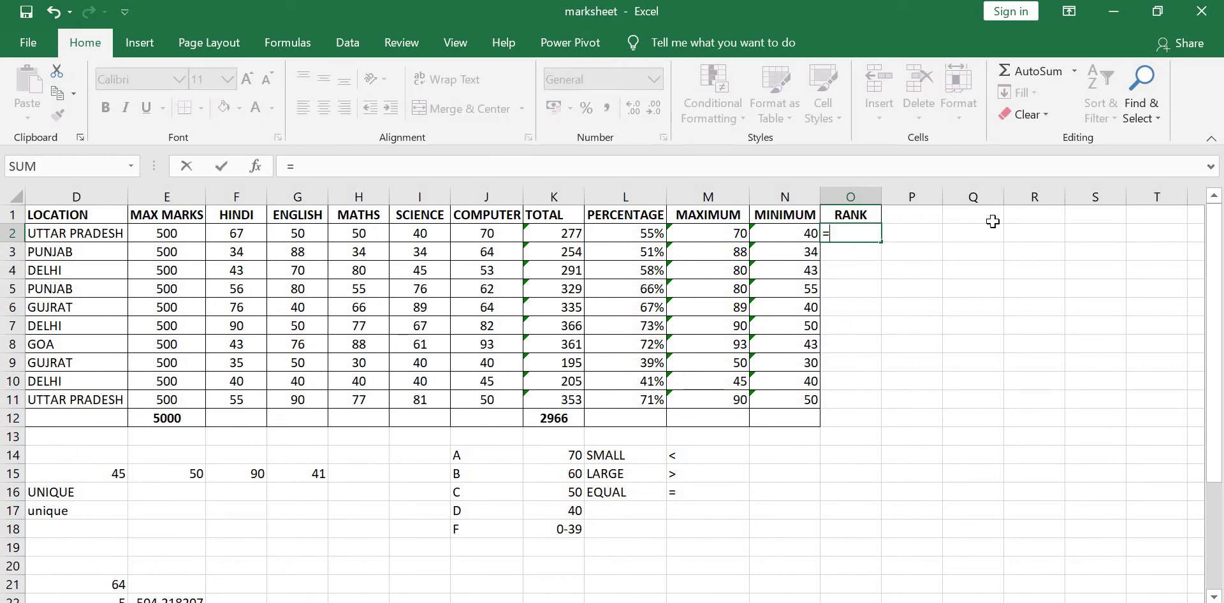
type("if")
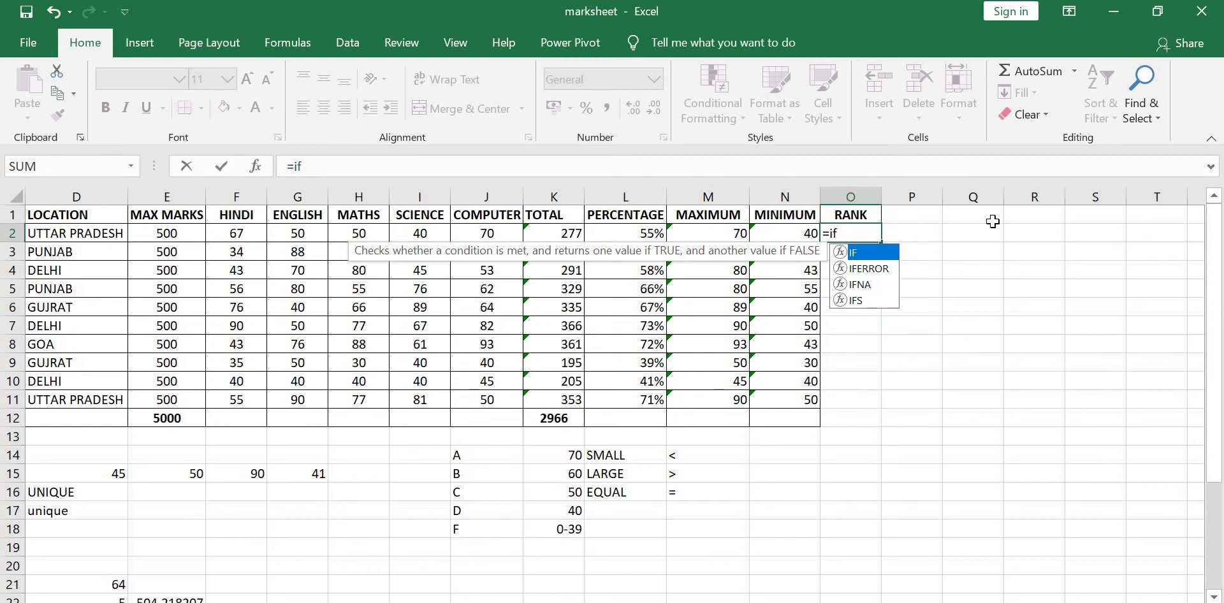
type("(")
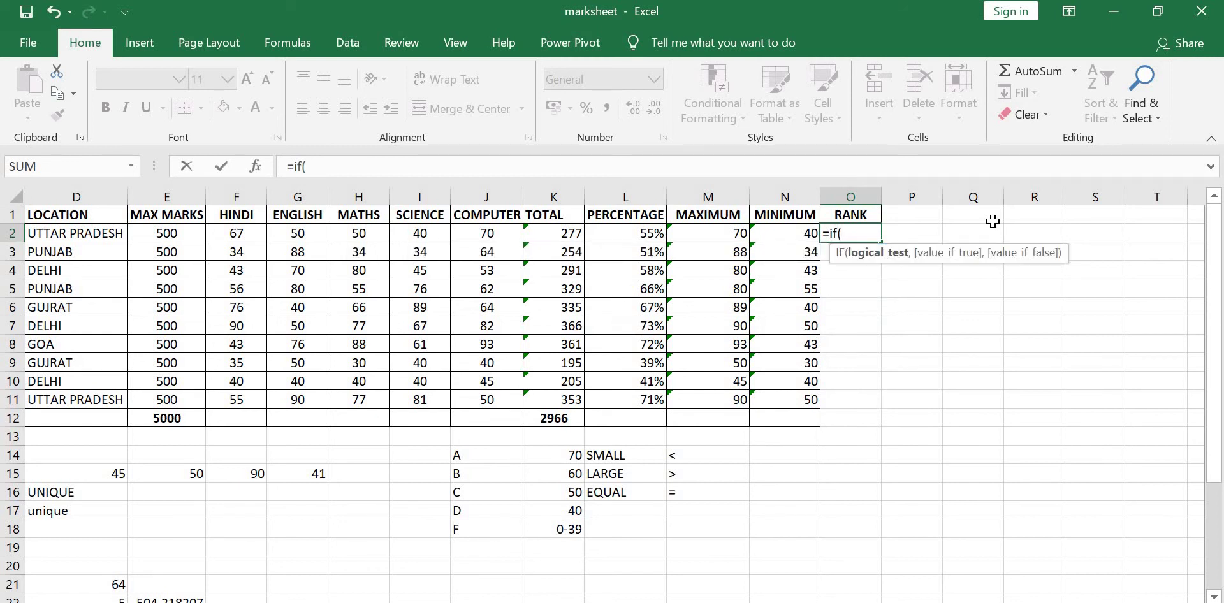
type("7")
key("BackSpace")
key("Left")
key("Left")
key("Left")
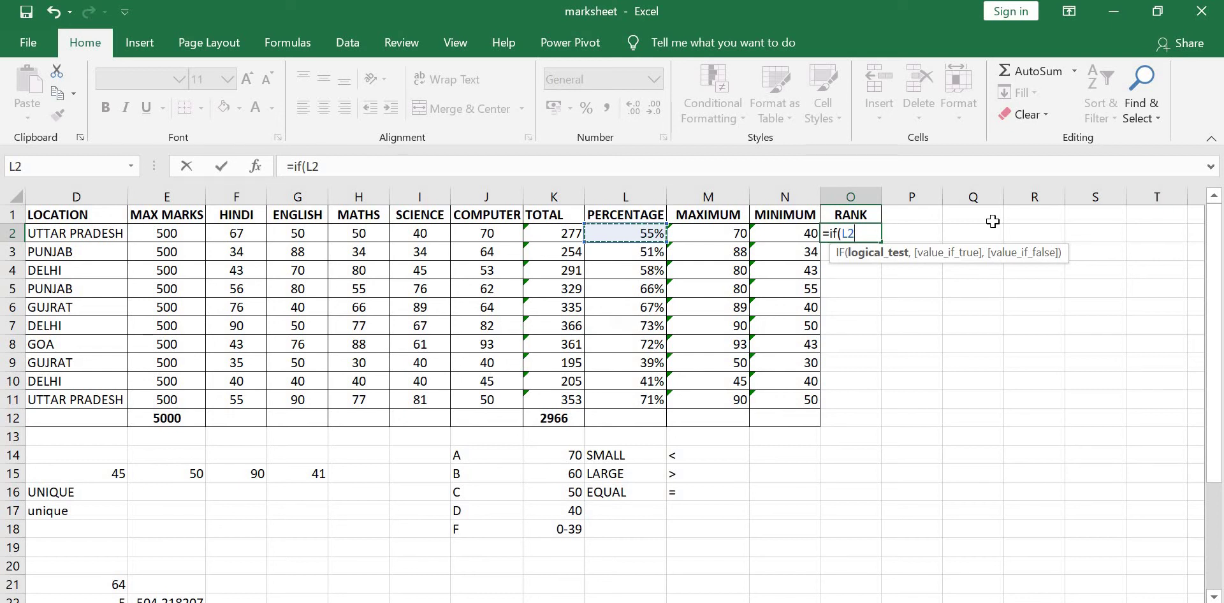
type(">70")
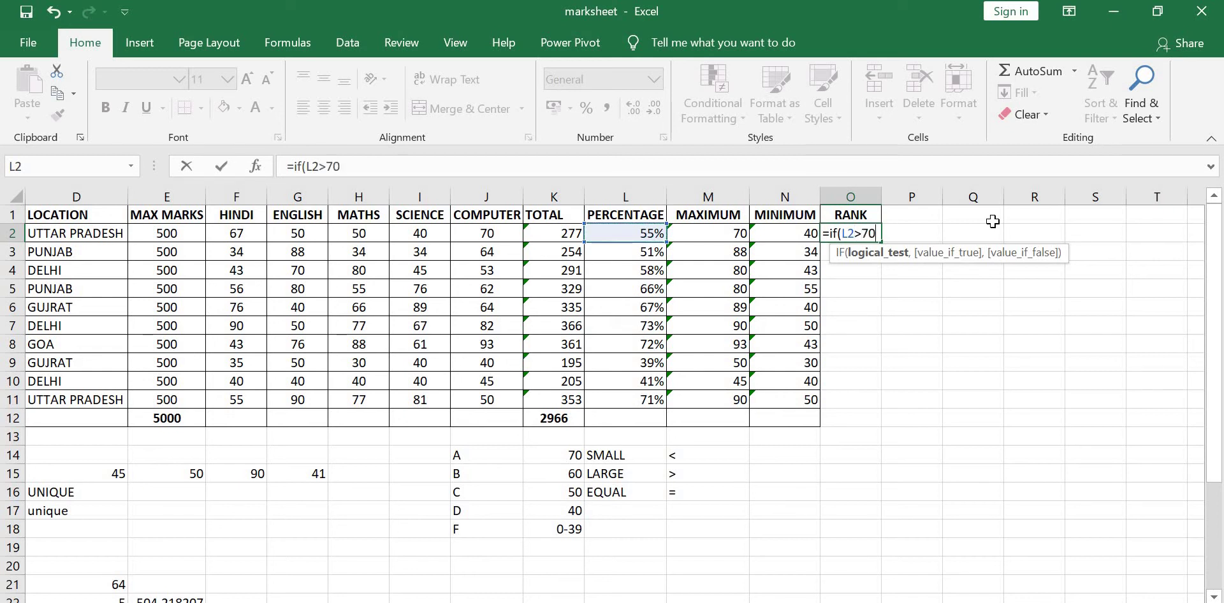
type("%")
type(".")
type("\"")
type("A")
type("\"")
Fix the typo and extend O2 to =IF(L2>70%,"A",IF(L2>60%,"B".
key("BackSpace")
key("BackSpace")
key("BackSpace")
type(",")
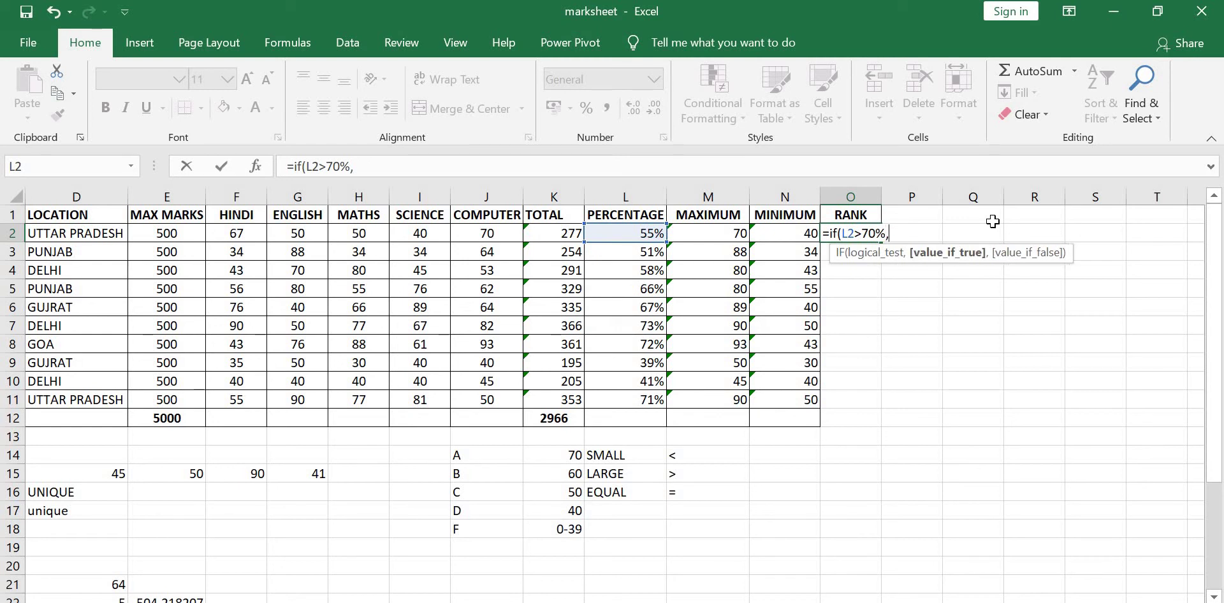
type("\"A")
type("\"")
type(",")
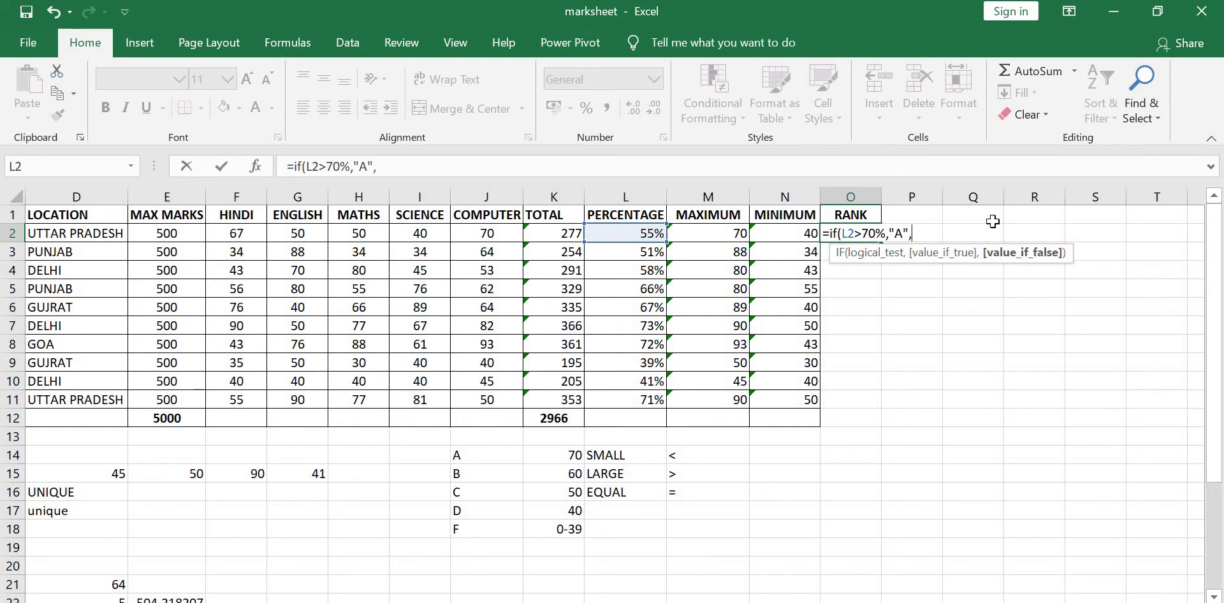
type("if(")
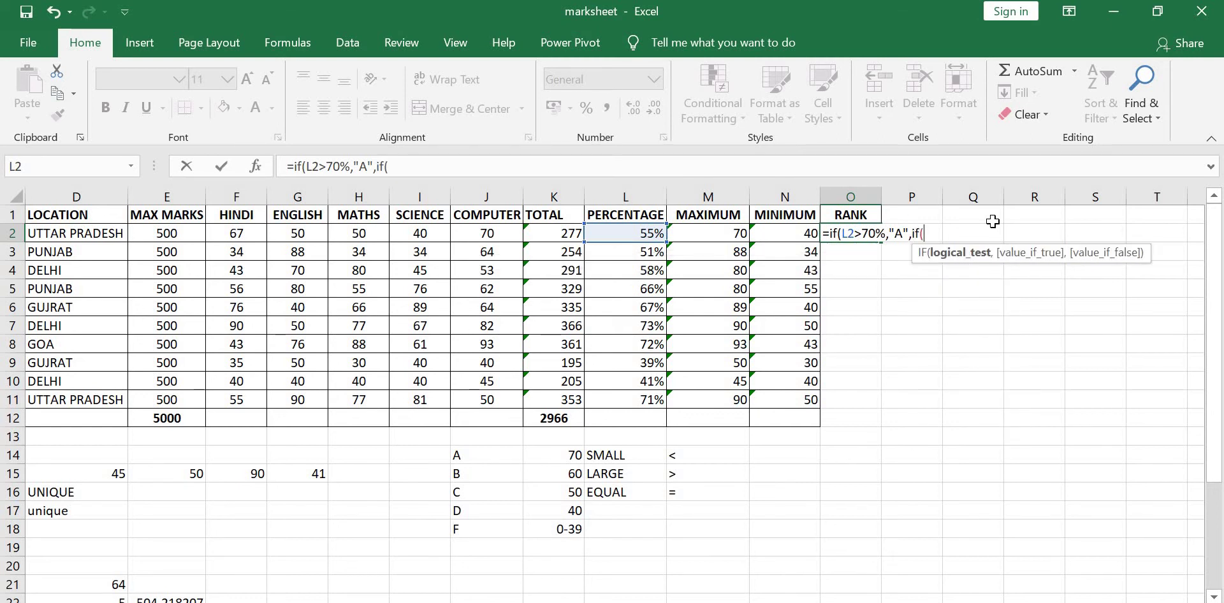
key("Left")
key("Left")
key("Left")
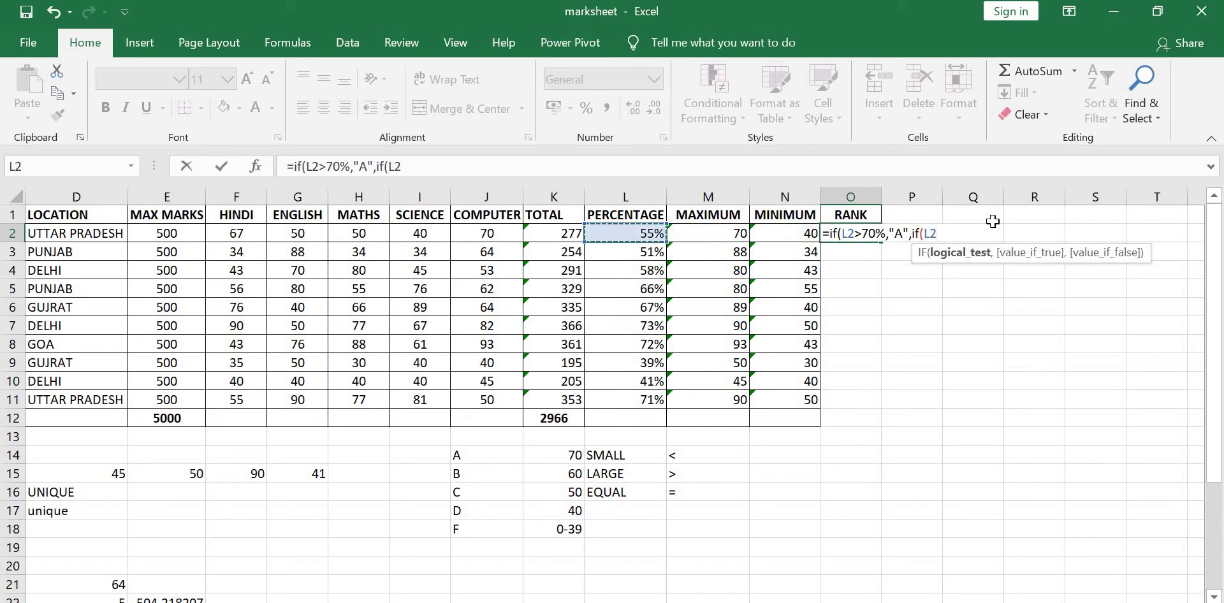
type(">6")
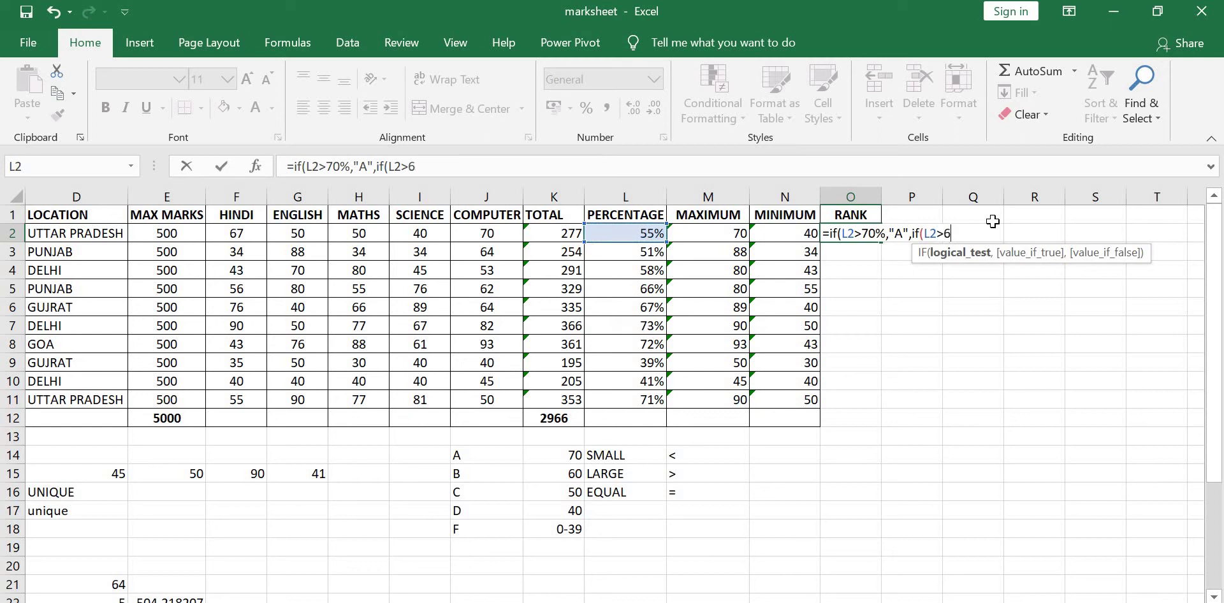
type("0%")
type(",")
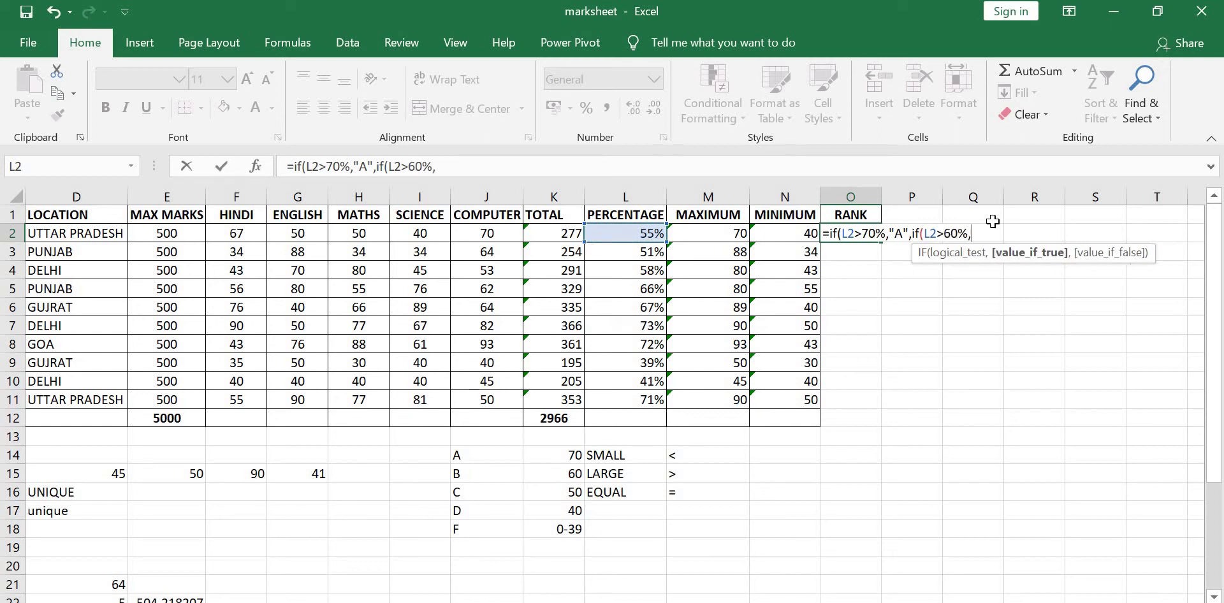
type("\"B")
type("\"")
Add nested tests L2>50% giving C and L2>40% giving C, otherwise F.
type(",i")
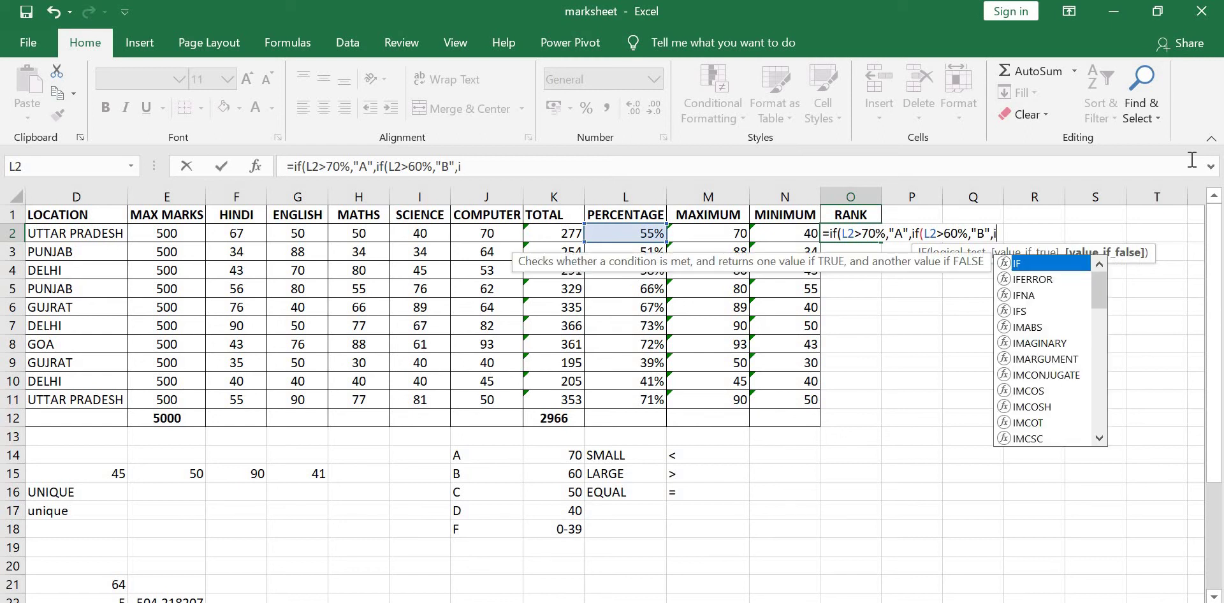
type("f(")
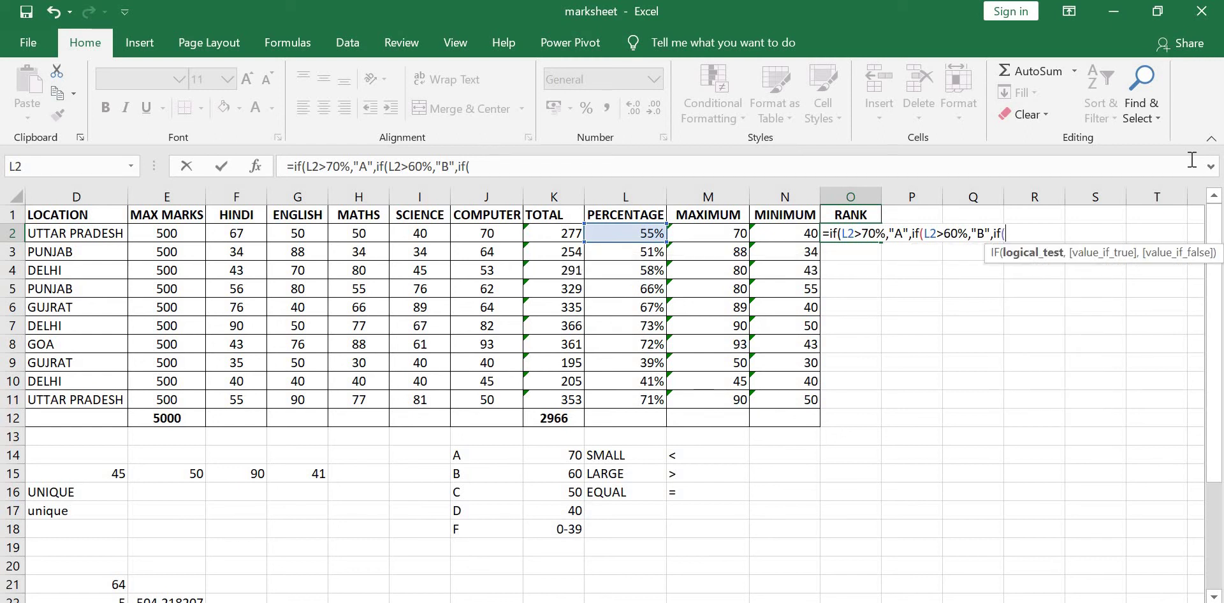
key("Left")
key("Left")
key("Left")
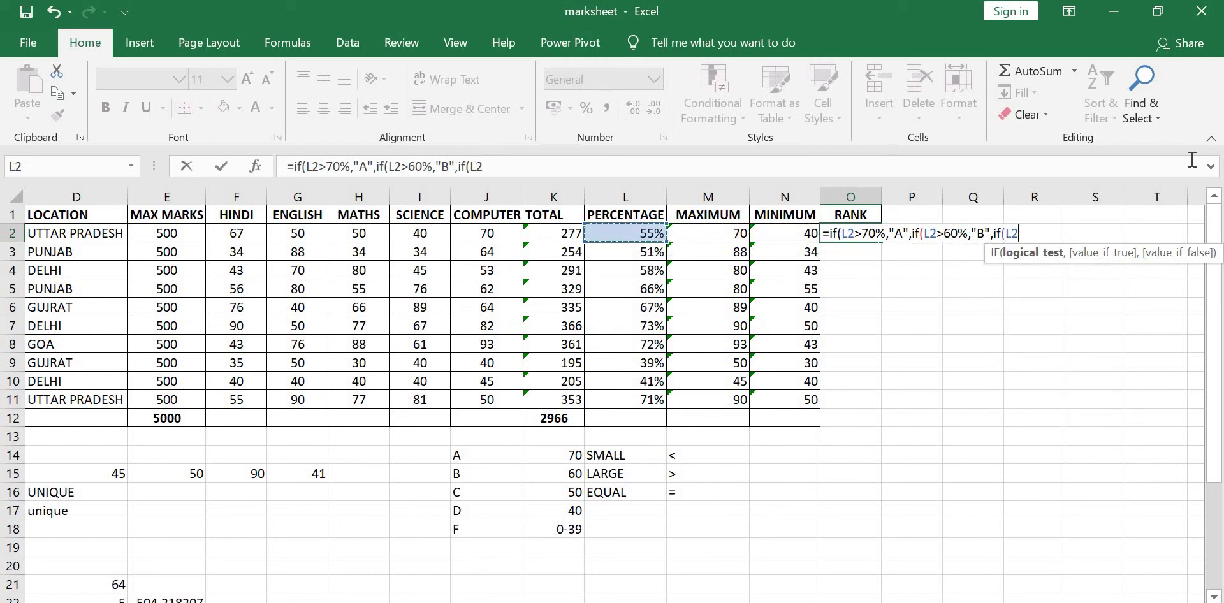
type(">")
type("50")
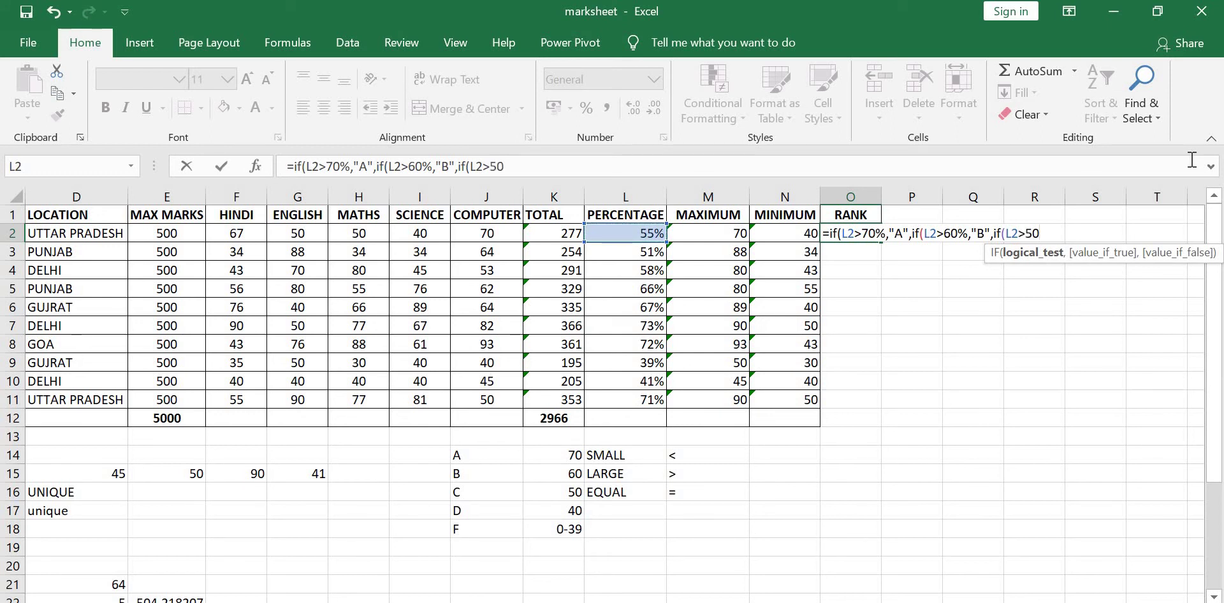
type("%")
type(",\"")
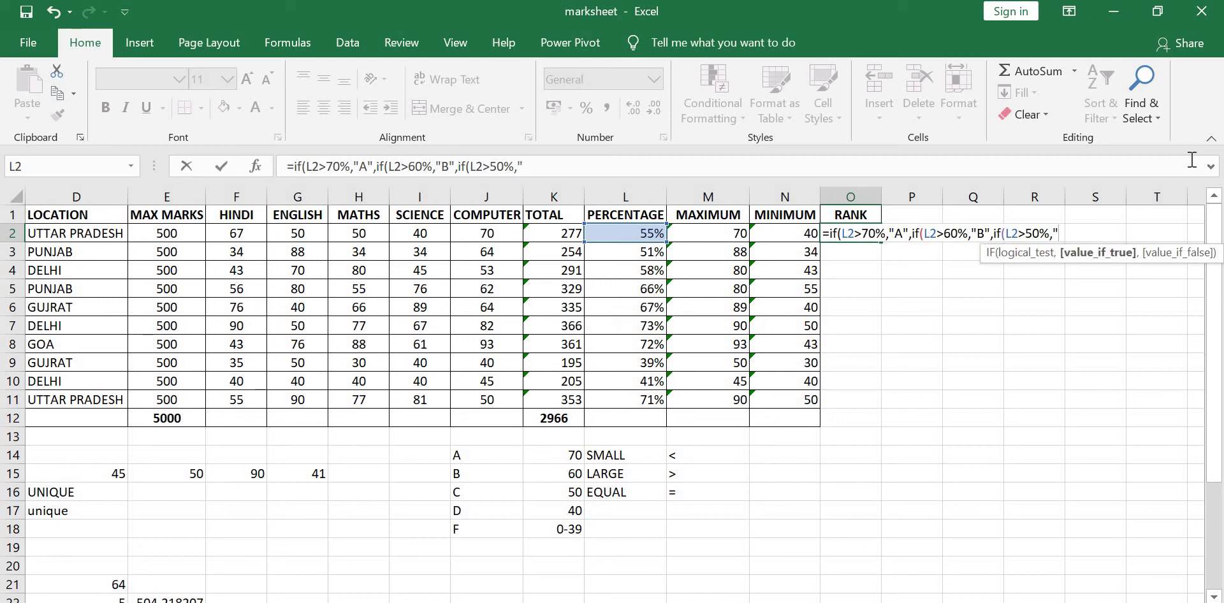
type("C\"")
type(",")
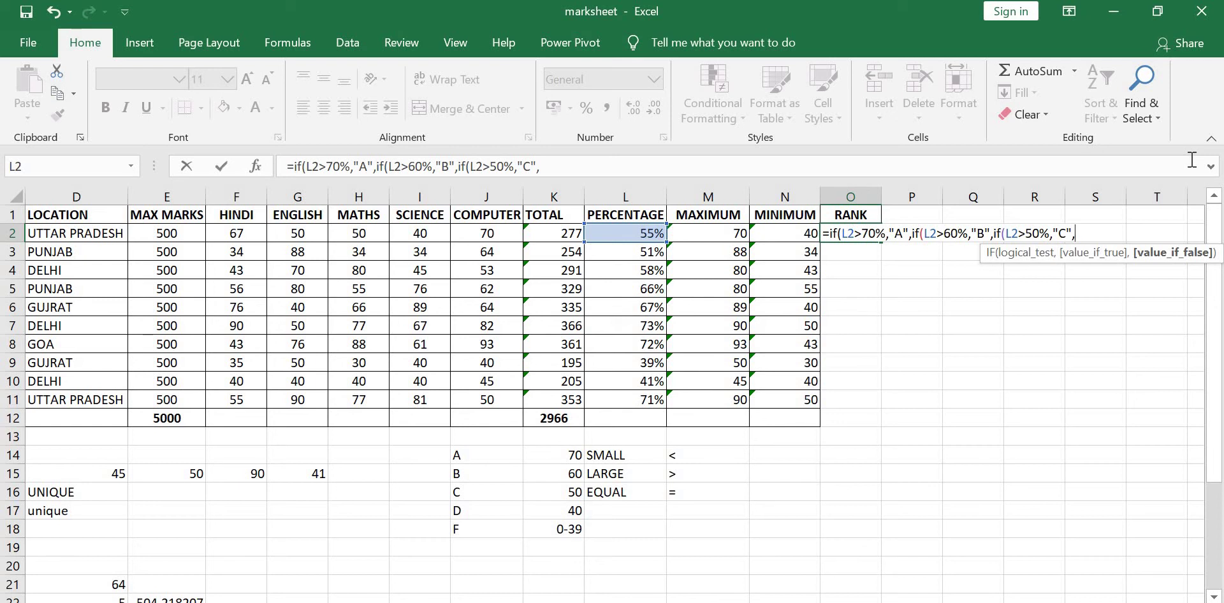
type("if")
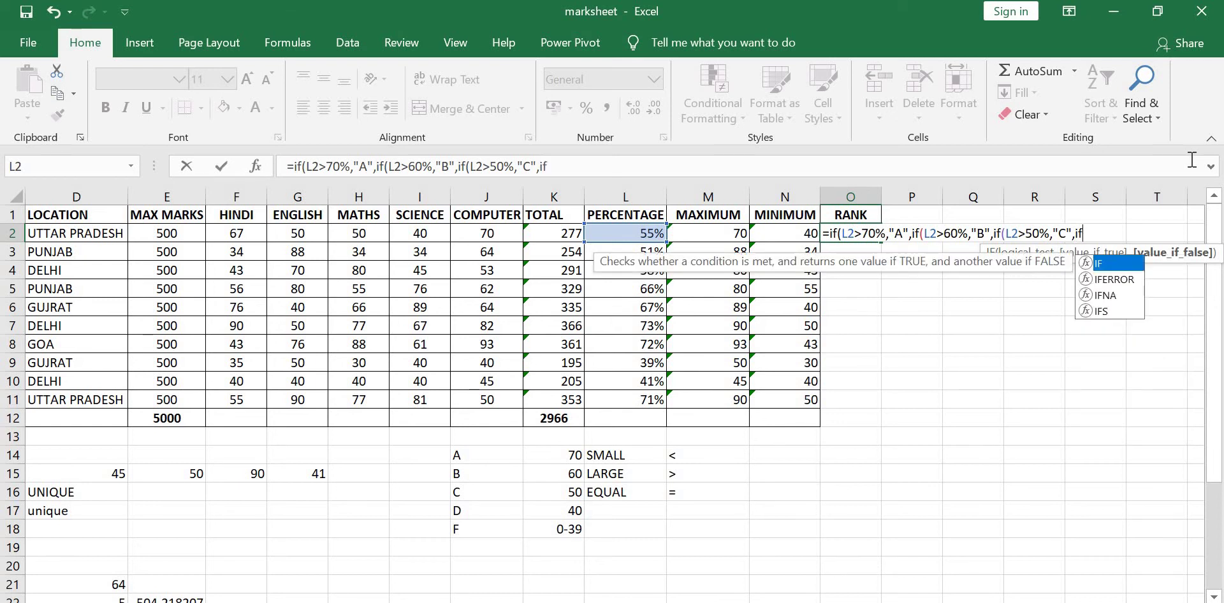
type("(")
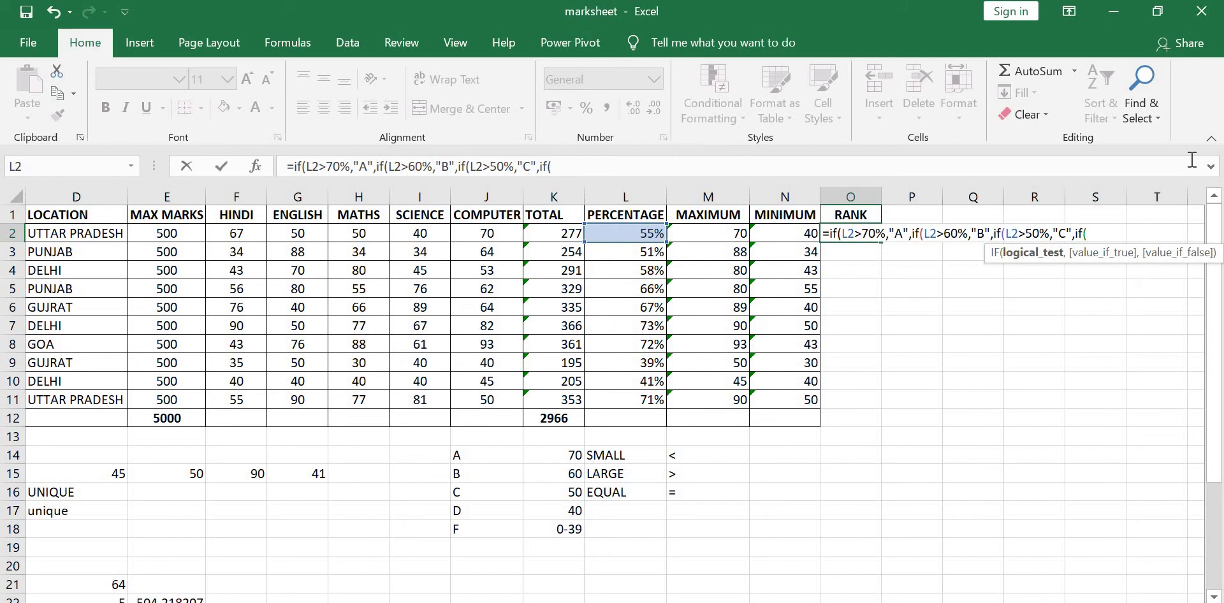
key("Left")
key("Left")
key("Left")
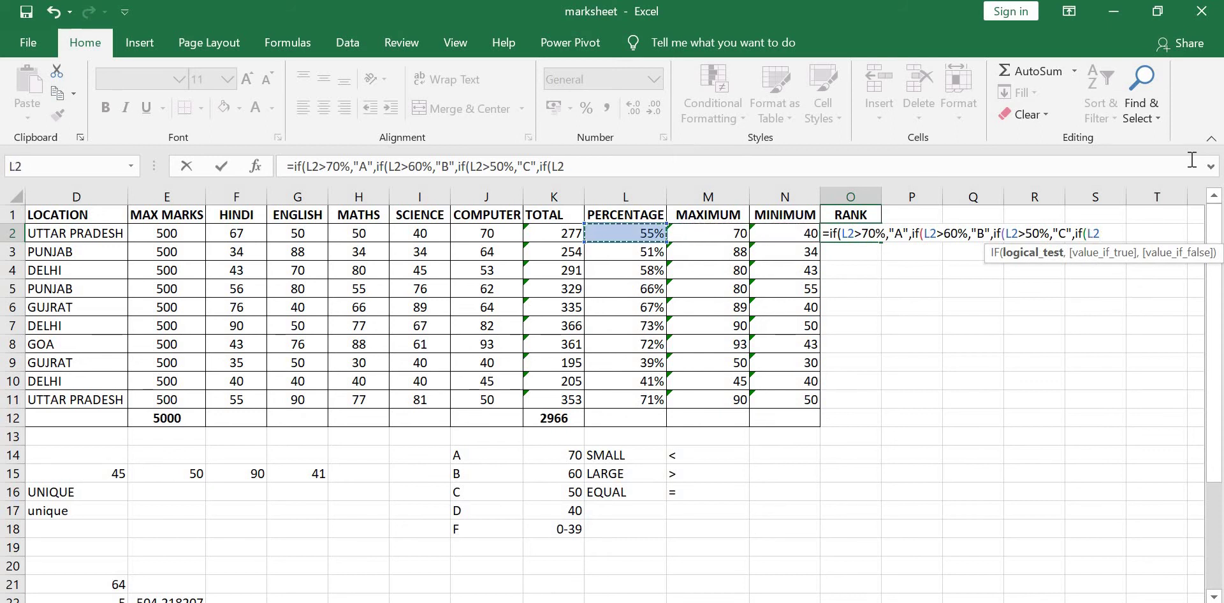
type(">")
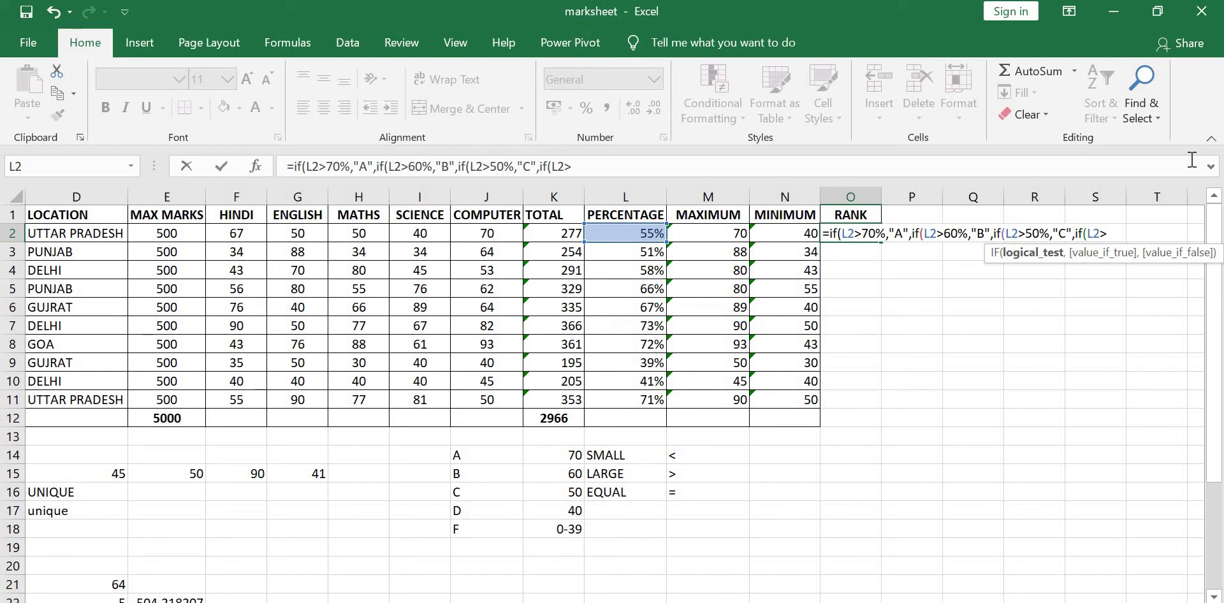
type("40")
type("%")
type(",")
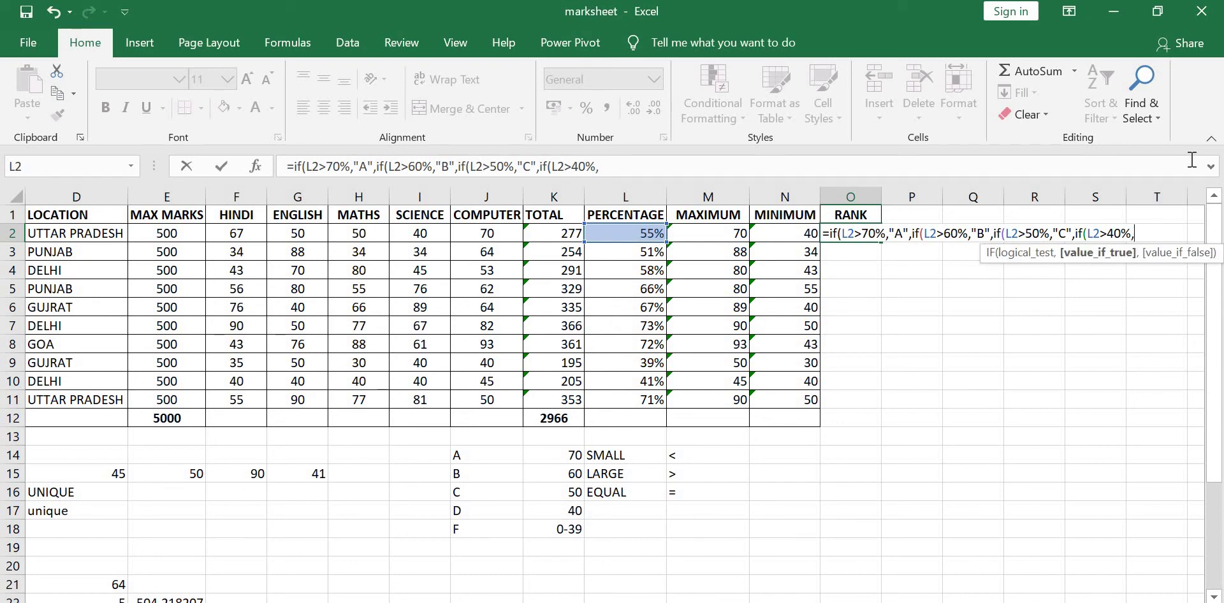
type("\"")
type("C\"")
type(",")
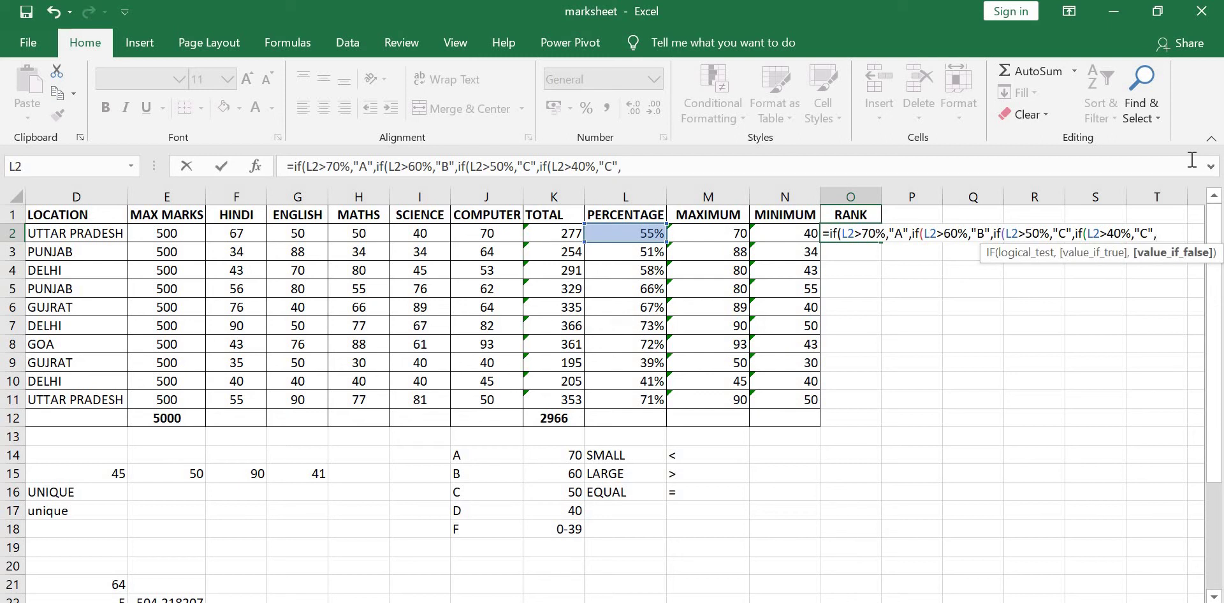
type("\"")
type("F\"")
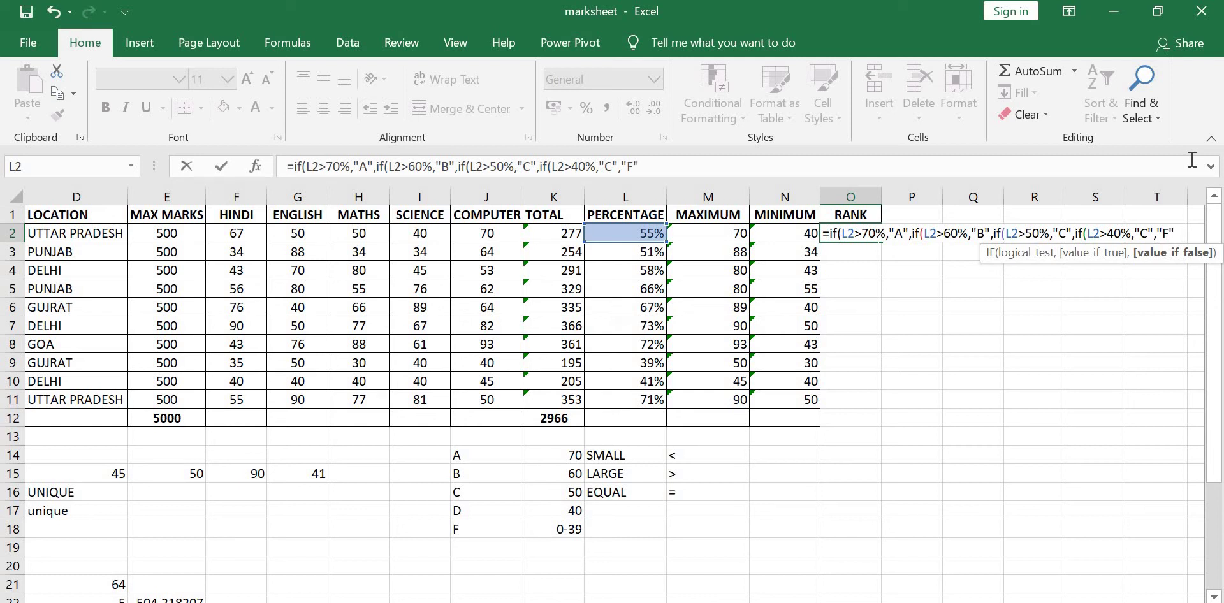
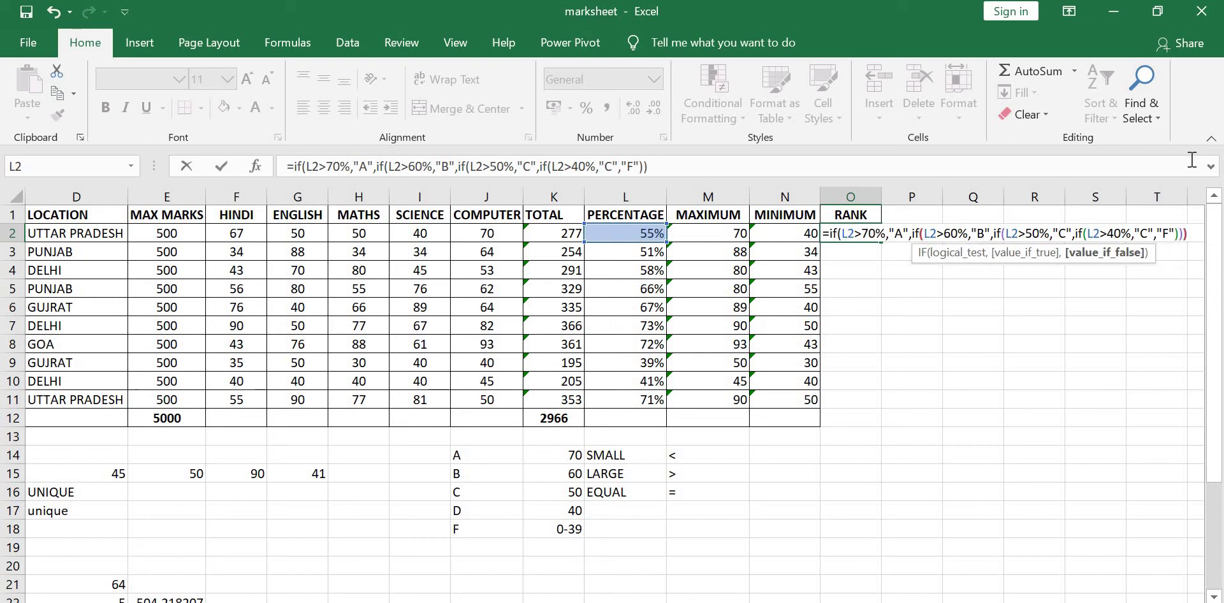
Close the nested IF in O2 with its final brackets so it returns C for 55%.
type(")")
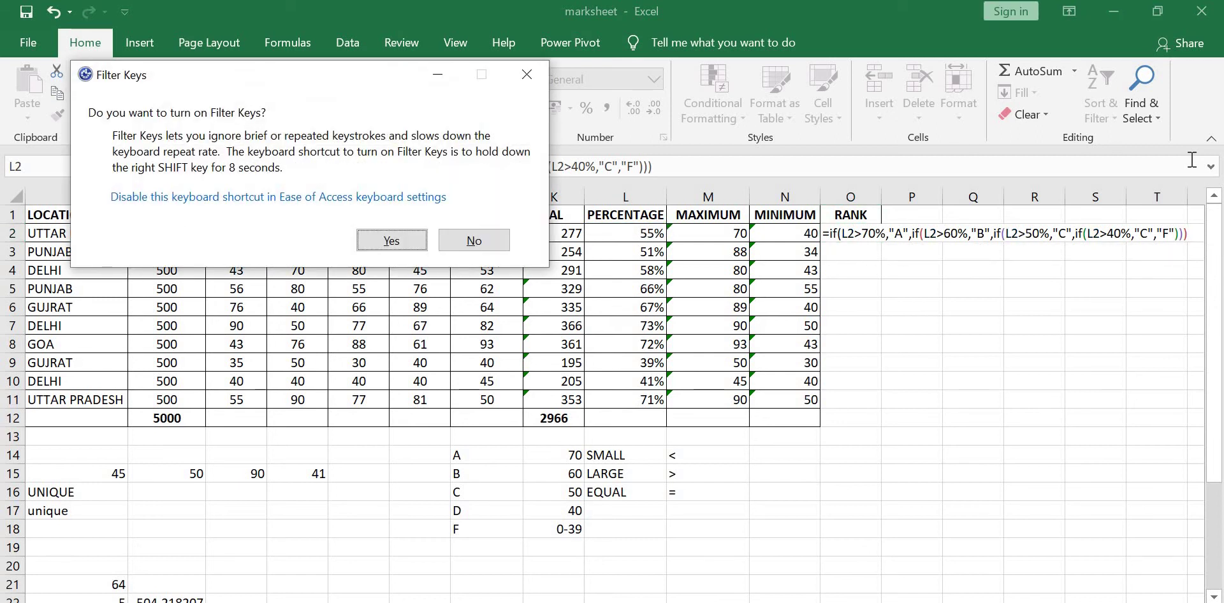
key("Escape")
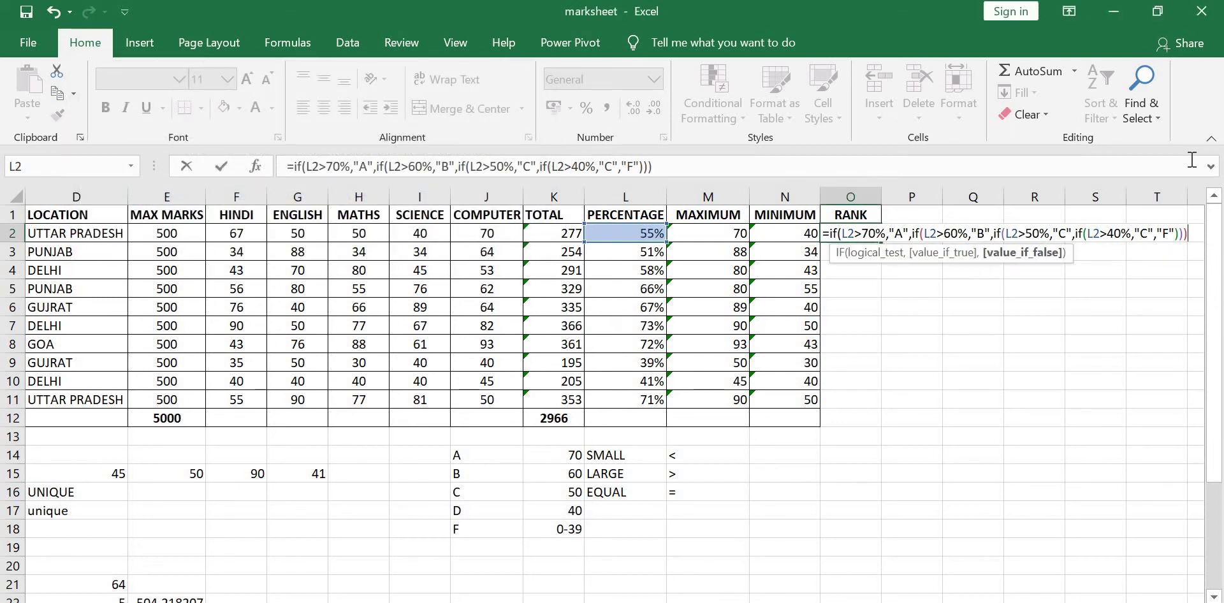
type(")")
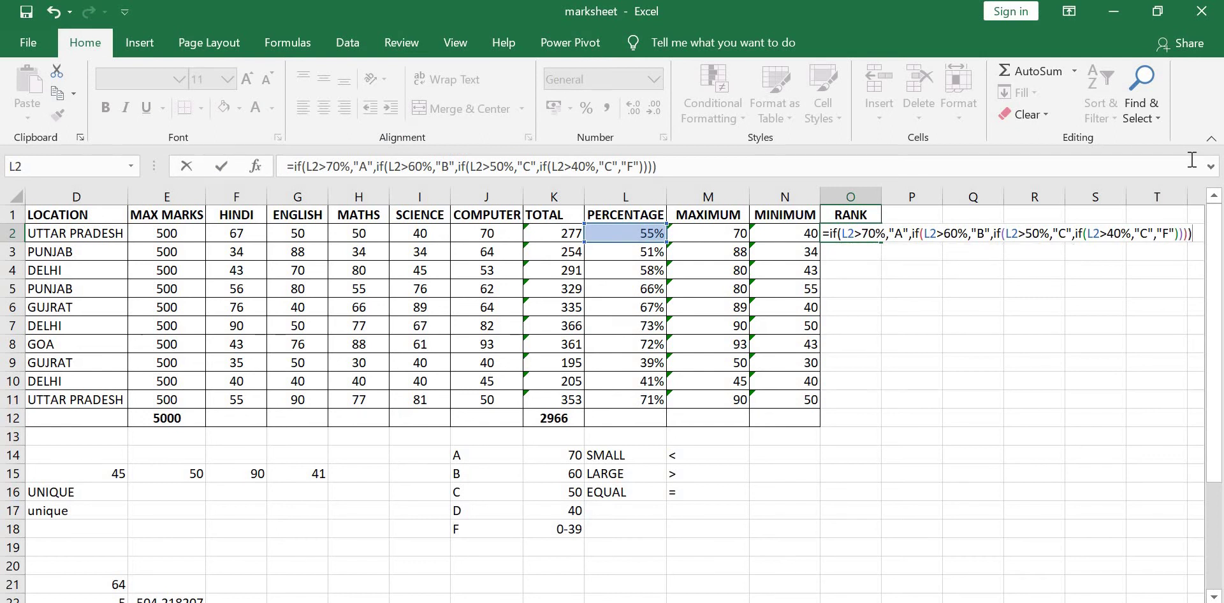
key("Return")
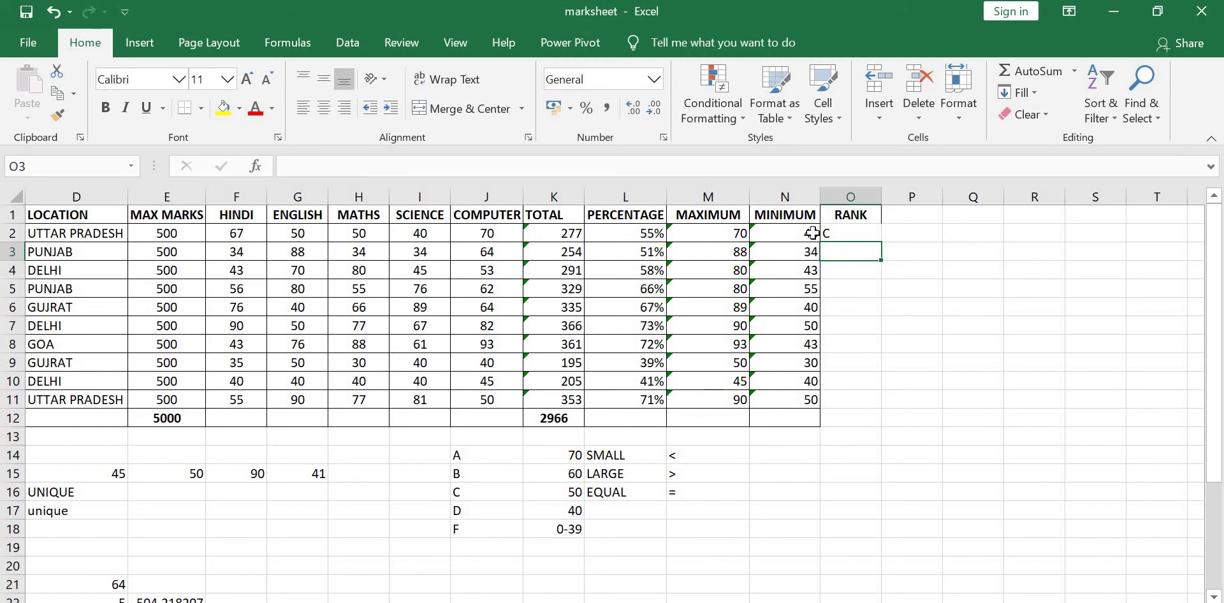
Fill O2's grade formula down to O11 and check O11 against L11's percentage.
left_click(849, 233)
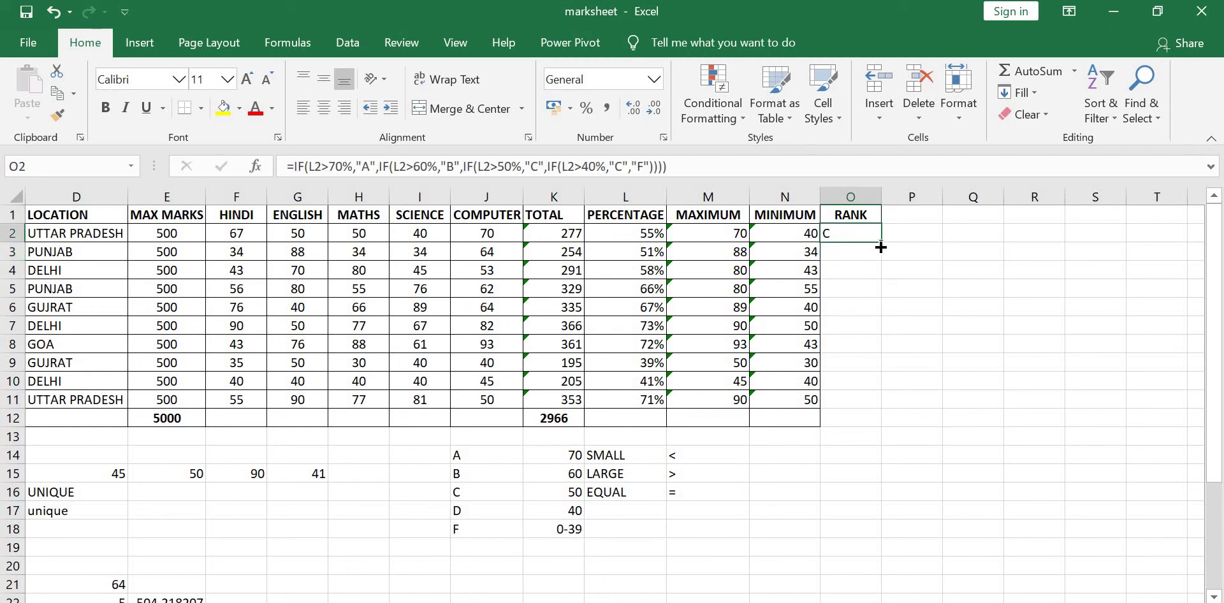
left_click_drag(881, 242, 887, 410)
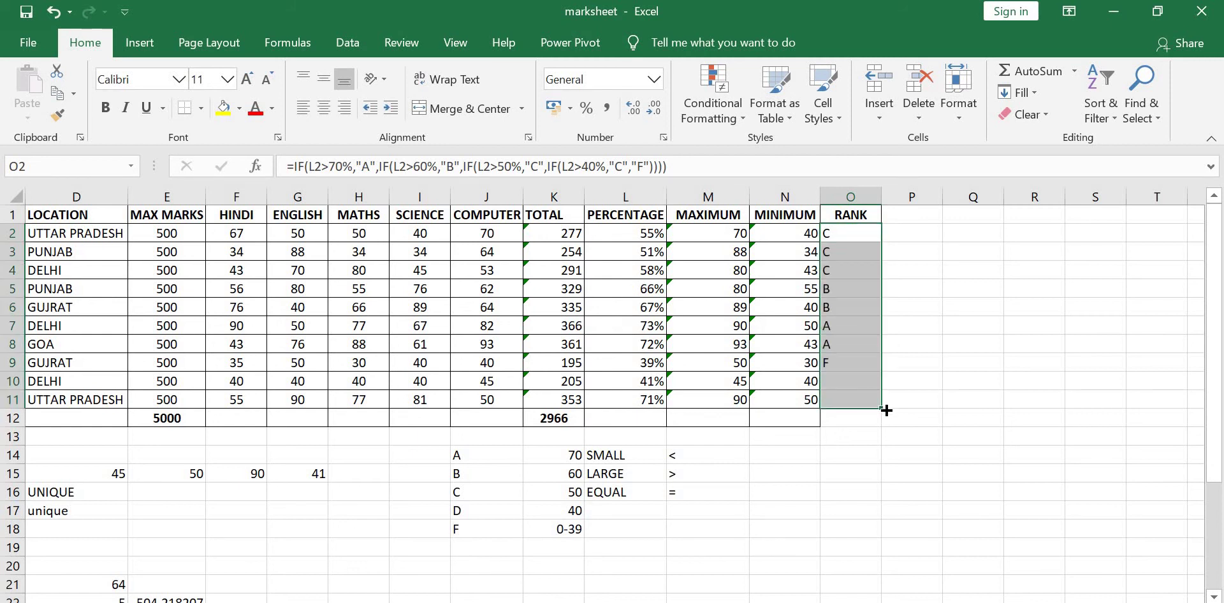
left_click(842, 400)
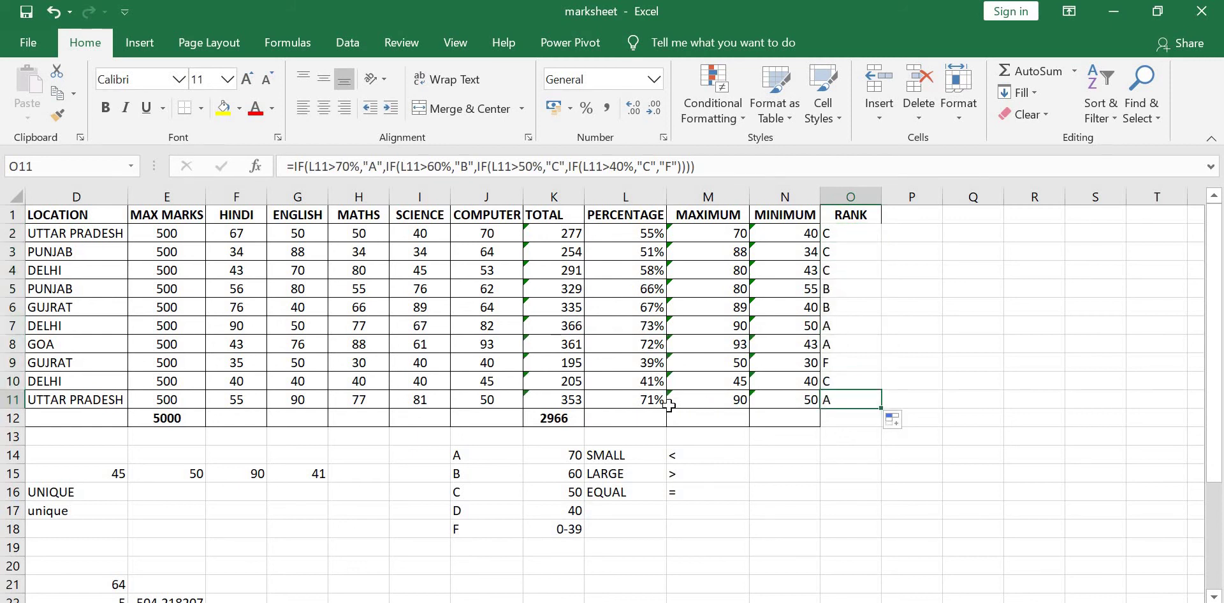
left_click(642, 402)
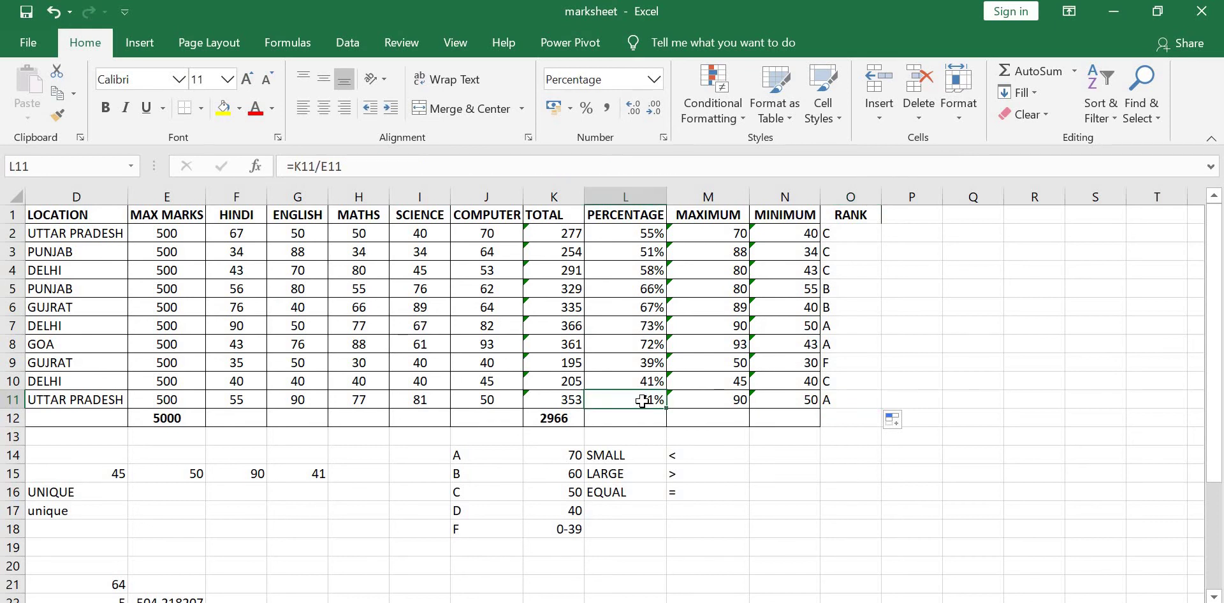
Compare the grades in O5–O8 with their percentages in L5–L8.
left_click(829, 345)
left_click(636, 346)
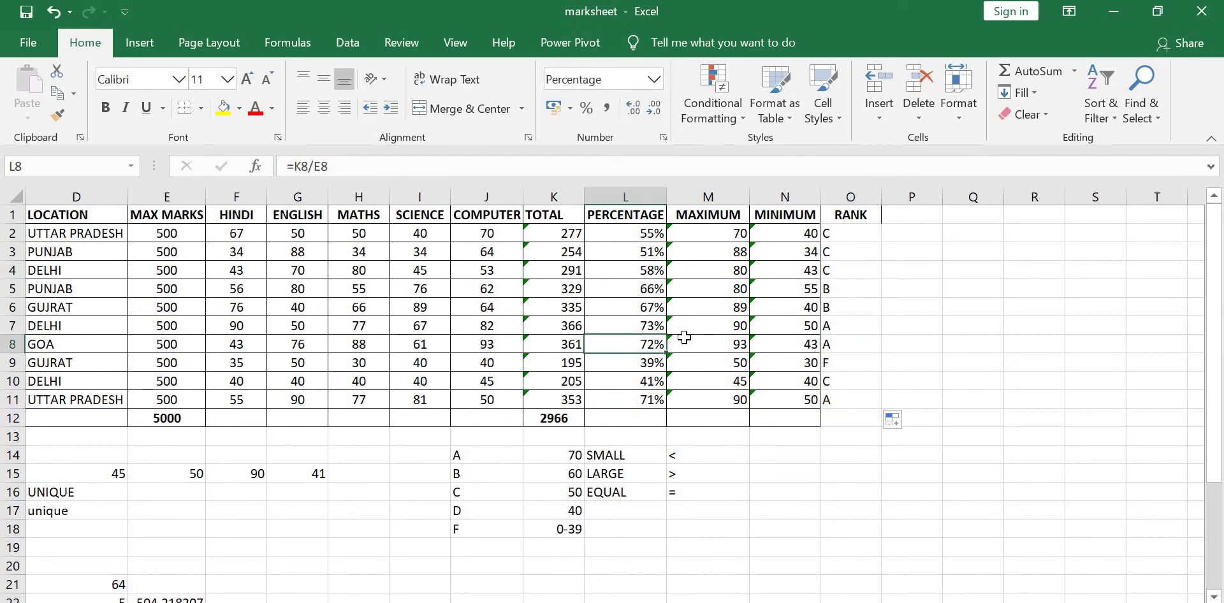
left_click(829, 326)
left_click(638, 328)
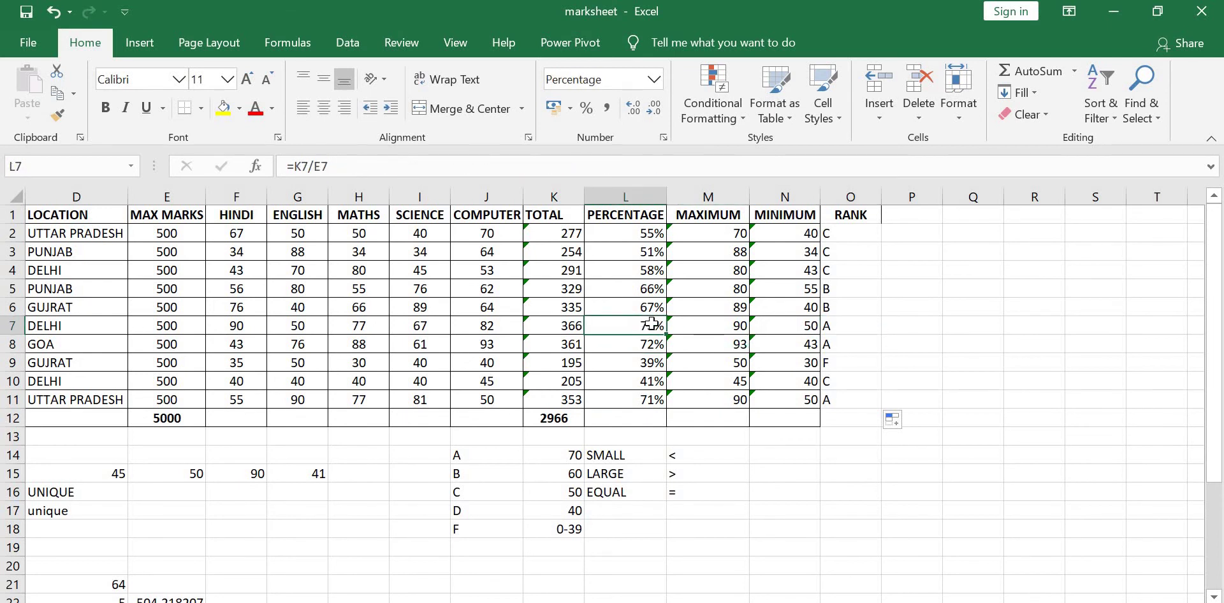
left_click(829, 291)
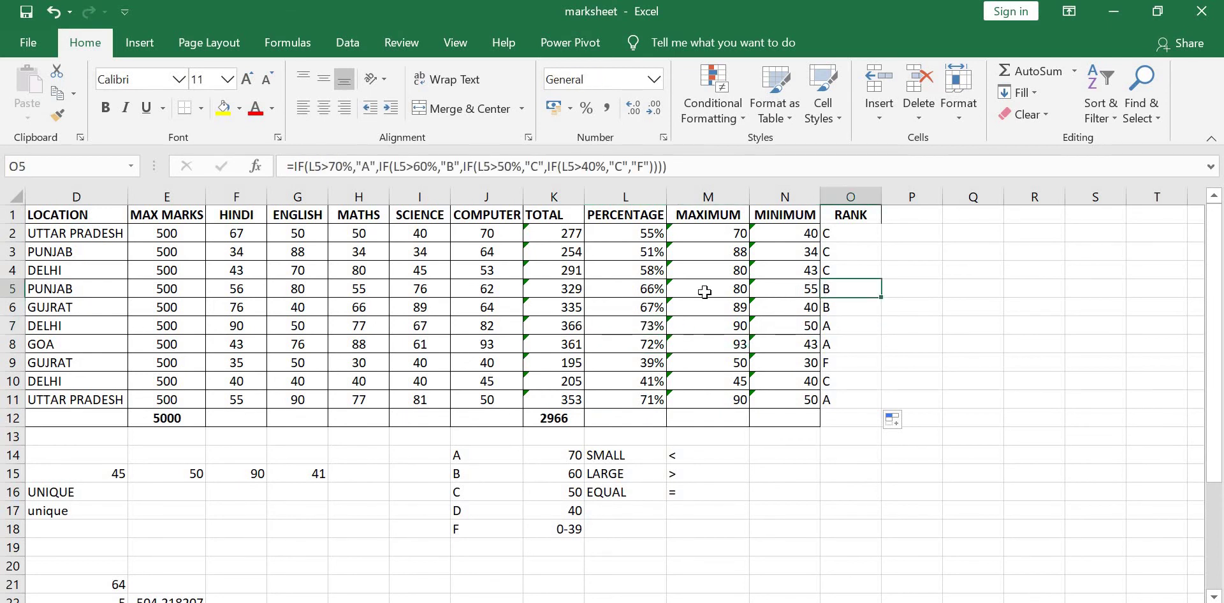
left_click(657, 291)
left_click(843, 309)
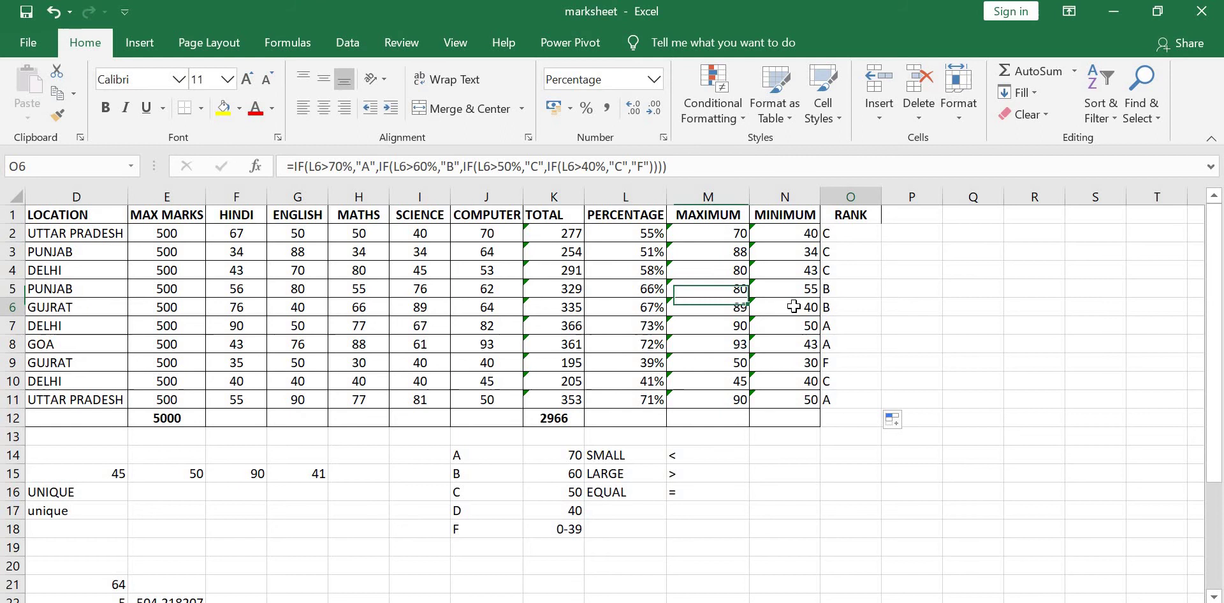
left_click(610, 308)
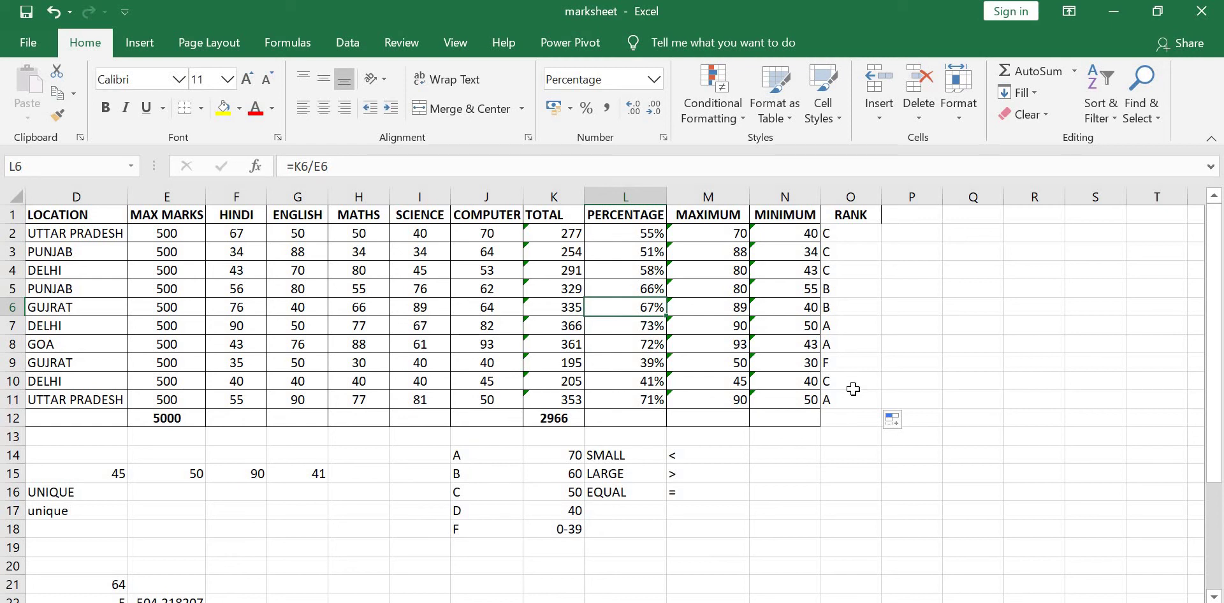
Delete O2's grade and undo it, then clear the grade formula from O3.
left_click(859, 239)
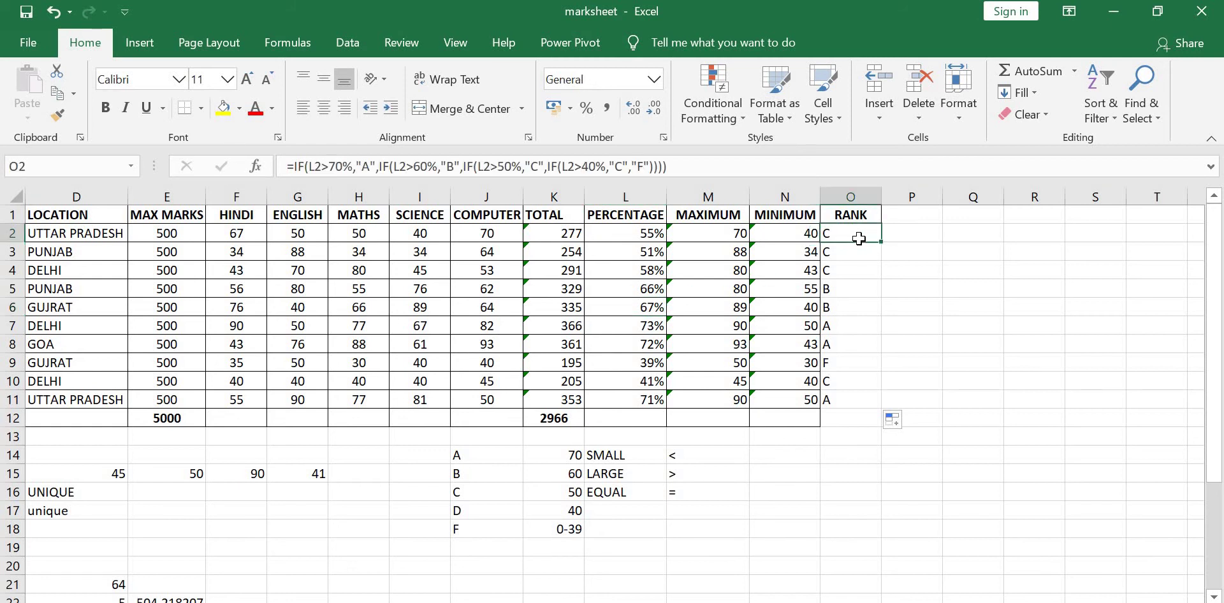
key("Delete")
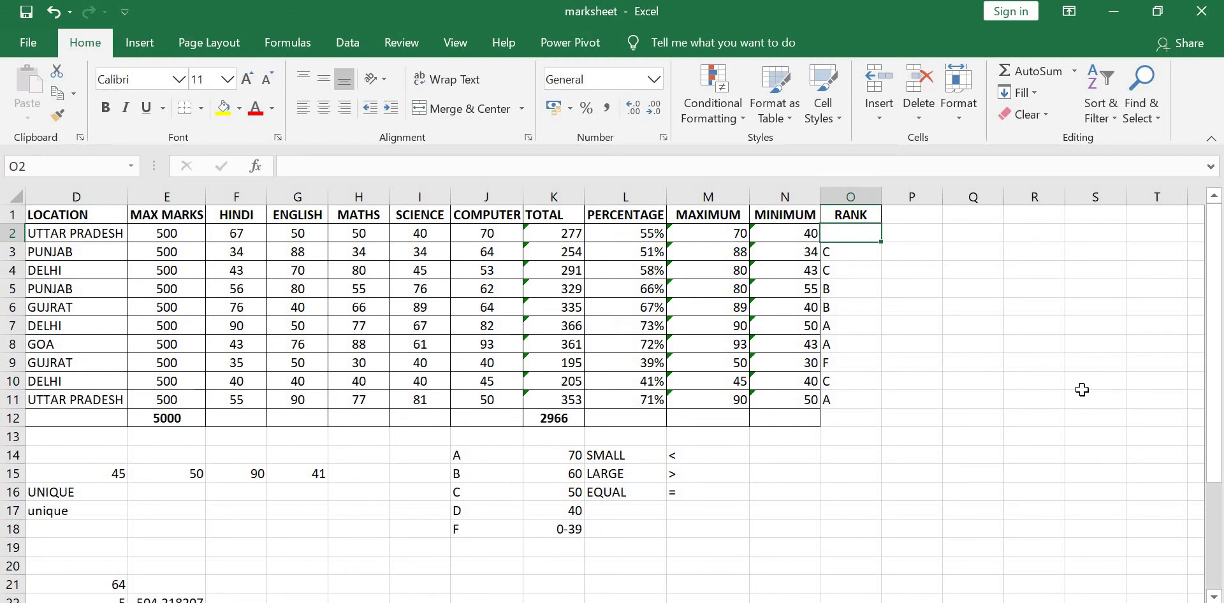
key("ctrl+z")
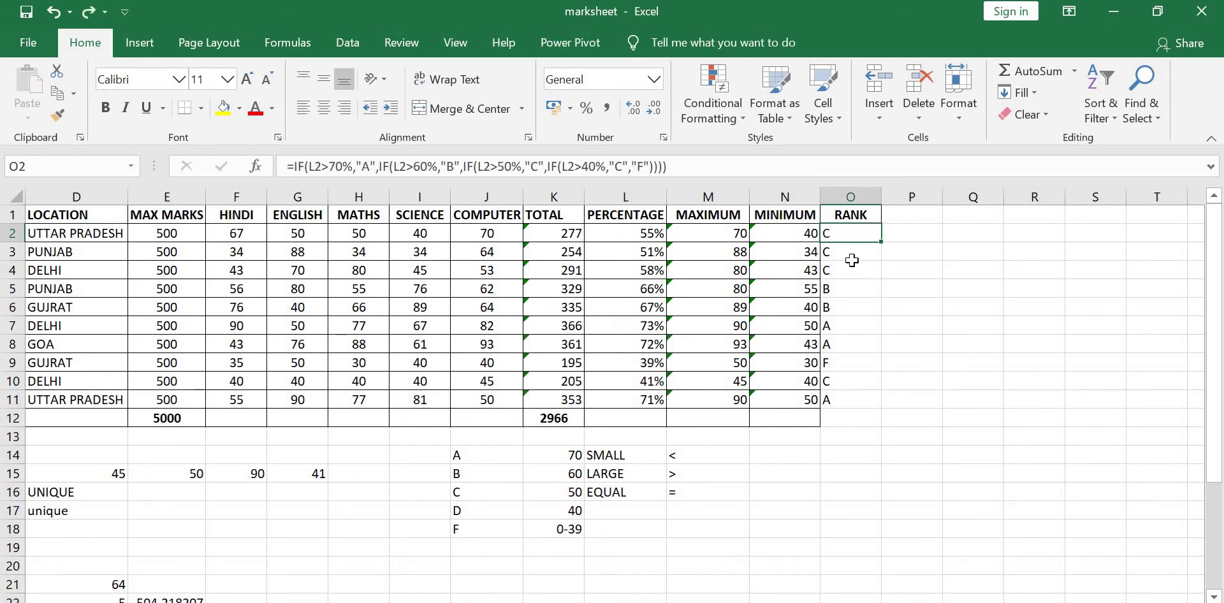
left_click(855, 252)
key("Delete")
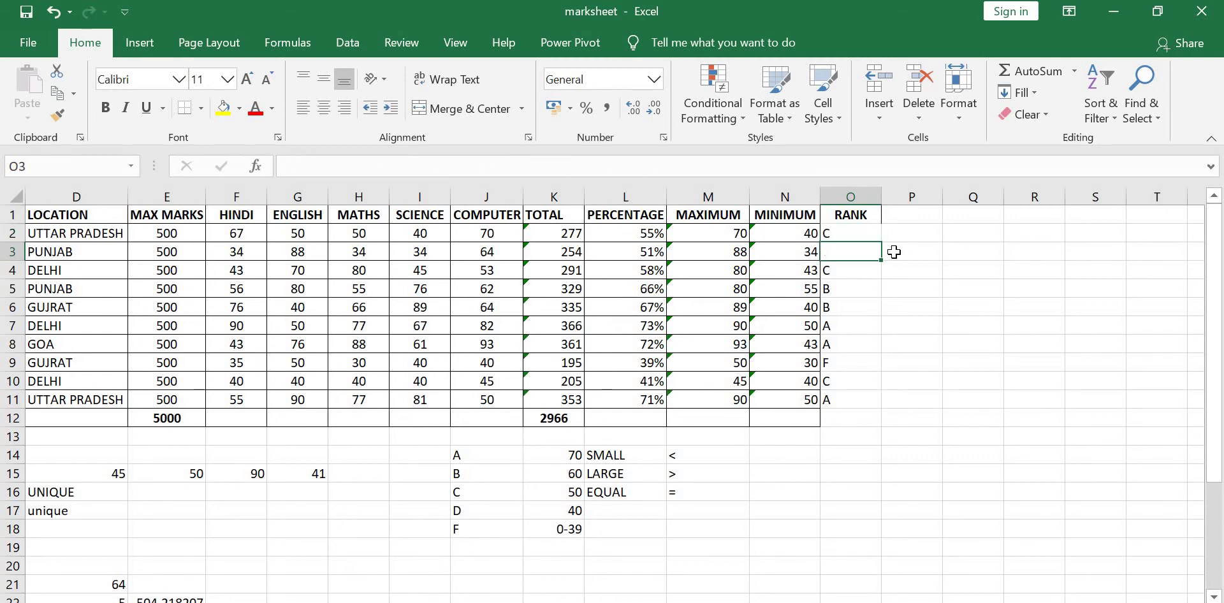
Start O3's formula as =if(L3>70%,"A",if(L3>60%,"B",if( using L3 references.
type("=")
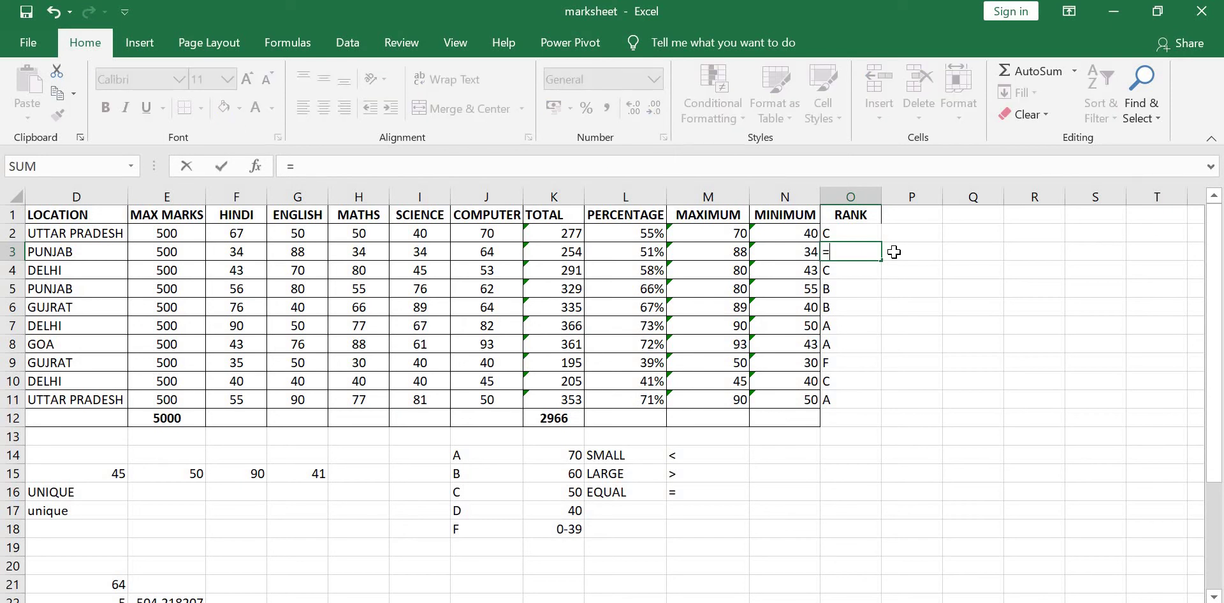
type("if(")
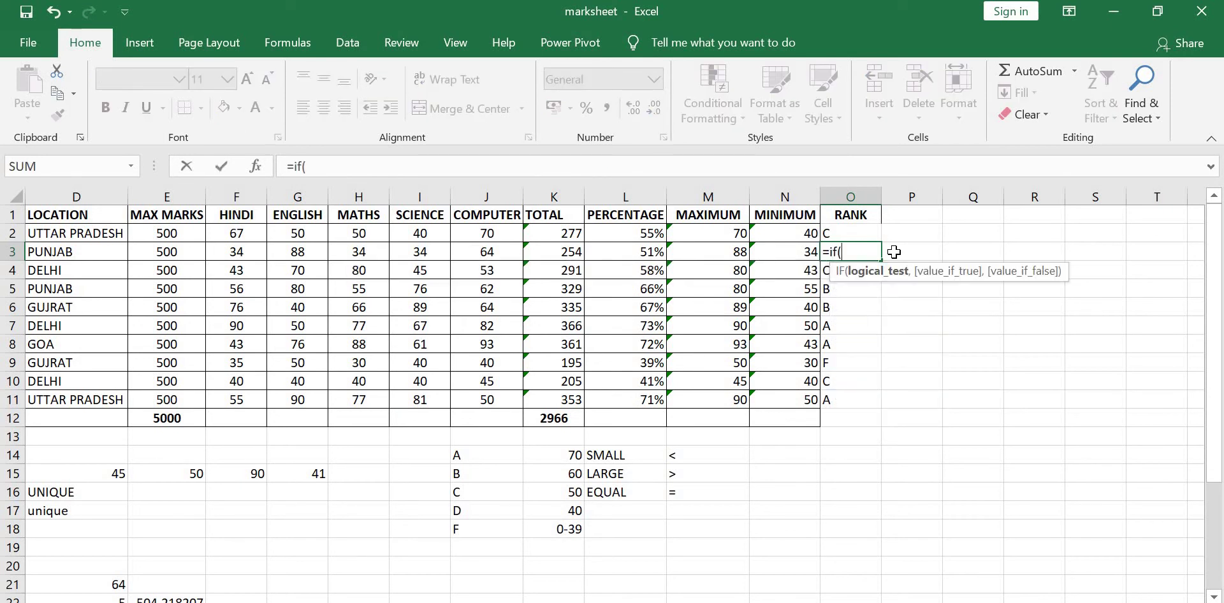
left_click(650, 253)
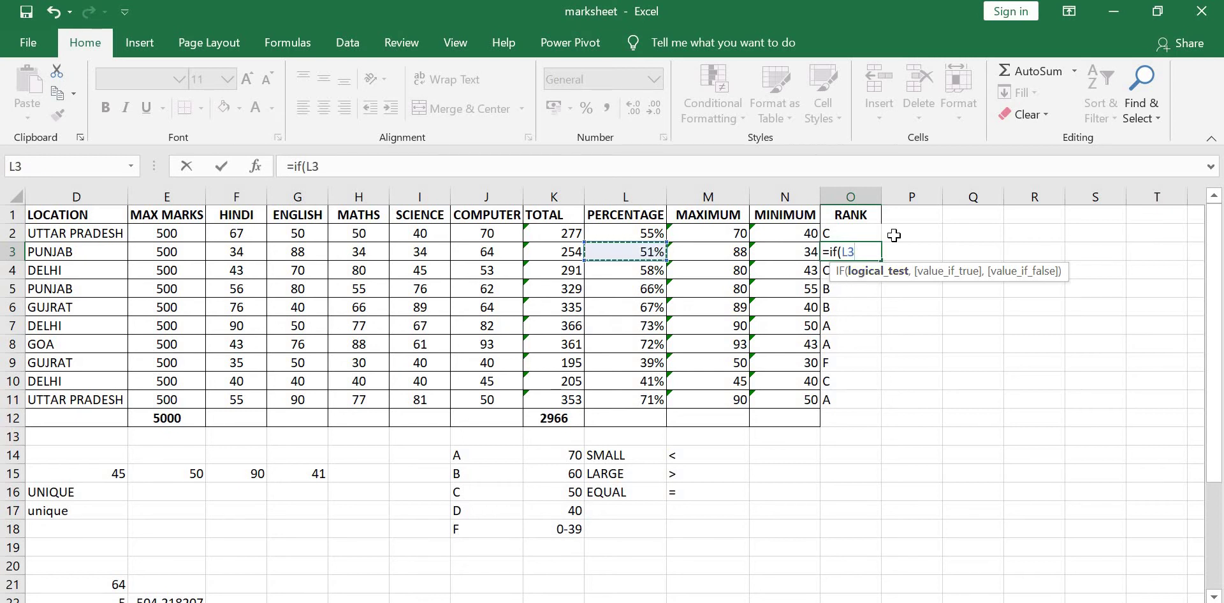
type(">70")
type("%")
type(",\"")
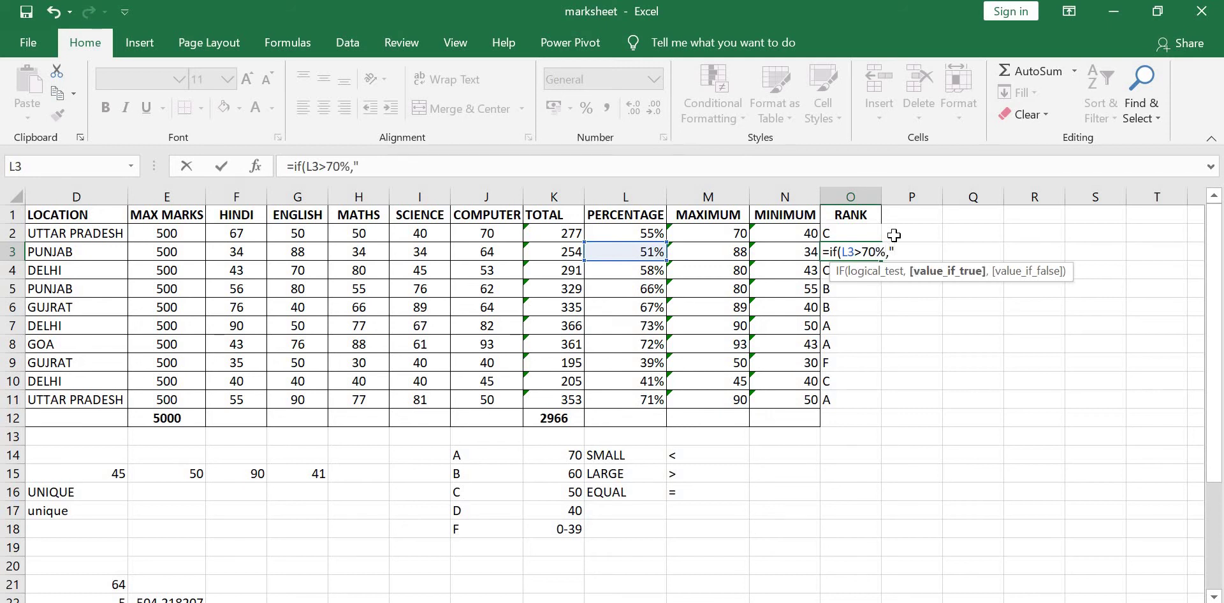
type("A\",")
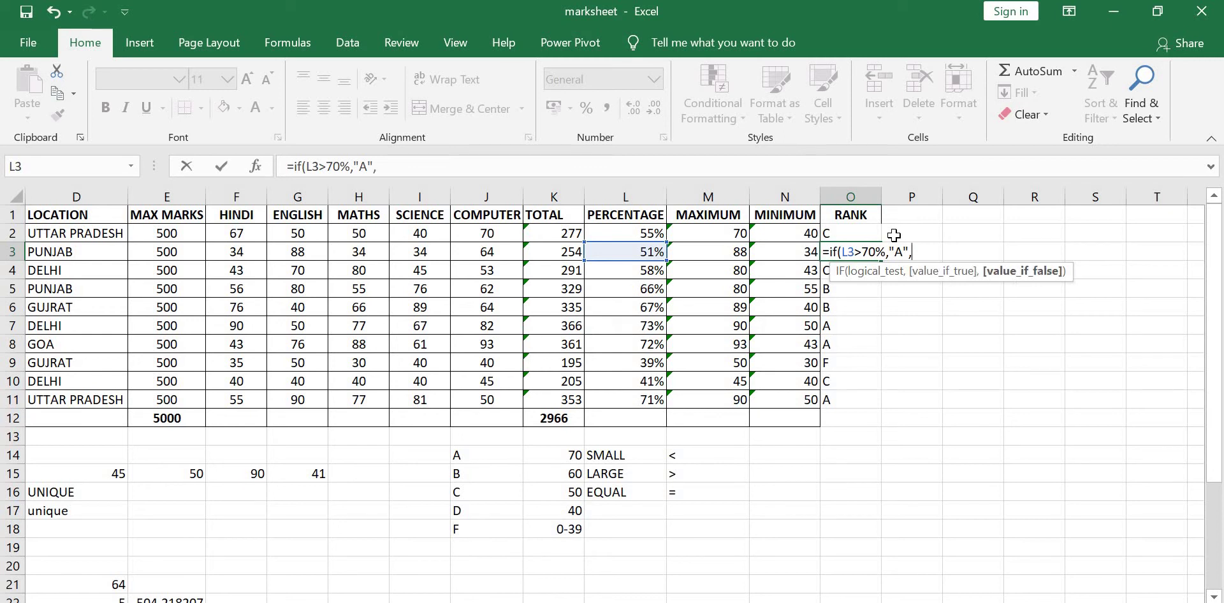
type("if")
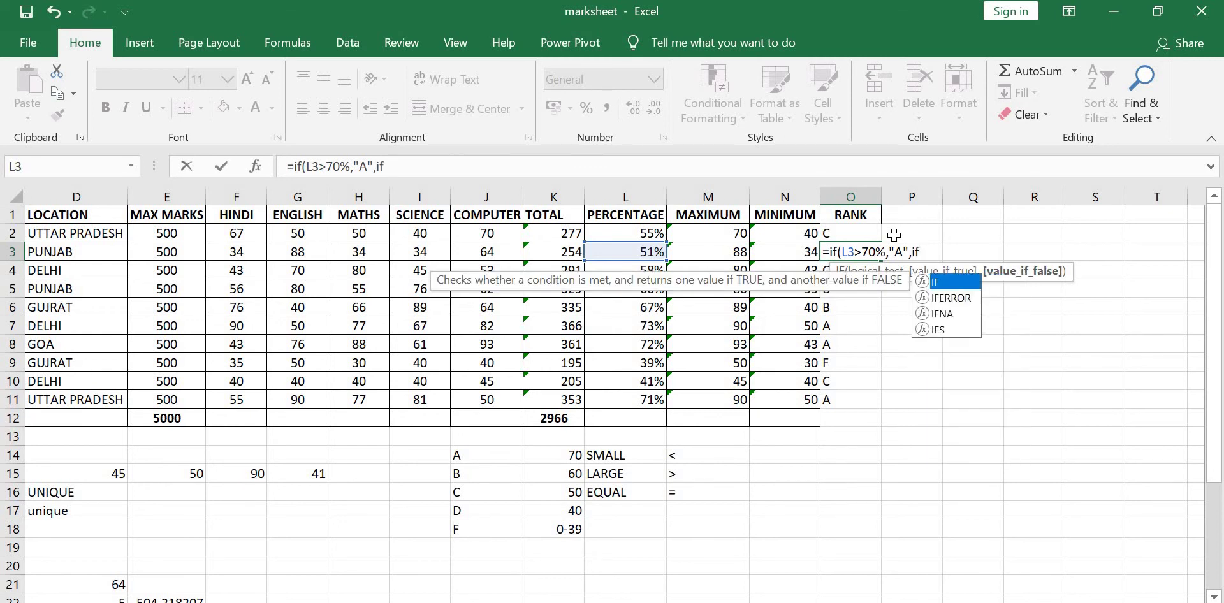
type("(")
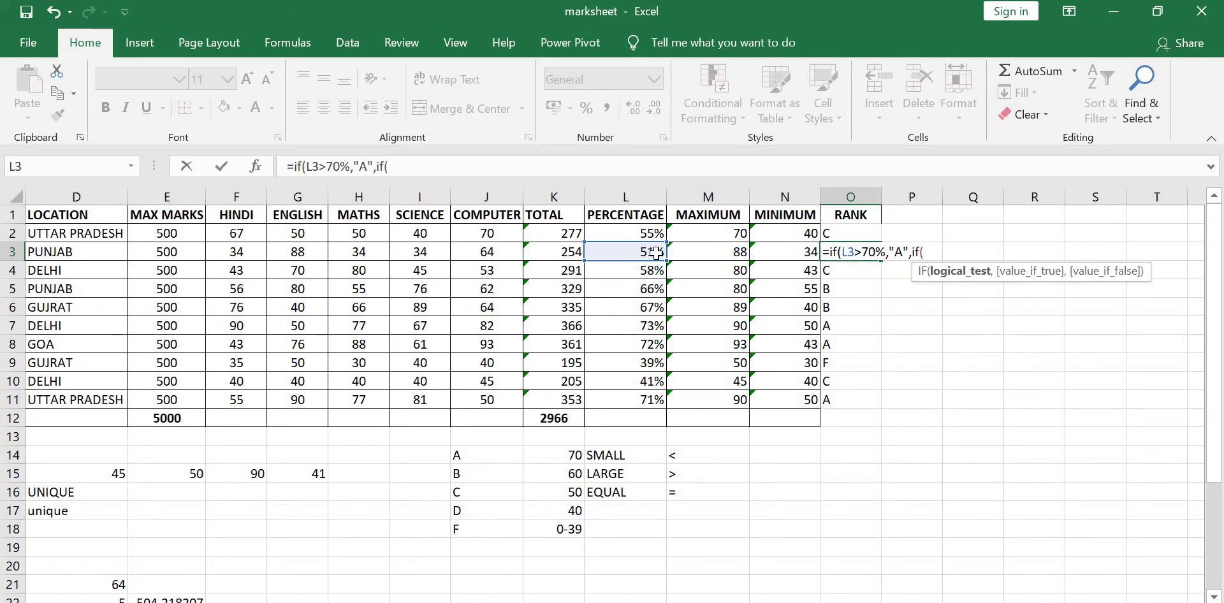
left_click(656, 253)
type(">")
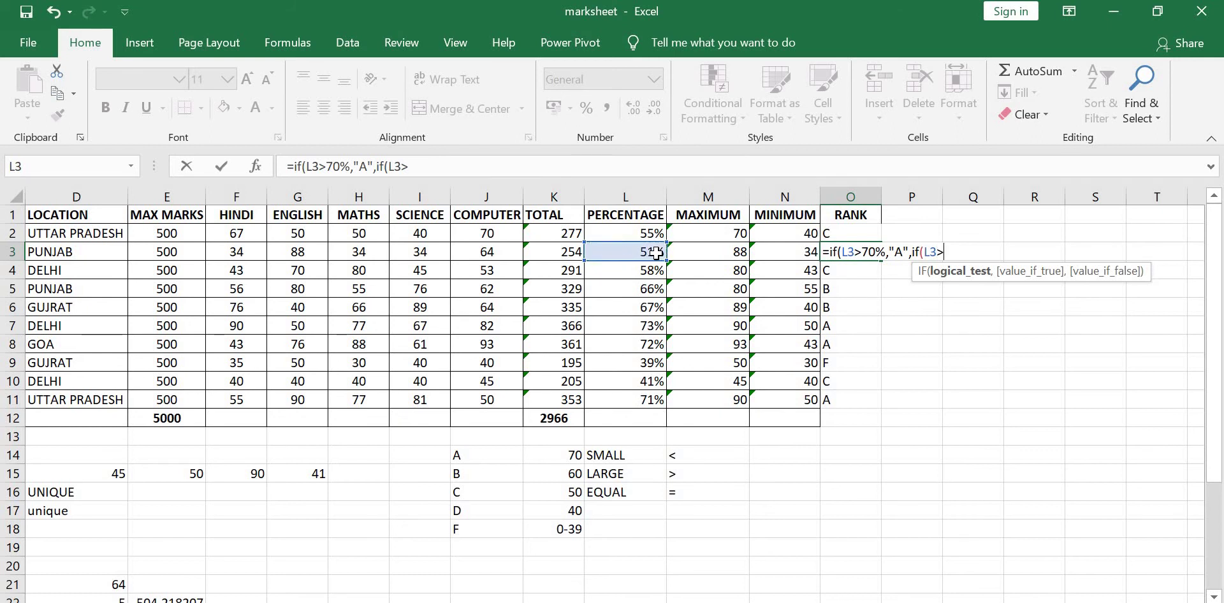
type("60")
type("%")
type(",\"")
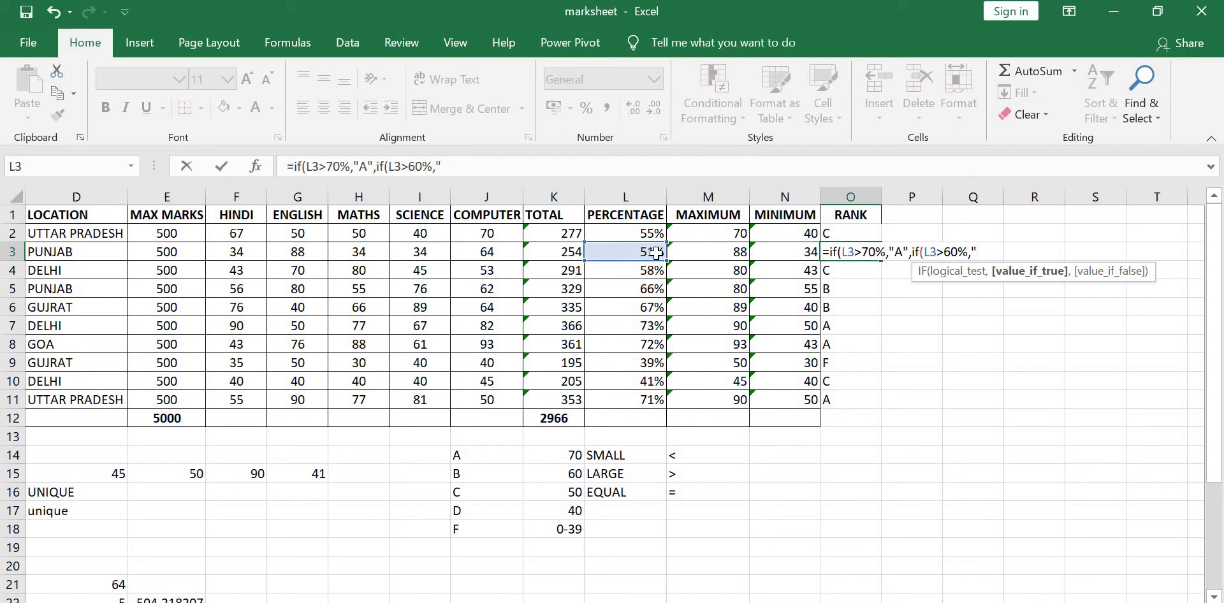
type("B\"")
type(",")
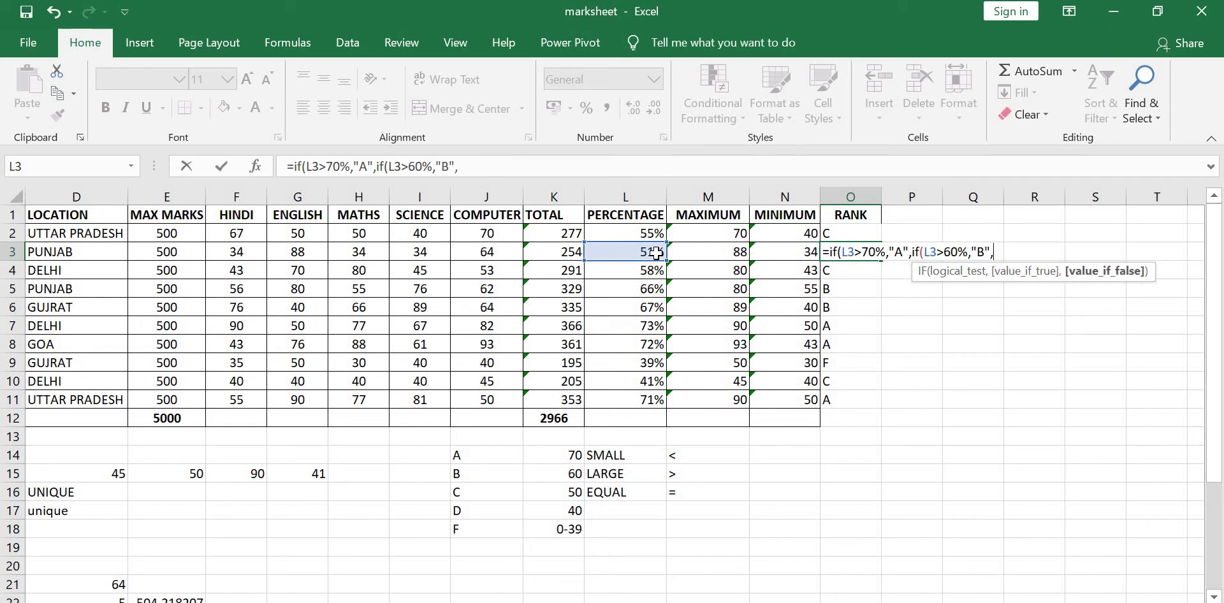
type("if(")
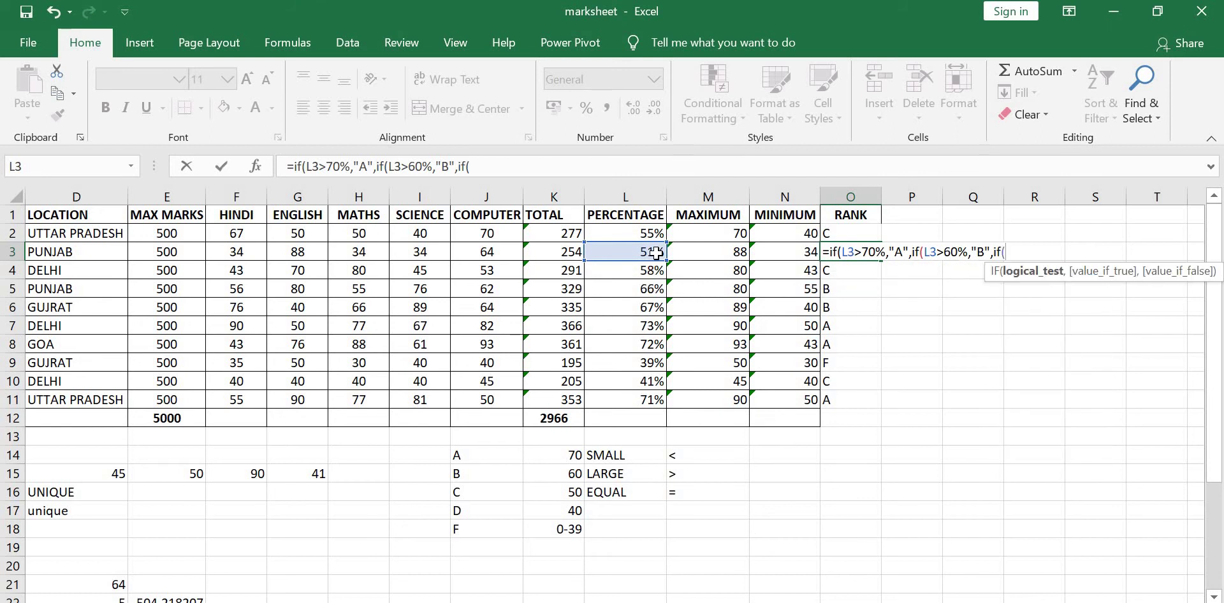
Add the L3>50% "C", L3>40% "C" tests and "F" fallback, closing all brackets.
left_click(656, 252)
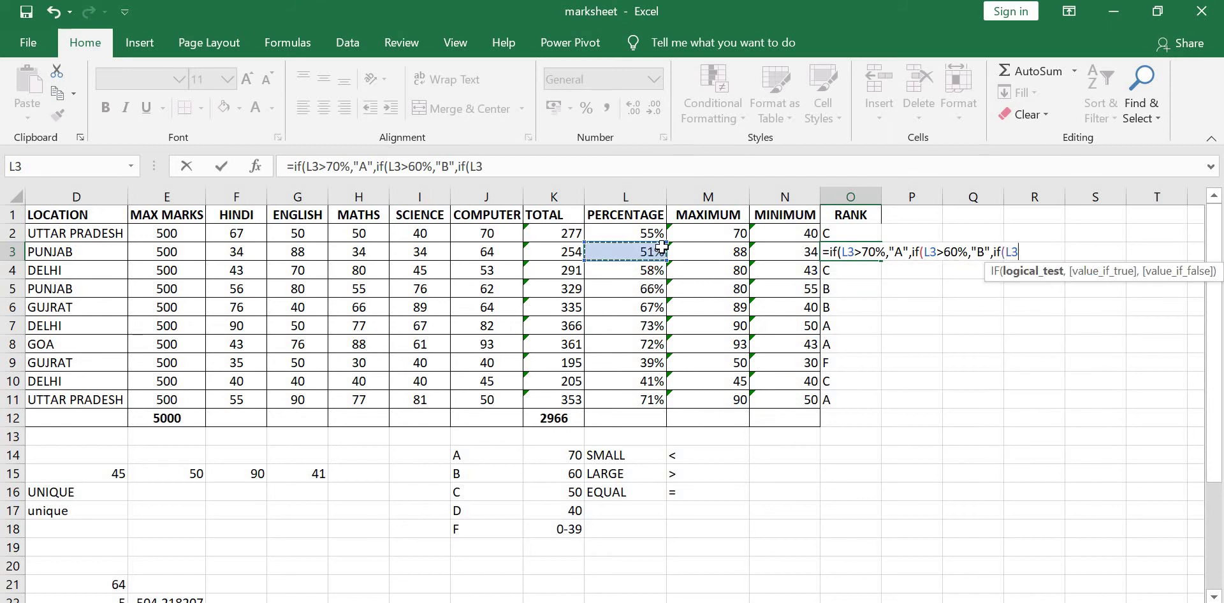
type(">50")
type("%")
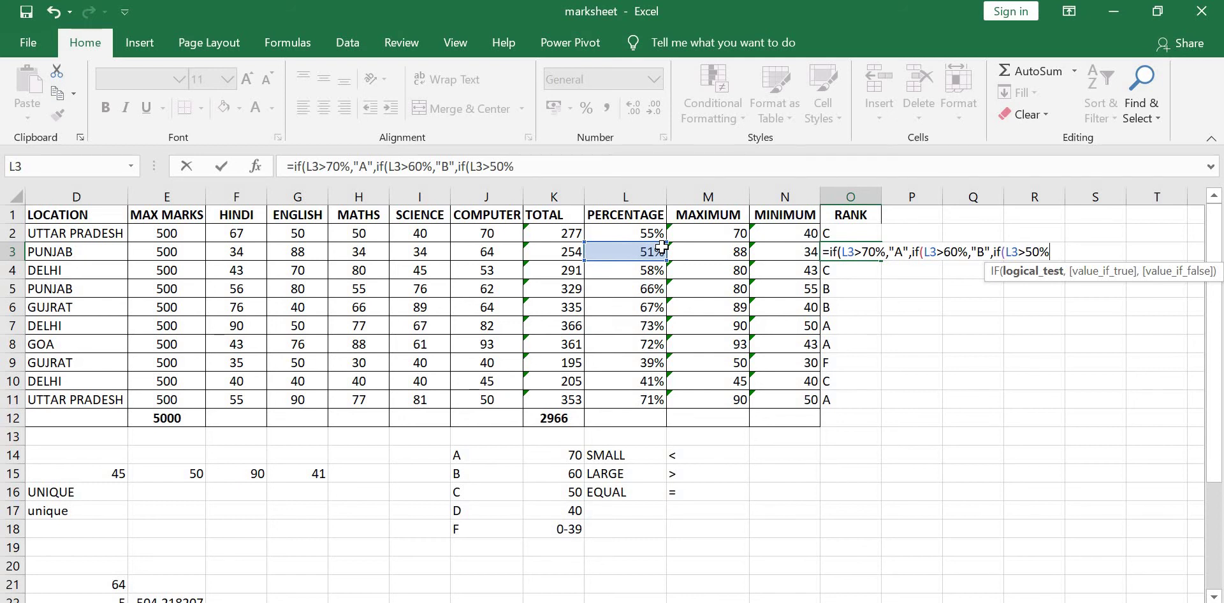
type(",\"")
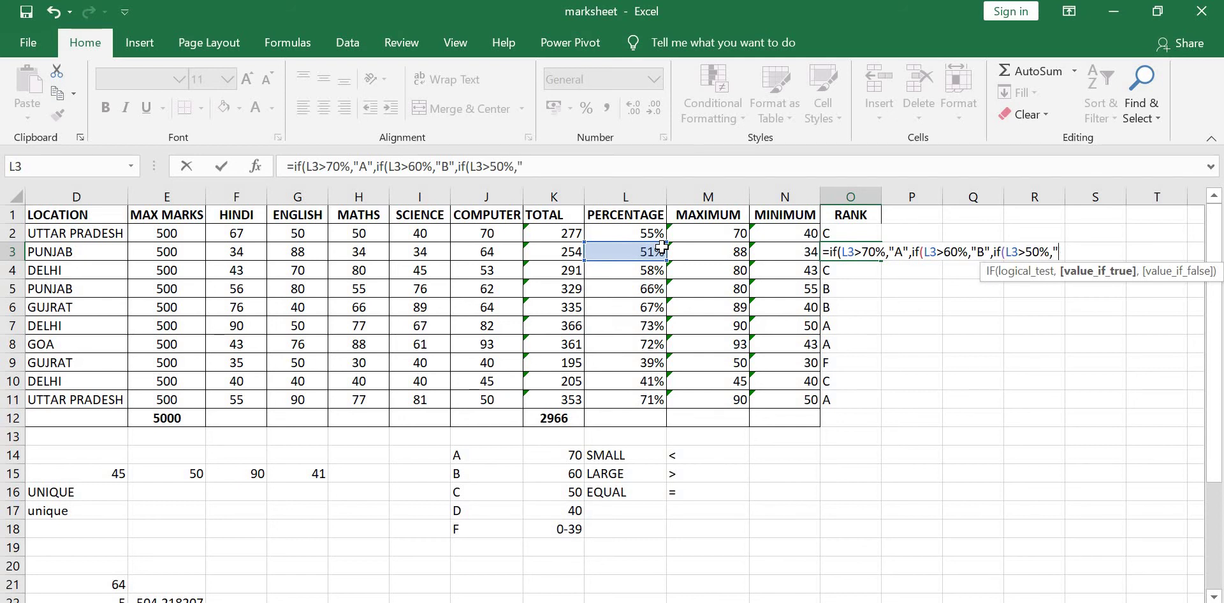
type("C")
type("\"")
type(",i")
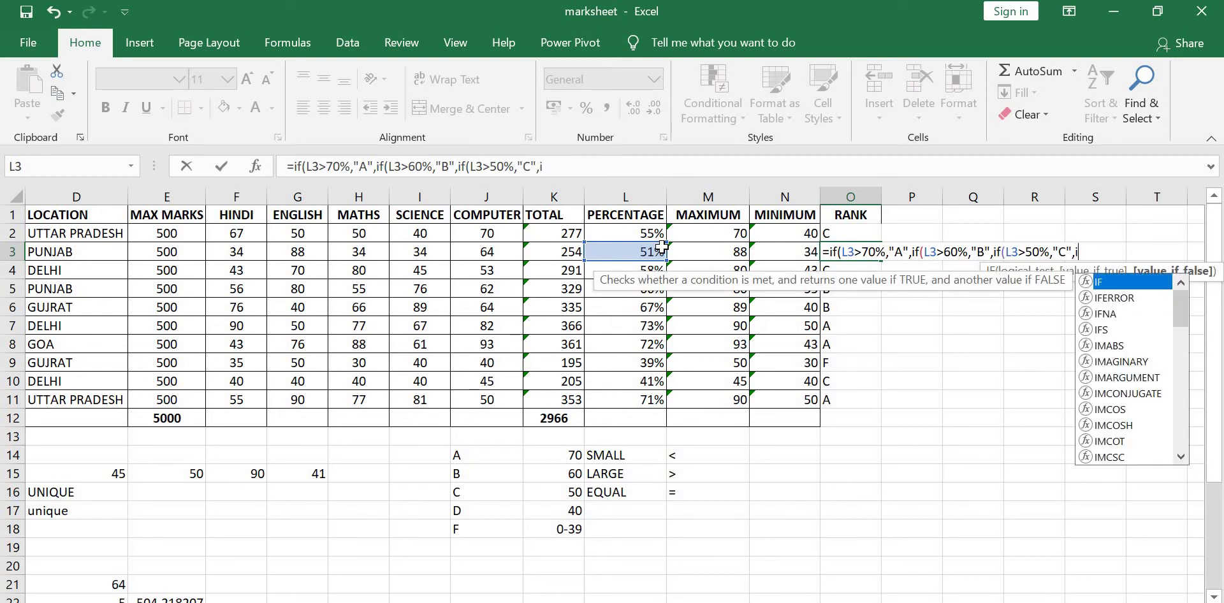
type("f(")
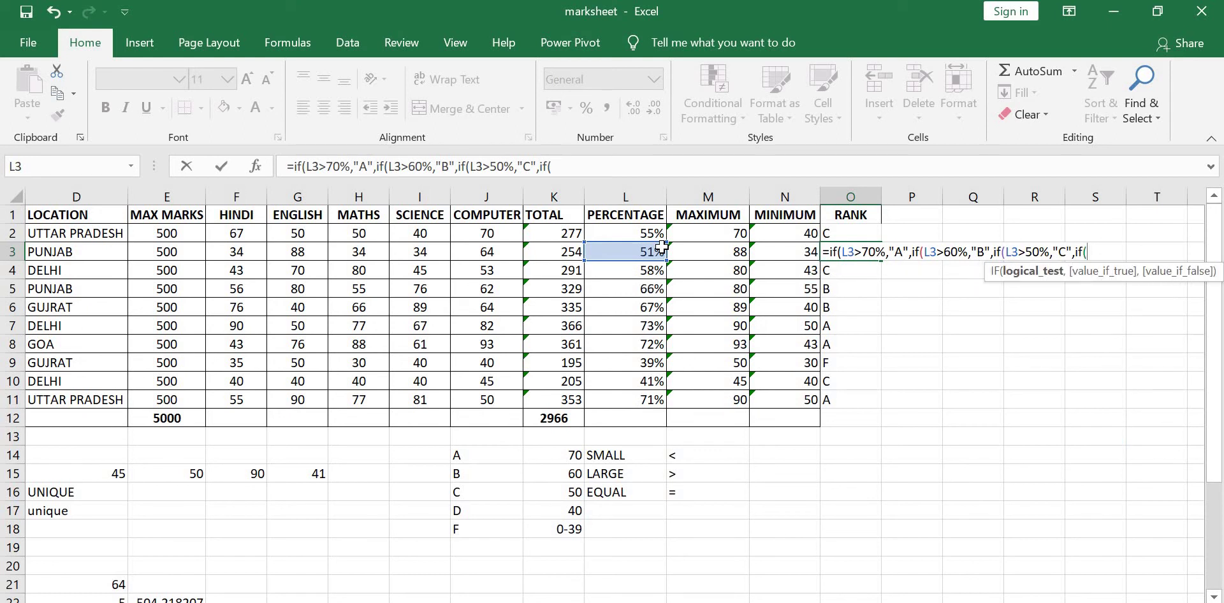
left_click(658, 251)
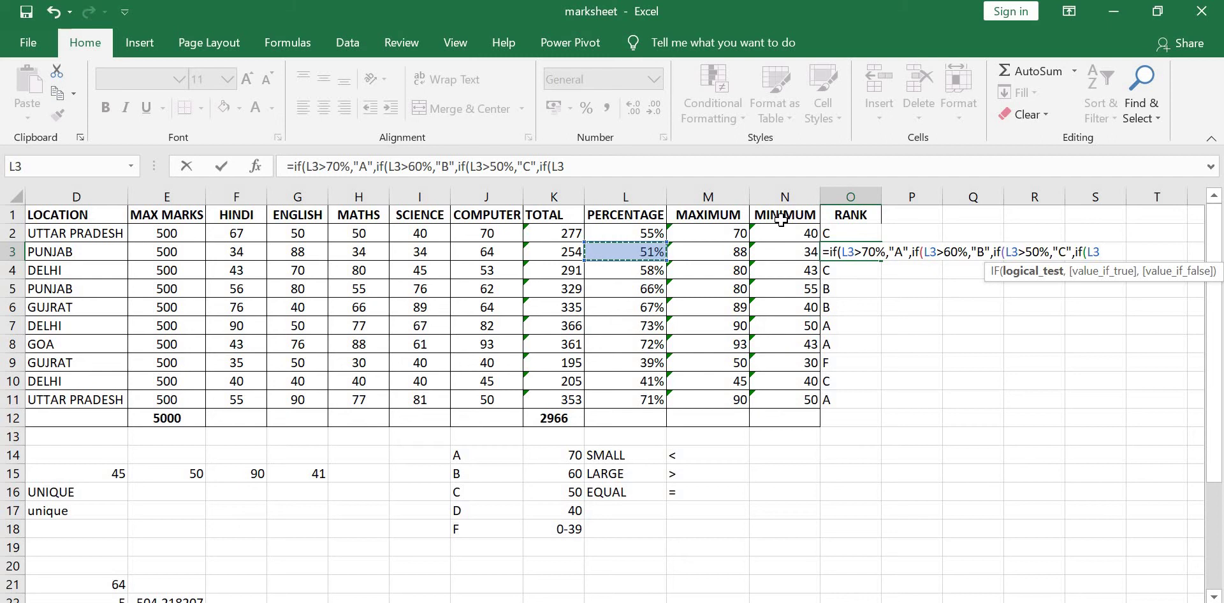
type(">")
type("40")
type("%")
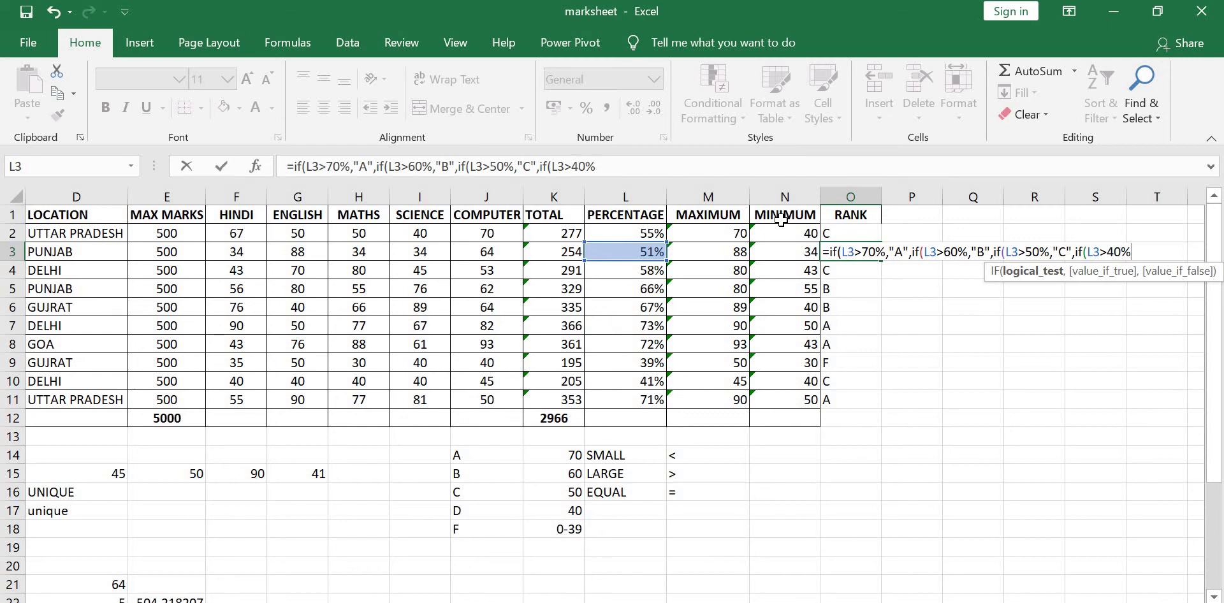
type(",\"")
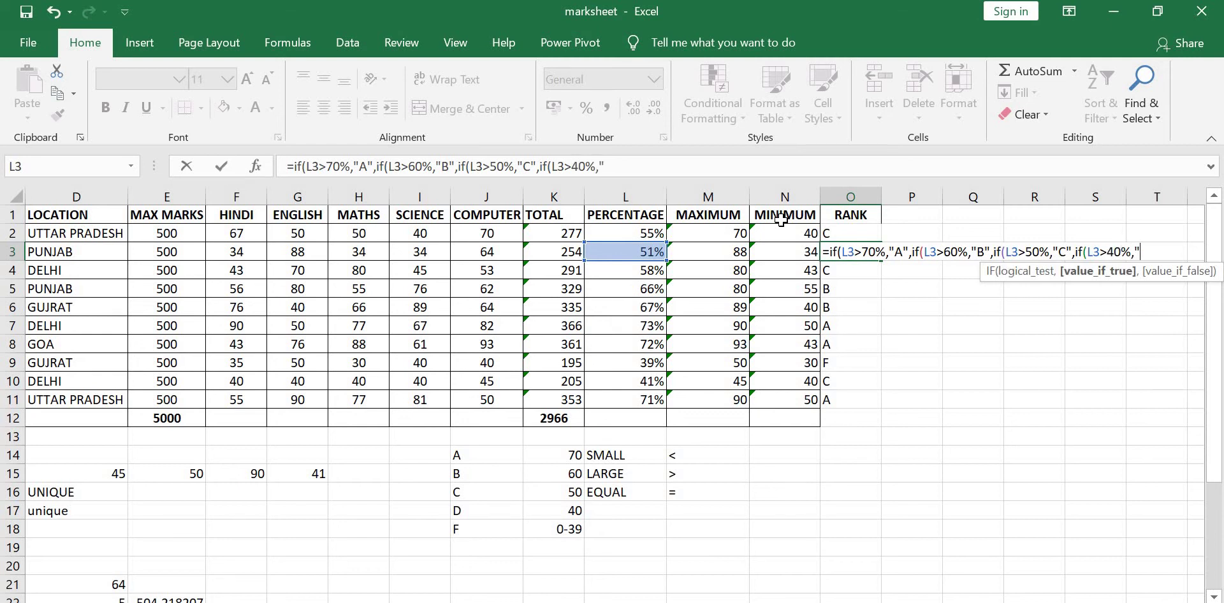
type("C")
type(",\"")
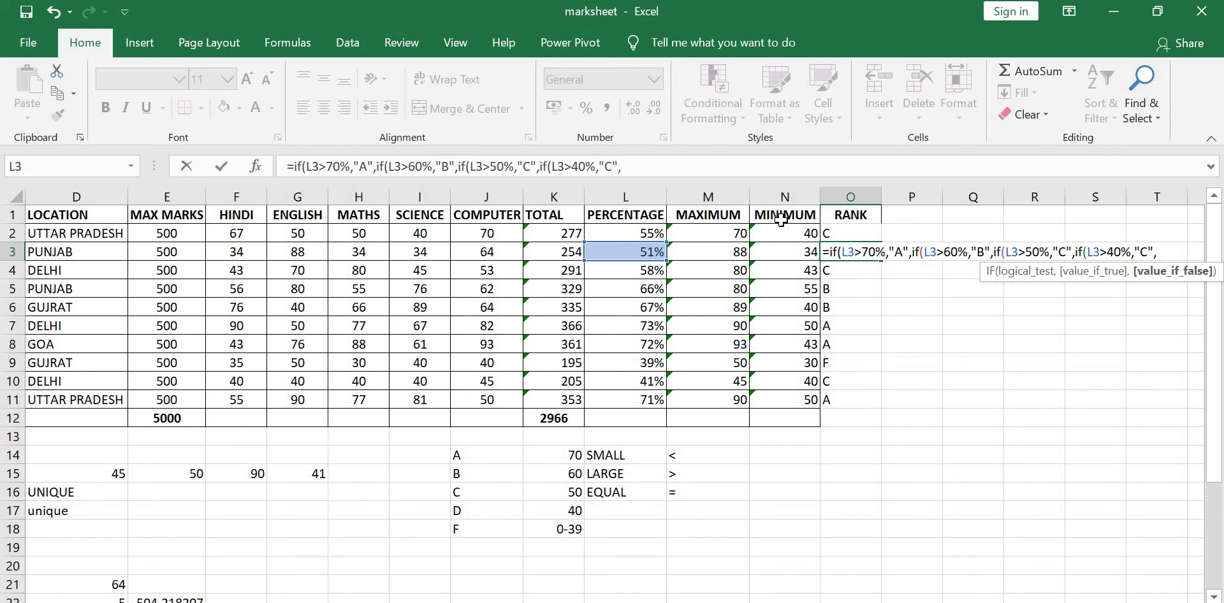
type("F\"")
type("))")
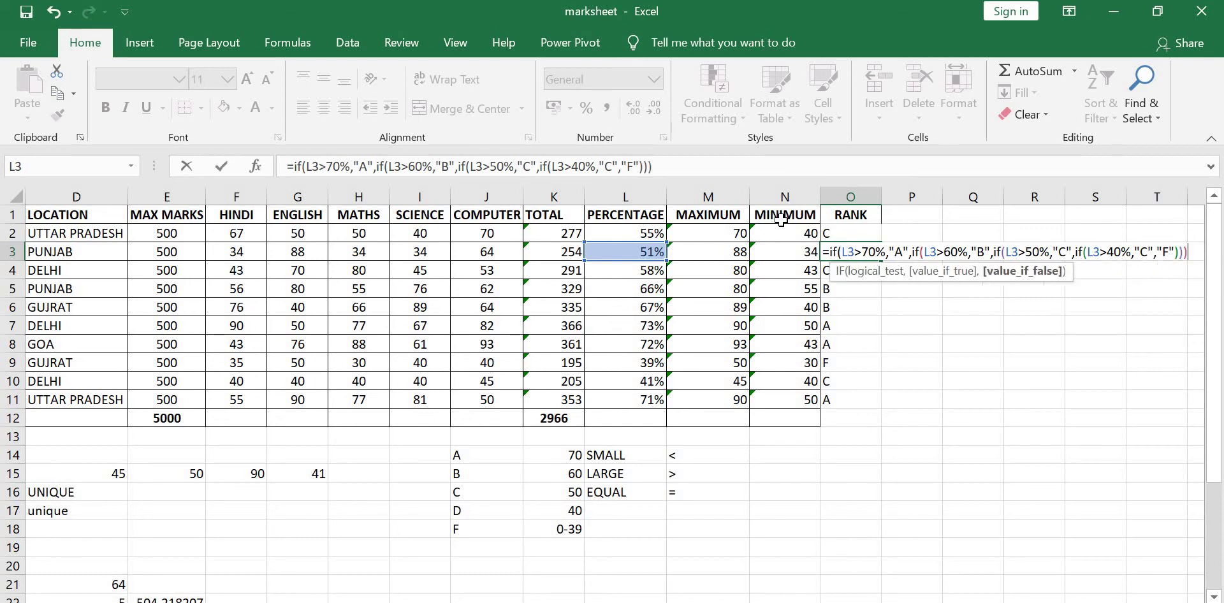
type(")")
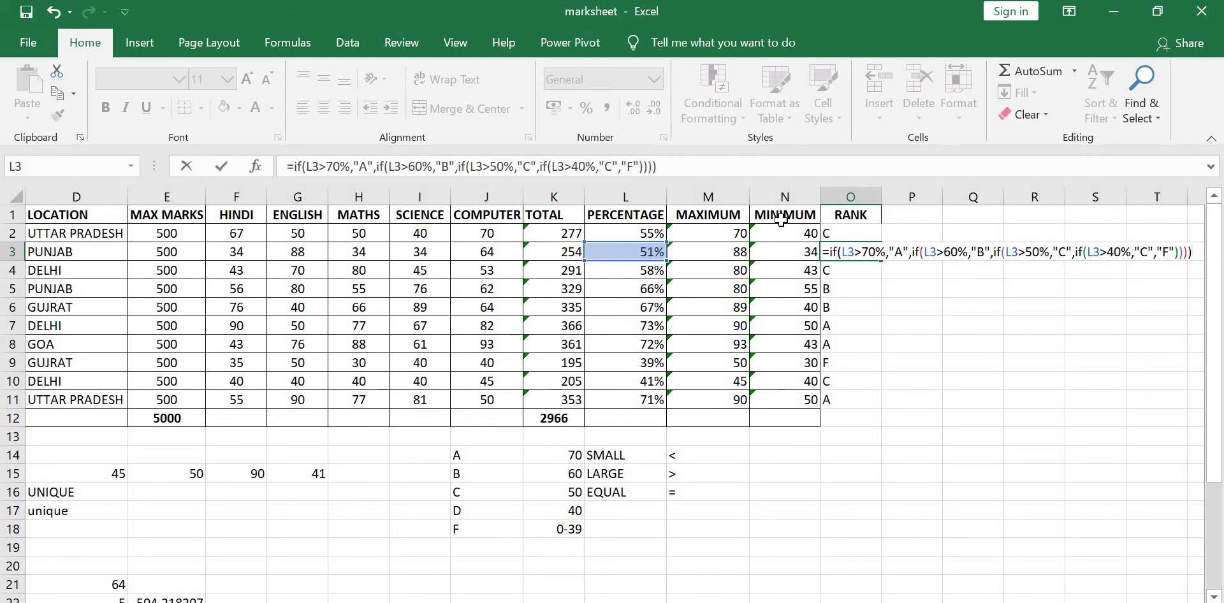
Commit O3's nested IF grade formula and fill it down to O11.
key("Return")
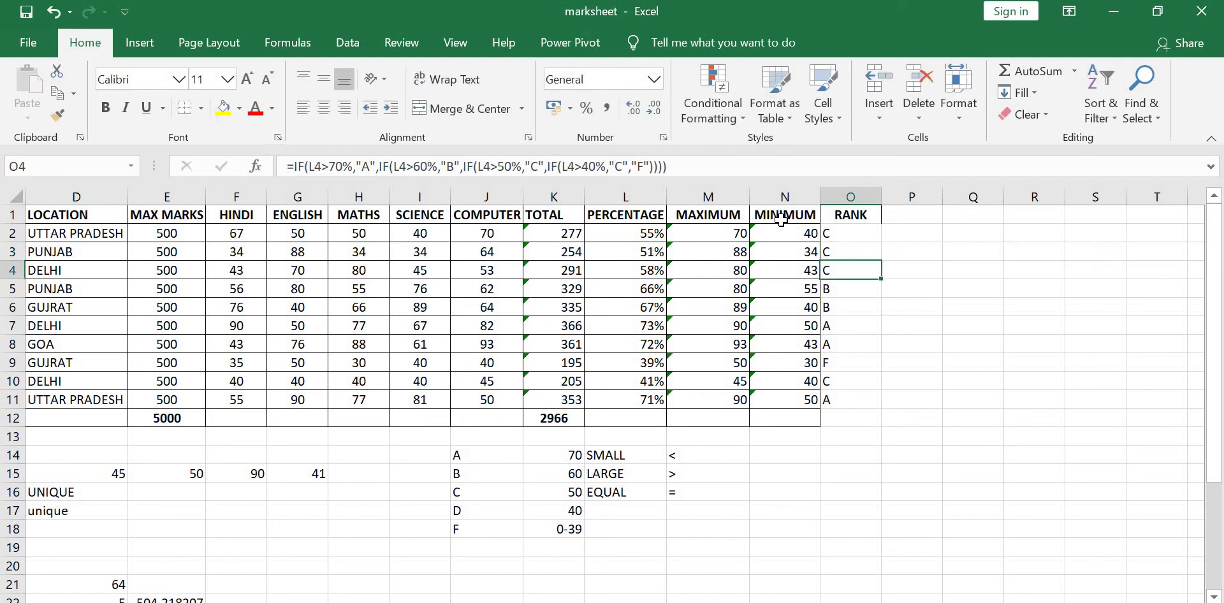
left_click(878, 253)
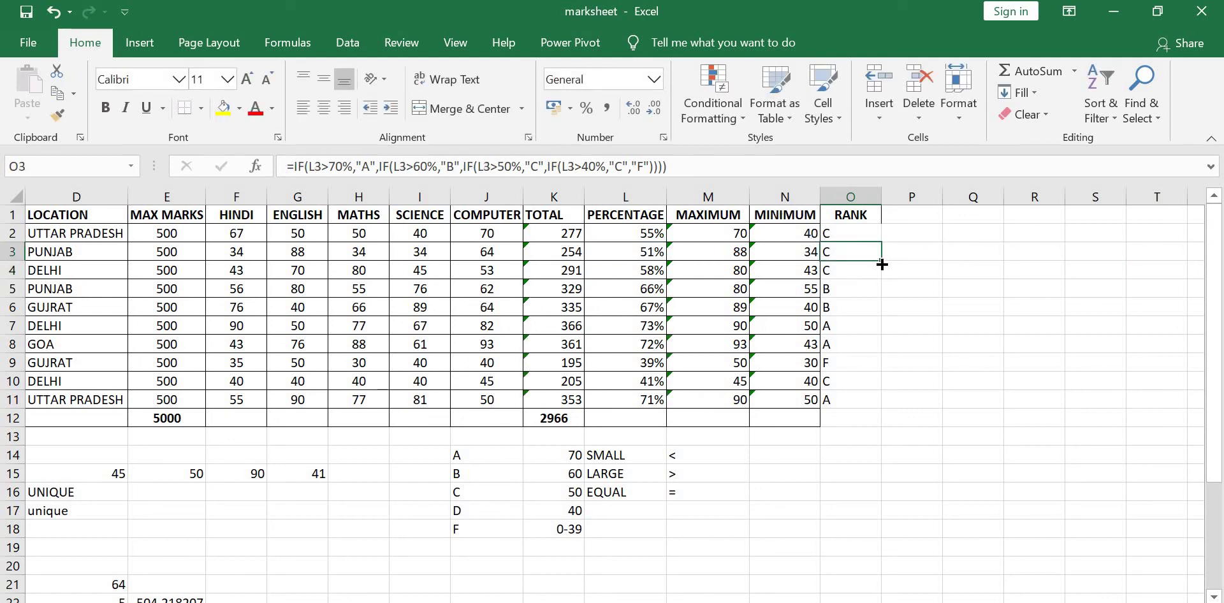
left_click_drag(881, 260, 880, 406)
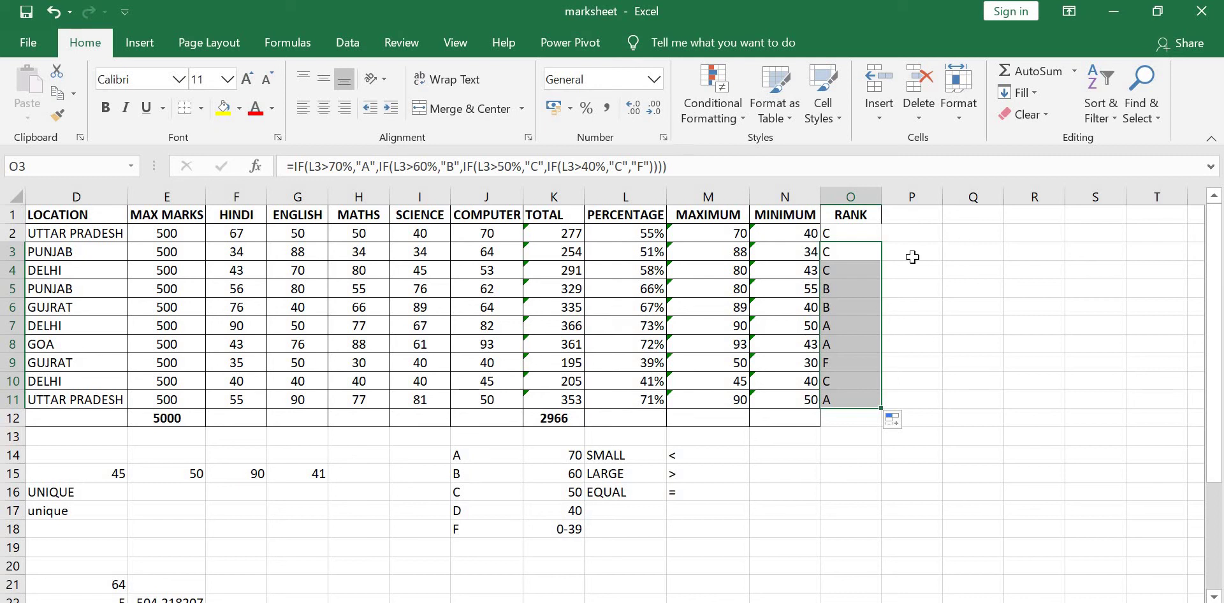
left_click(892, 287)
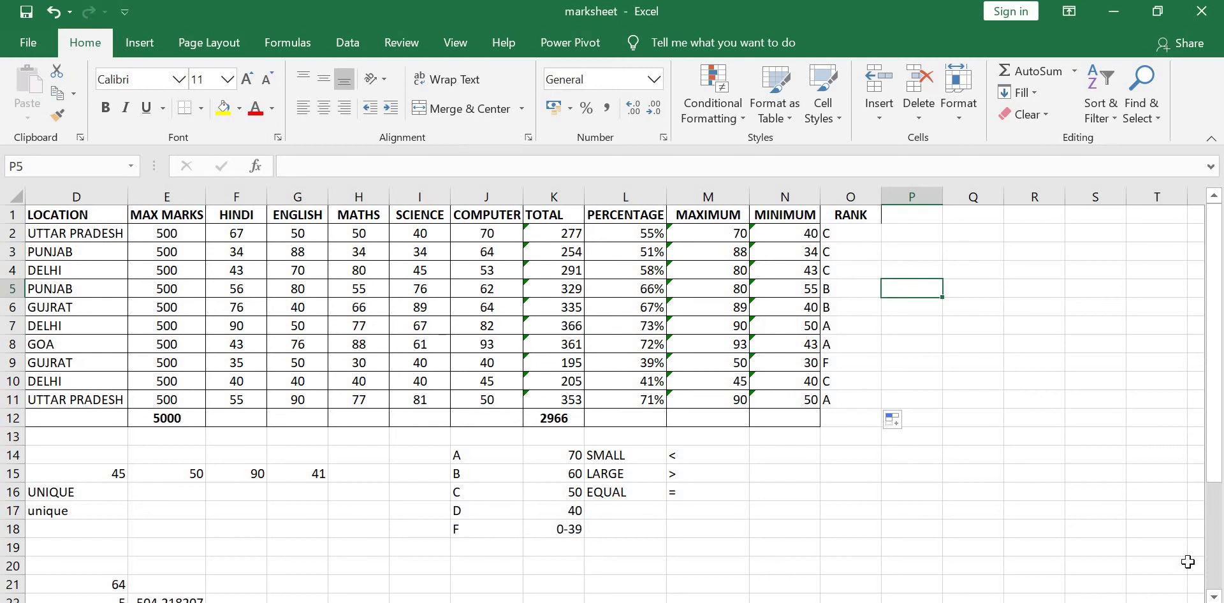
scroll(904, 413, "down", 3)
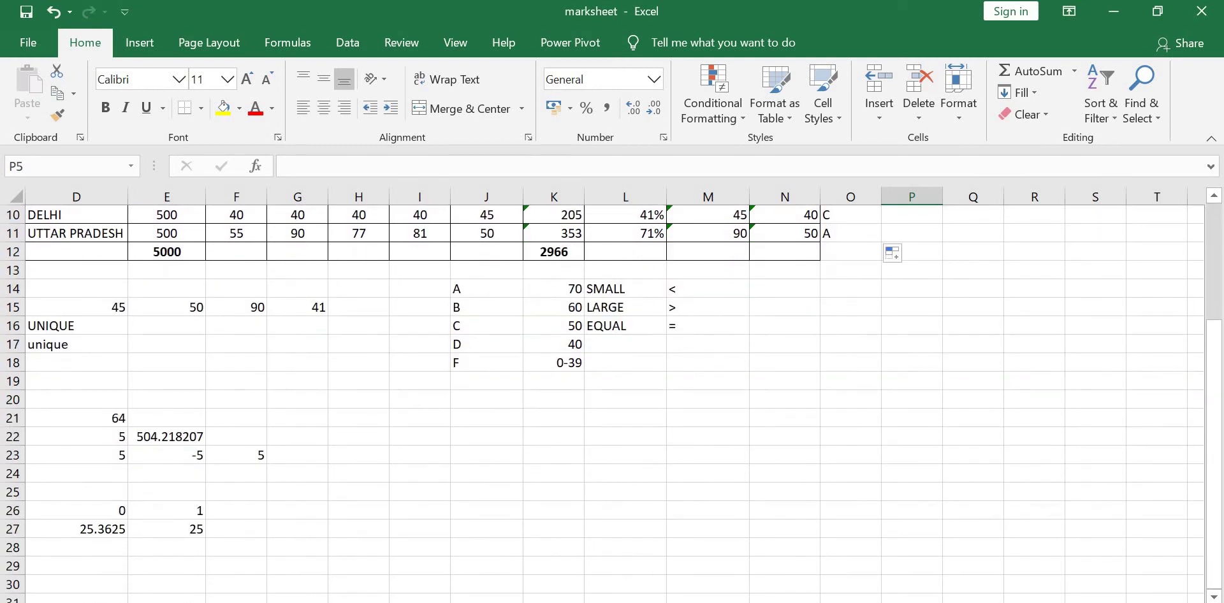
Scroll to the function list and select its IF and SUMIF entries.
scroll(519, 559, "left", 1)
scroll(518, 559, "left", 2)
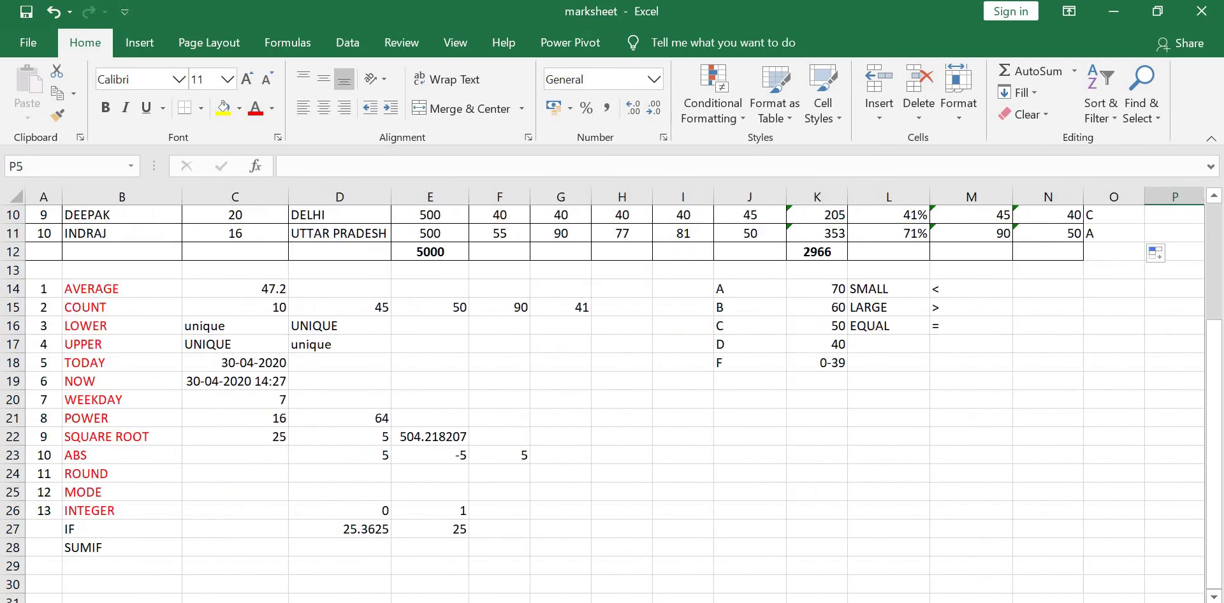
left_click(117, 534)
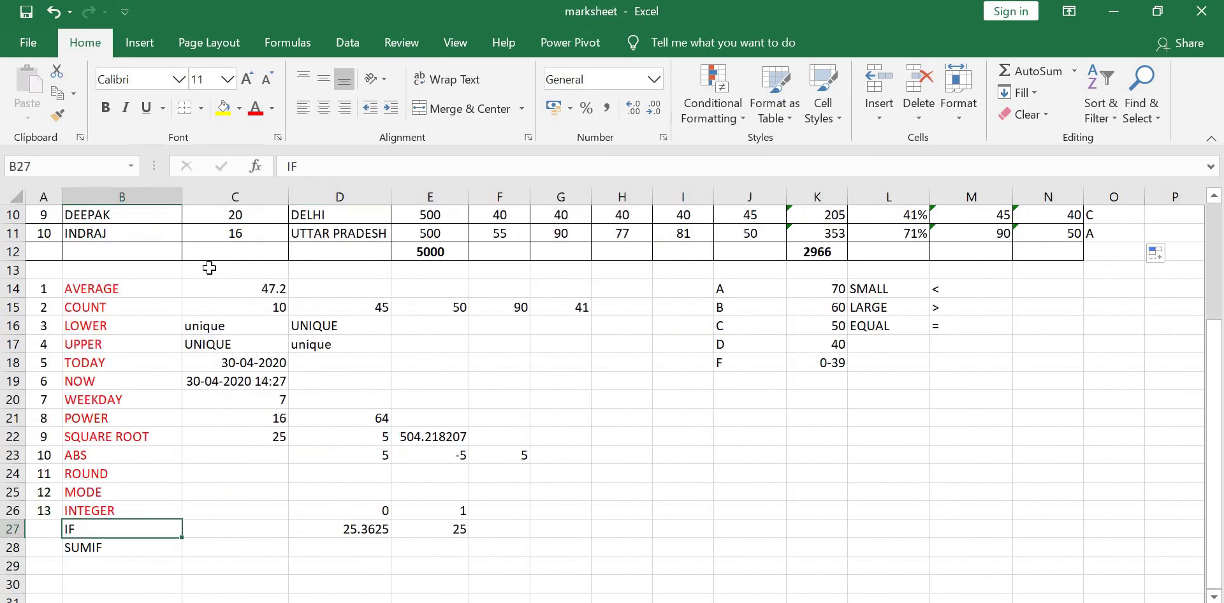
left_click(109, 549)
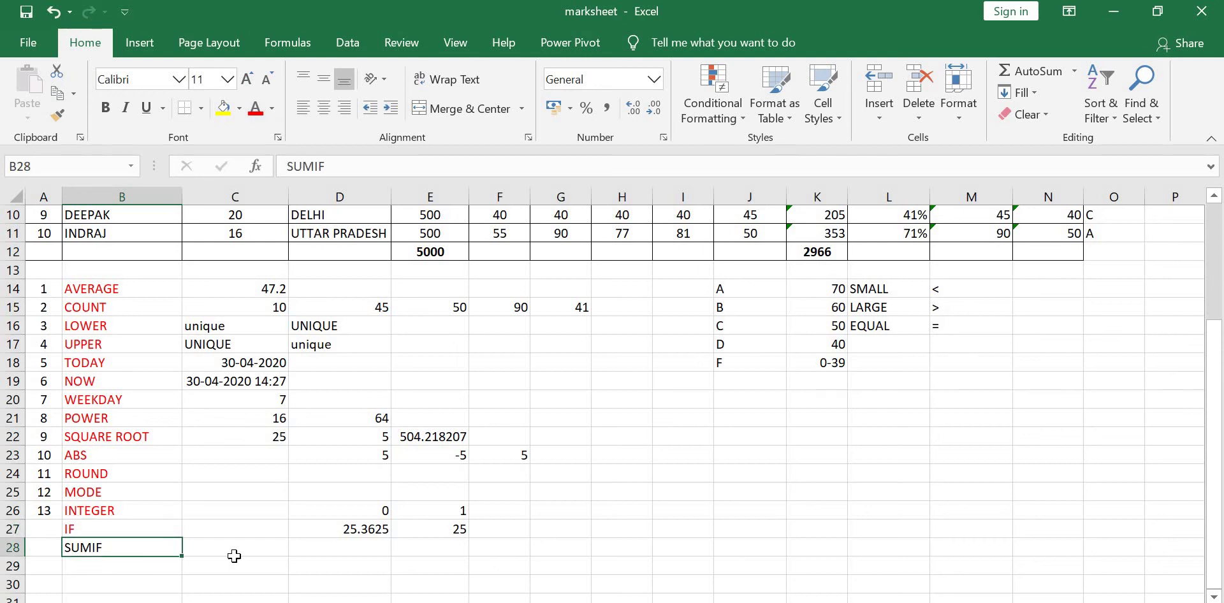
scroll(509, 474, "up", 1)
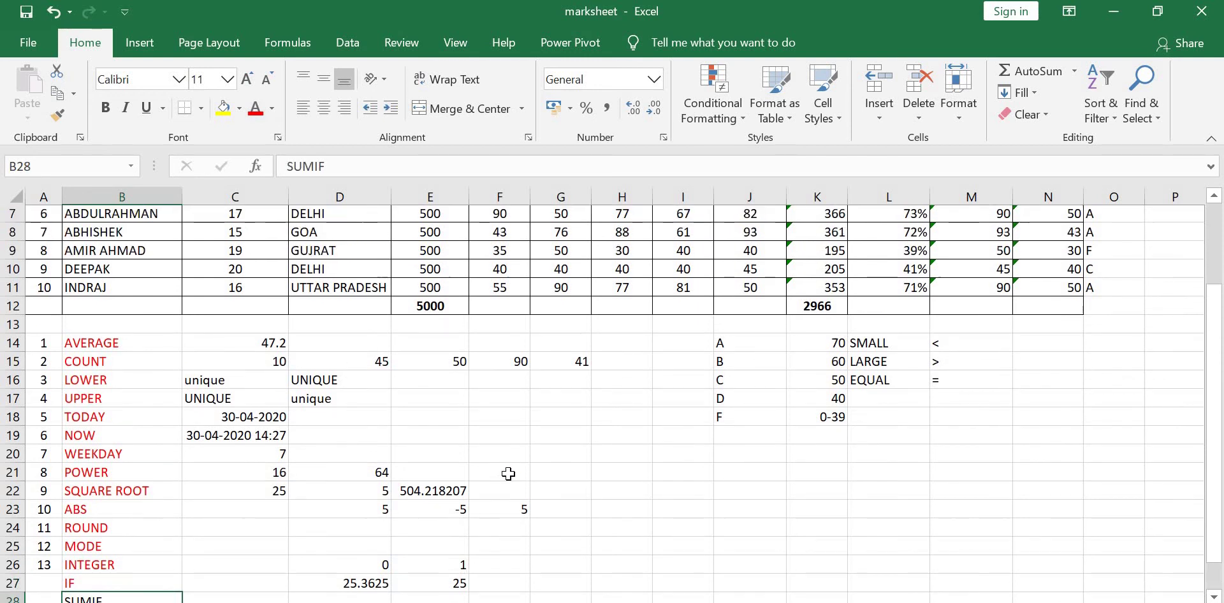
scroll(504, 471, "down", 2)
scroll(494, 469, "up", 1)
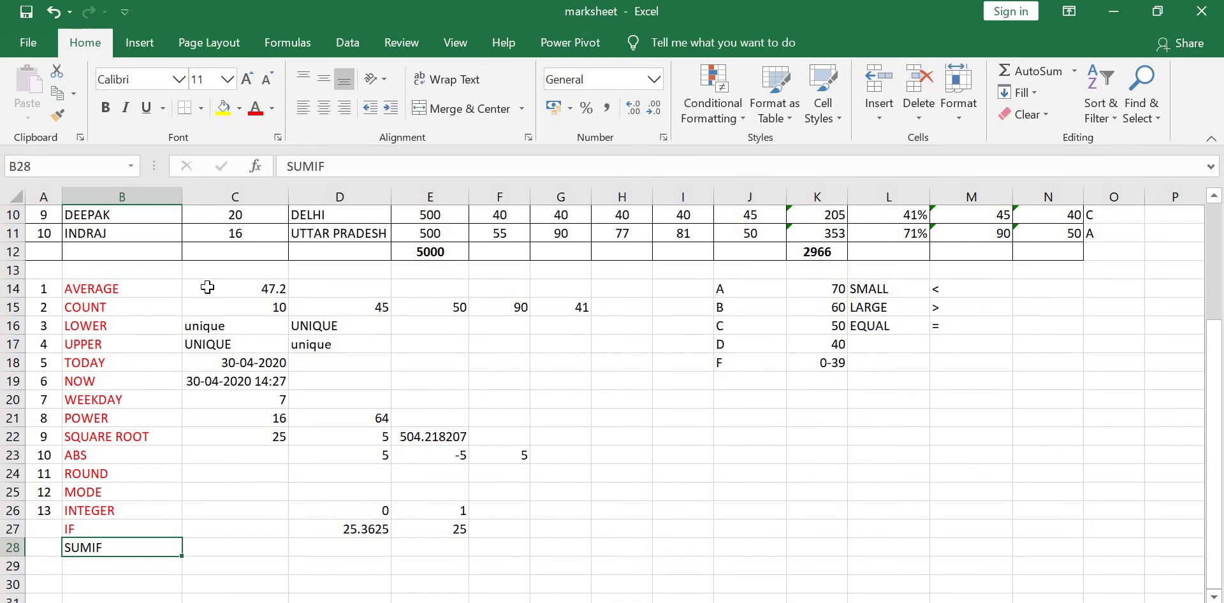
Delete the example results in C14:H28 and return to the top of the sheet.
mouse_move(208, 287)
left_mouse_down()
mouse_move(654, 543)
mouse_move(641, 544)
left_mouse_up()
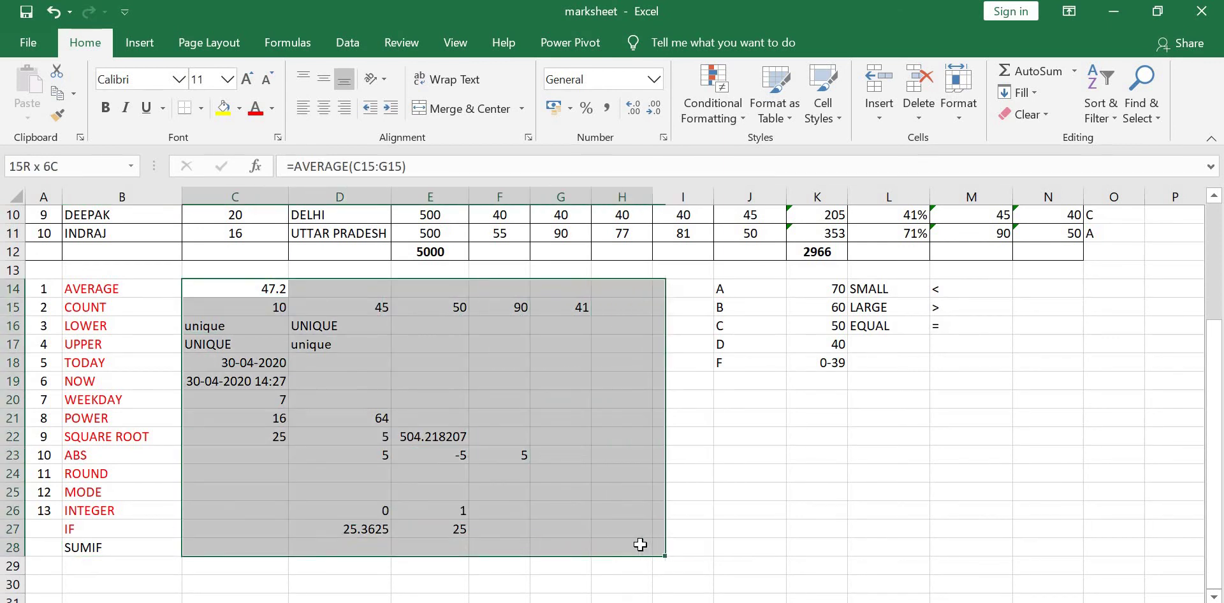
key("Delete")
left_click(372, 452)
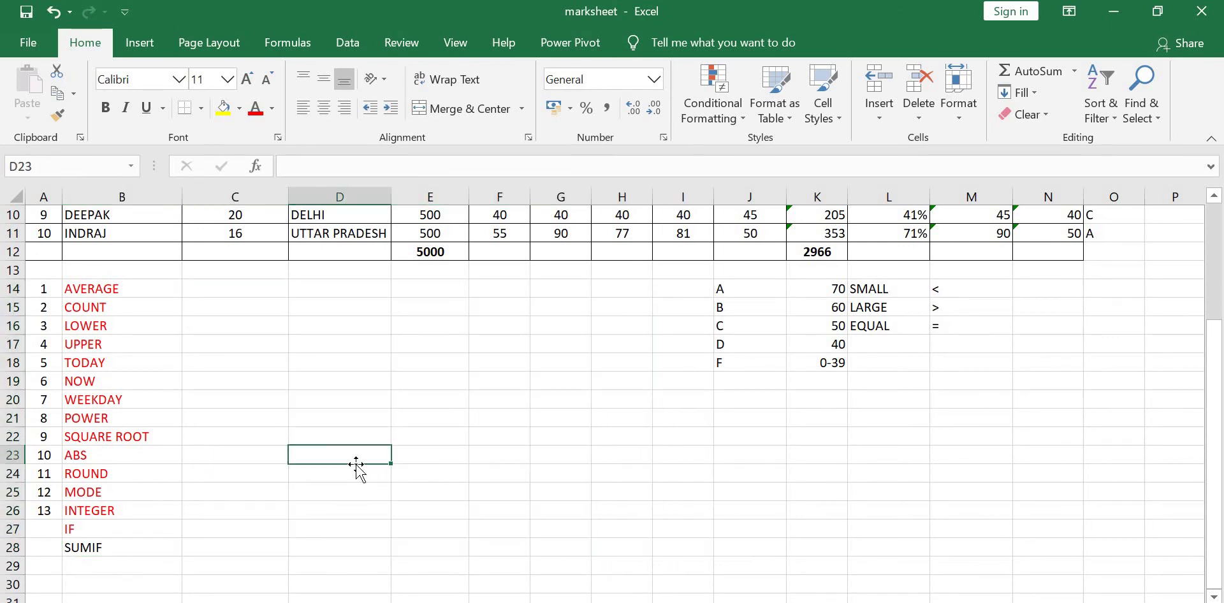
left_click(347, 364)
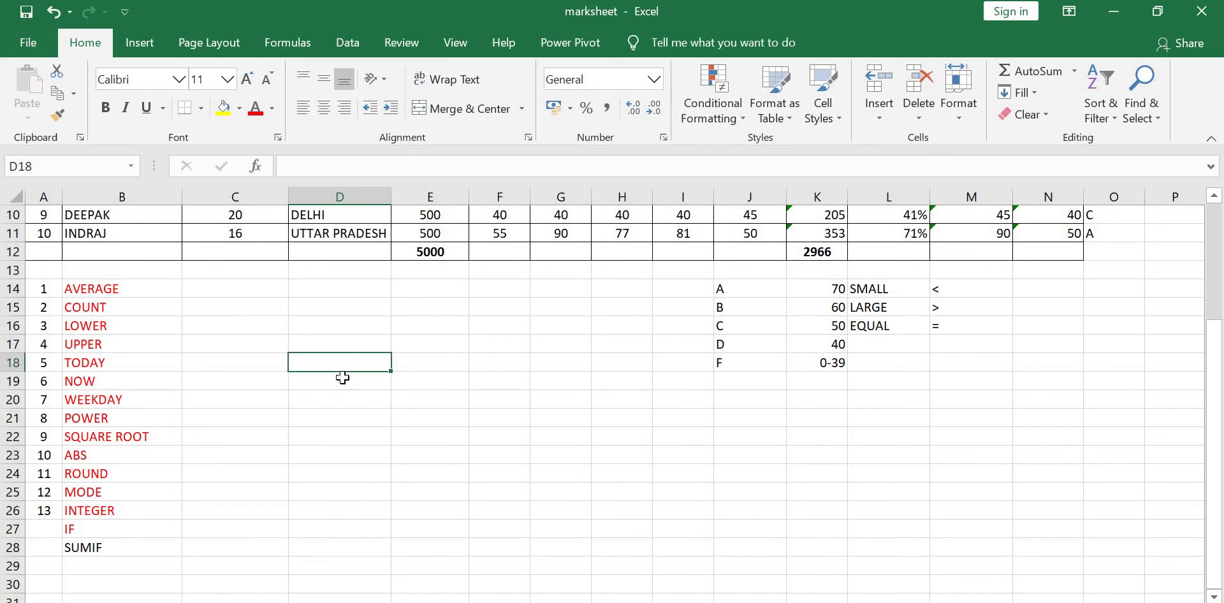
scroll(342, 376, "up", 1)
scroll(317, 431, "up", 1)
left_click(317, 432)
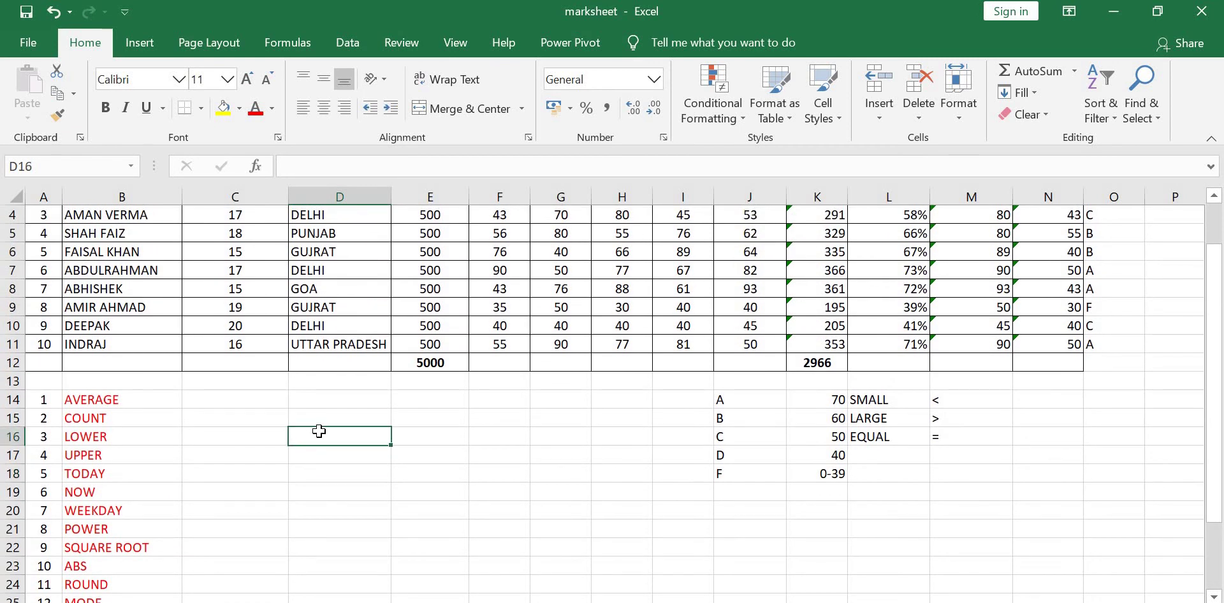
scroll(318, 431, "up", 1)
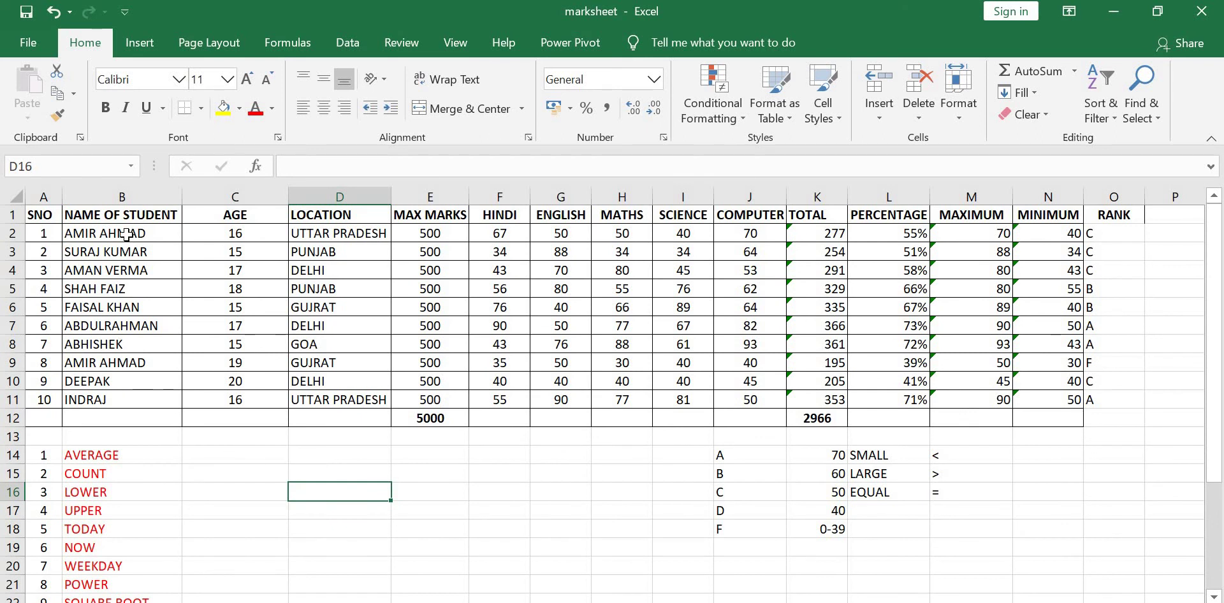
left_click_drag(127, 234, 131, 399)
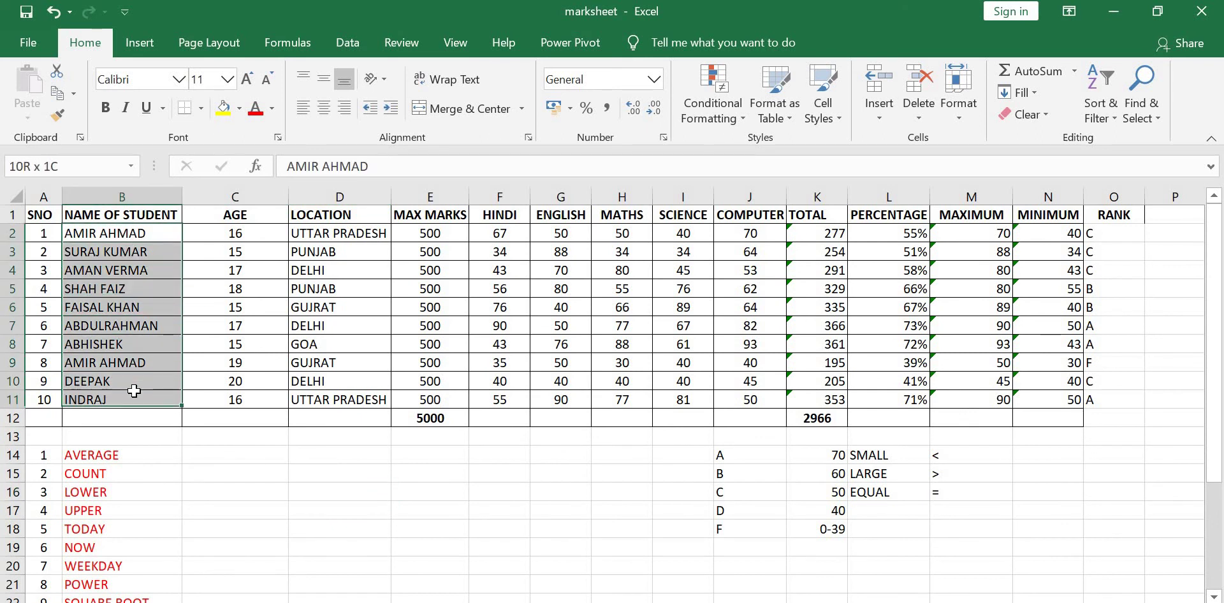
left_click(97, 255)
left_click(96, 273)
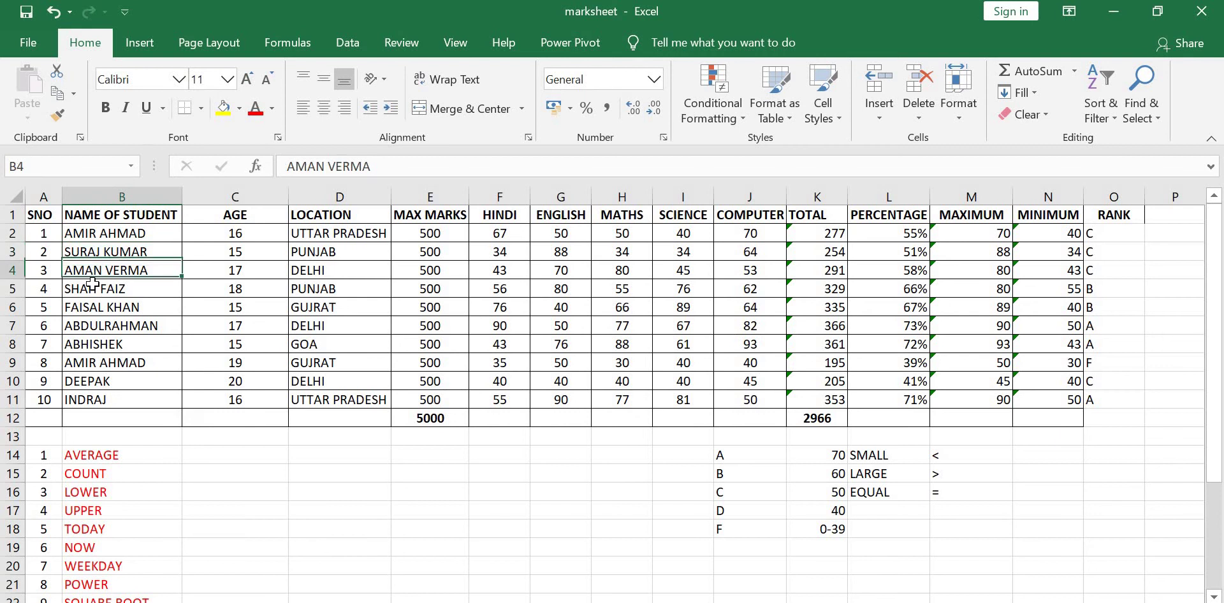
left_click(95, 292)
left_click(97, 308)
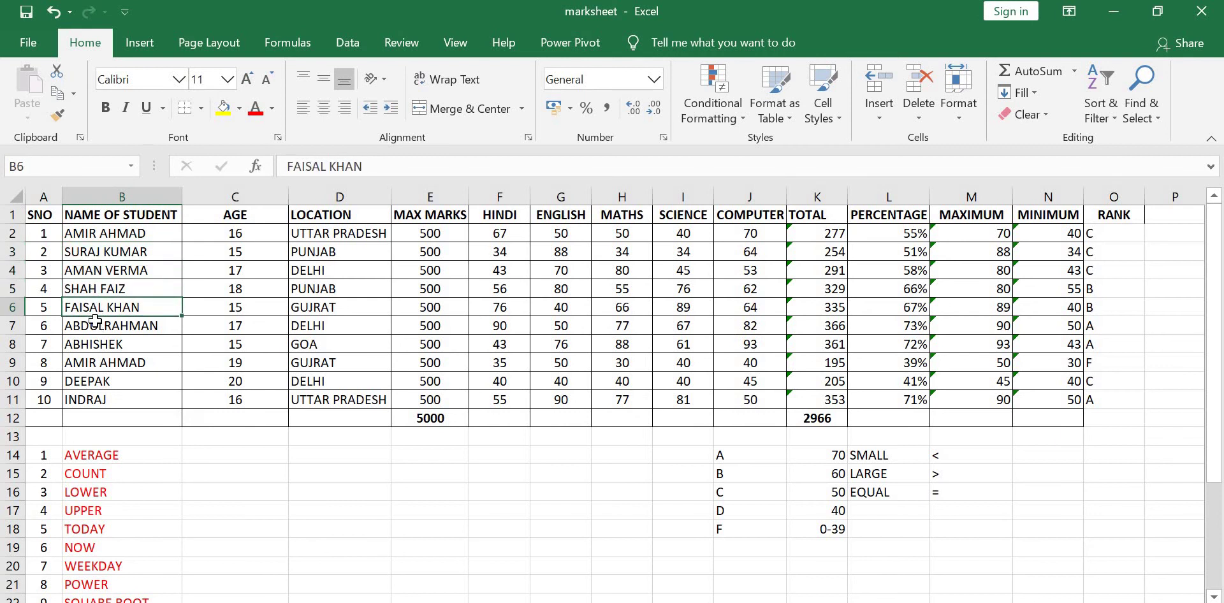
left_click(100, 326)
left_click(104, 345)
left_click(107, 361)
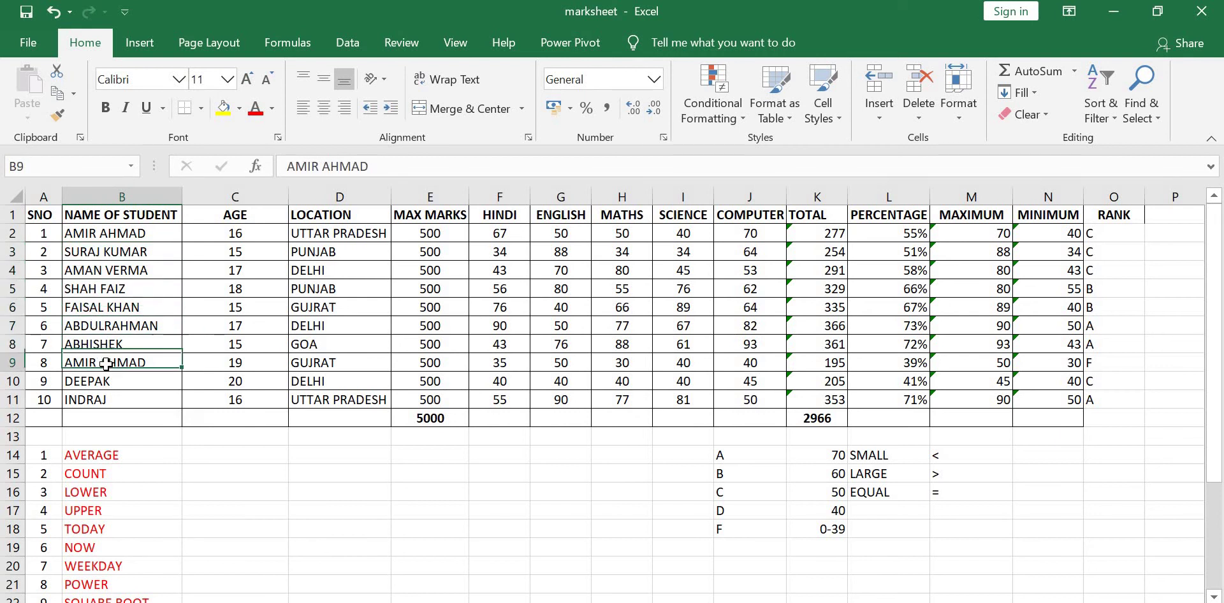
left_click(106, 380)
left_click(105, 398)
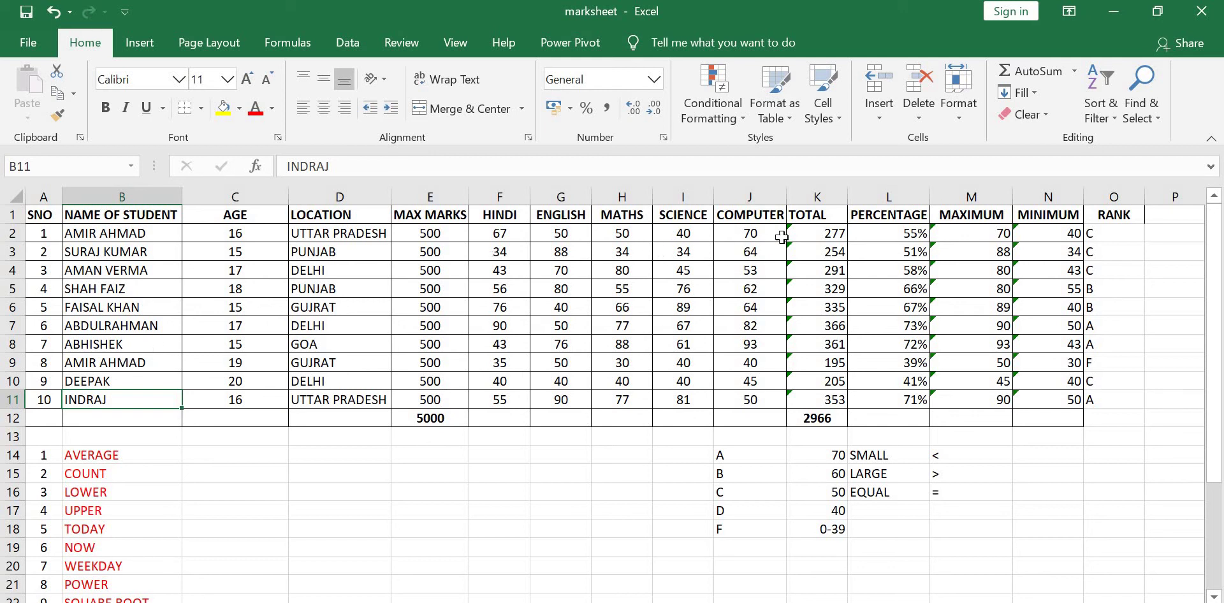
left_click(821, 236)
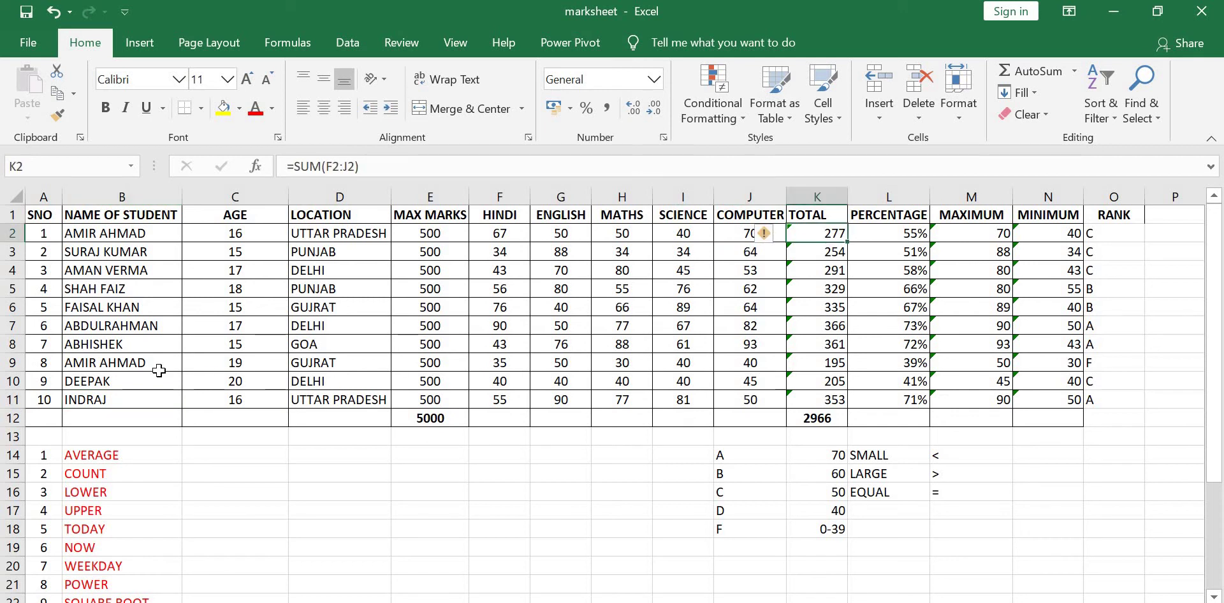
left_click(807, 368)
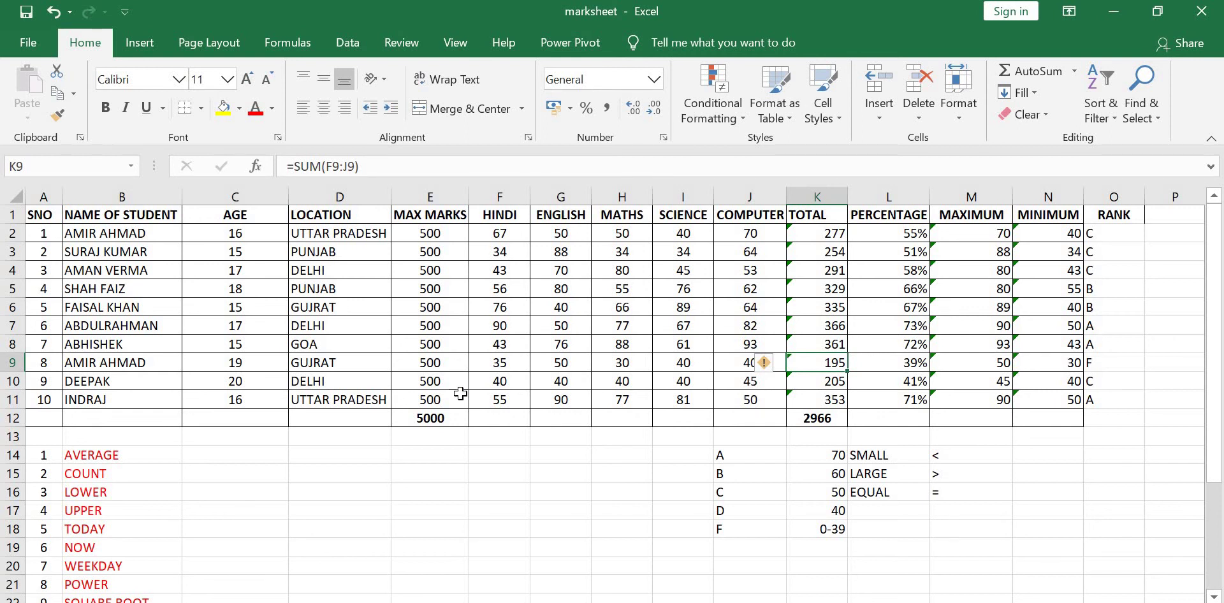
left_click(325, 474)
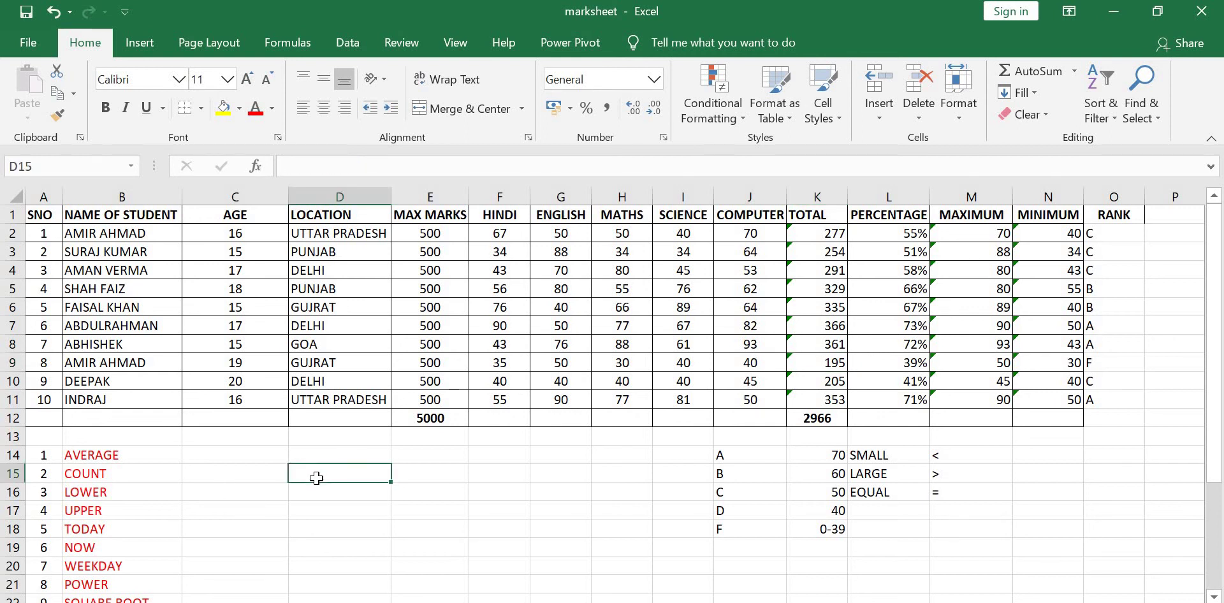
type("=")
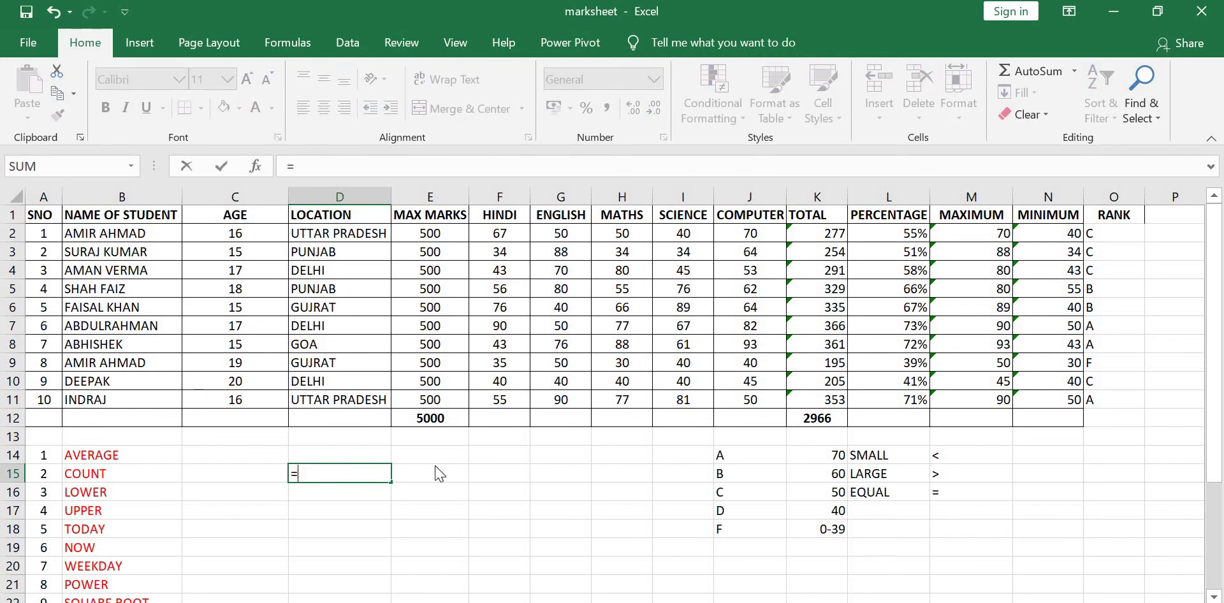
type("sumif")
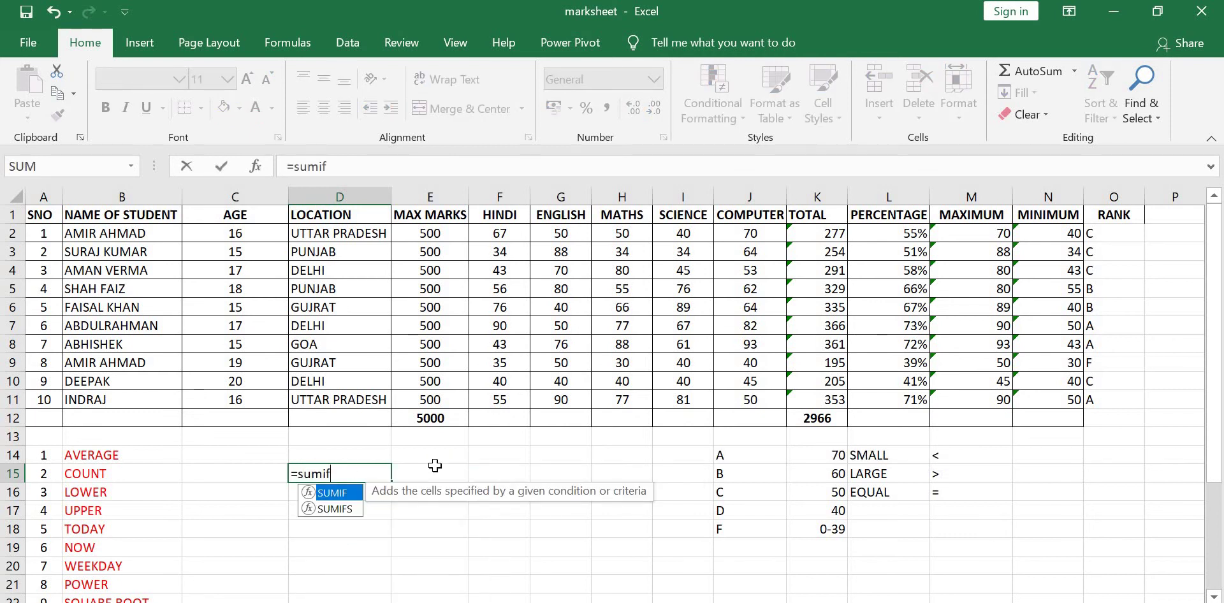
type("(")
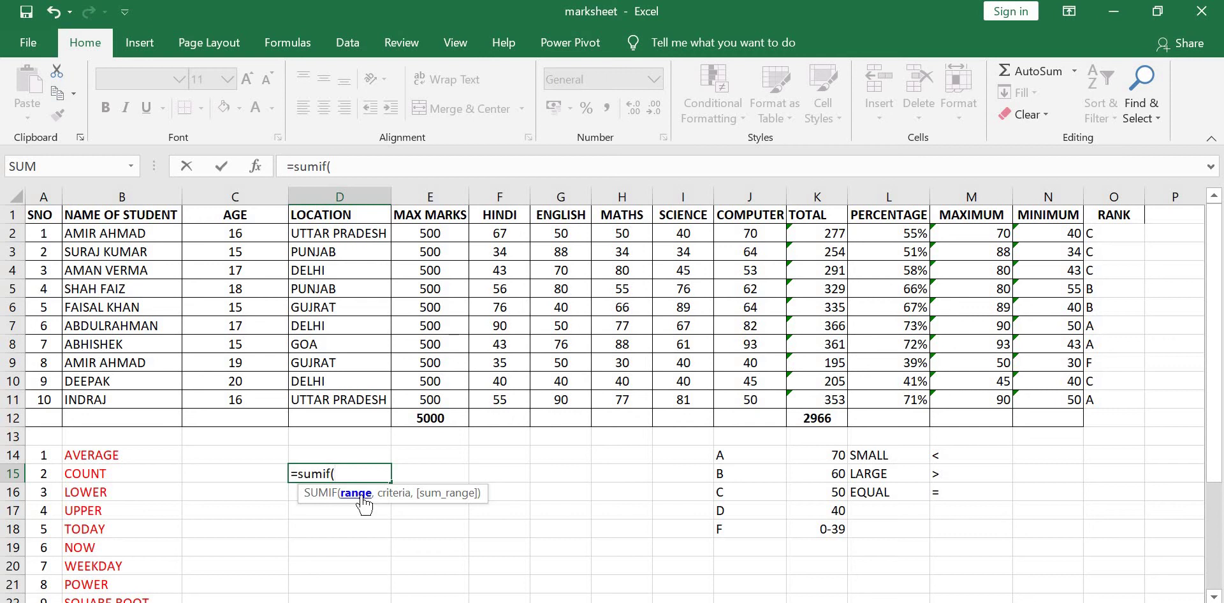
key("BackSpace")
key("BackSpace")
key("BackSpace")
key("BackSpace")
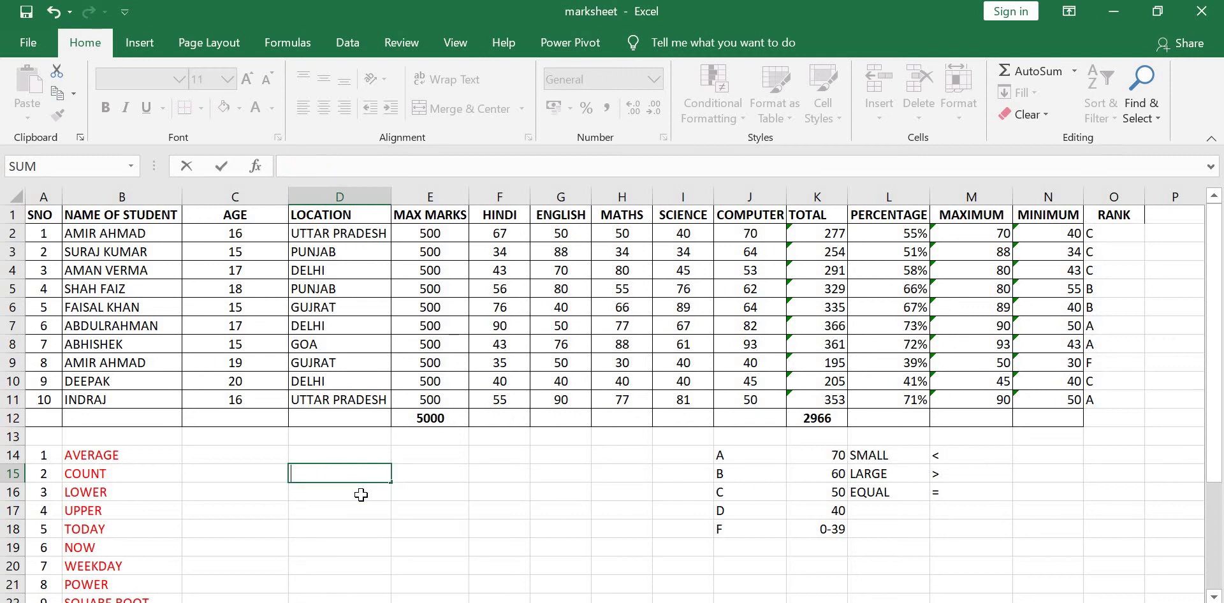
left_click(252, 473)
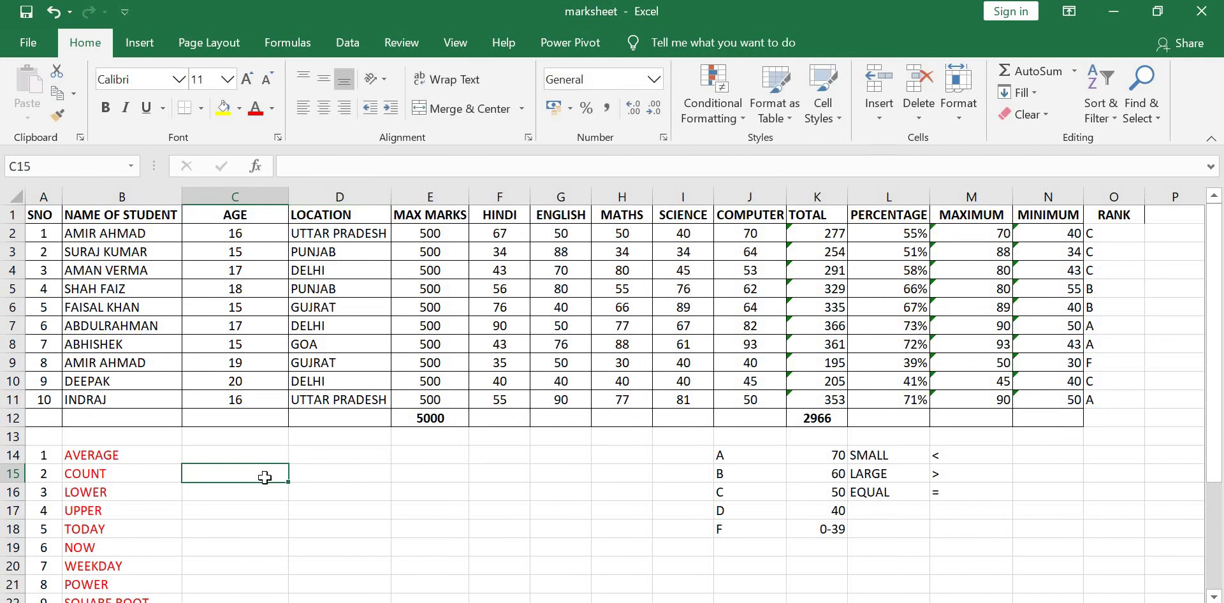
Add List data validation to C15 with source $B$2:$B$11 for a student-name dropdown.
left_click(350, 45)
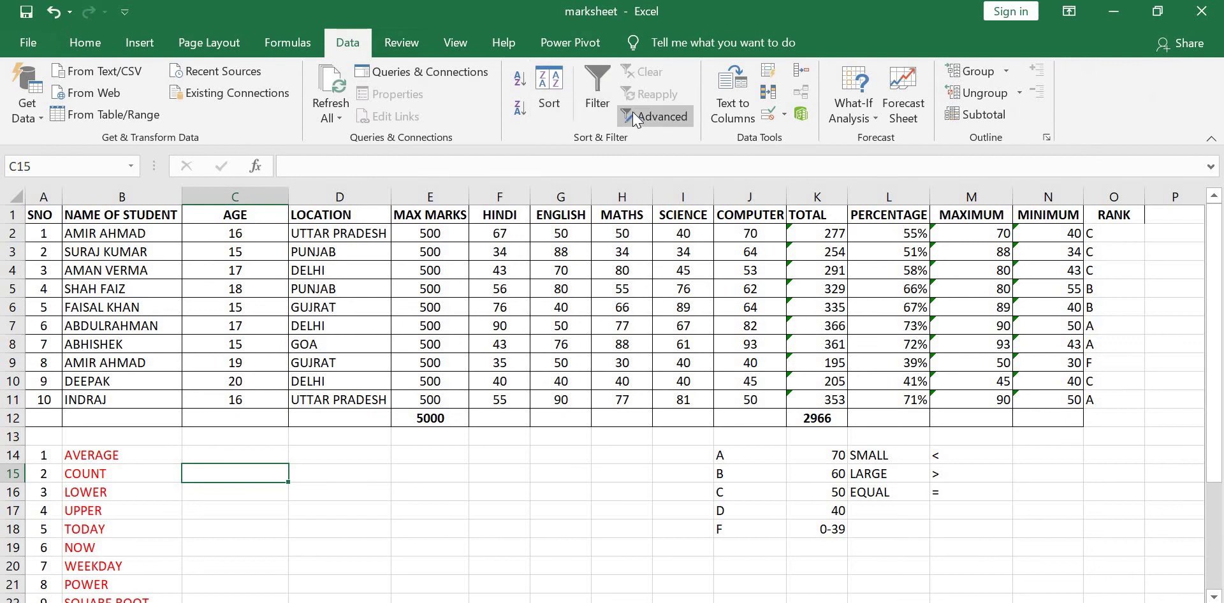
left_click(785, 117)
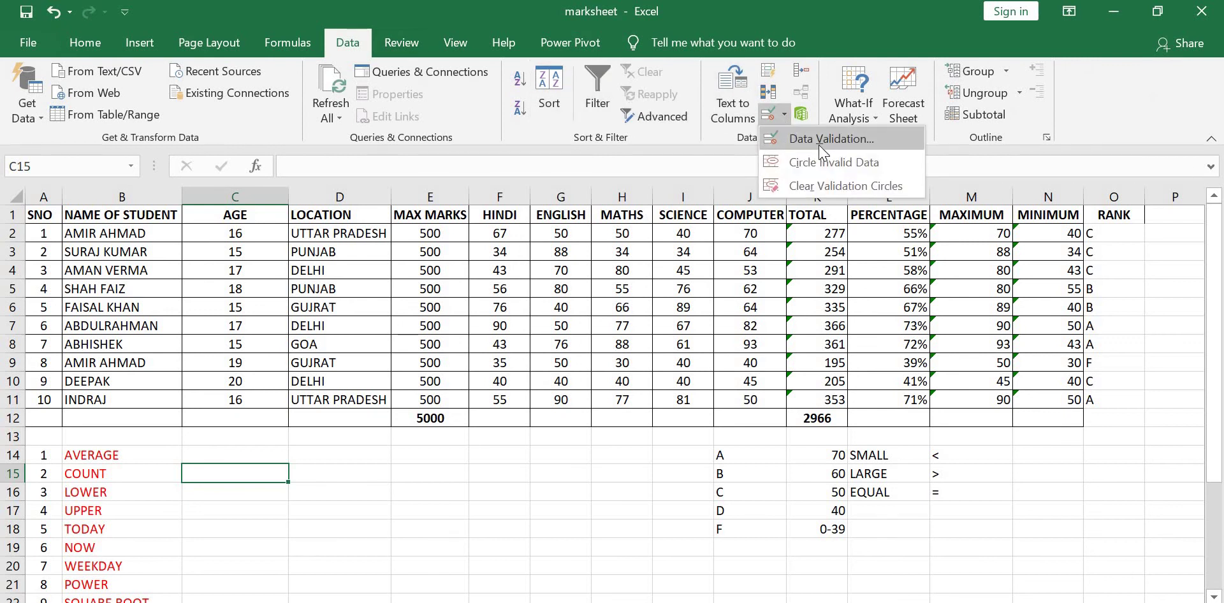
left_click(873, 139)
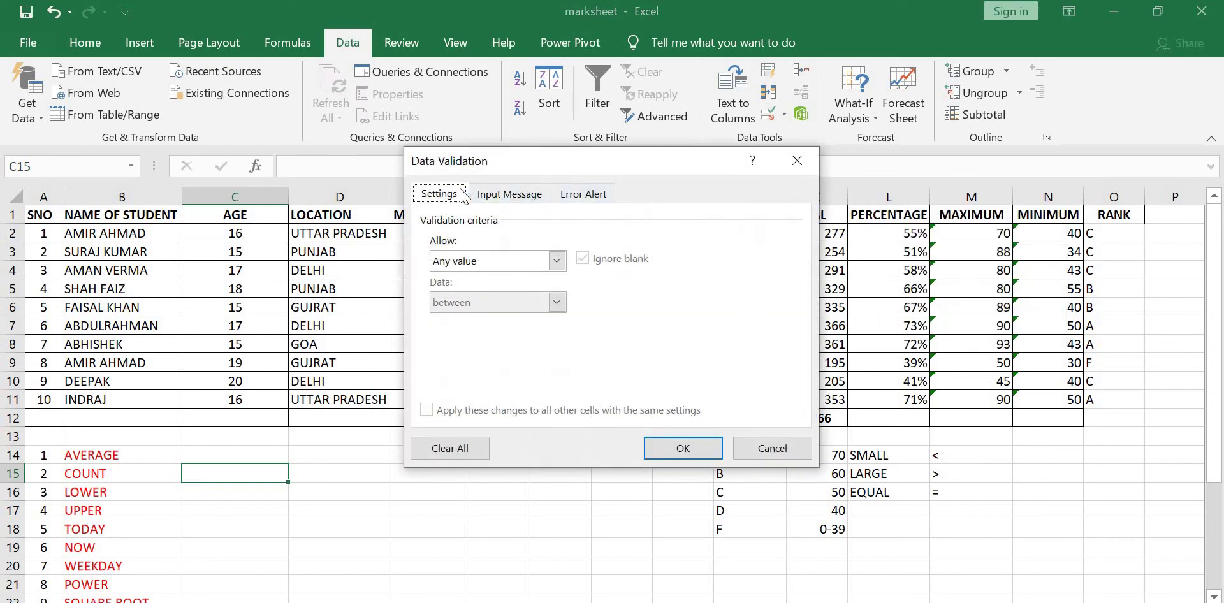
left_click(556, 261)
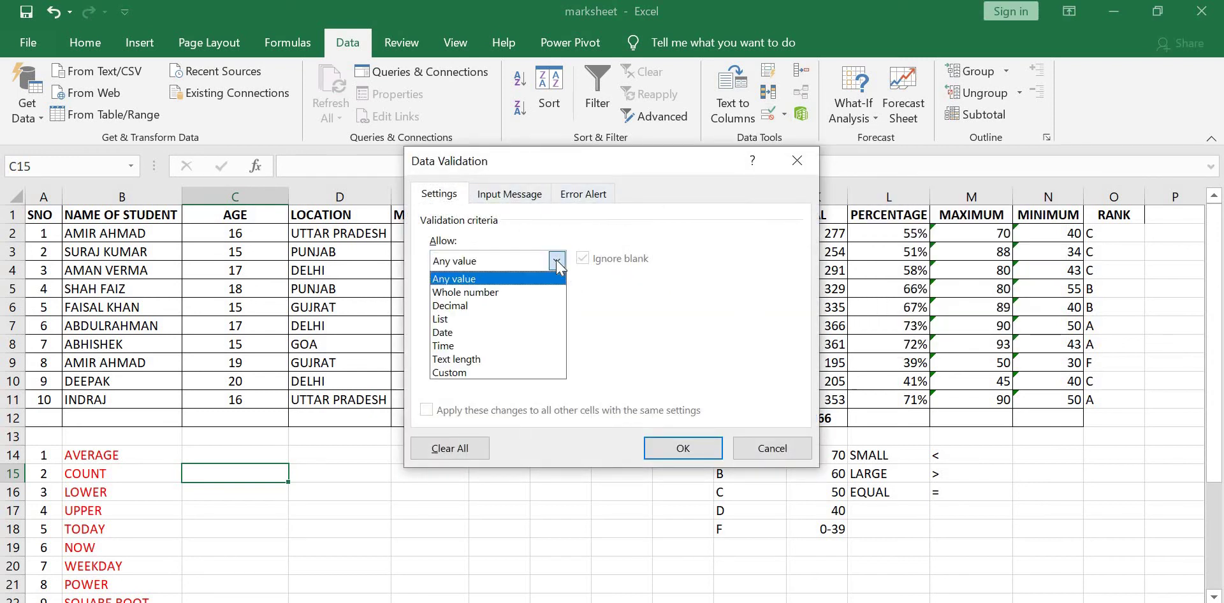
left_click(516, 319)
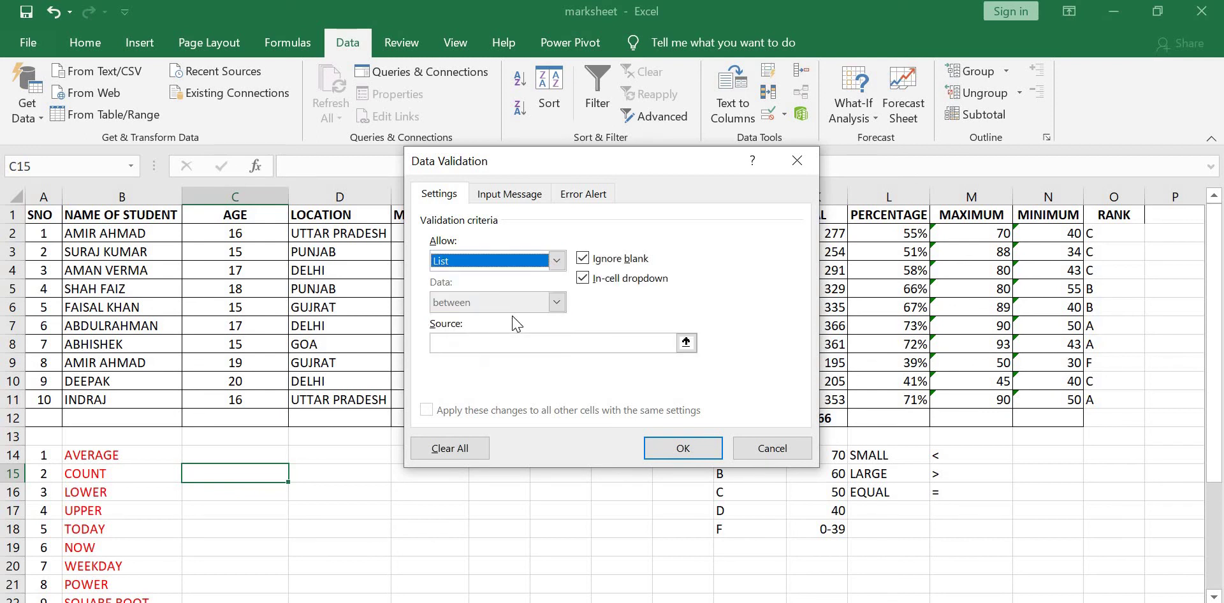
left_click(461, 343)
left_click(460, 343)
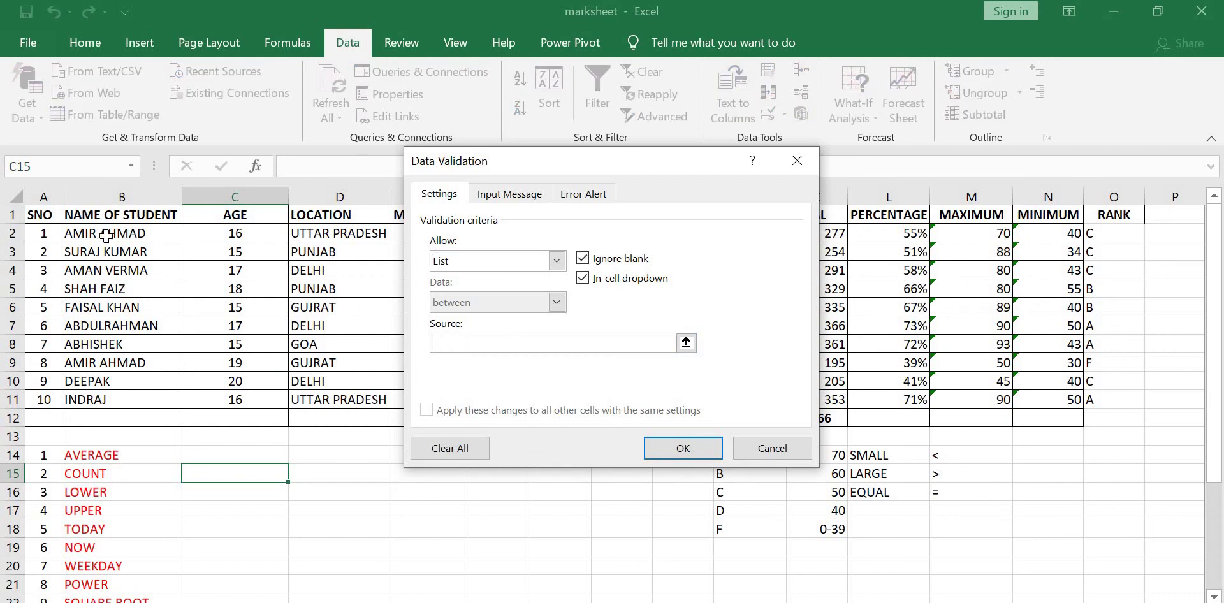
left_click_drag(106, 236, 111, 398)
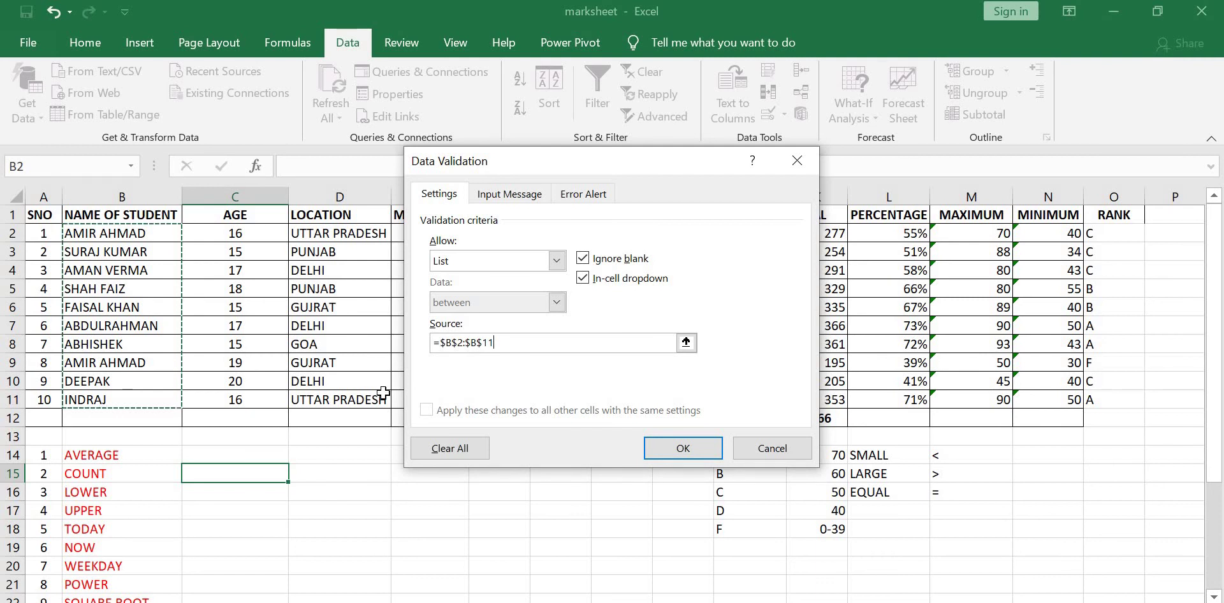
left_click(672, 449)
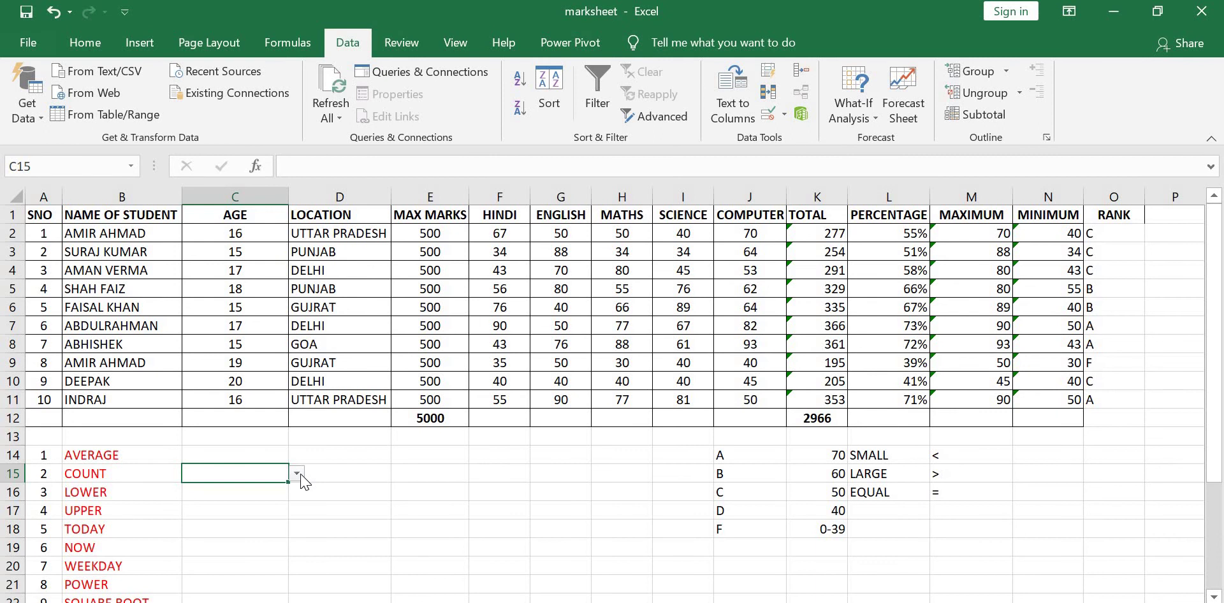
Pick several names from C15's dropdown in turn, ending on the second student's name.
left_click(299, 476)
left_click(229, 515)
left_click(297, 475)
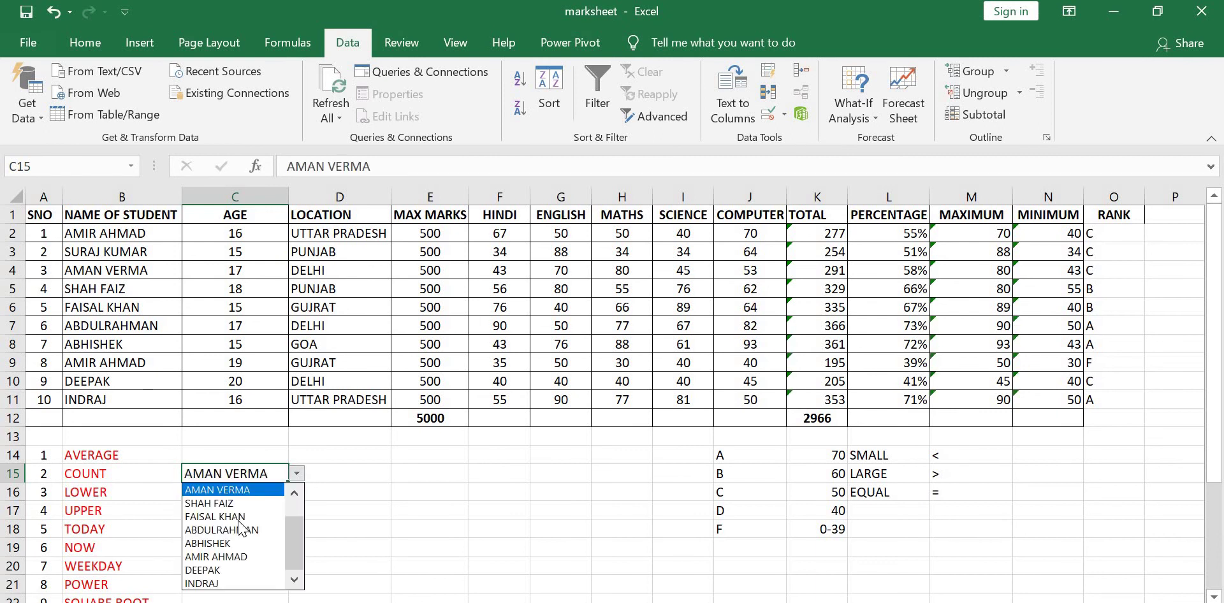
left_click(220, 543)
left_click(297, 474)
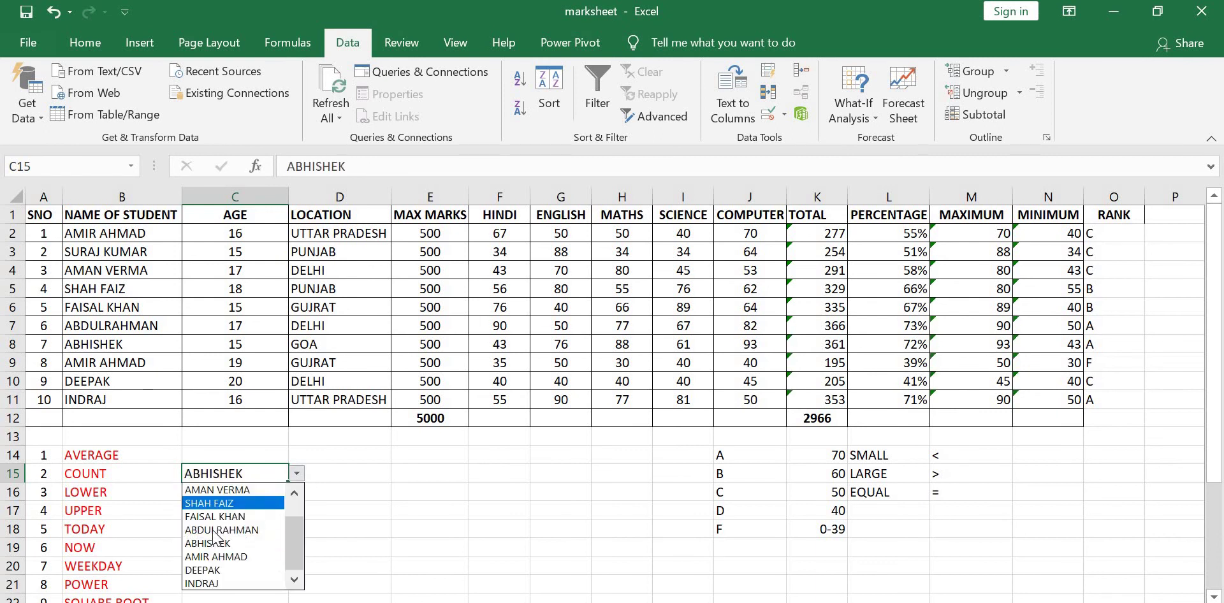
left_click(217, 557)
left_click(297, 473)
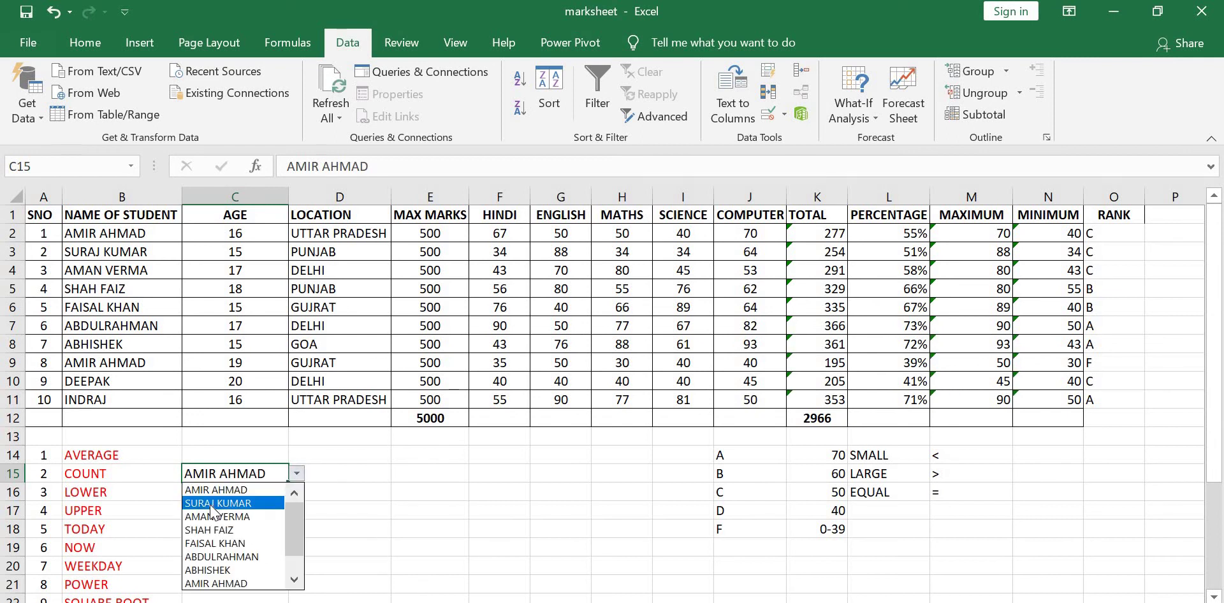
left_click(212, 505)
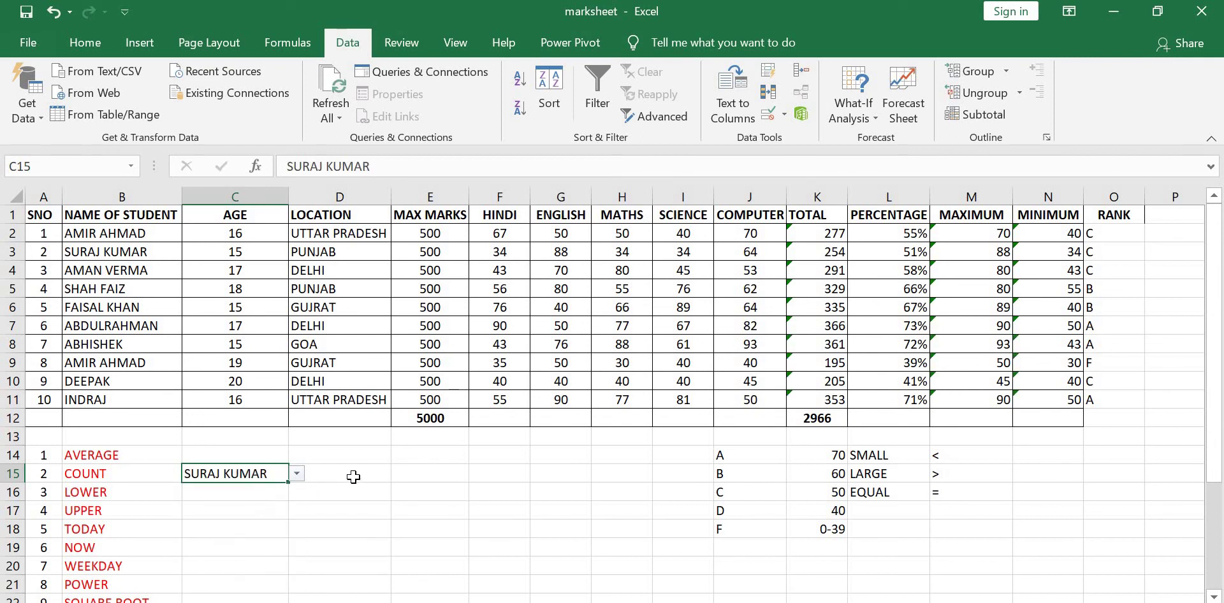
left_click(423, 496)
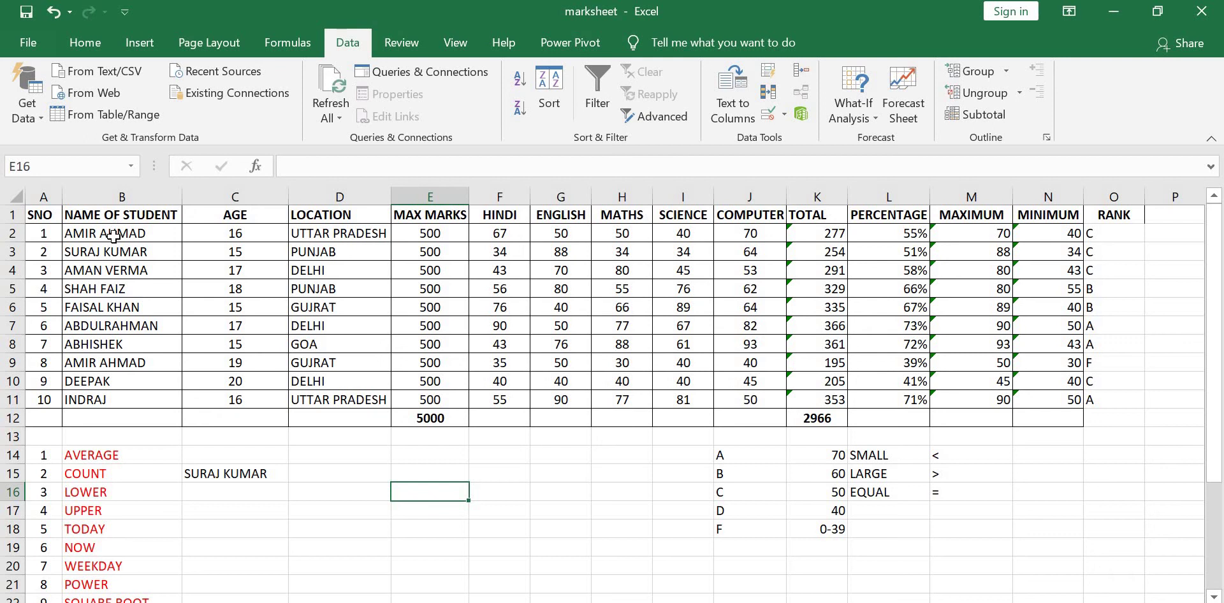
Select the name, location, total and rank ranges B2:B11, D2:D11, K2:K11, O2:O11.
left_click_drag(115, 235, 121, 401)
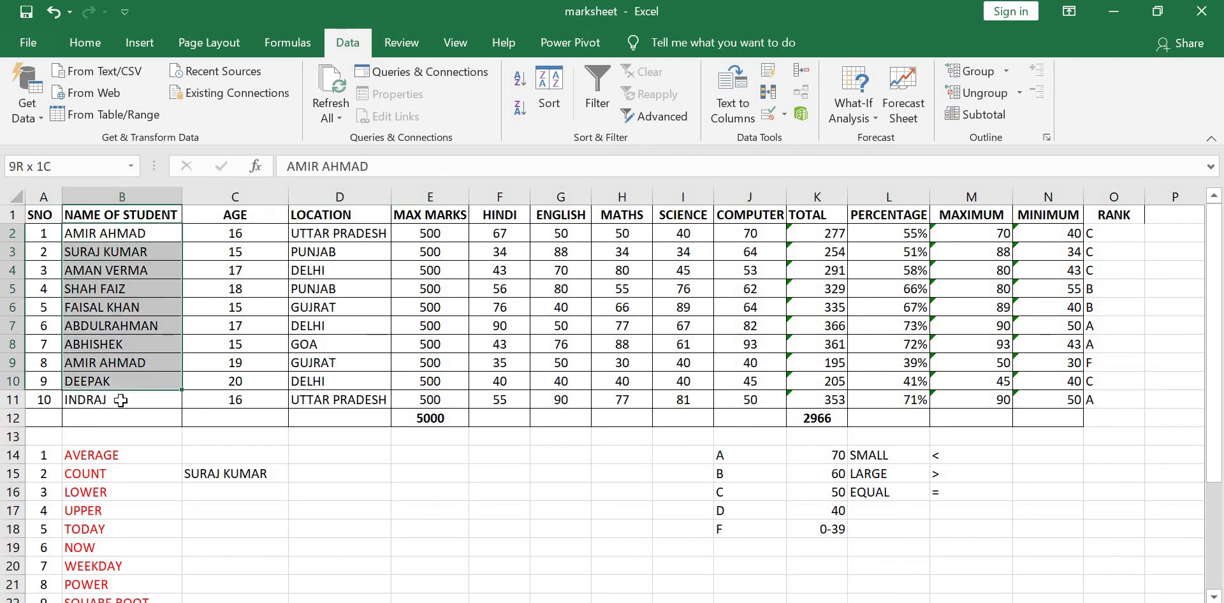
left_click_drag(336, 233, 373, 374)
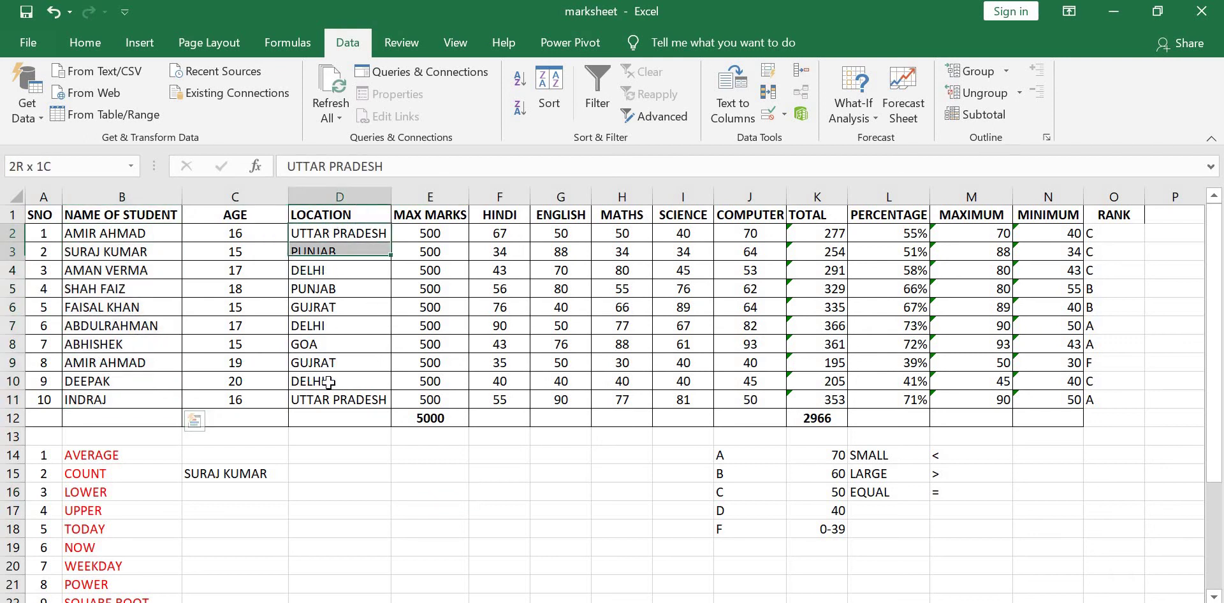
left_click_drag(823, 232, 818, 404)
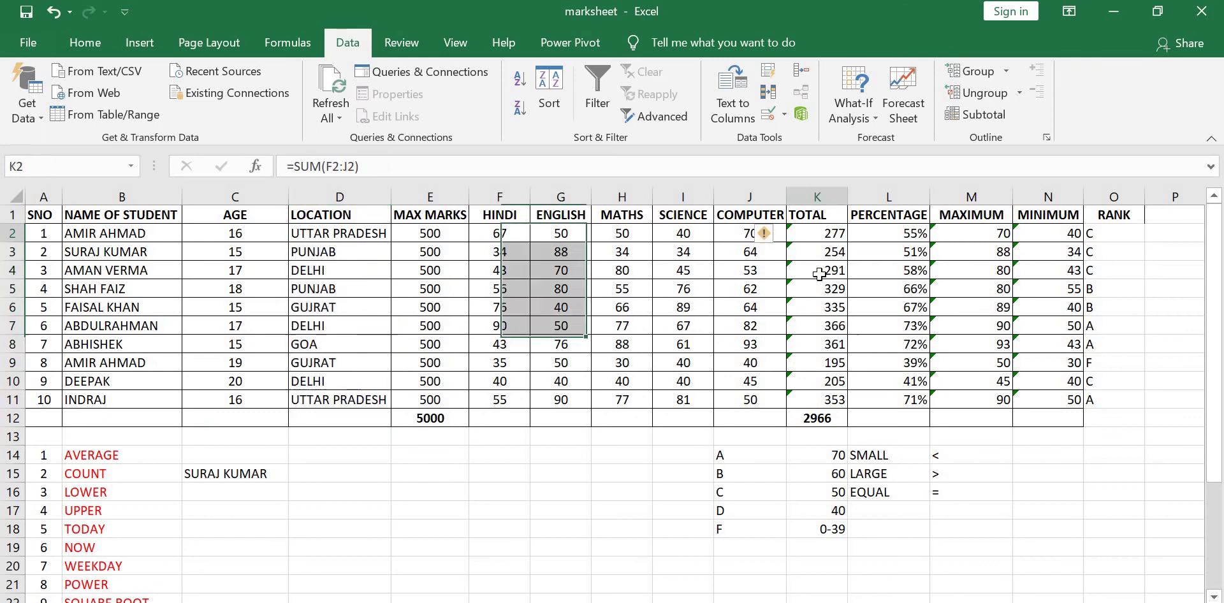
left_click(1140, 227)
left_click_drag(1121, 291, 1109, 399)
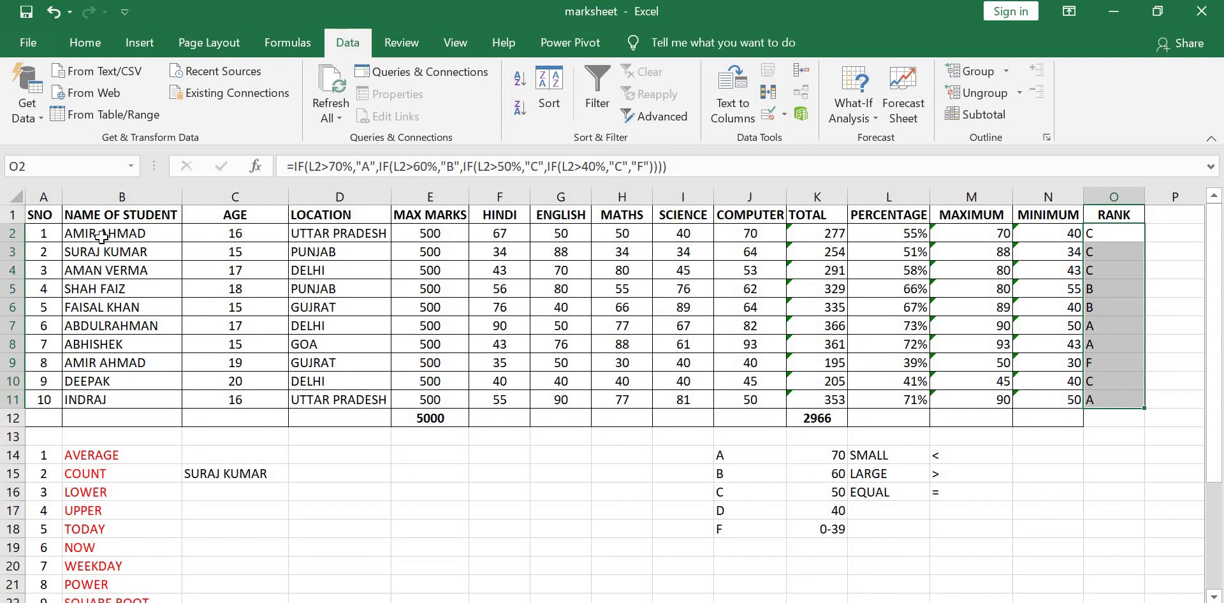
Name B2:B11 "name" and D2:D11 "location" via the Name Box.
left_click_drag(100, 235, 110, 400)
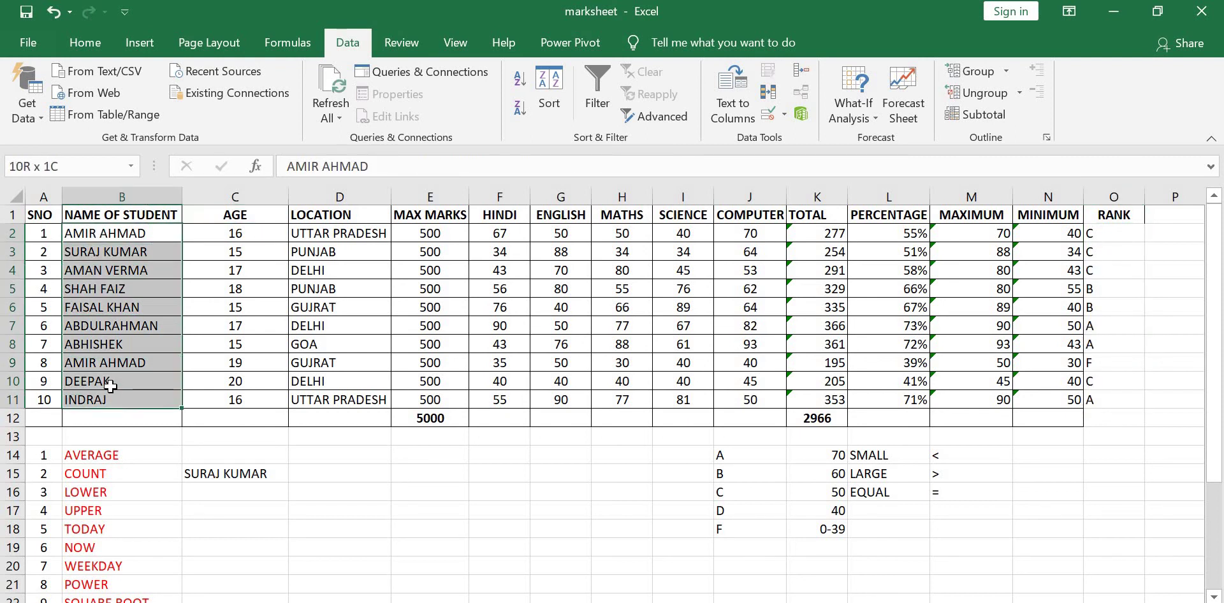
left_click(106, 167)
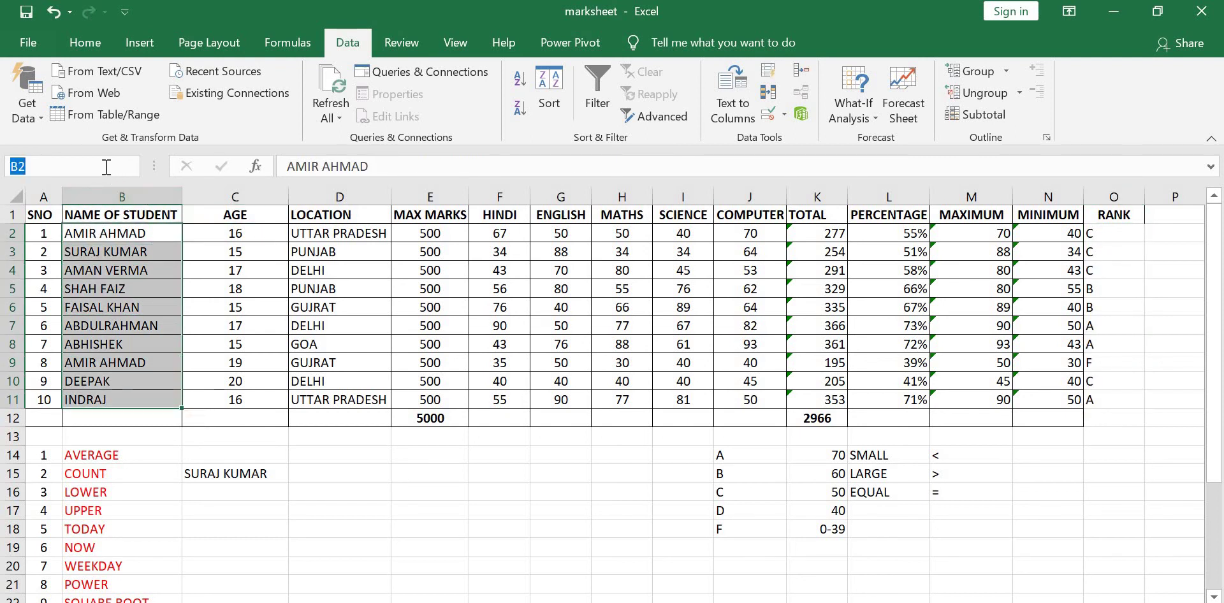
type("name")
left_click(237, 289)
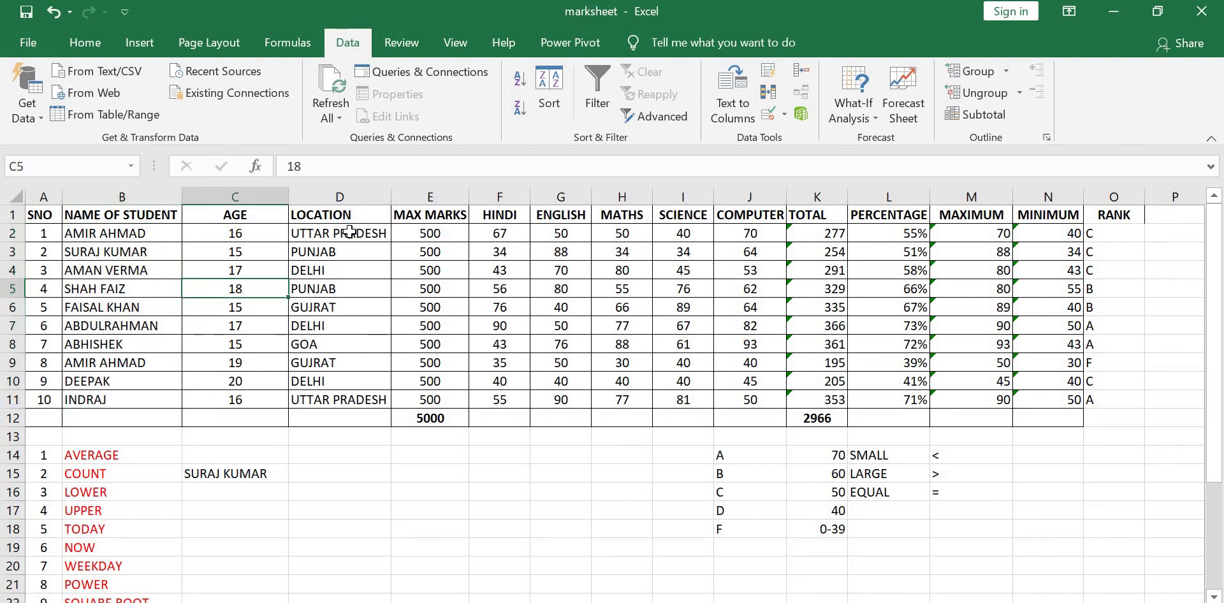
left_click_drag(348, 234, 343, 400)
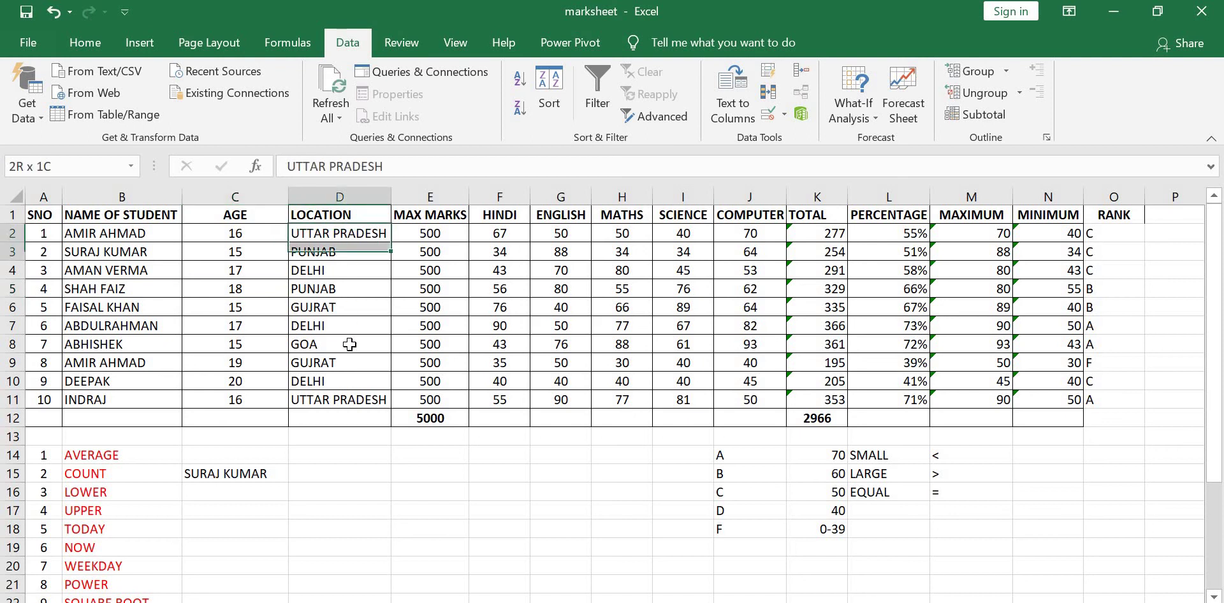
left_click(85, 166)
type("location")
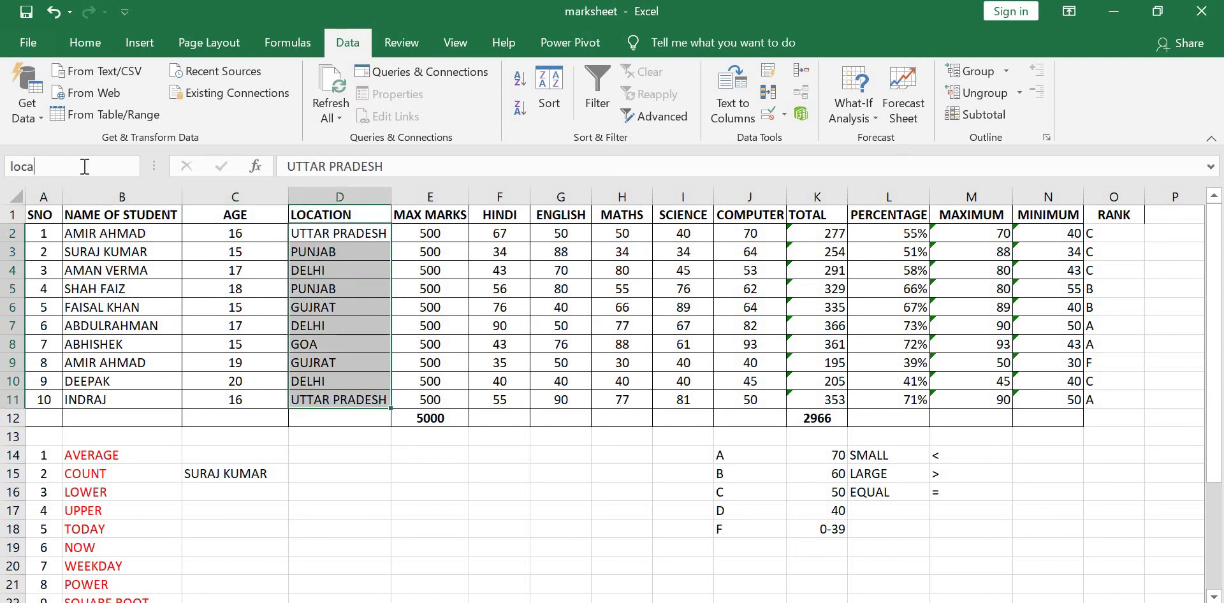
key("Return")
left_click(491, 308)
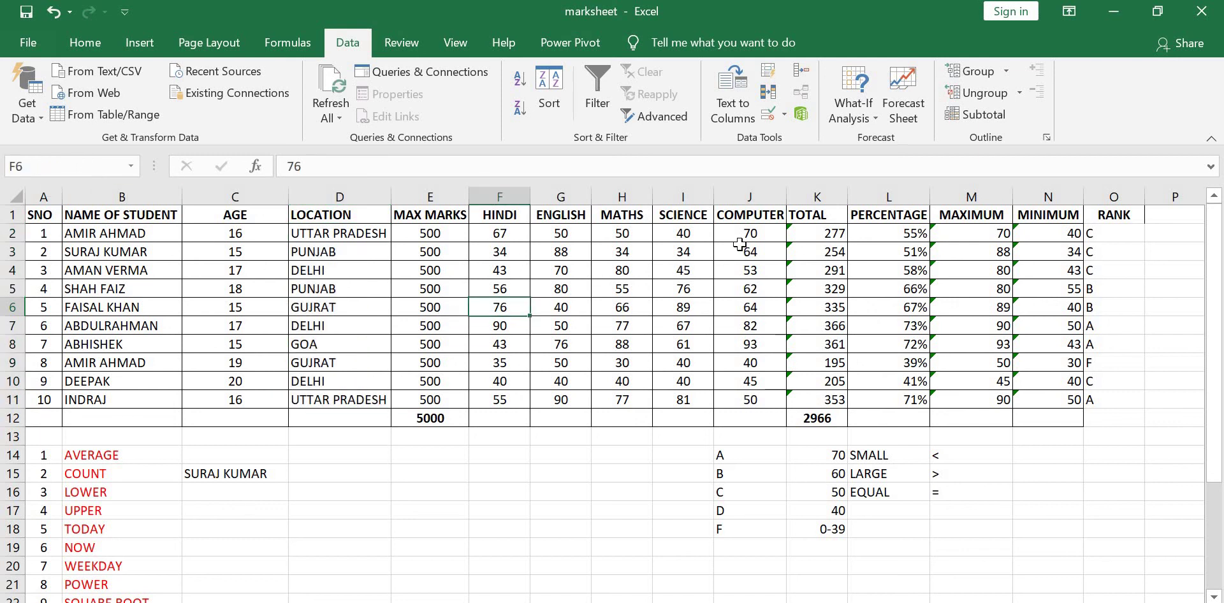
Name K2:K11 "total" and O2:O11 "rank" via the Name Box.
left_click_drag(807, 238, 814, 402)
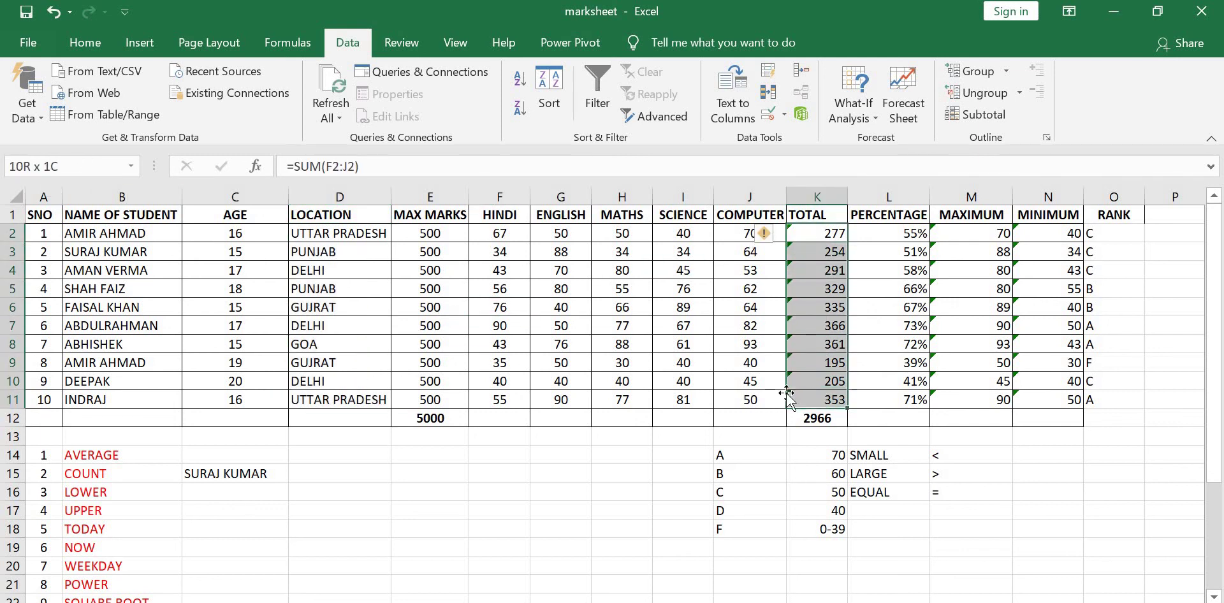
left_click(32, 164)
type("total")
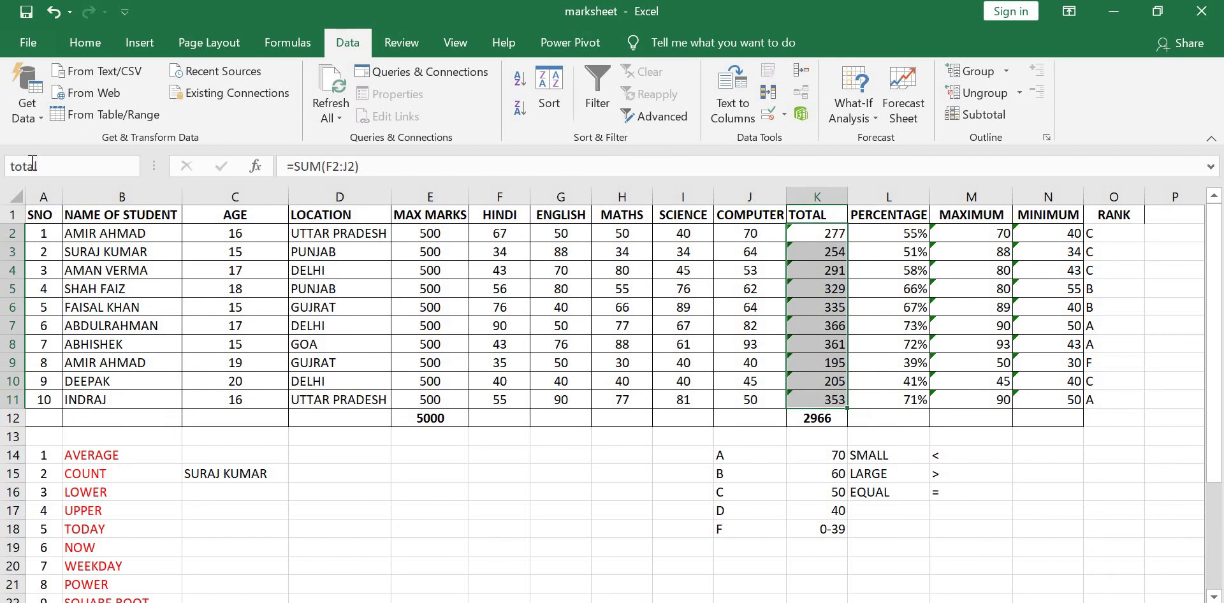
key("Return")
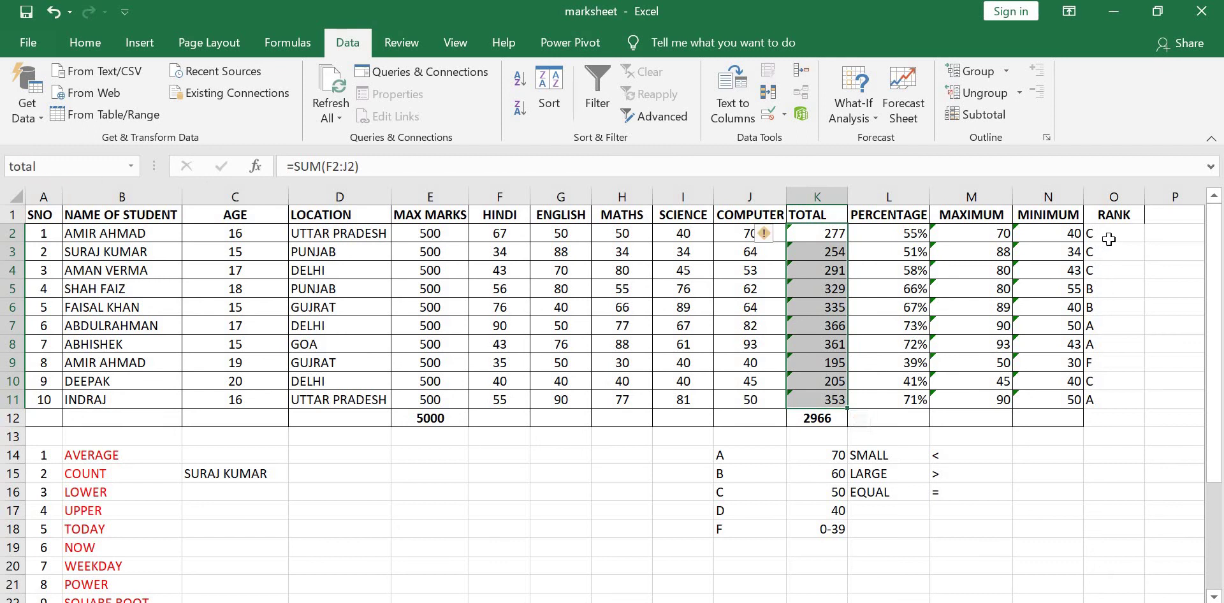
left_click_drag(1109, 239, 1118, 399)
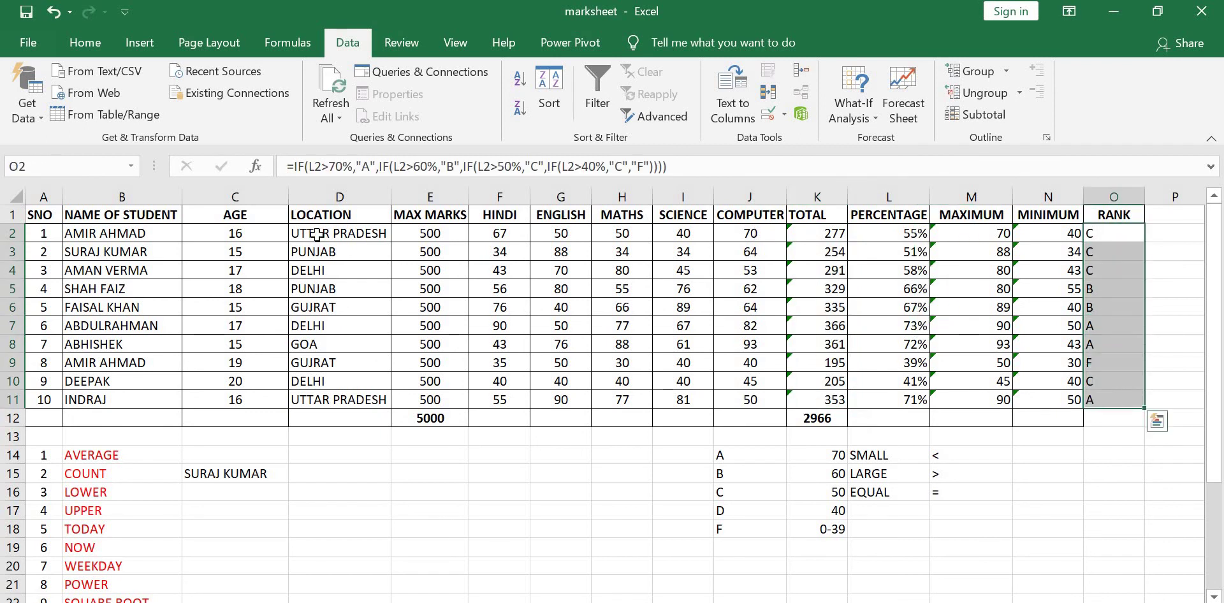
left_click(50, 169)
type("rank")
key("Return")
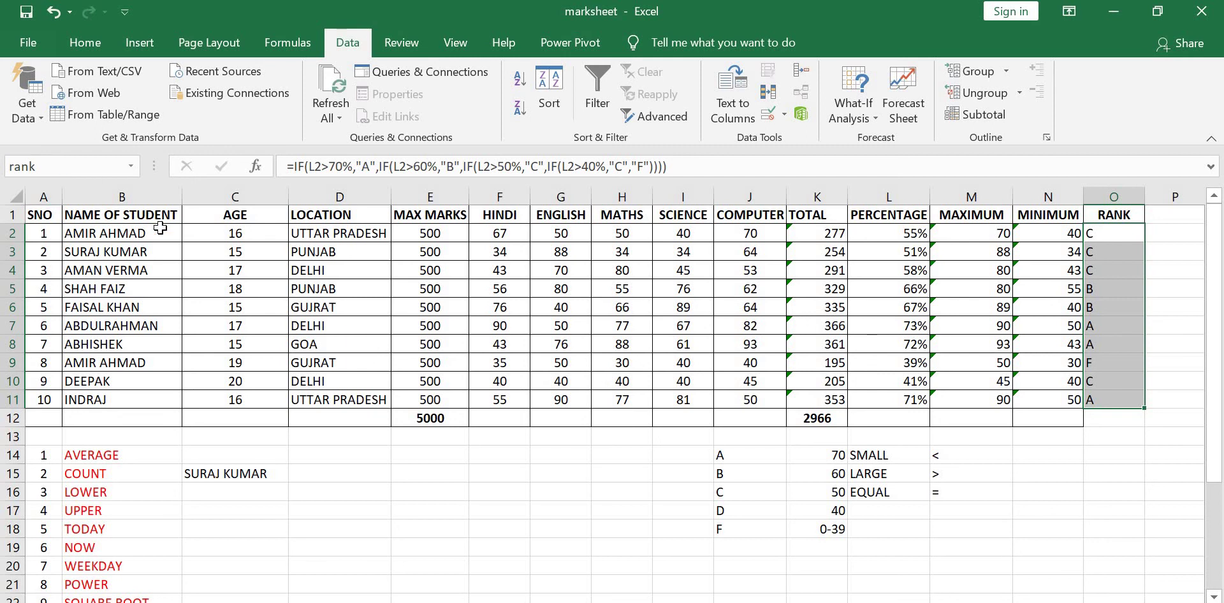
left_click(135, 171)
left_click(132, 167)
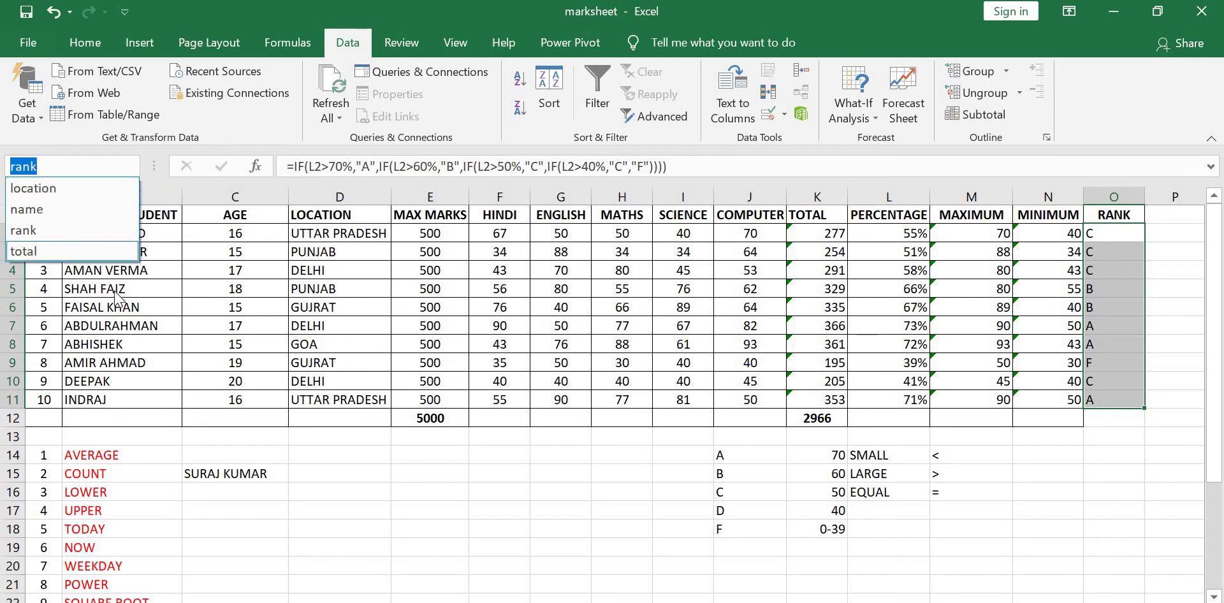
left_click(185, 284)
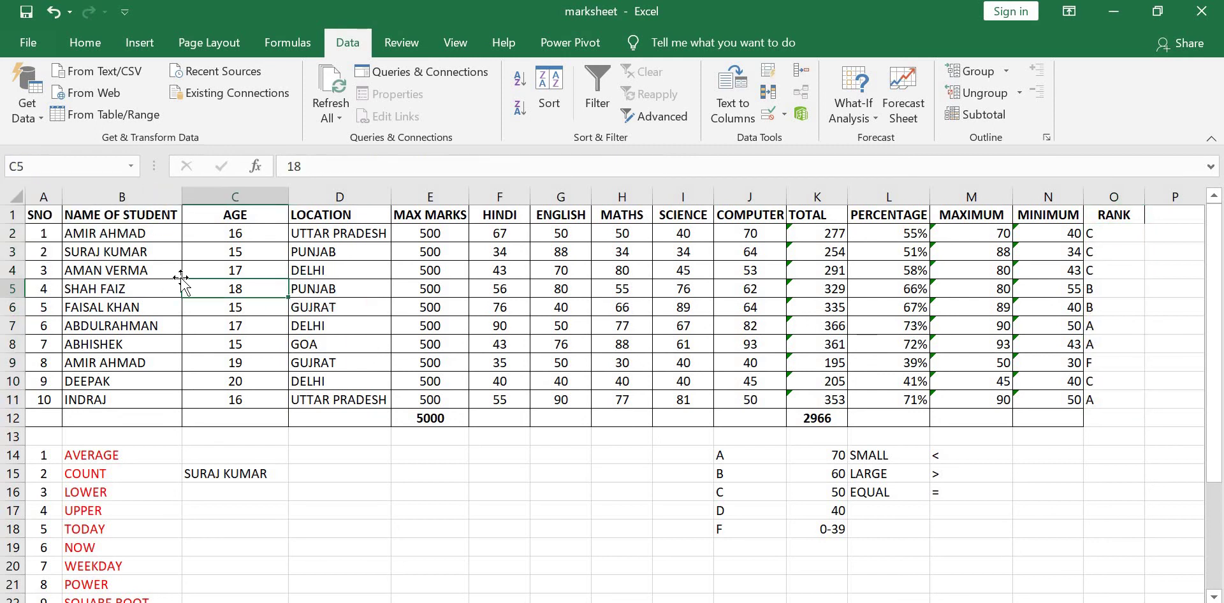
left_click(132, 167)
left_click(55, 214)
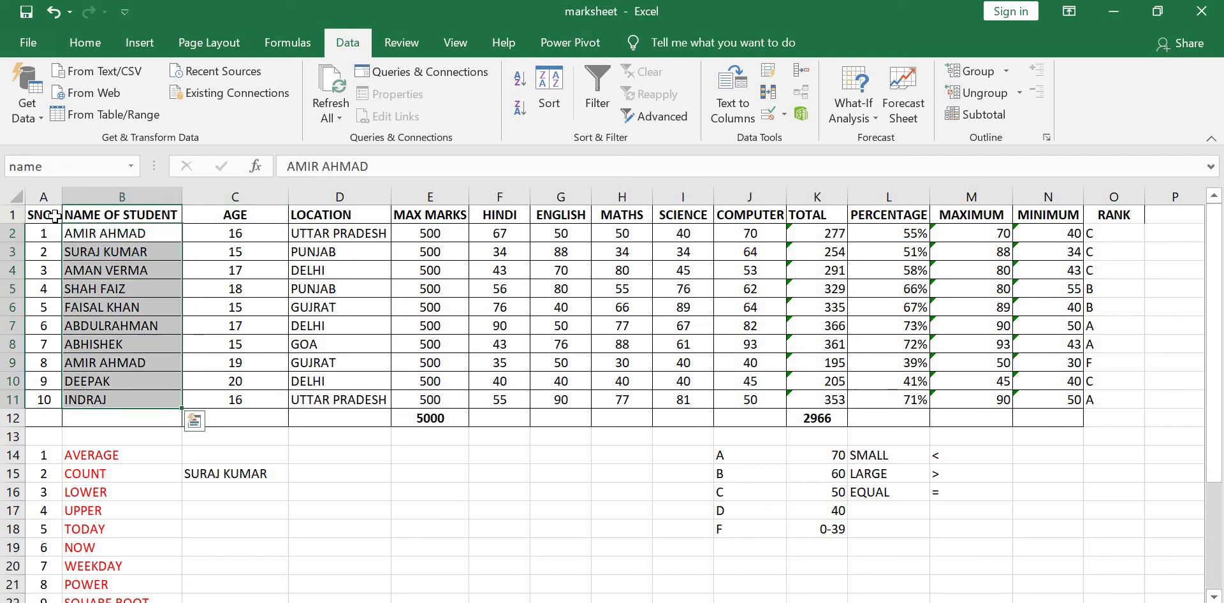
left_click(131, 168)
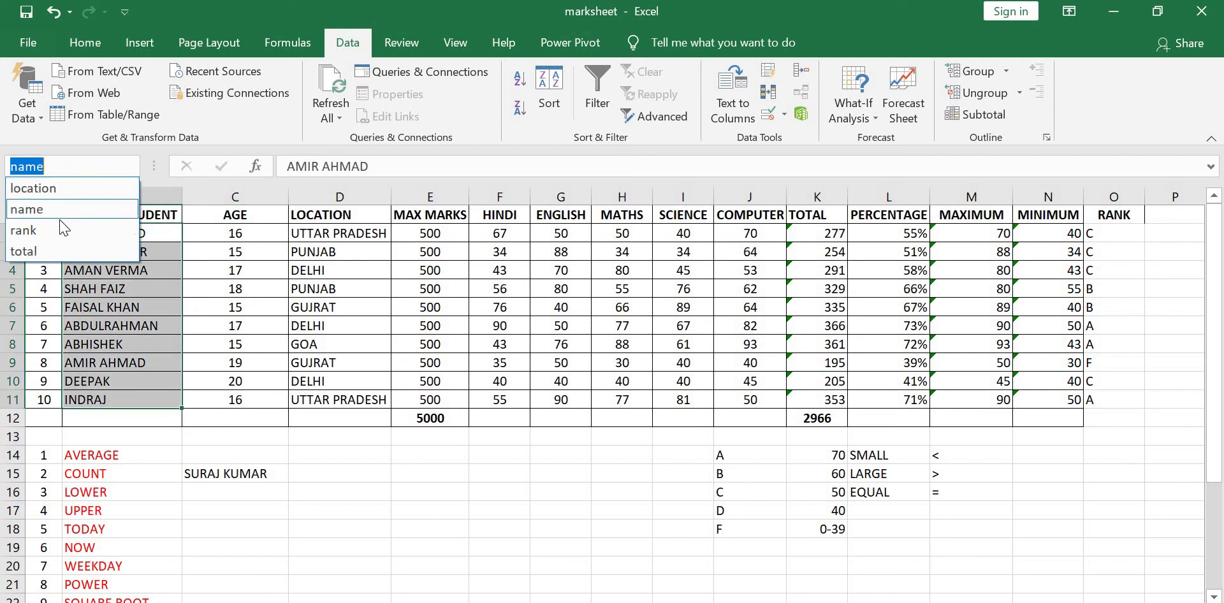
left_click(54, 234)
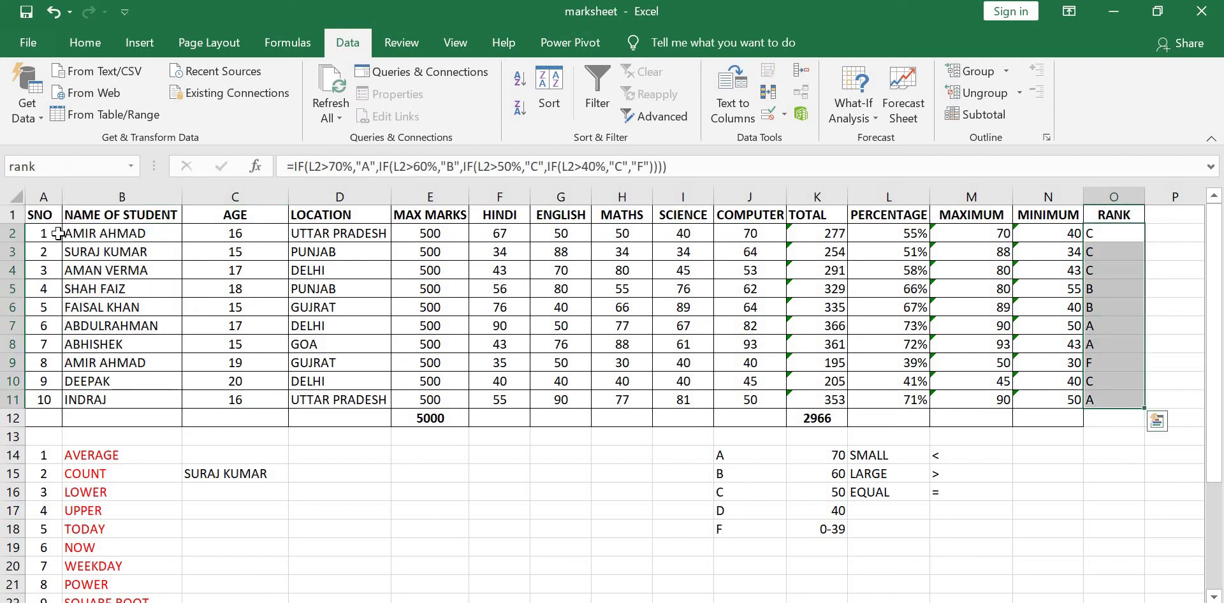
left_click(132, 166)
left_click(68, 251)
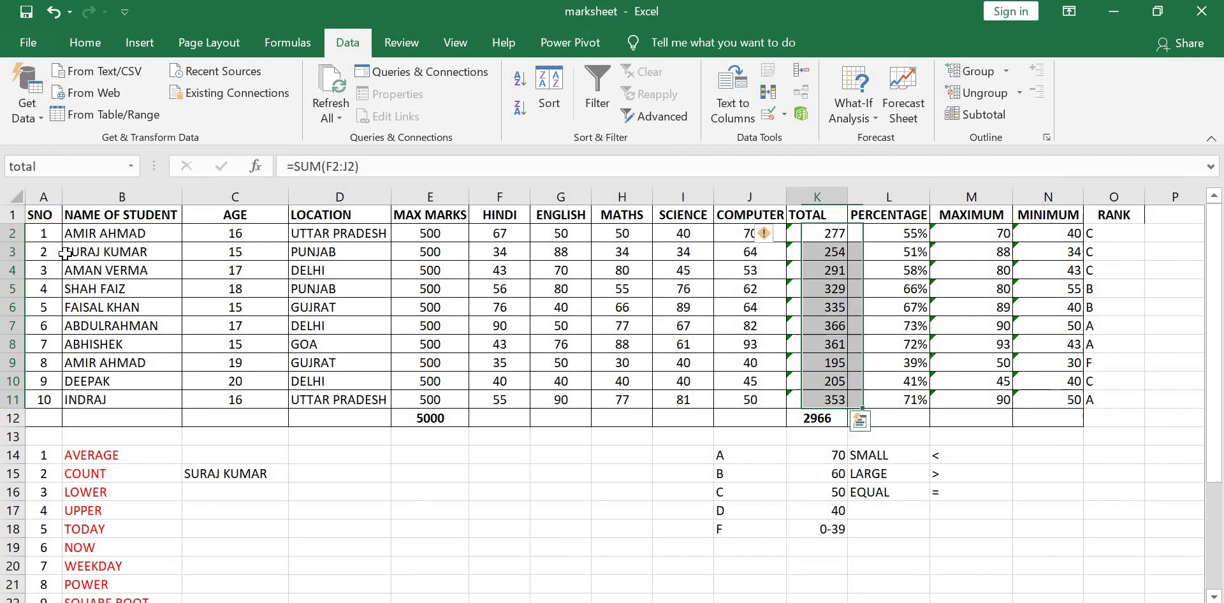
left_click(132, 167)
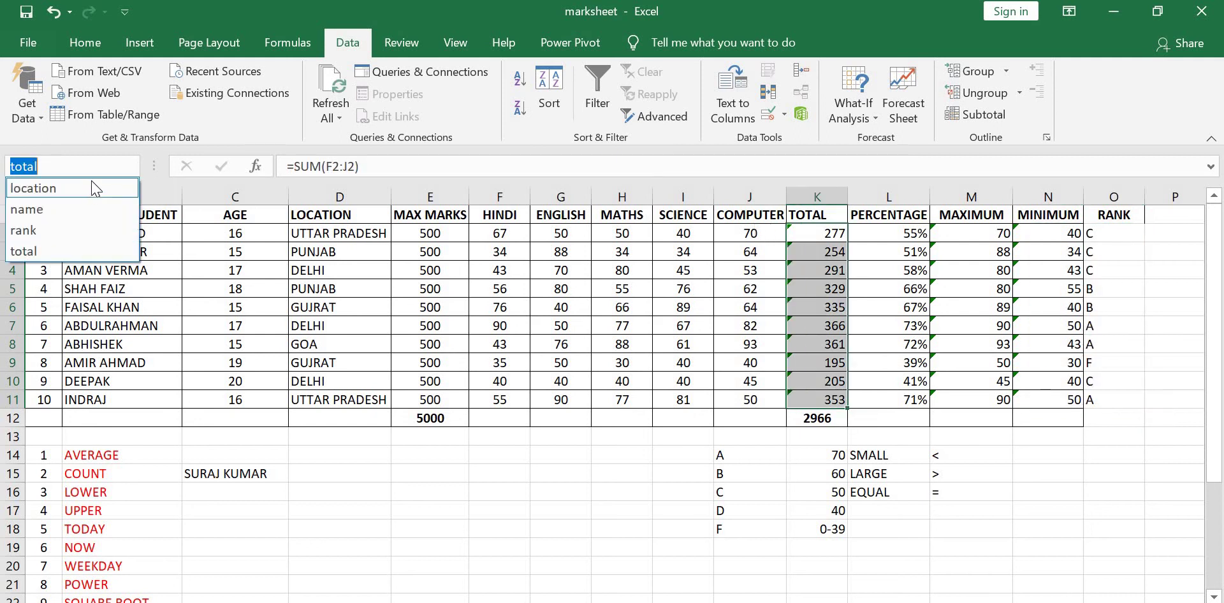
left_click(92, 189)
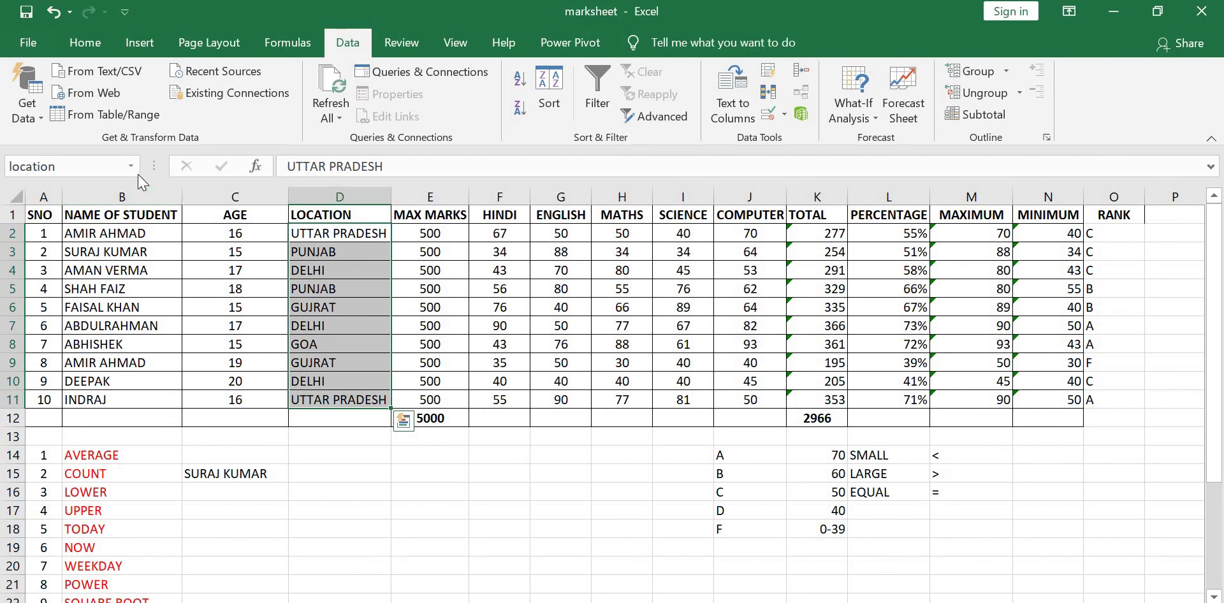
left_click(451, 495)
left_click(328, 471)
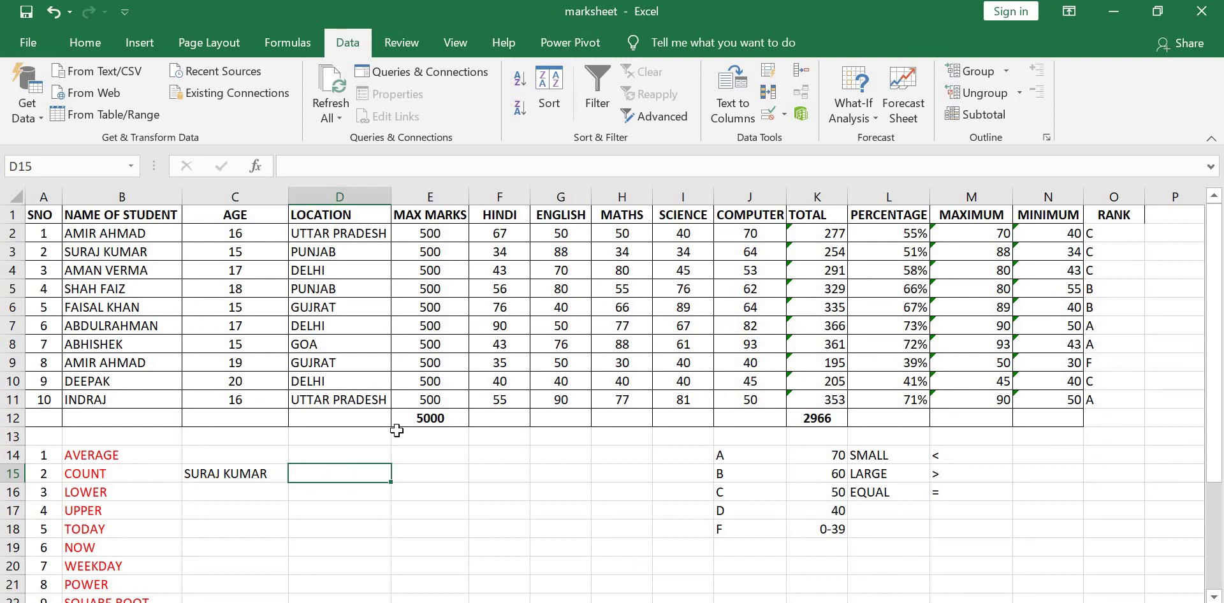
Enter =SUMIF(name,C15,total) in D15, returning 254 for the selected student.
type("=su")
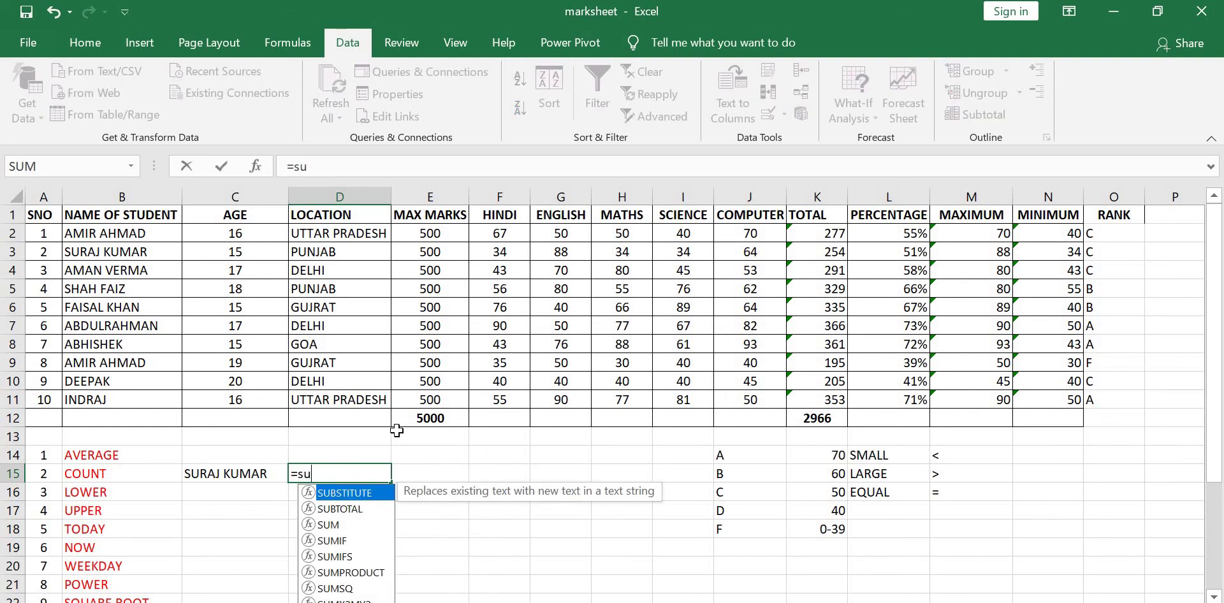
type("mif")
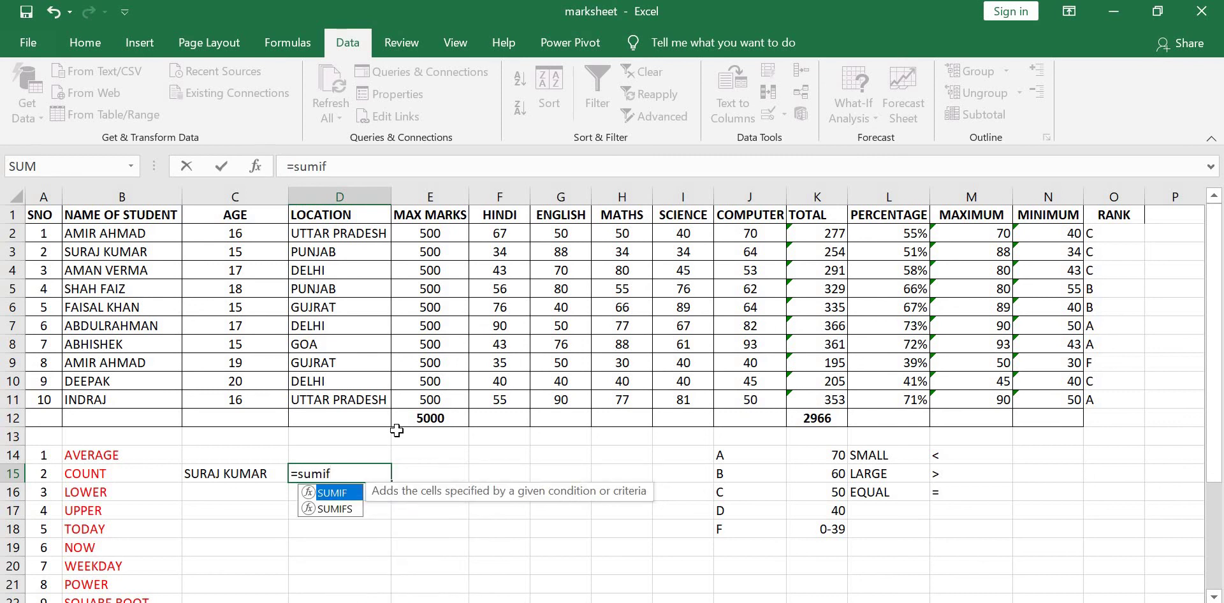
type("(")
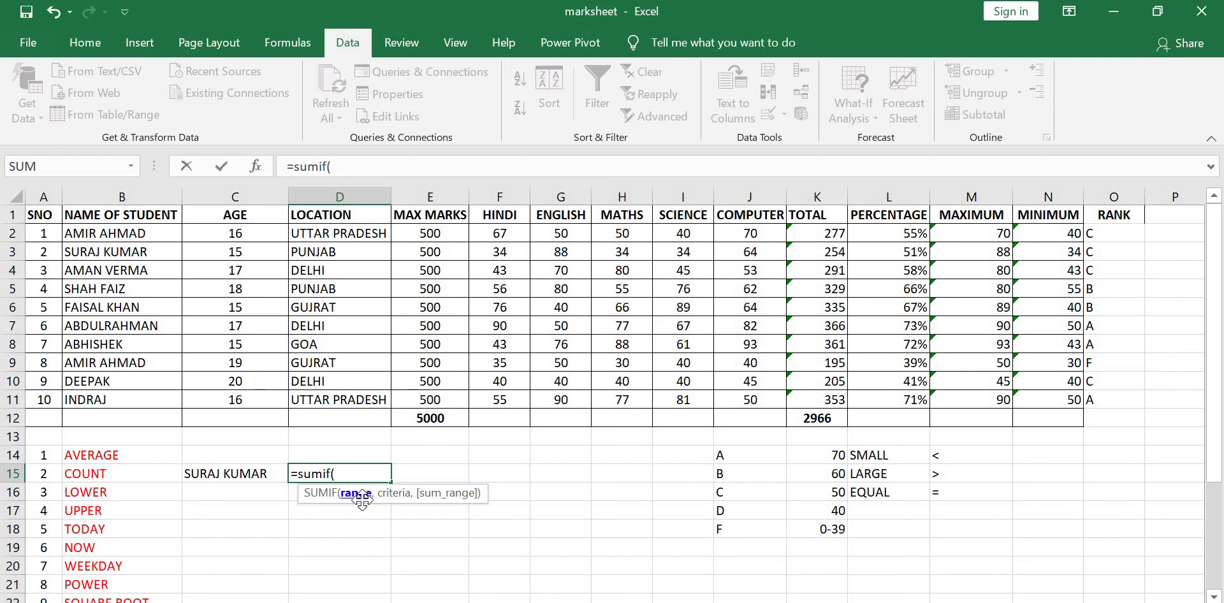
type("n")
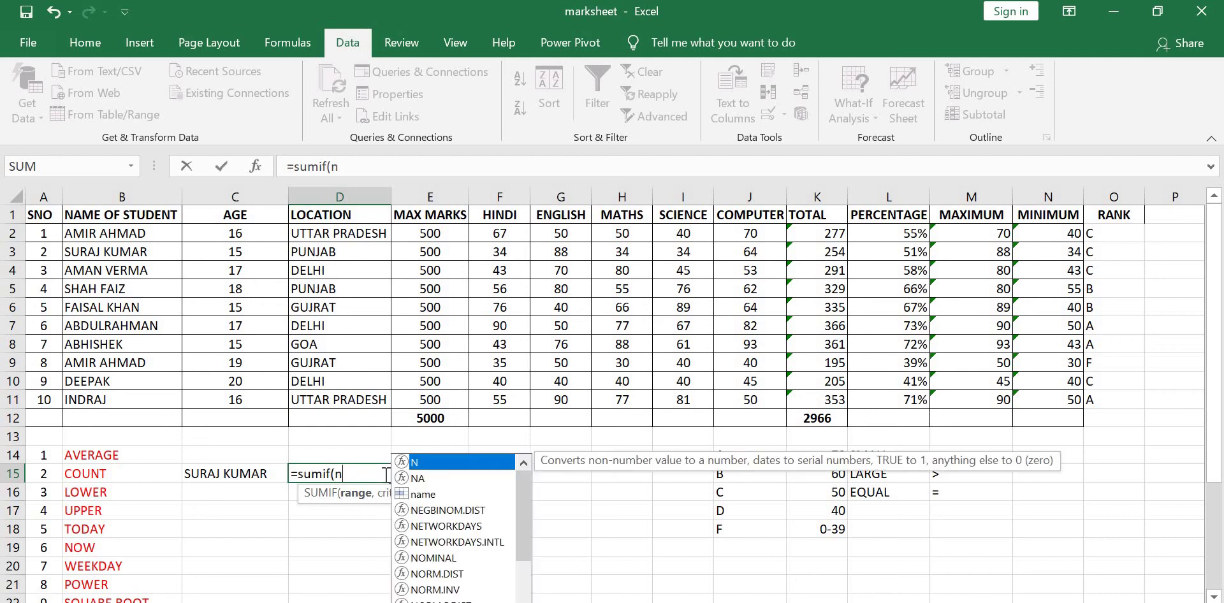
type("ame")
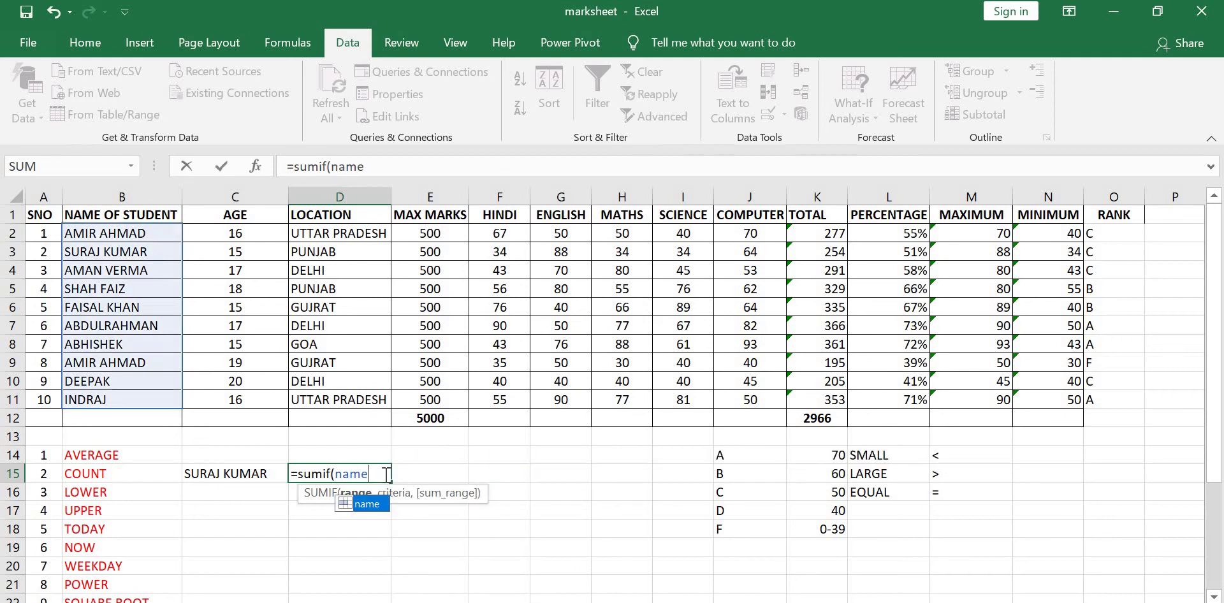
double_click(369, 505)
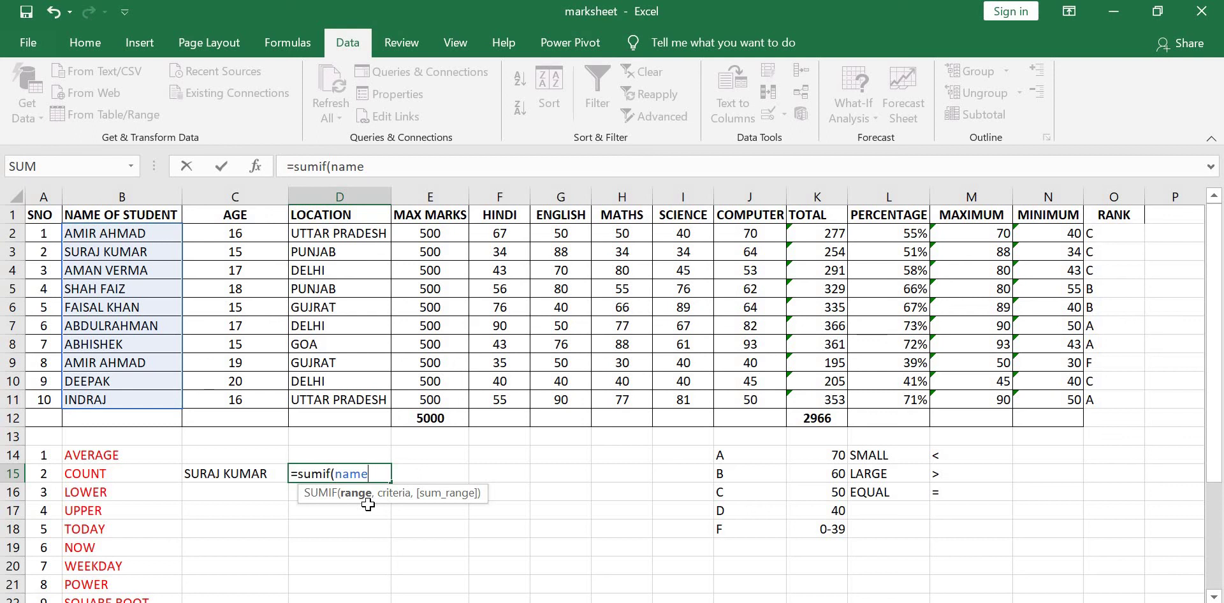
type(",")
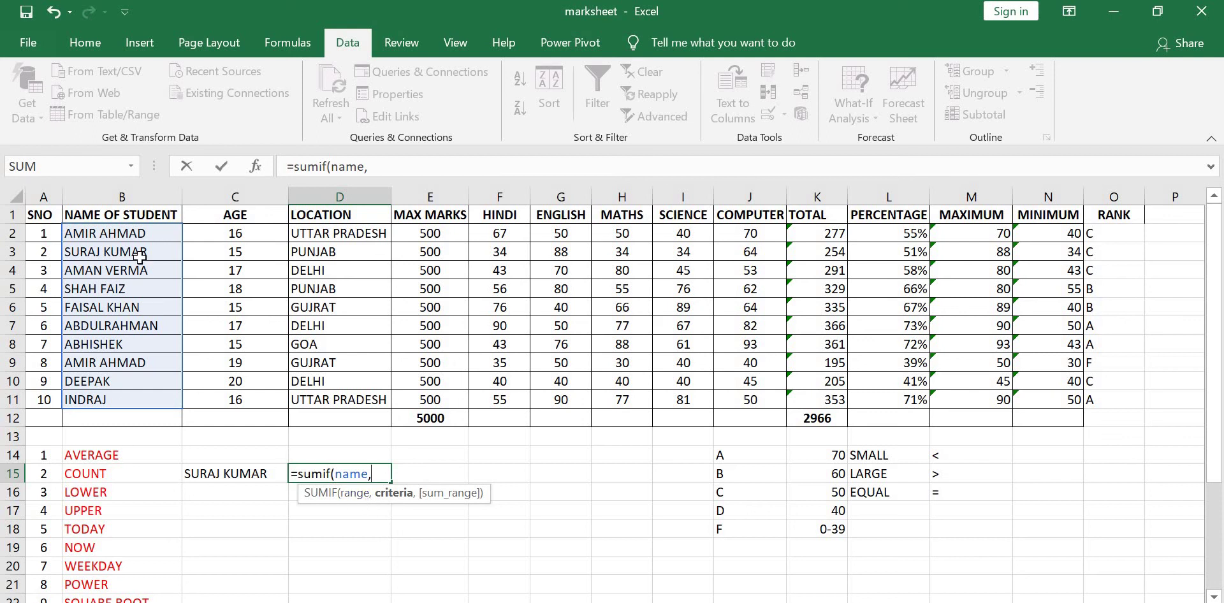
left_click(255, 475)
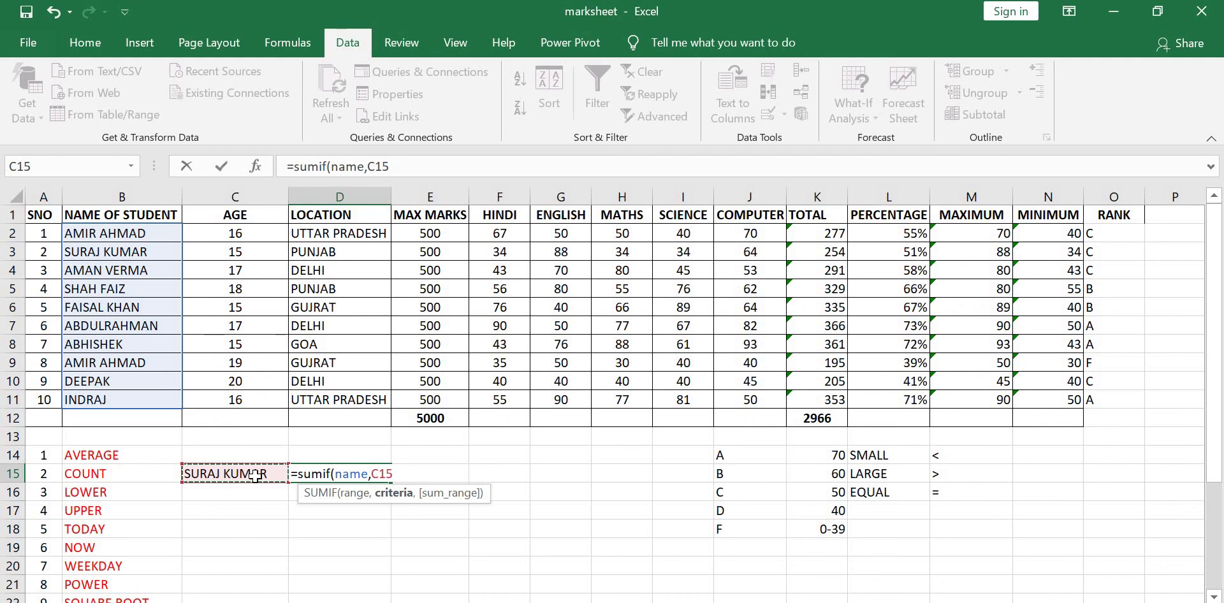
type(",")
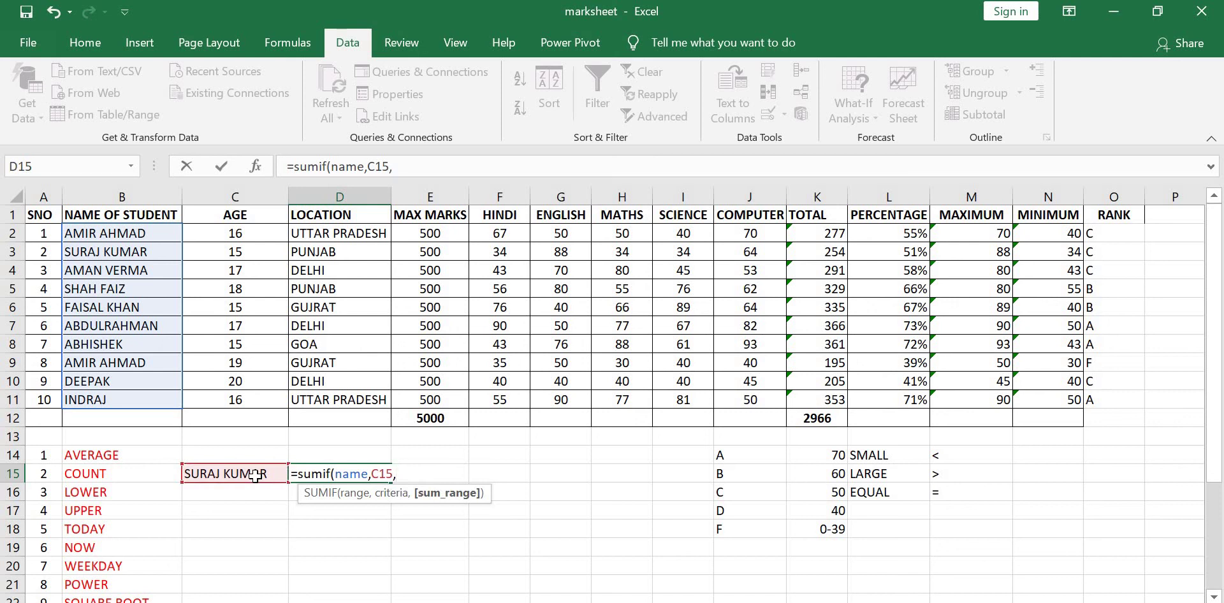
type("t")
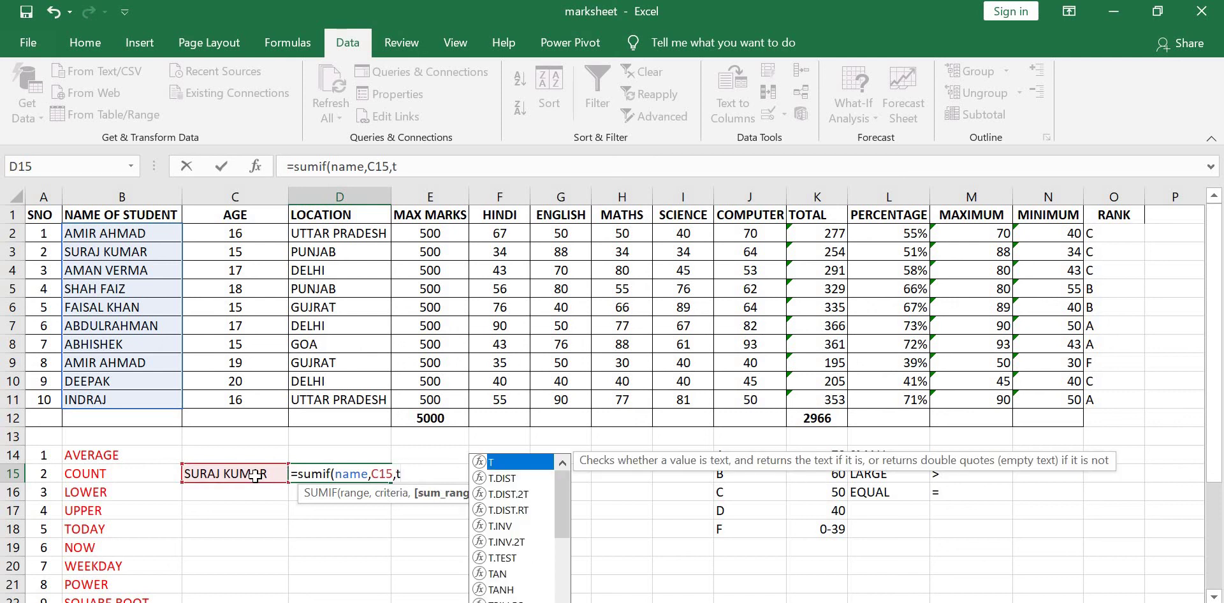
type("otal")
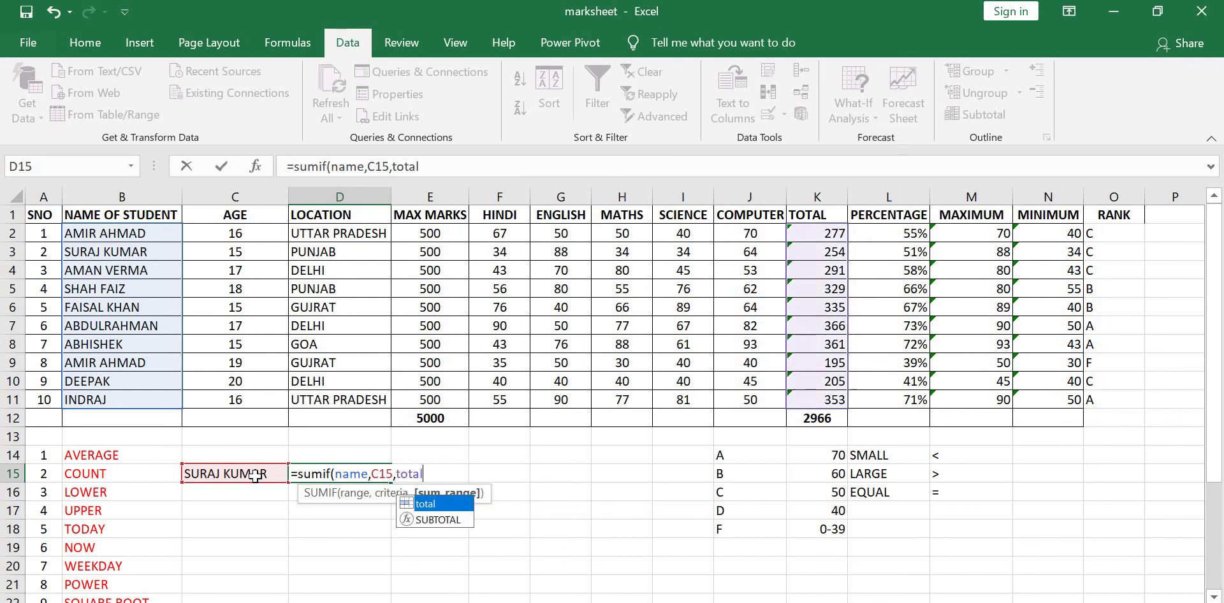
double_click(425, 501)
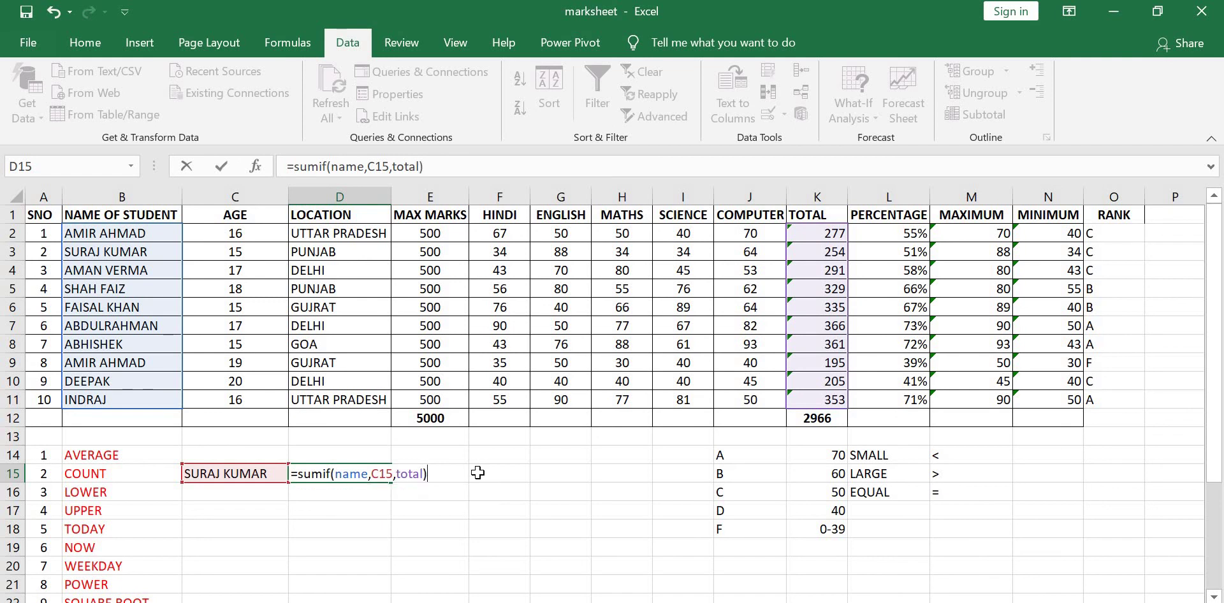
key("Return")
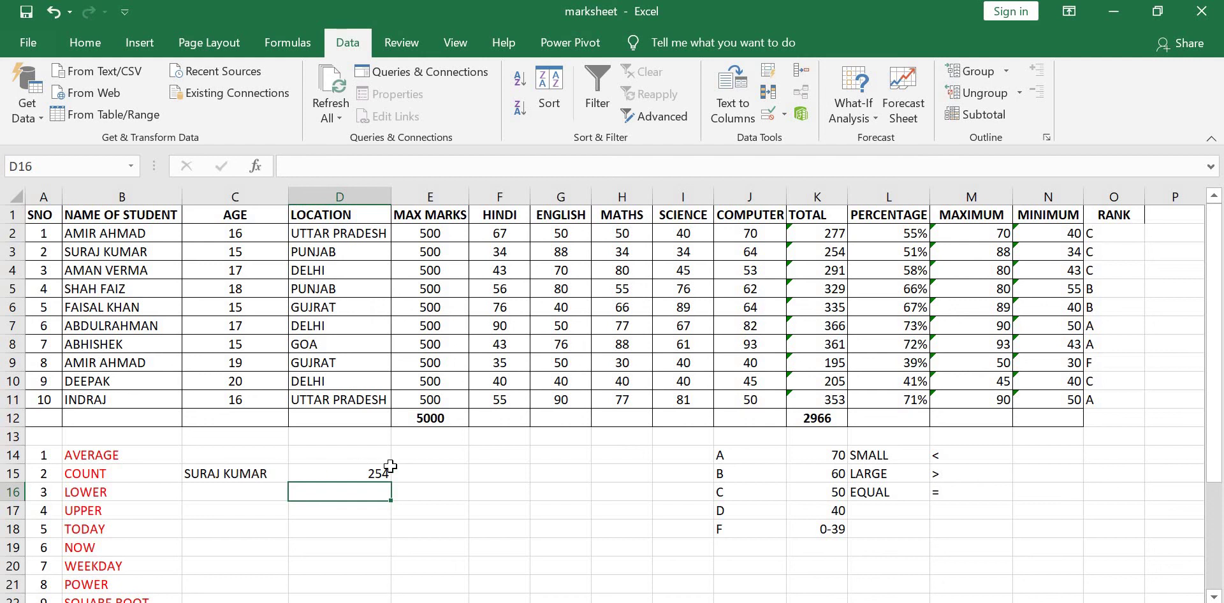
Check one student's table total of 254, then pick another name in the C15 lookup dropdown.
left_click(176, 248)
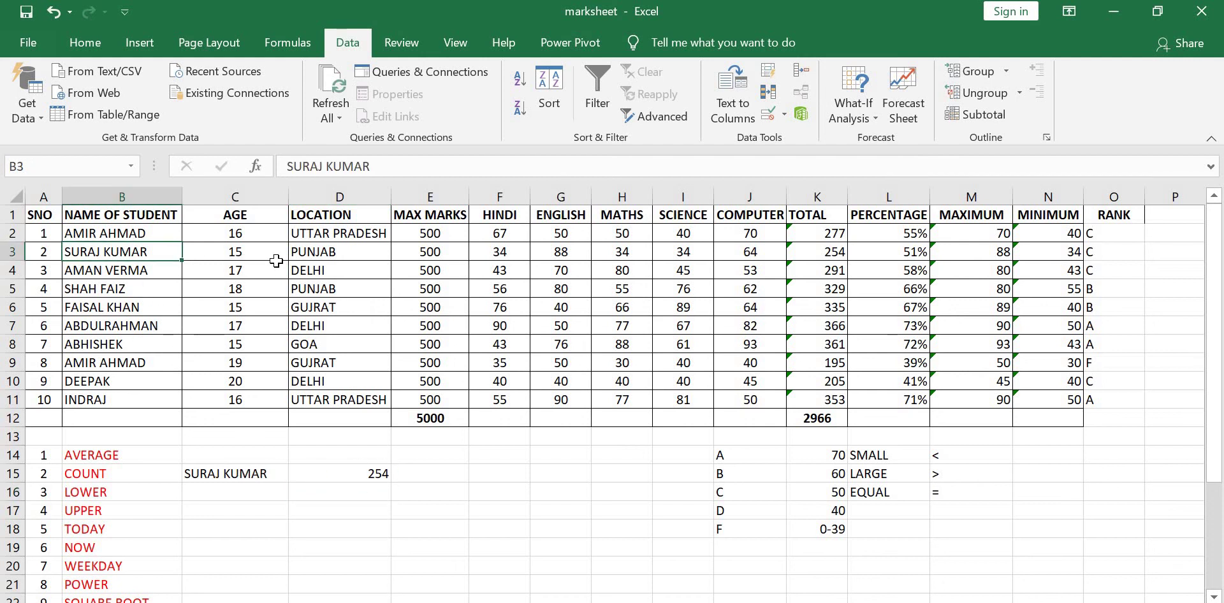
left_click(836, 252)
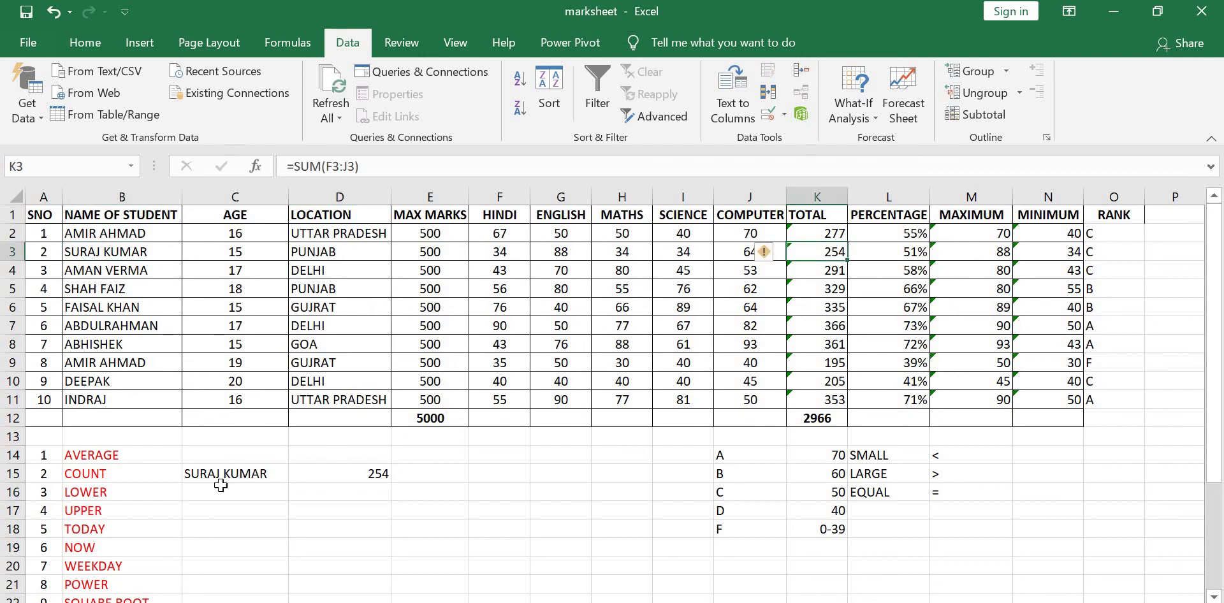
left_click(252, 475)
left_click(297, 473)
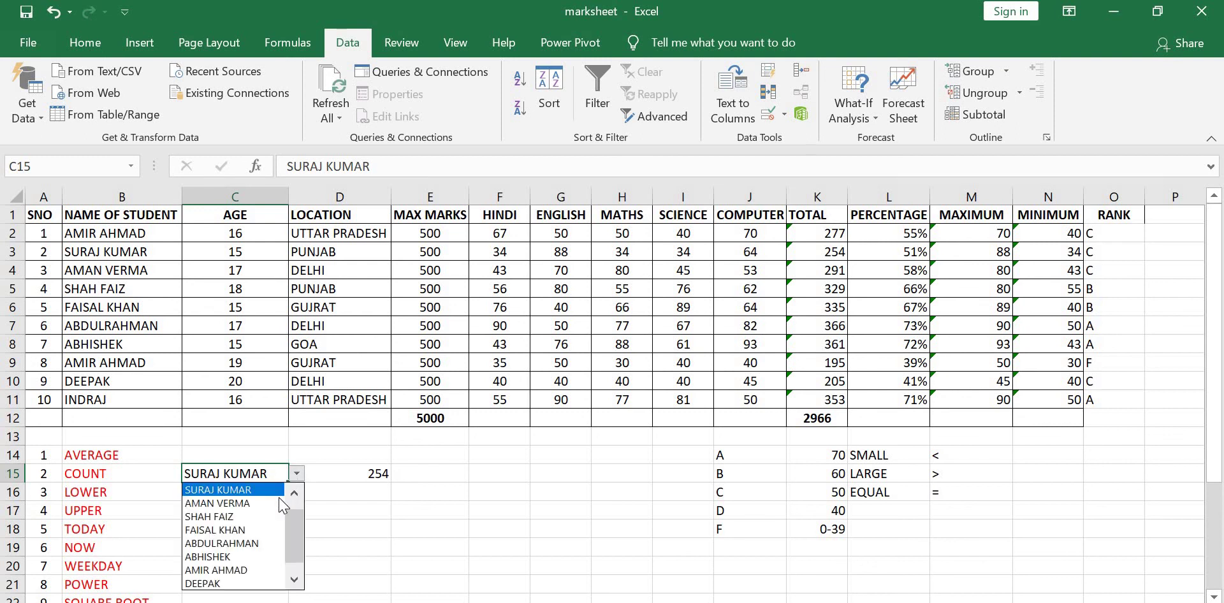
left_click(246, 530)
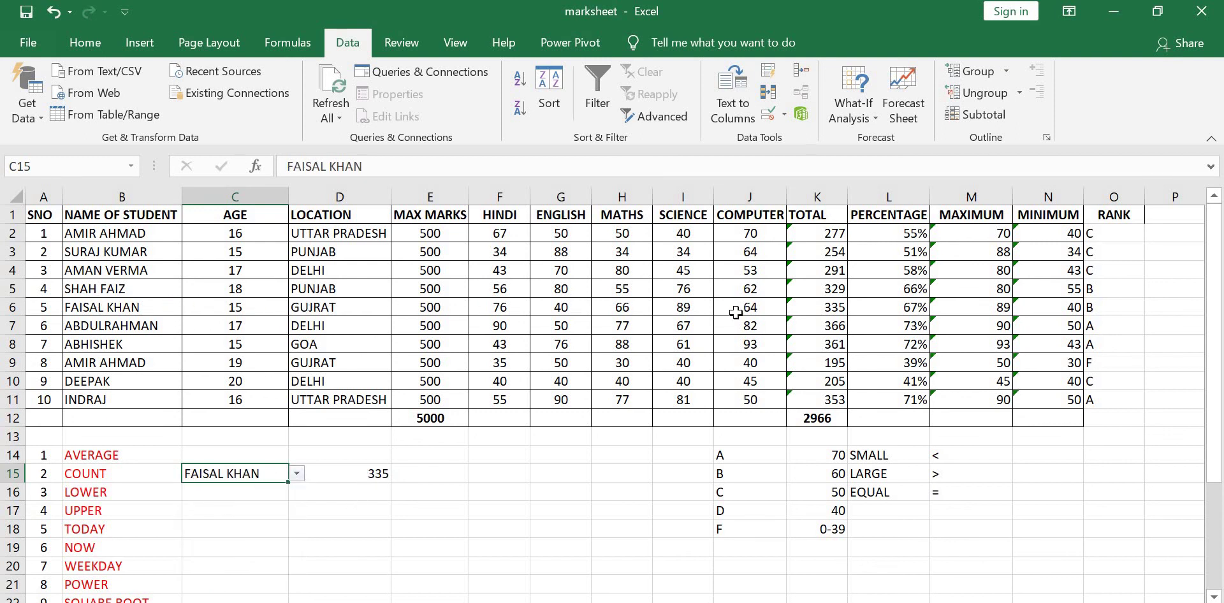
Pick the student with two rows in C15 and confirm D15's 472 equals totals 277 plus 195.
left_click(298, 474)
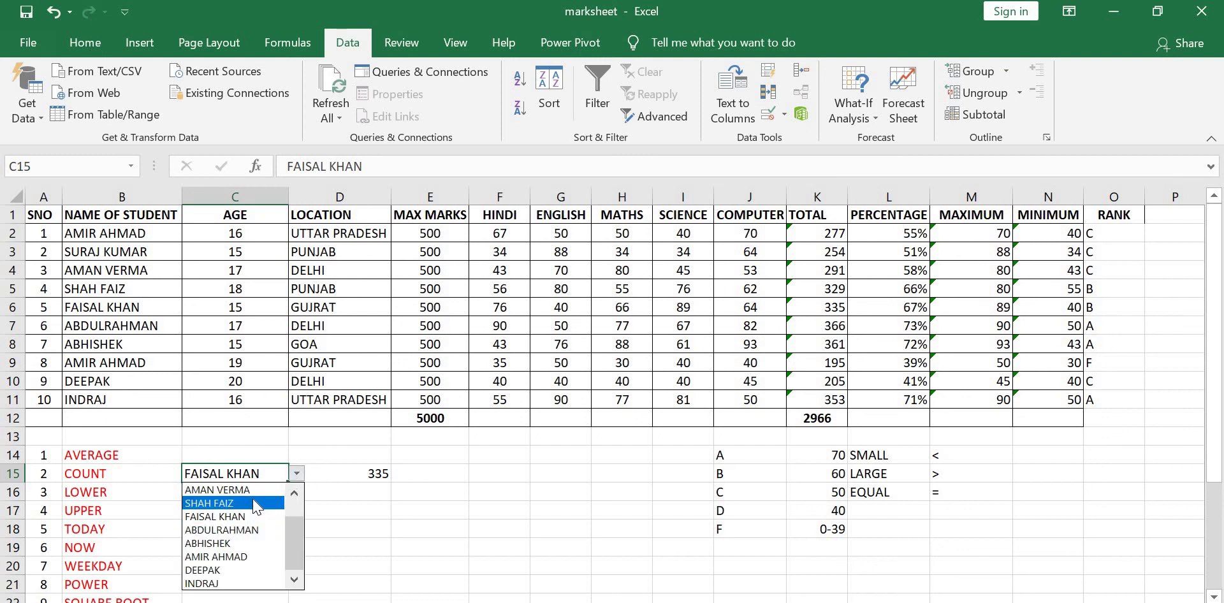
left_click(244, 558)
left_click(373, 475)
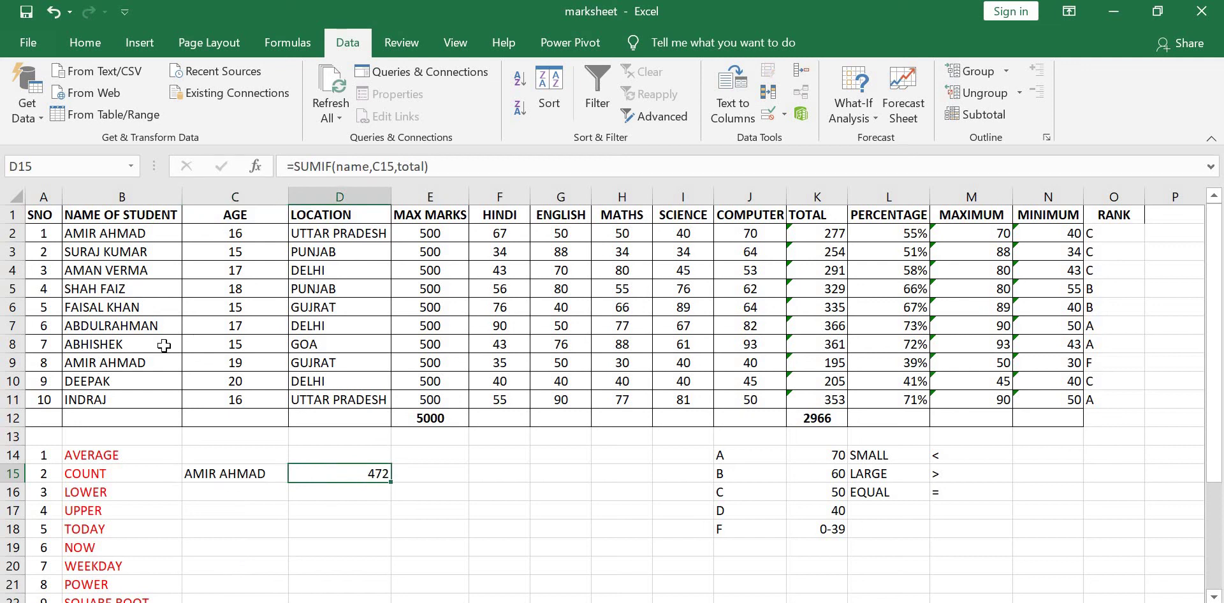
left_click(150, 238)
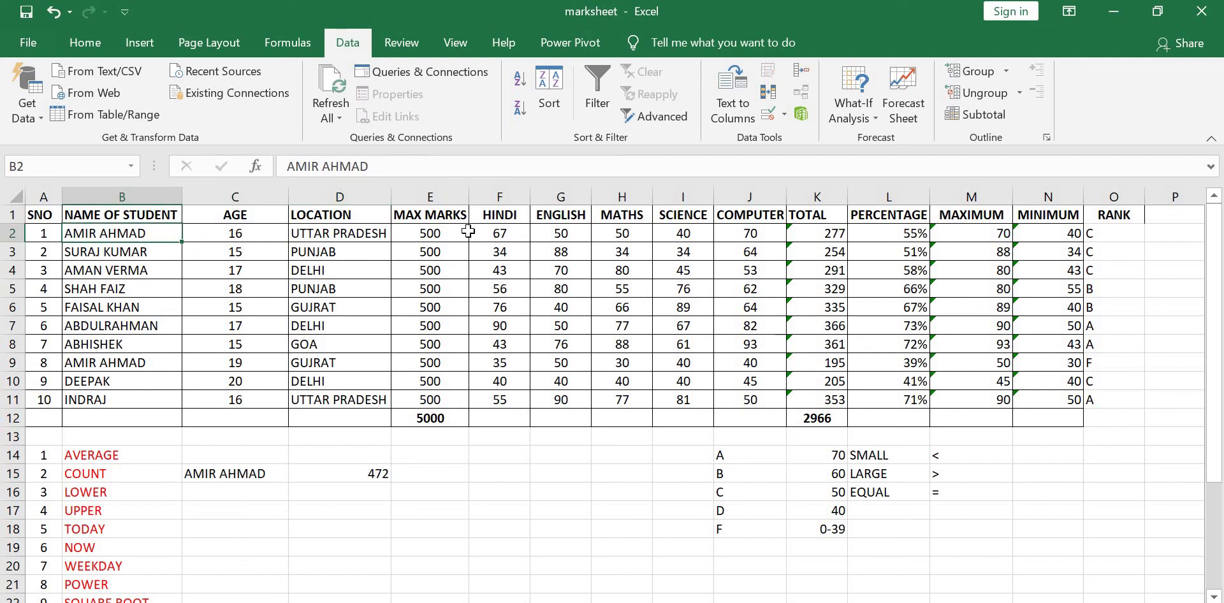
left_click(806, 237)
left_click(160, 362)
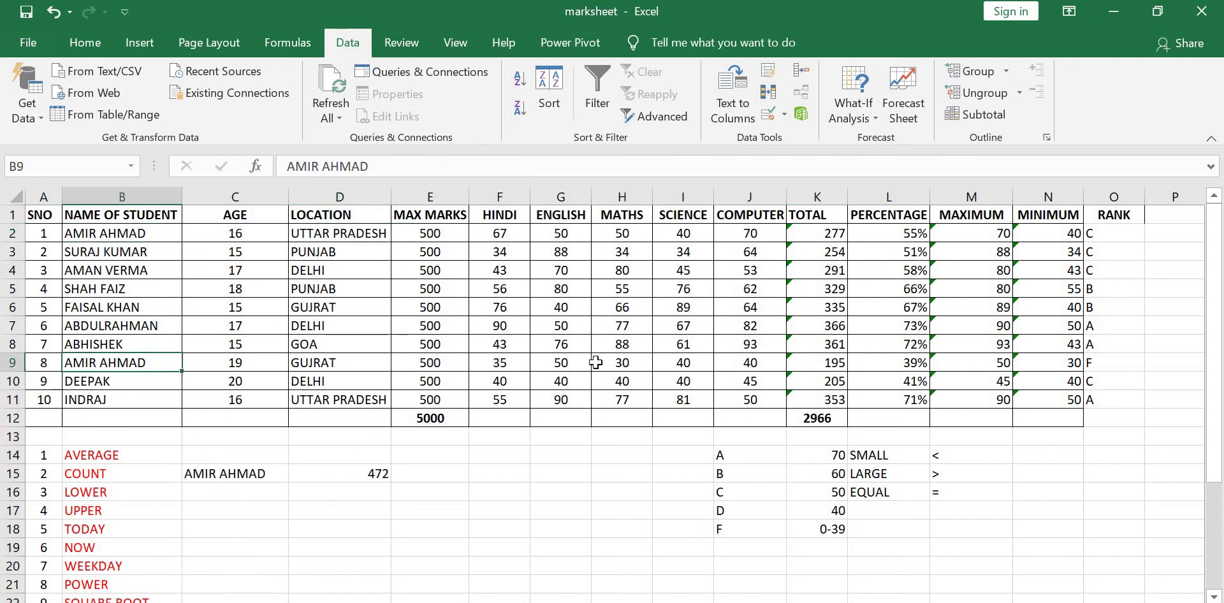
left_click(798, 361)
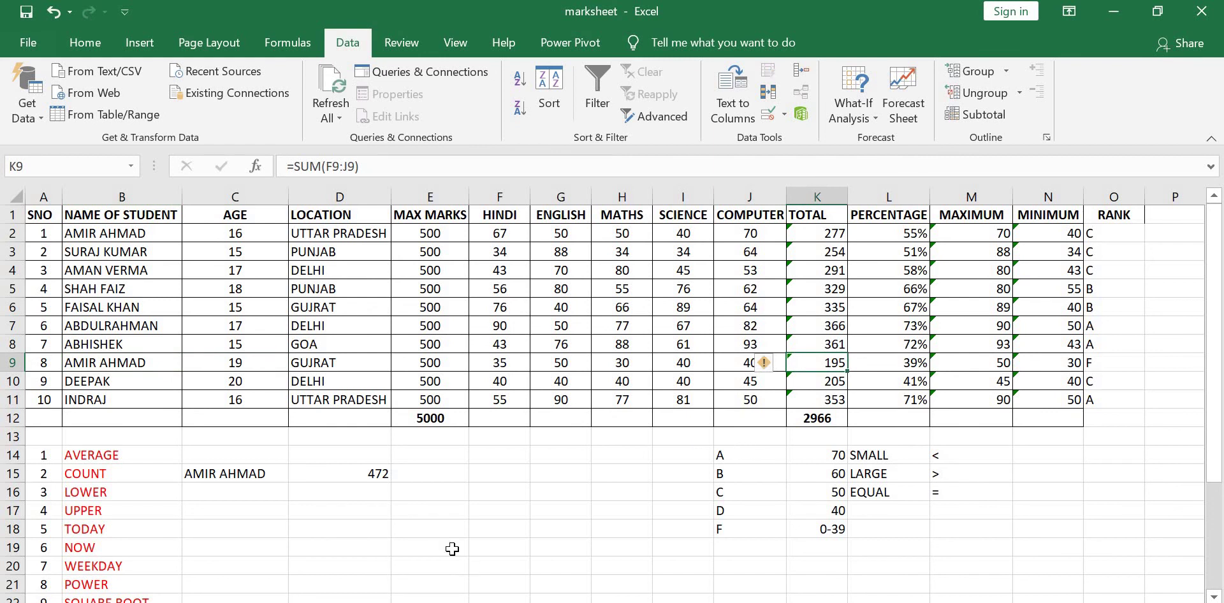
left_click(285, 477)
left_click(297, 473)
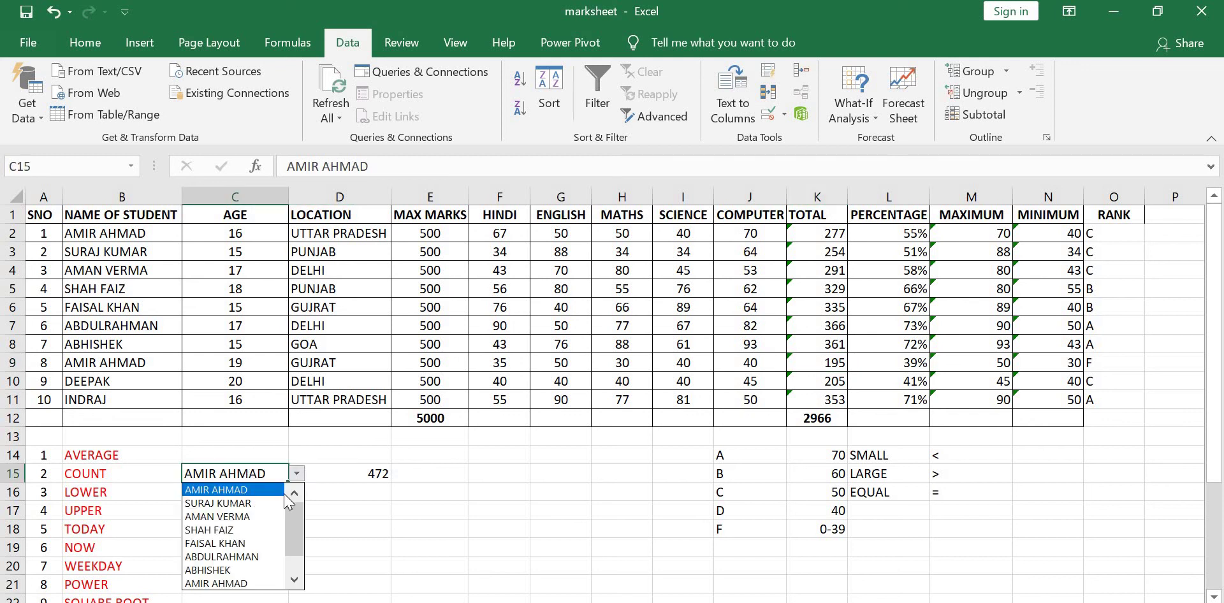
left_click(249, 563)
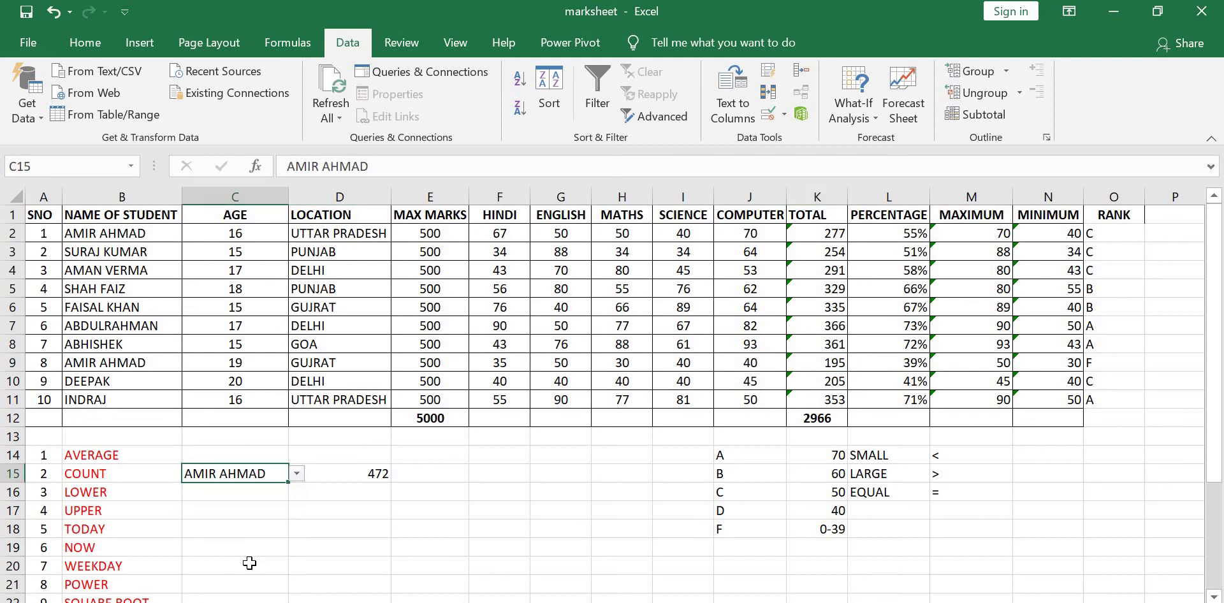
left_click(296, 474)
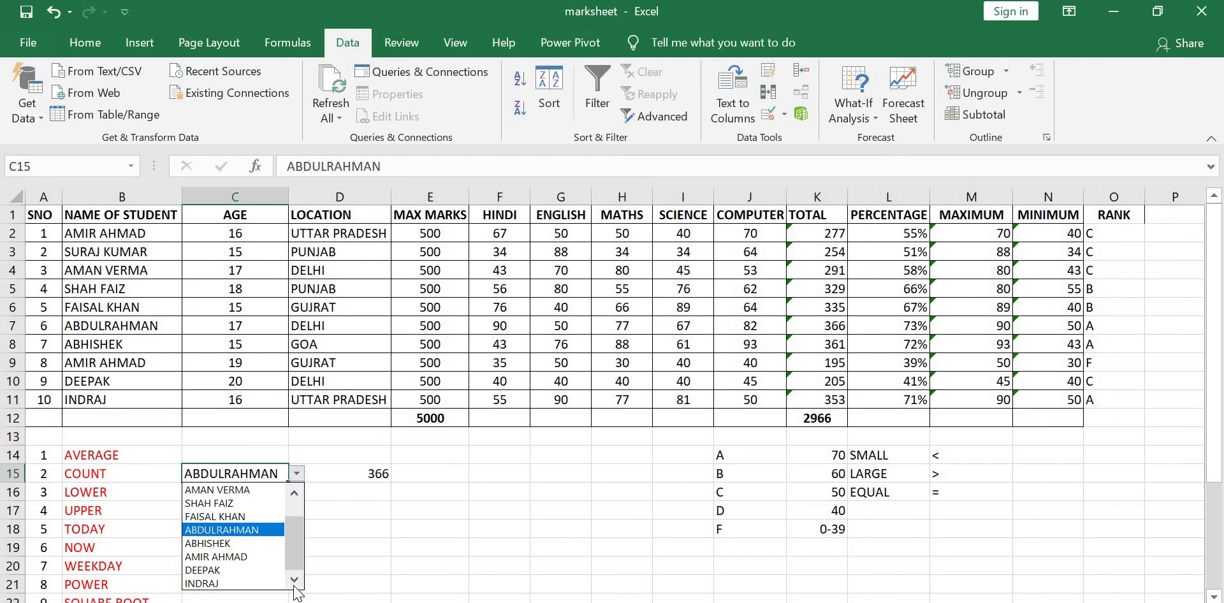
left_click(241, 583)
left_click(299, 474)
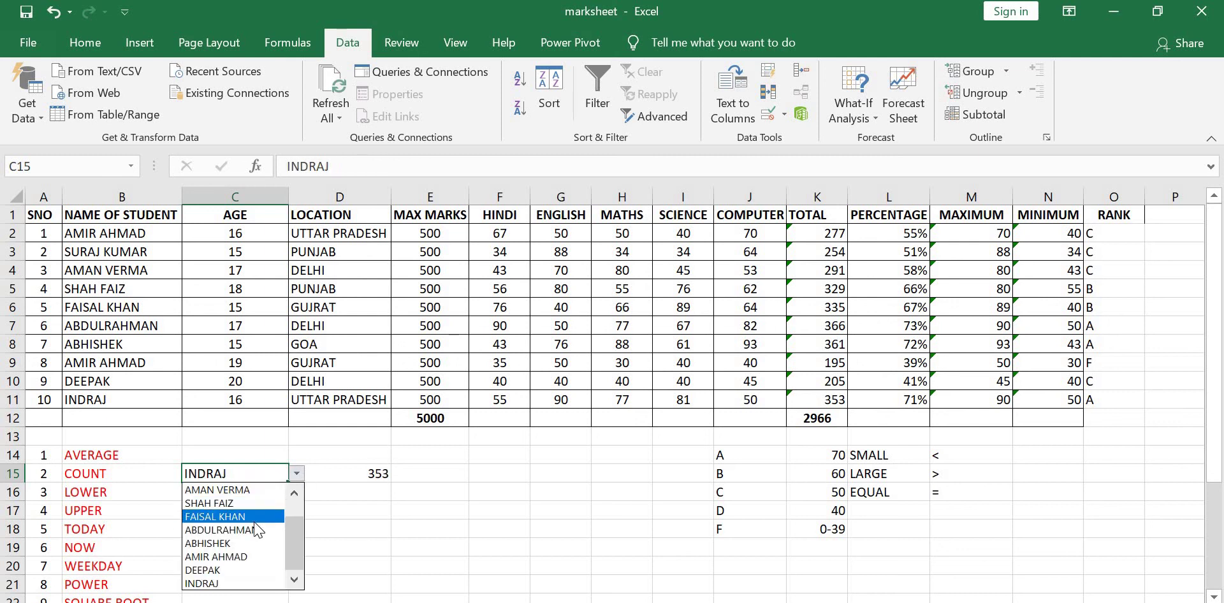
left_click(255, 516)
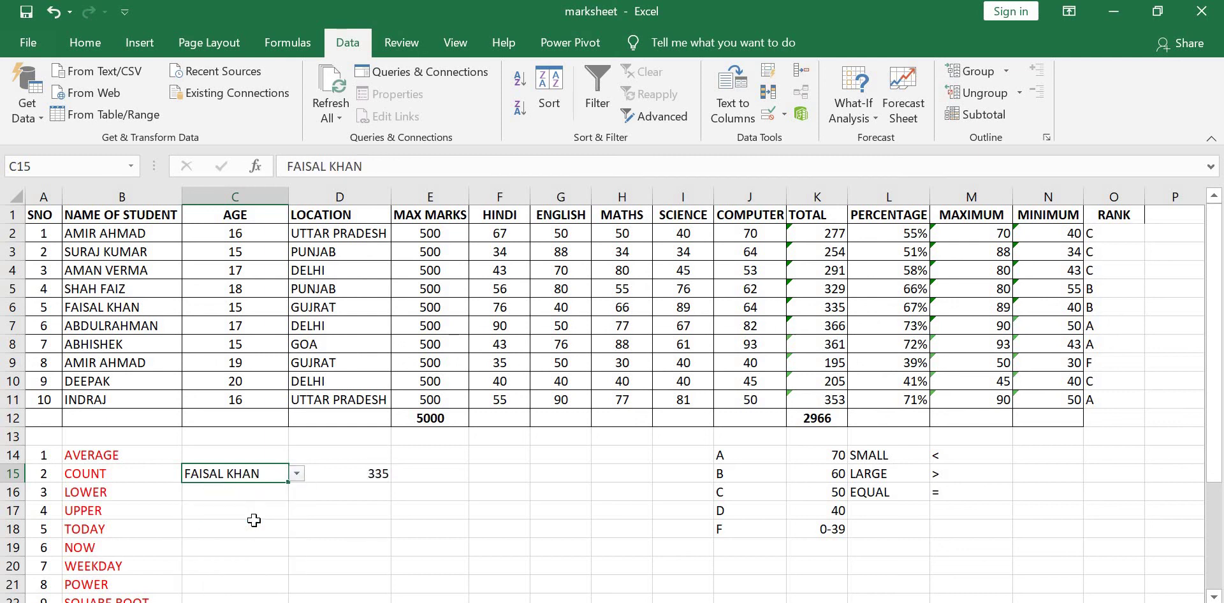
left_click(298, 474)
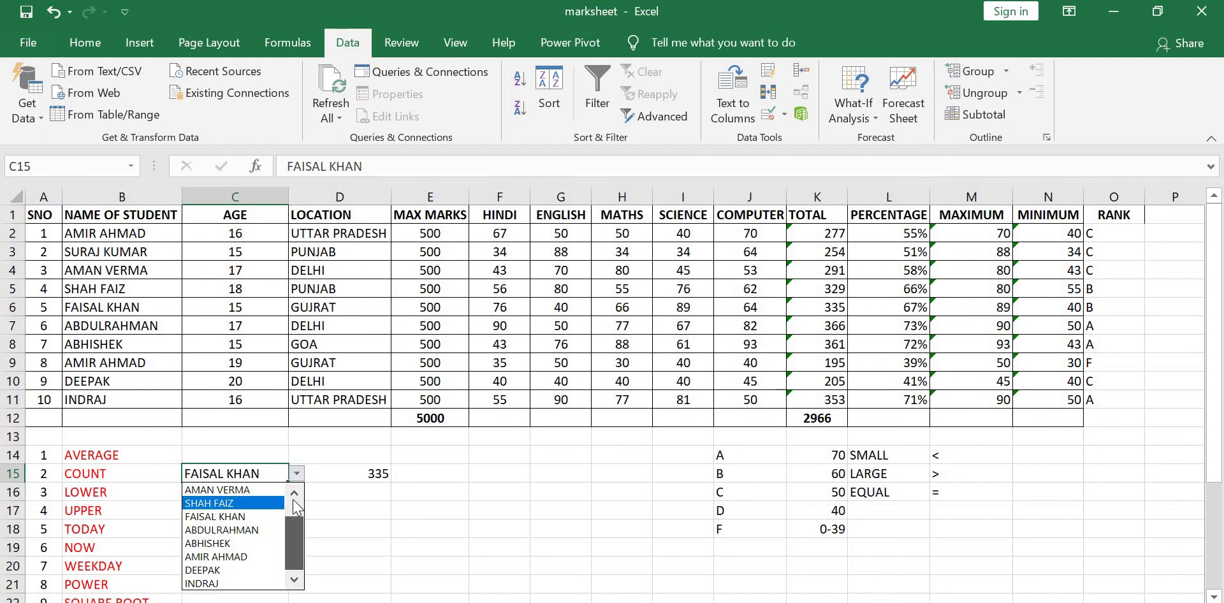
left_click_drag(295, 520, 295, 495)
left_click(238, 489)
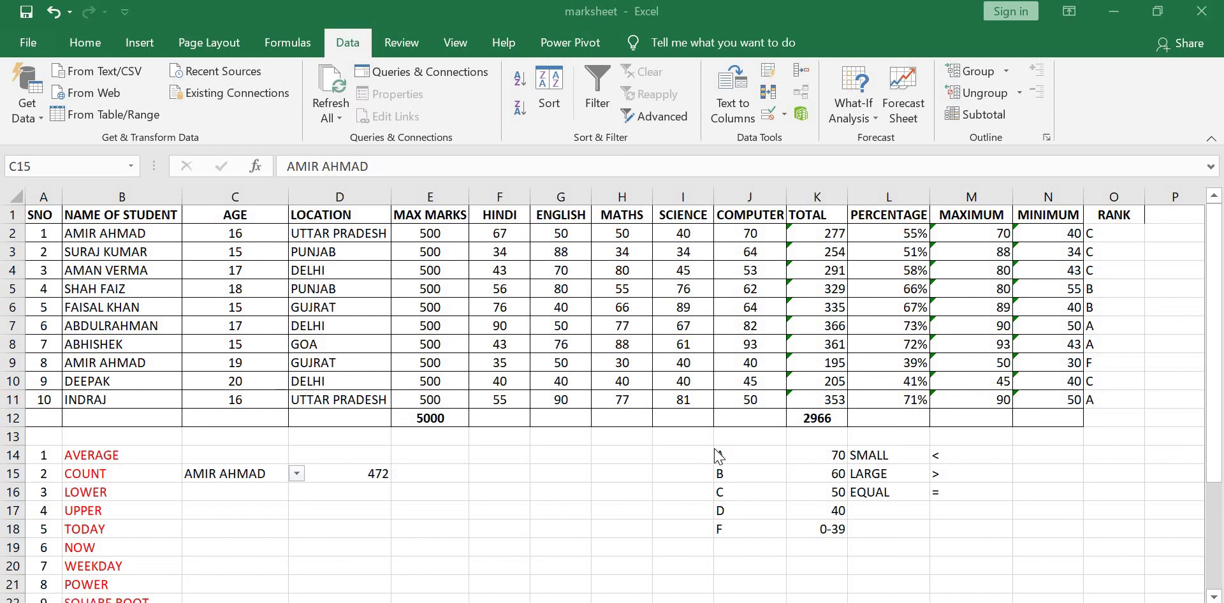
left_click(731, 457)
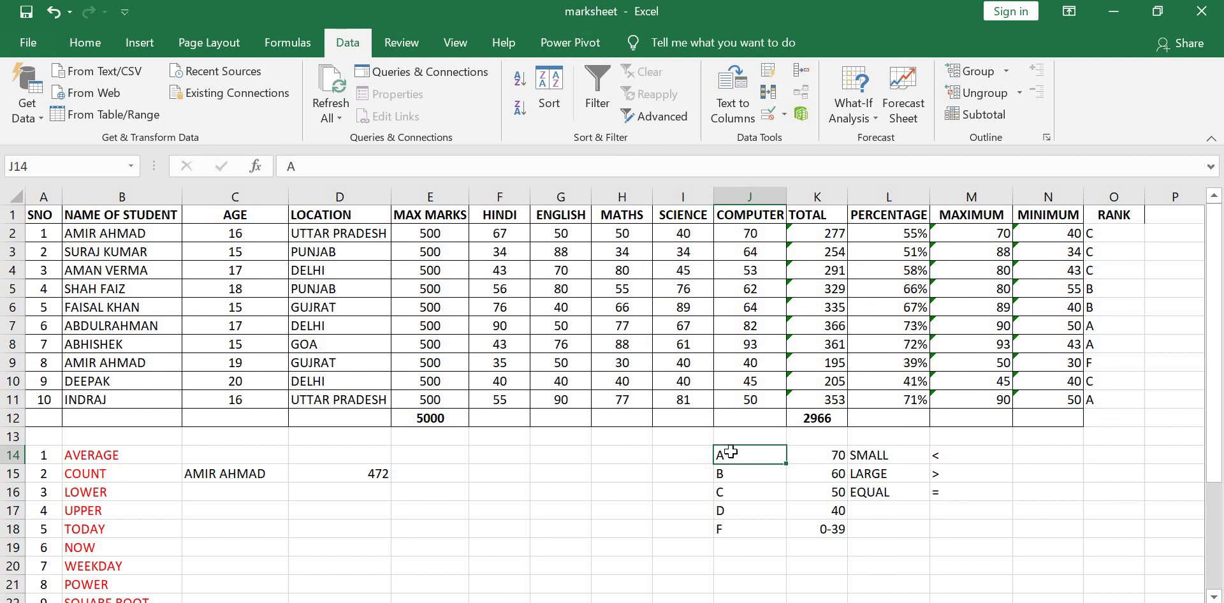
left_click(685, 458)
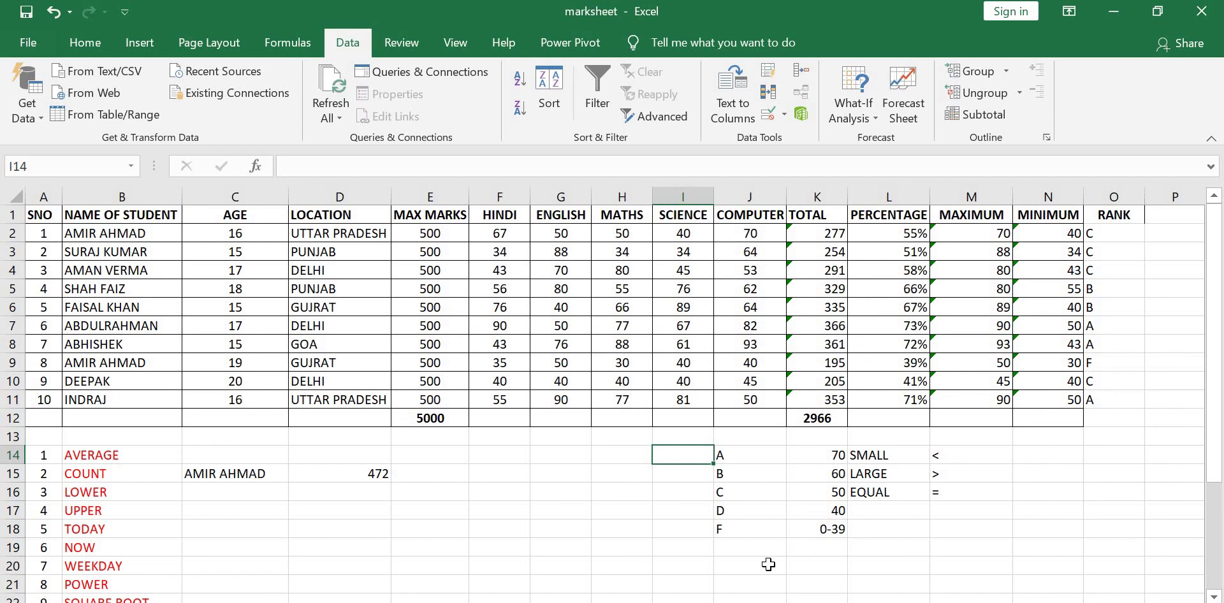
Enter a COUNTIF formula on the rank range in I14 to count grade A students.
type("=coun")
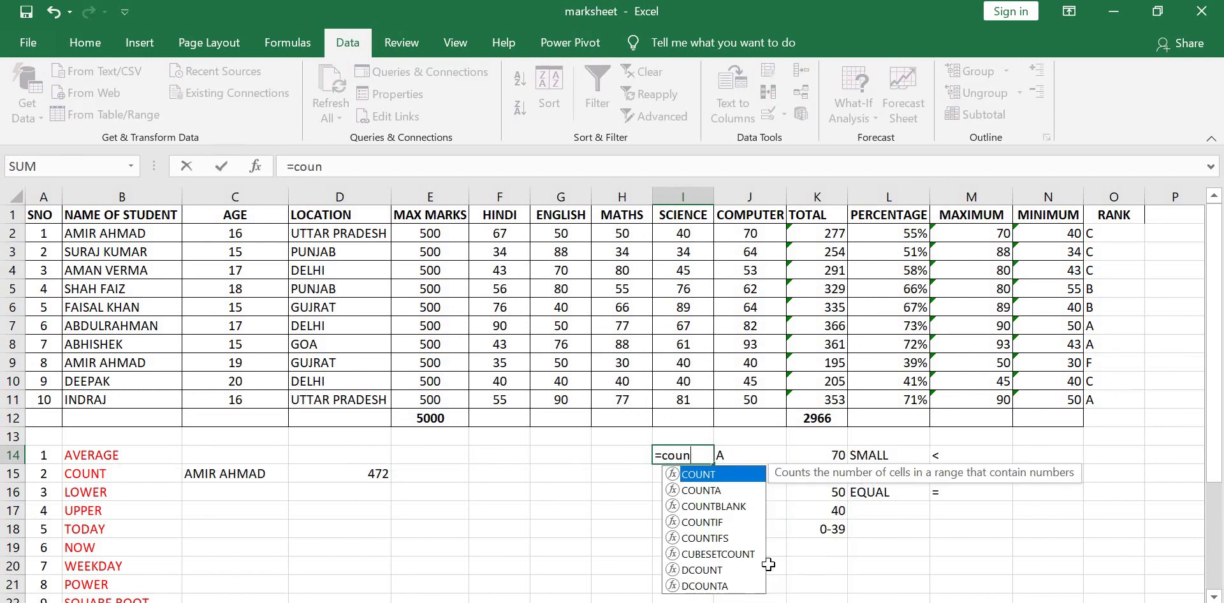
type("tif")
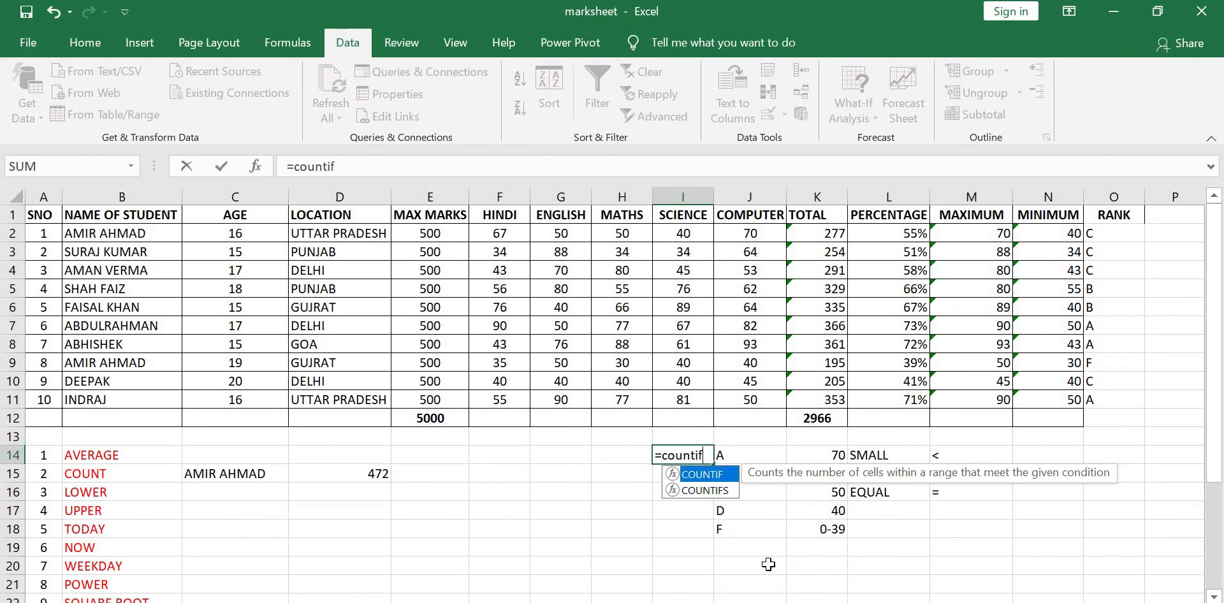
type("(")
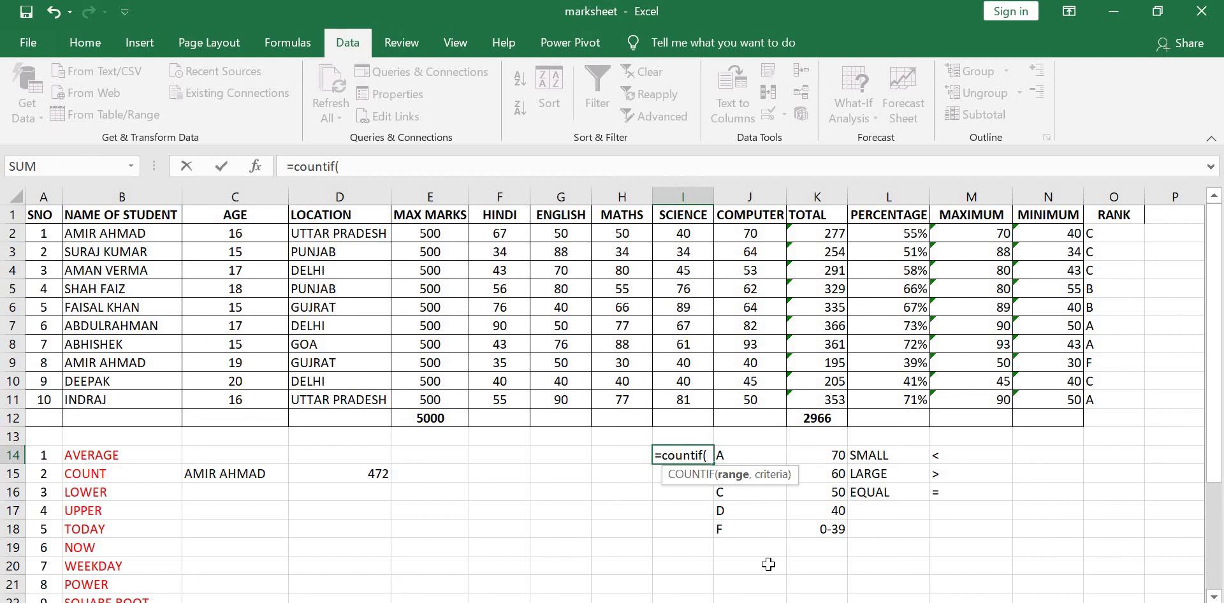
type("rank")
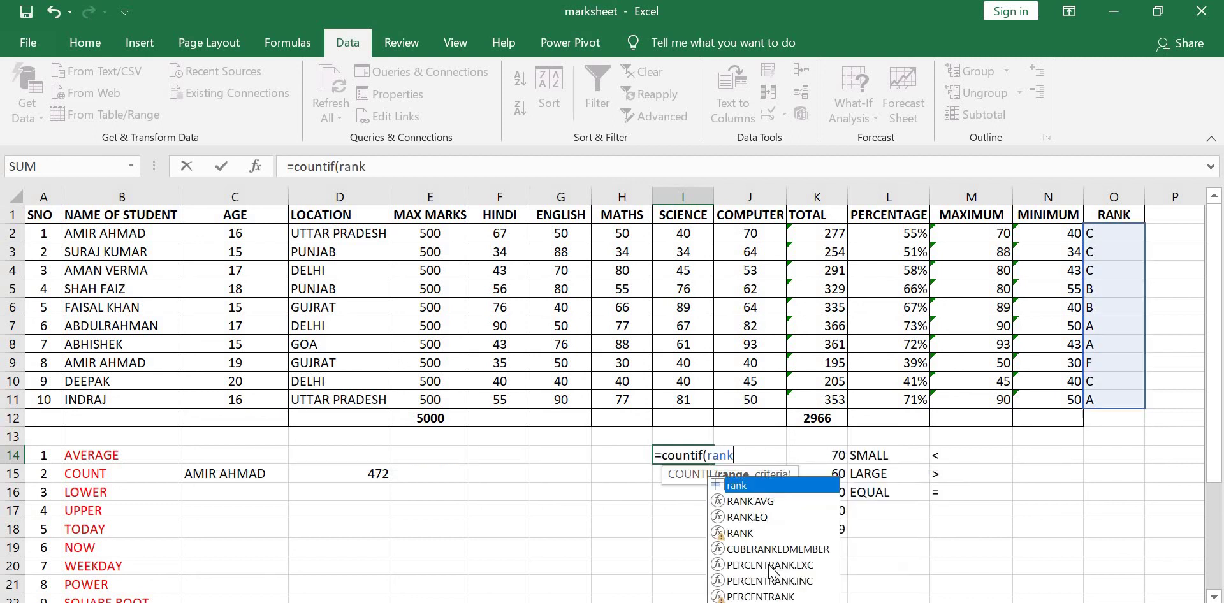
double_click(741, 485)
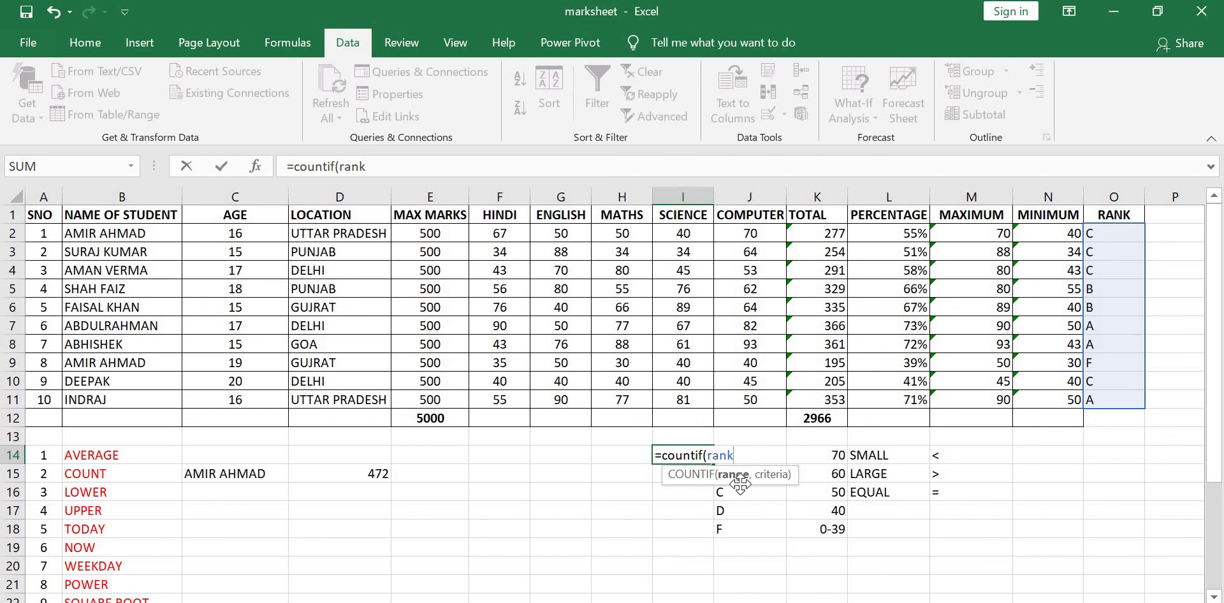
type(",")
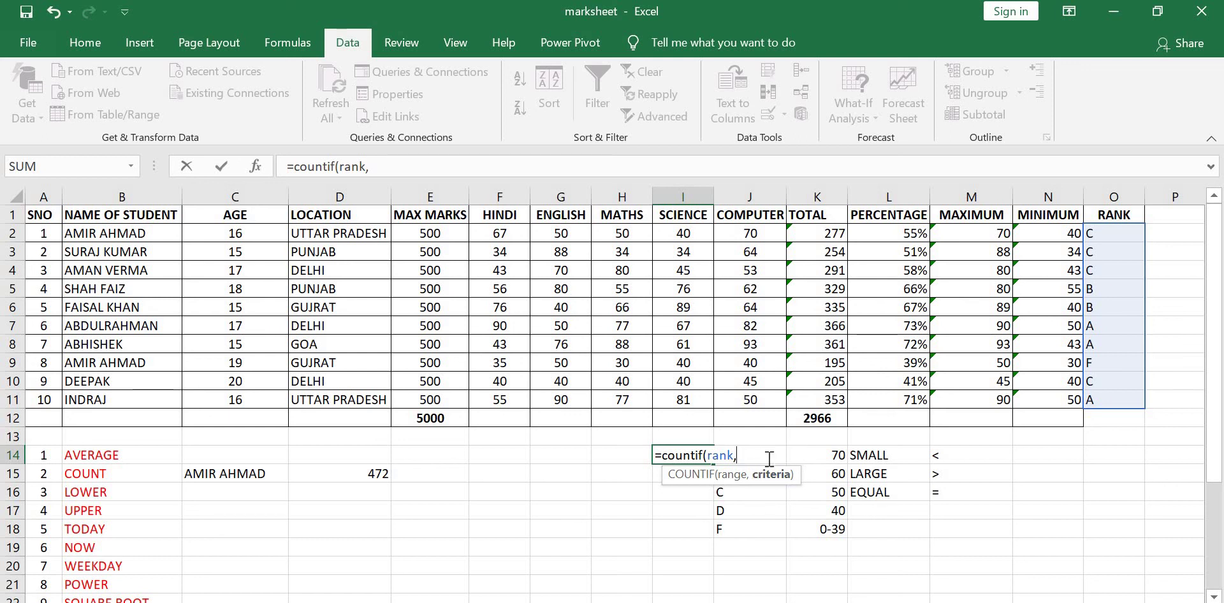
type("j1")
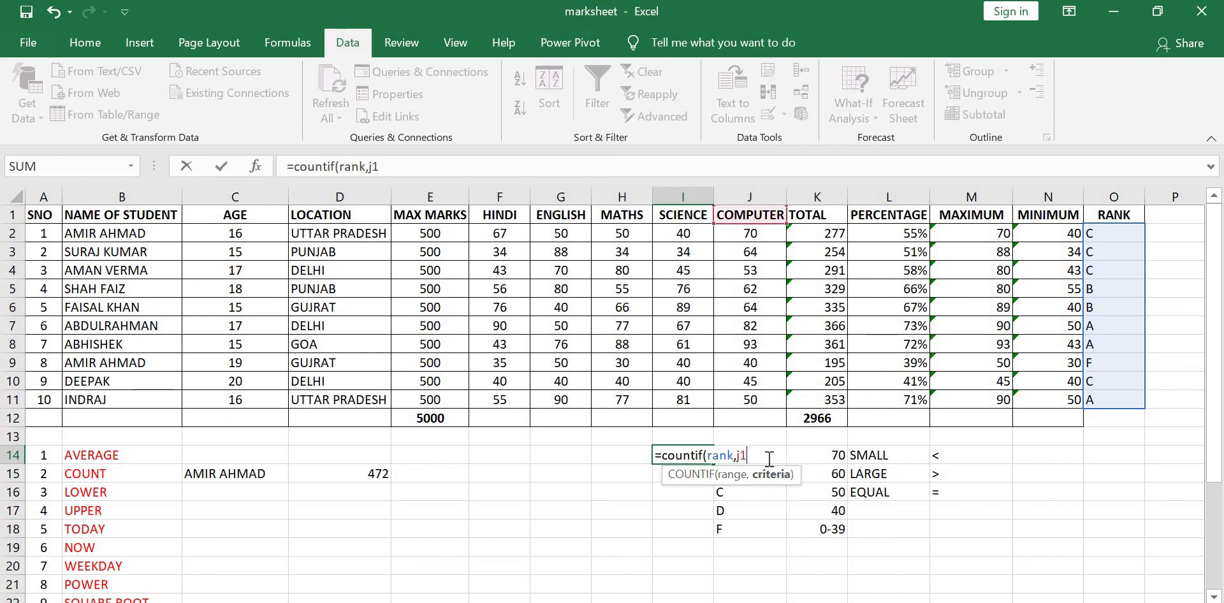
type("4")
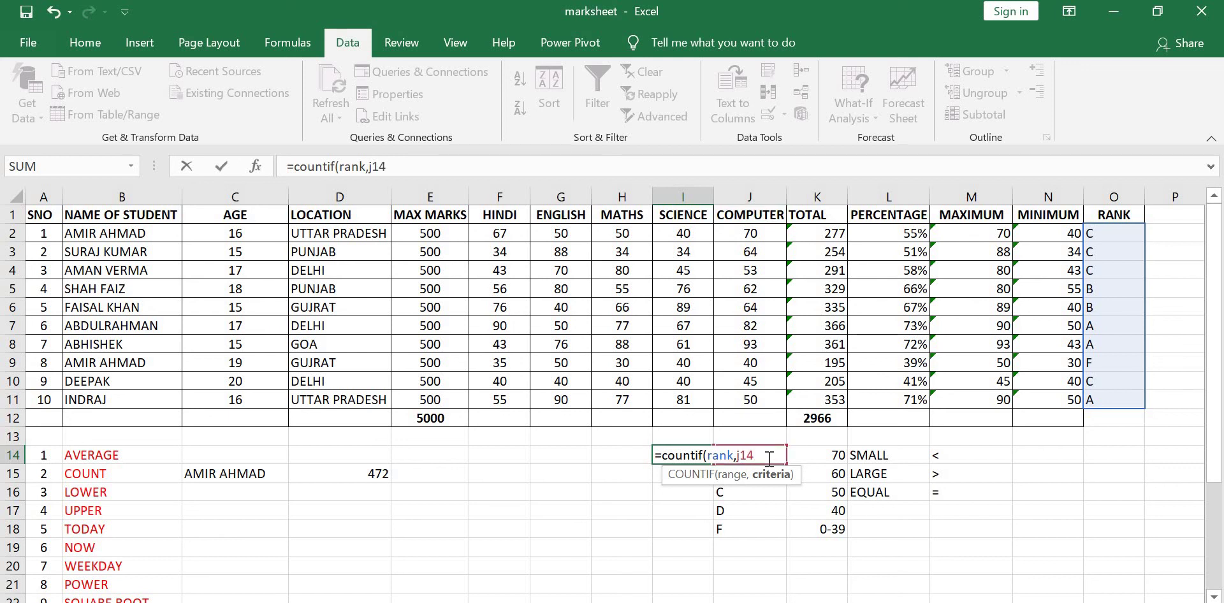
type(")")
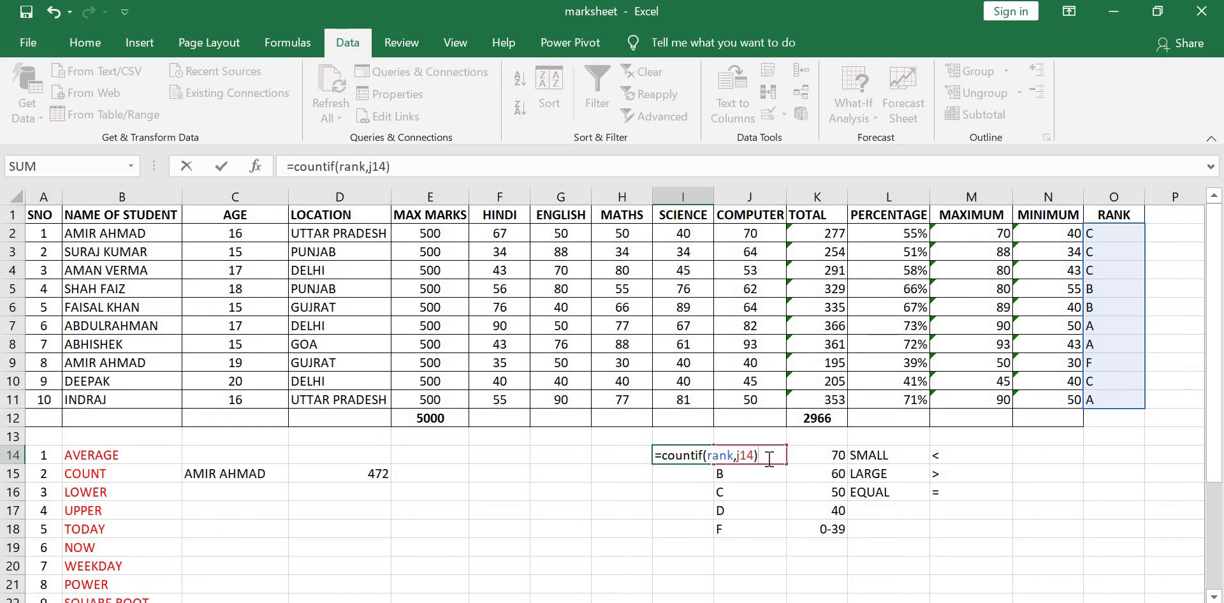
key("Return")
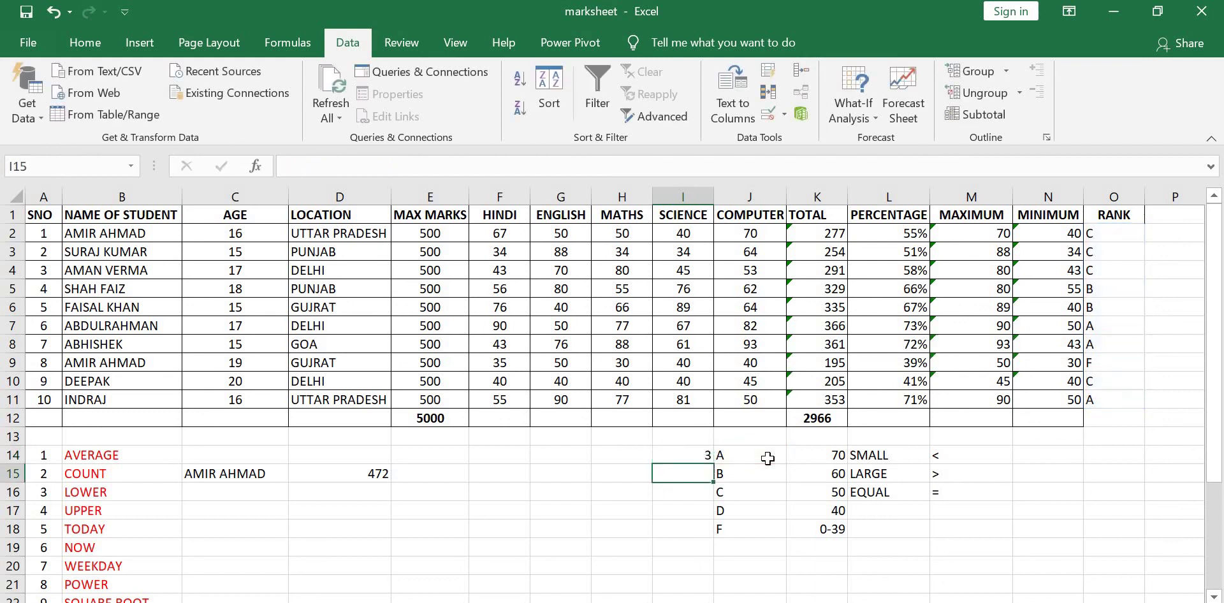
Copy the count down to I18 for B 2, C 4, D 0, F 1, and review the IF ranking formula in O9.
left_click(673, 456)
left_click_drag(714, 464, 715, 535)
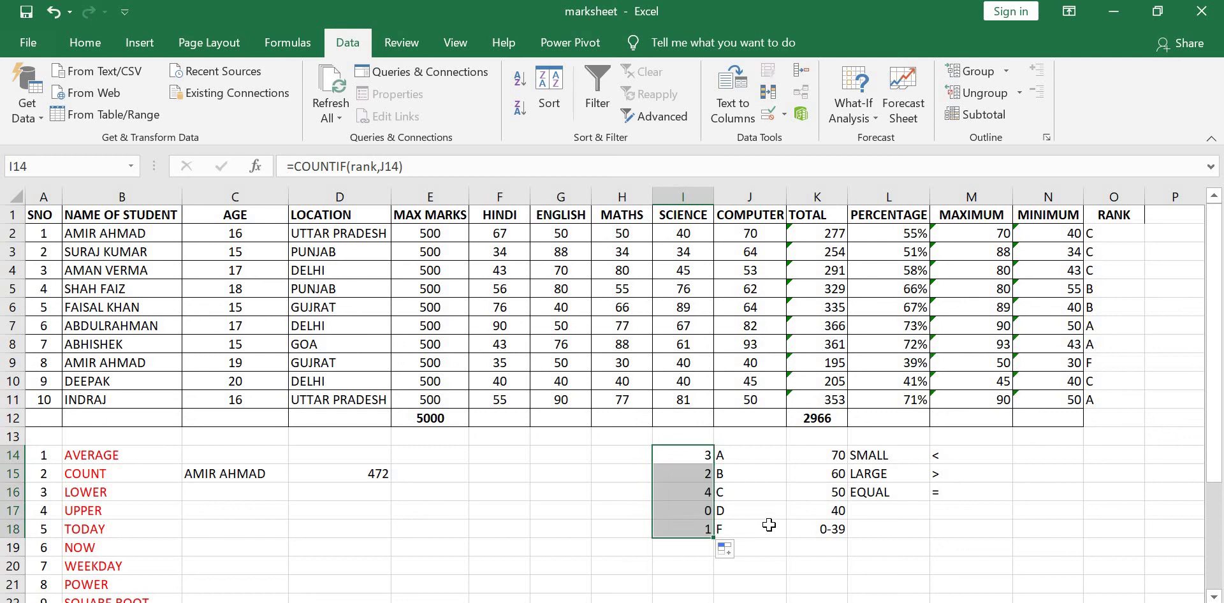
left_click(735, 476)
left_click(747, 494)
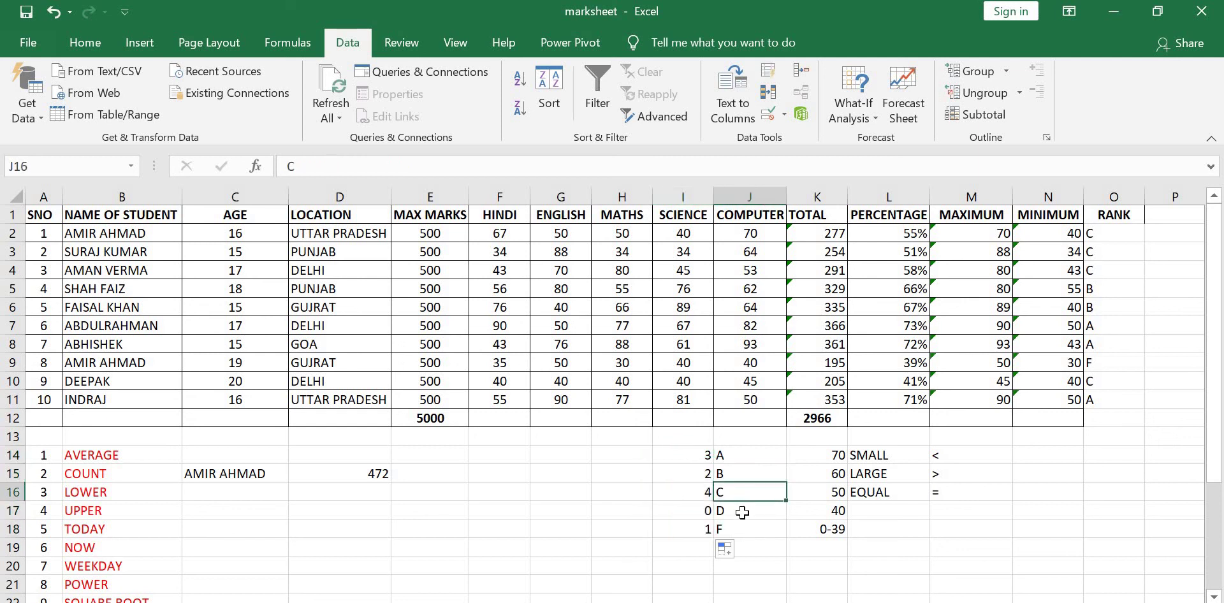
left_click(743, 515)
left_click(749, 531)
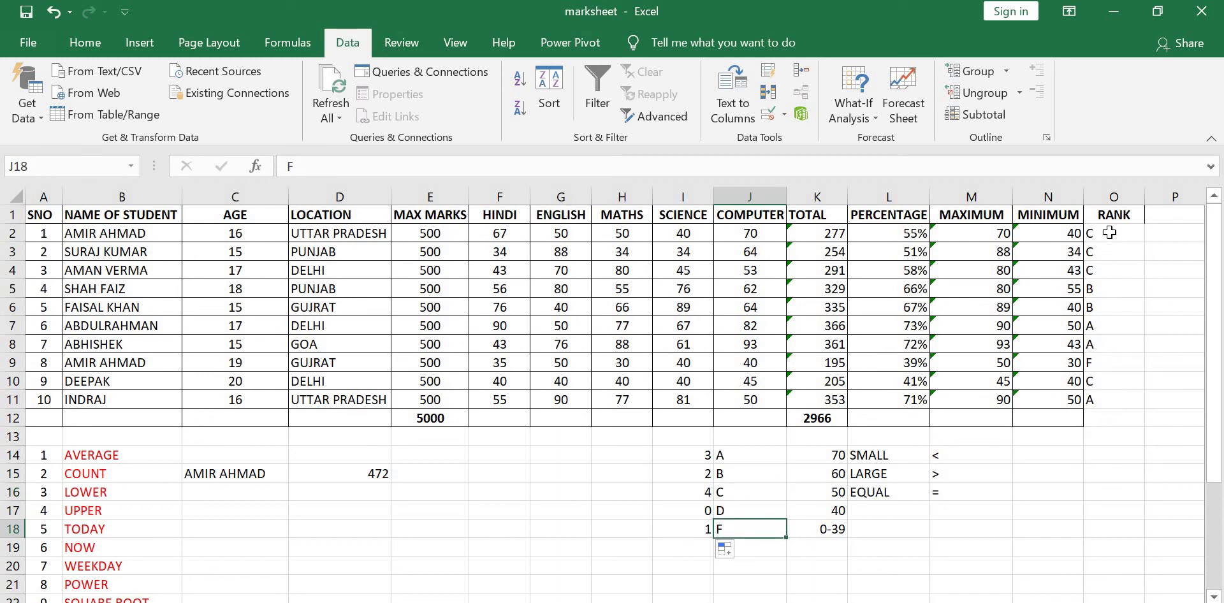
left_click(1109, 364)
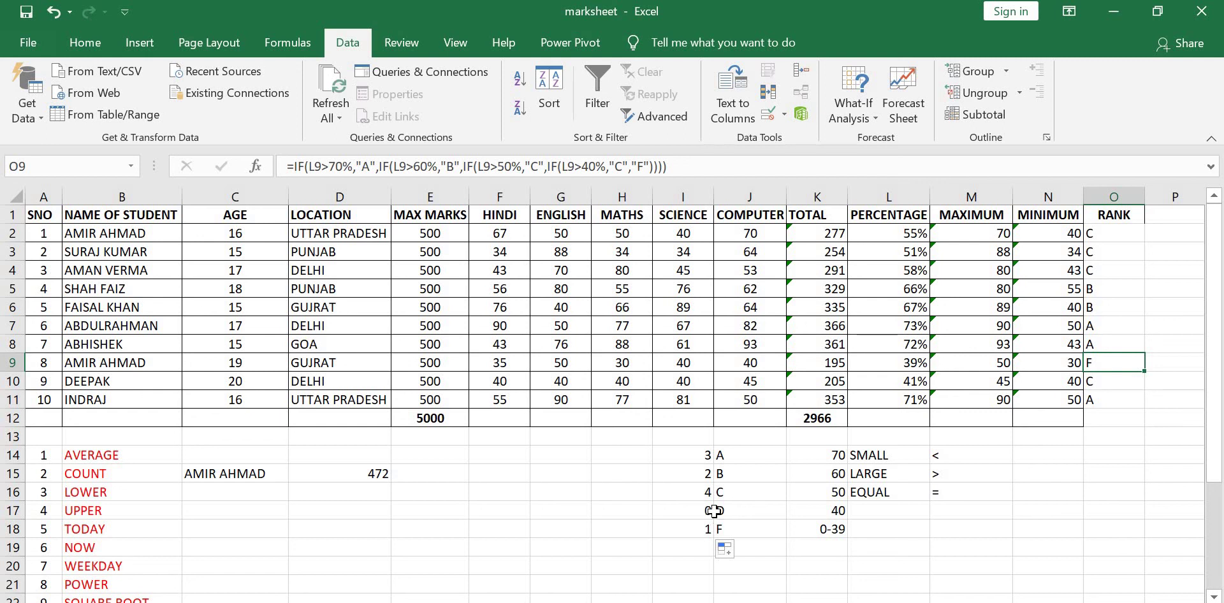
Clear the existing grade counts in I14:I18.
left_click_drag(699, 457, 702, 533)
key("Delete")
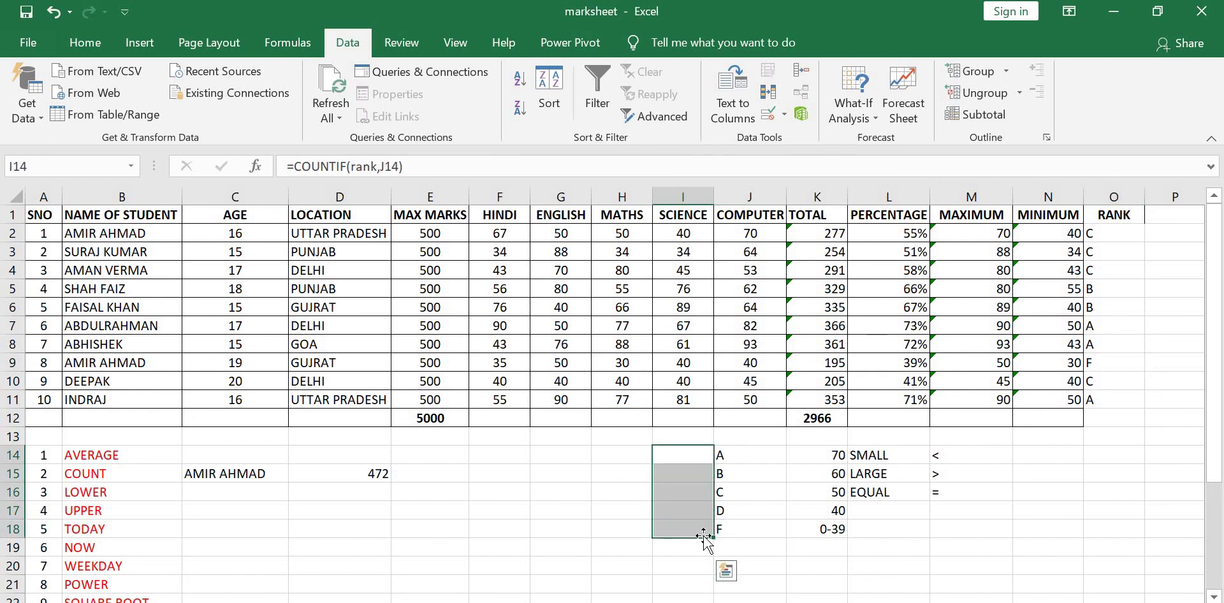
left_click(683, 458)
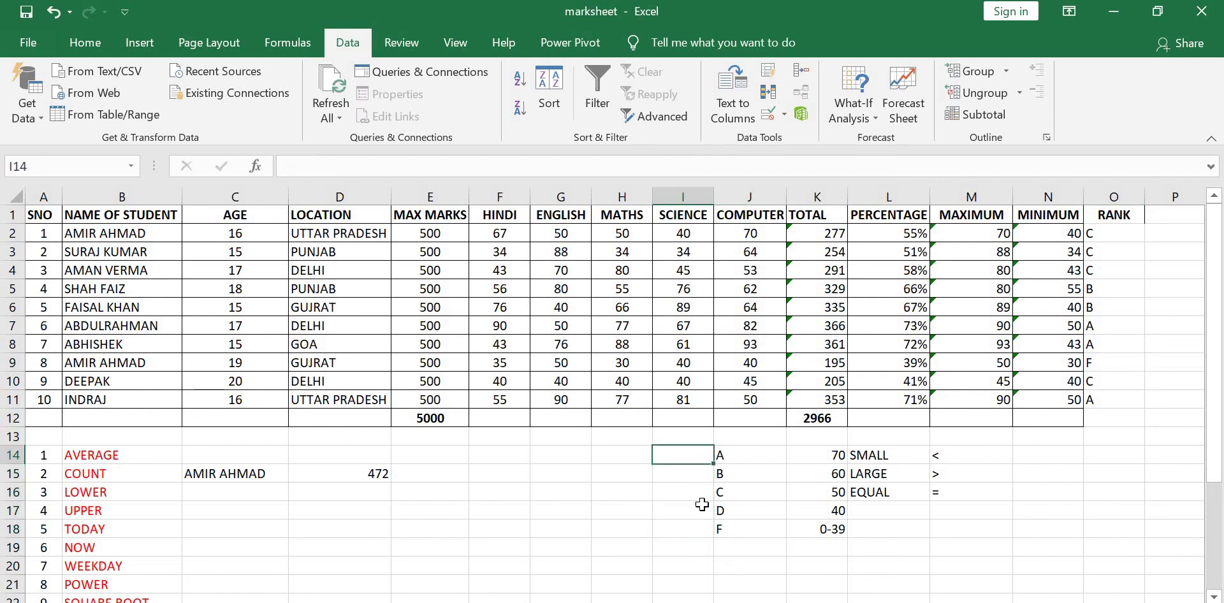
left_click(741, 454)
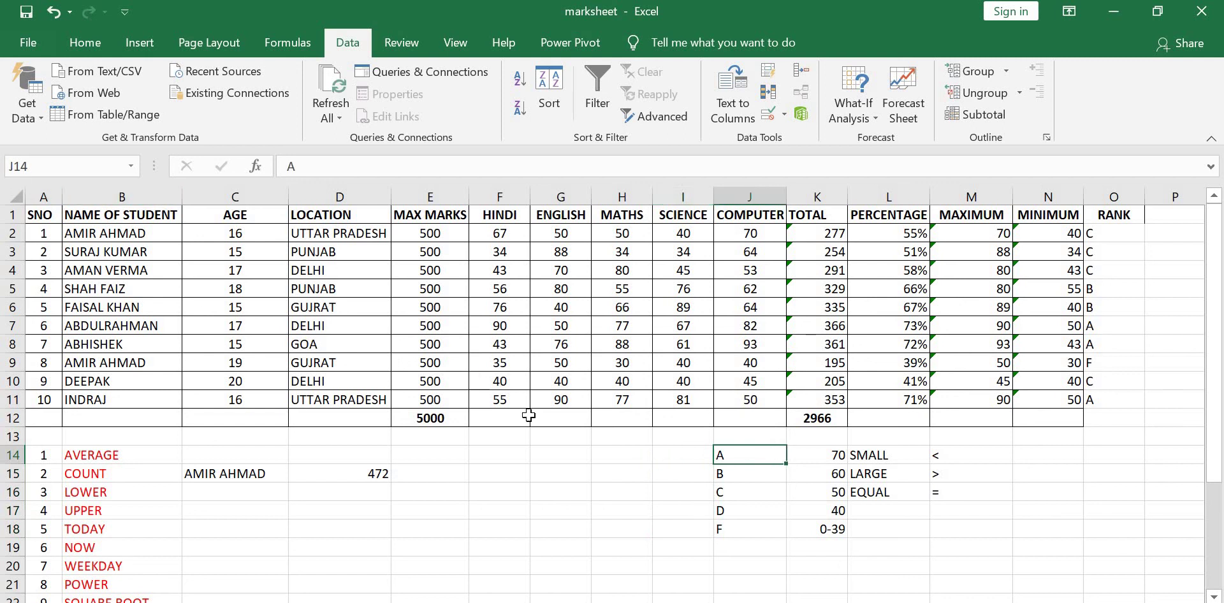
Enter =COUNTIF(rank,J14) in I14, returning 3 for grade A.
left_click(693, 459)
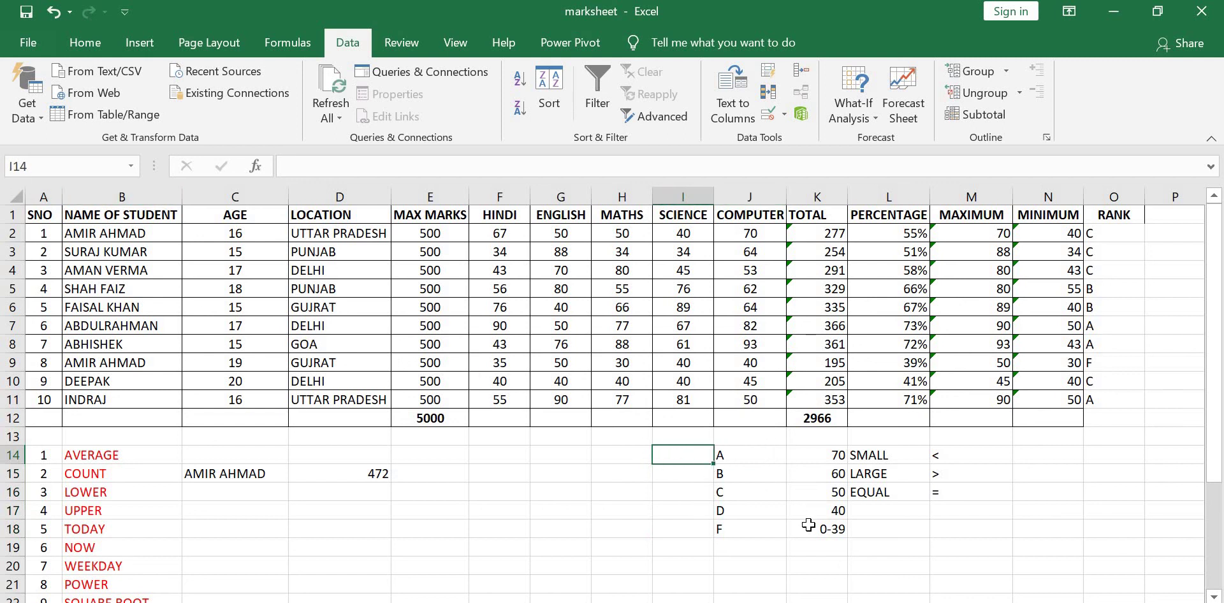
type("=count")
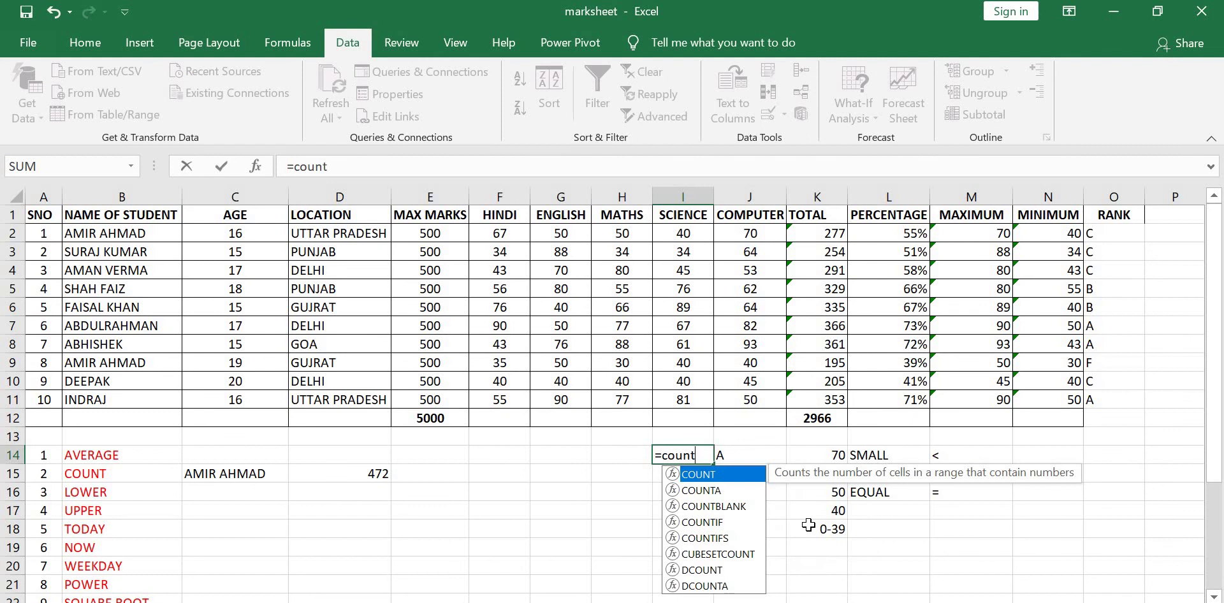
type("if(")
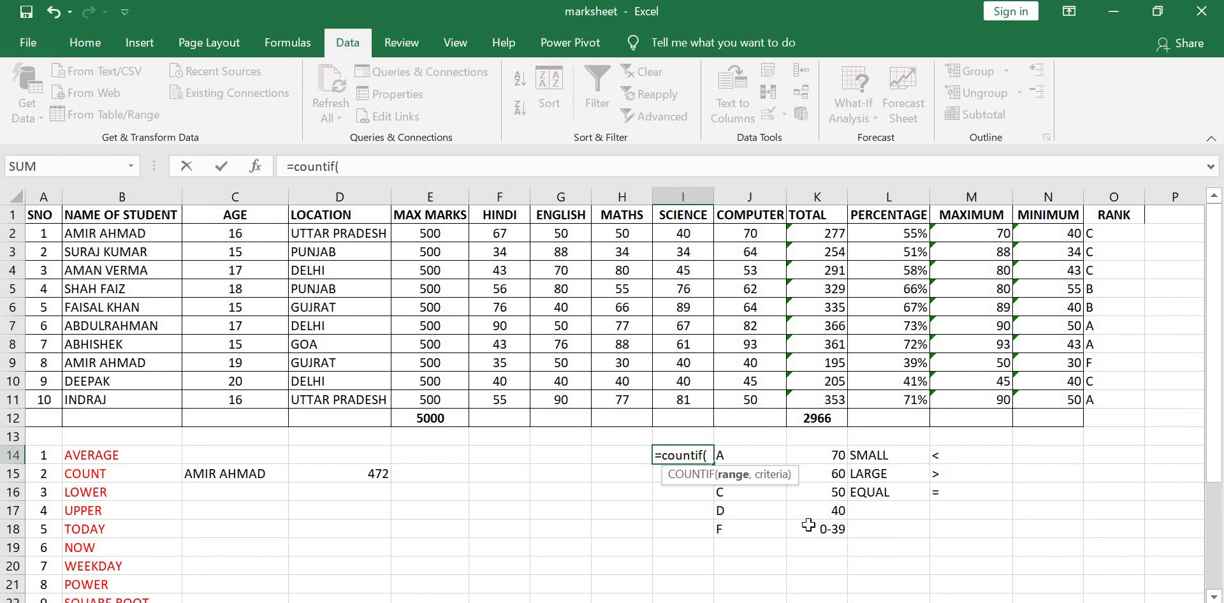
type("rank")
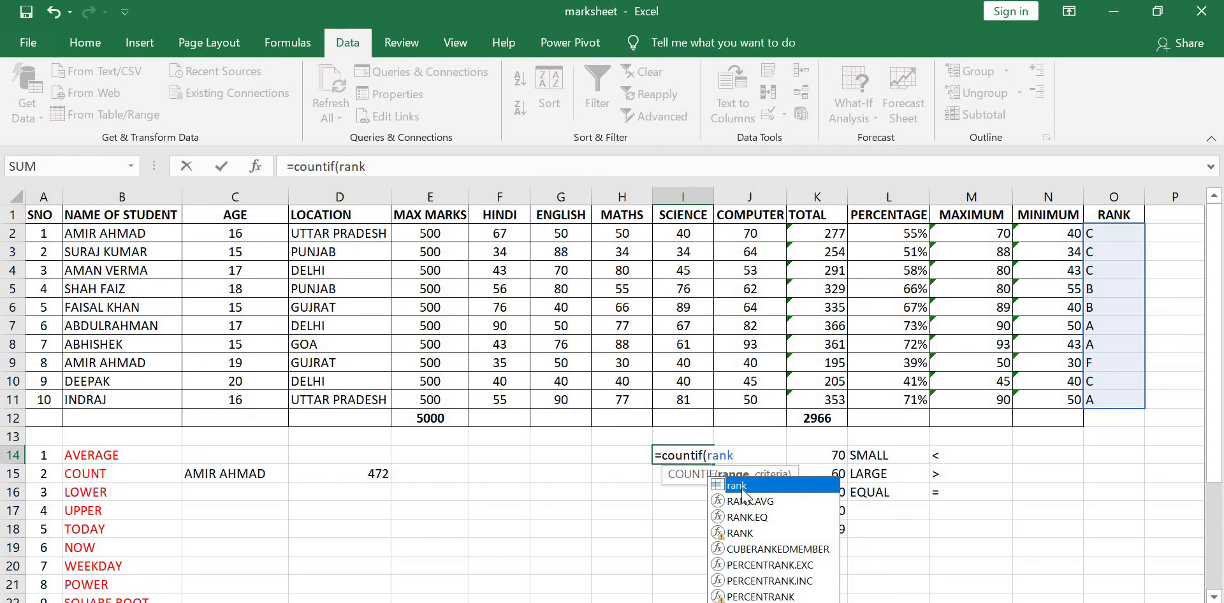
key("Escape")
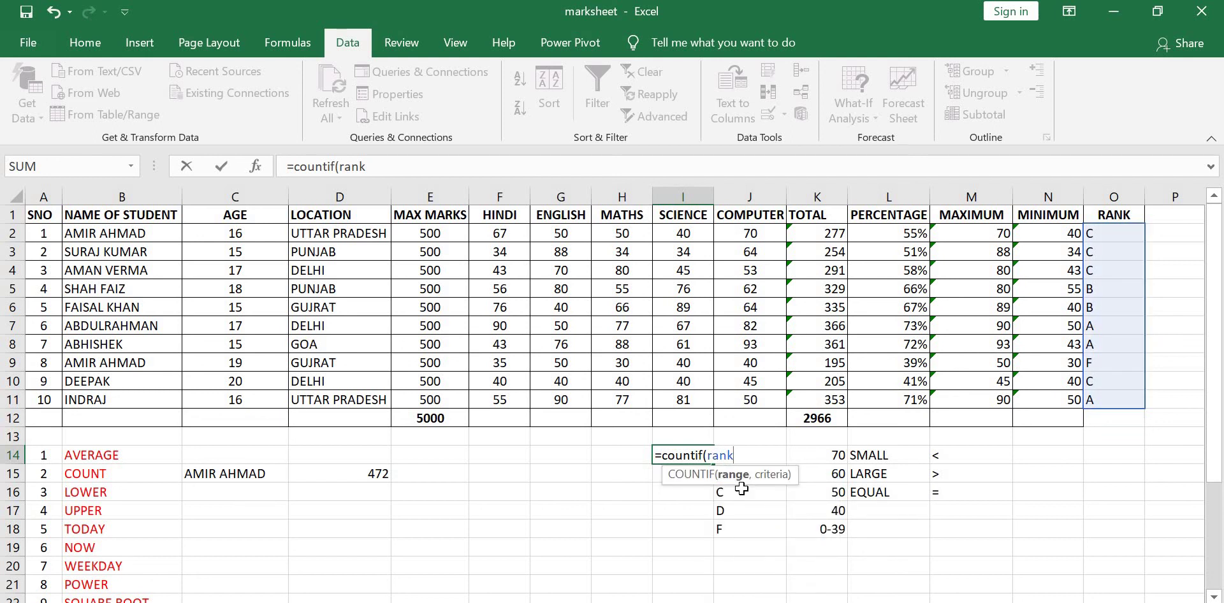
type(",")
type("j14")
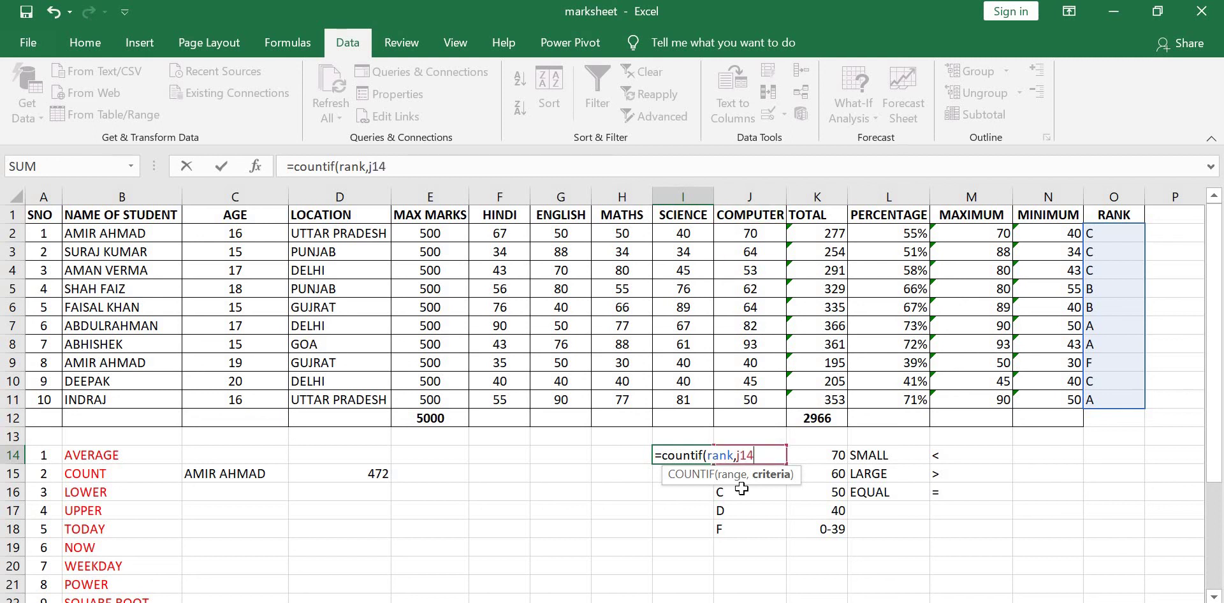
type(")")
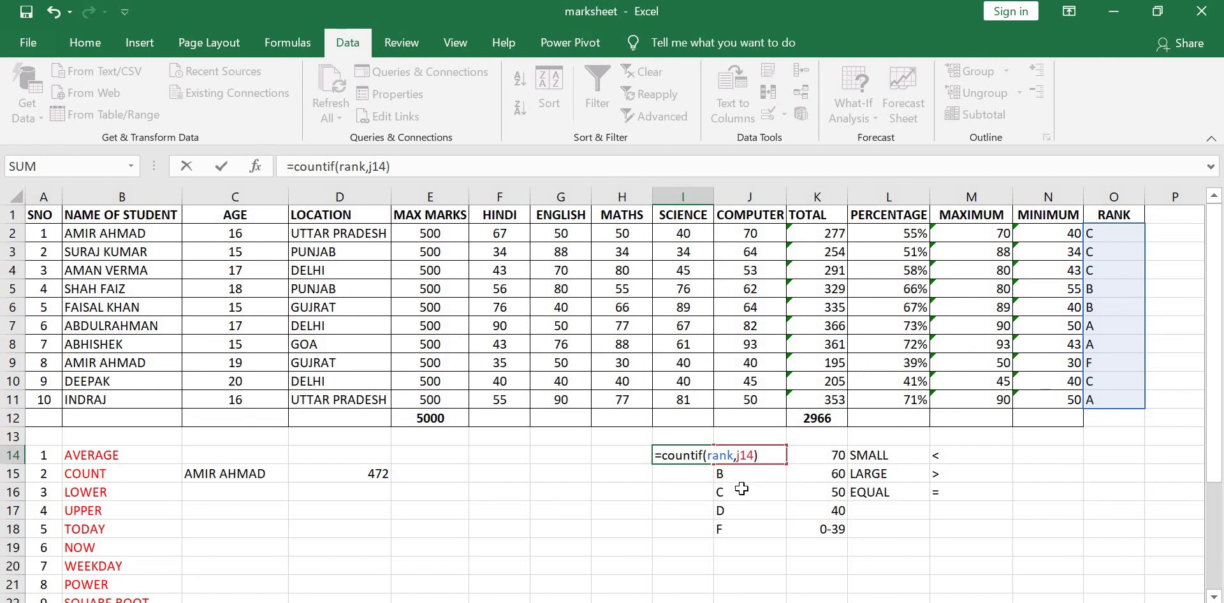
key("Return")
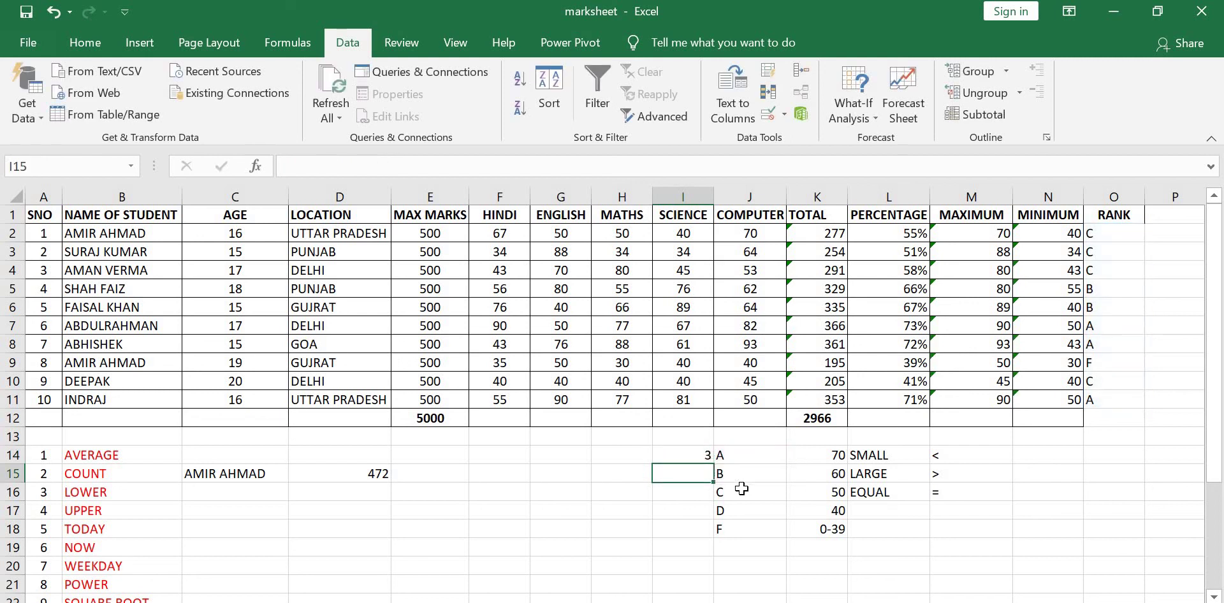
Fill I14's COUNTIF down to I18 and check counts B 2, C 4, D 0, F 1 against their grade letters.
left_click(678, 457)
left_click_drag(713, 465, 715, 536)
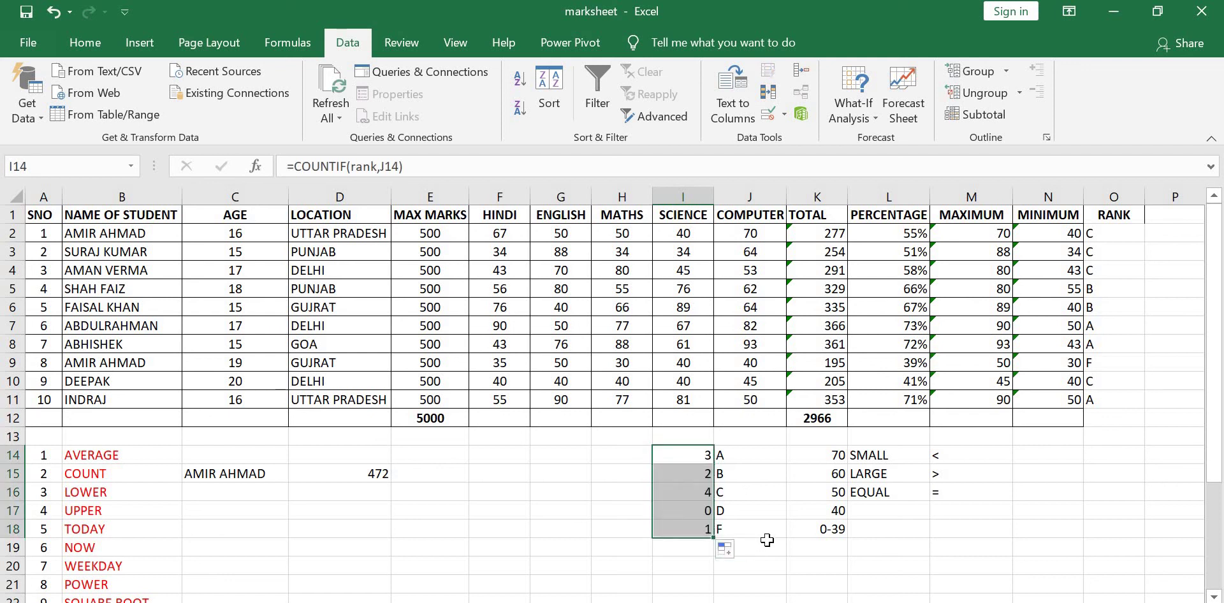
left_click(759, 529)
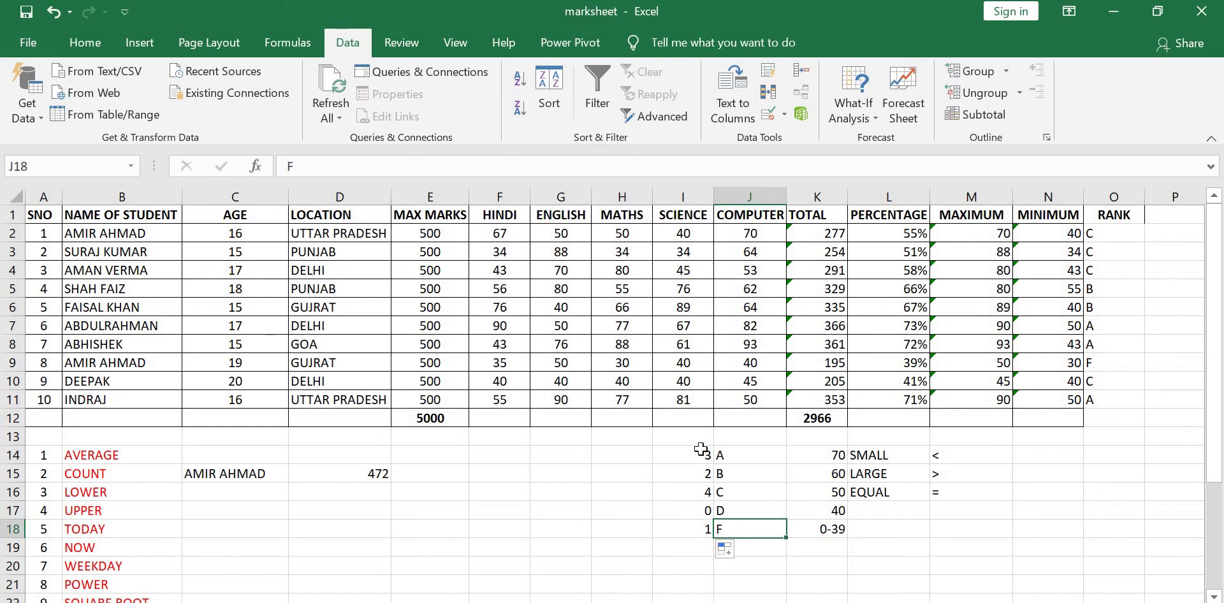
left_click(755, 459)
left_click(749, 479)
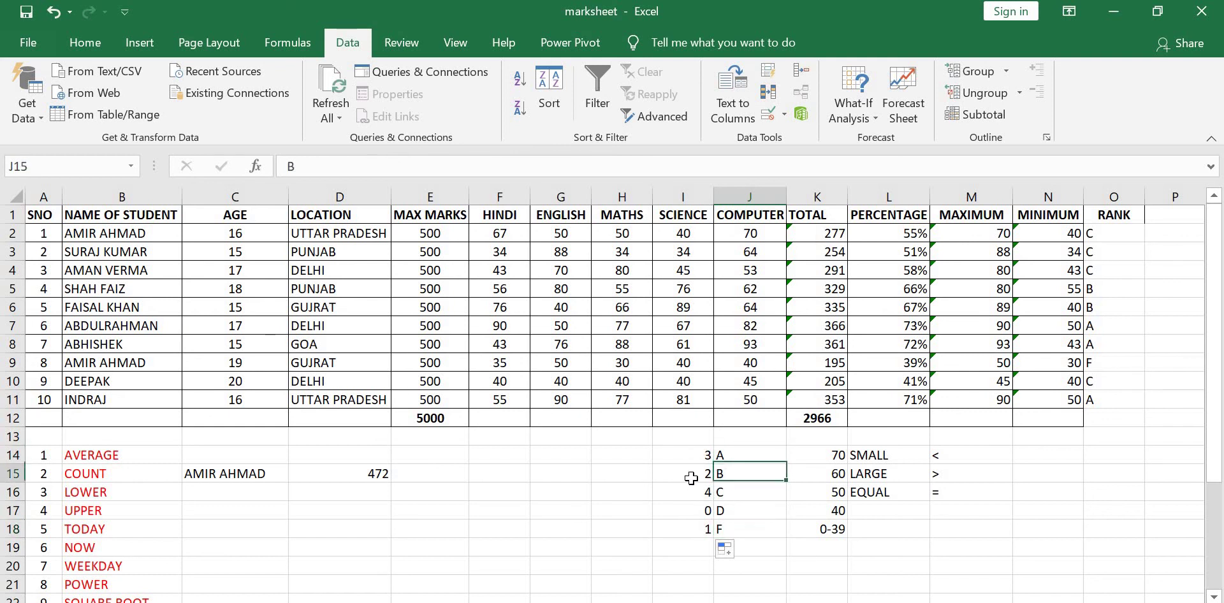
left_click(714, 491)
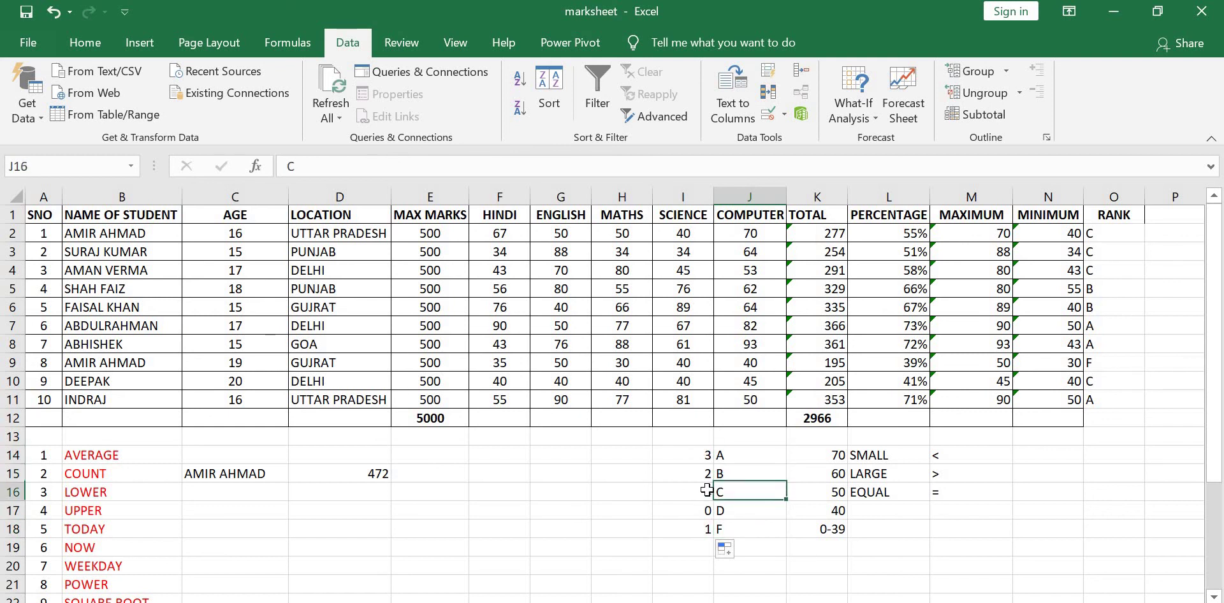
left_click(756, 510)
left_click(739, 530)
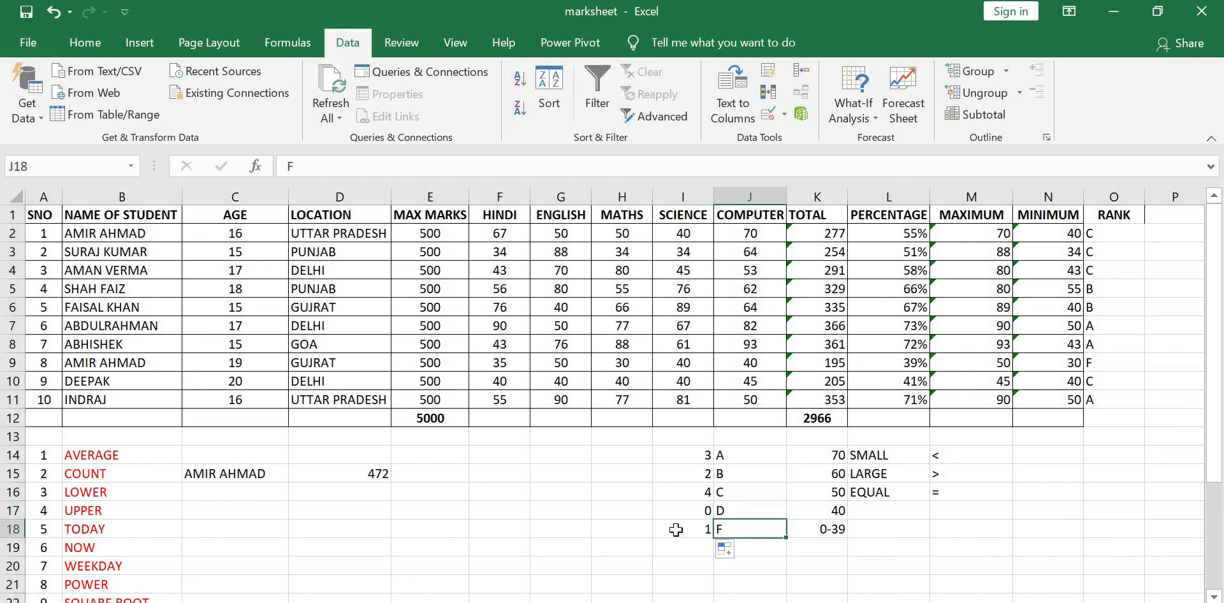
left_click(677, 530)
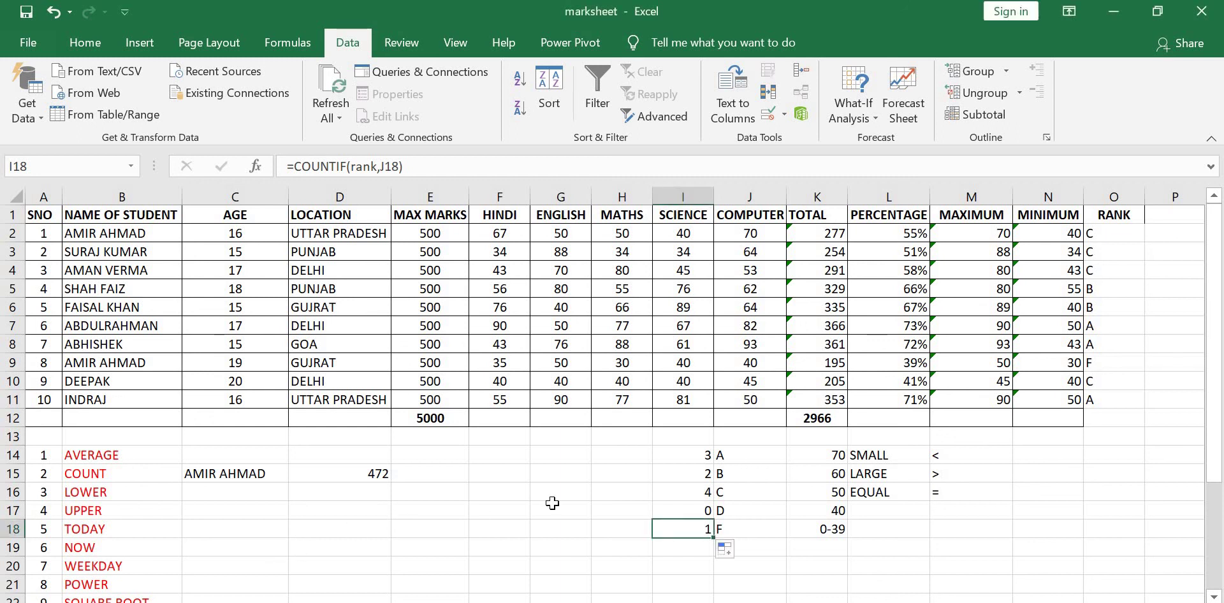
Colour the SUMIF entry in B28 red to match the other functions.
scroll(555, 503, "down", 3)
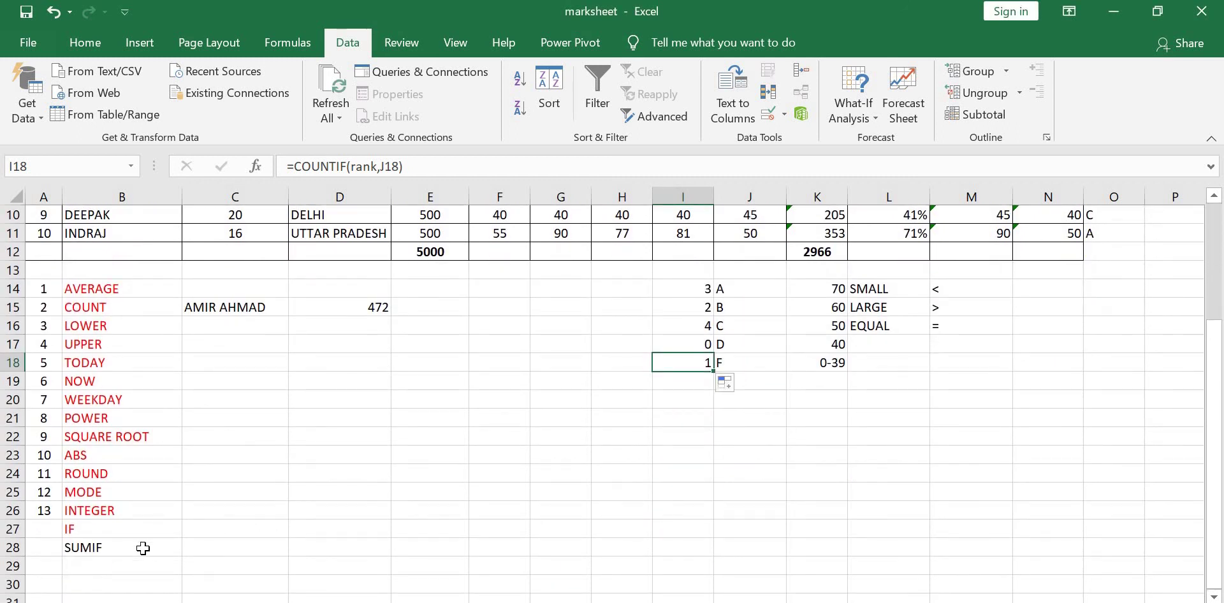
left_click(143, 548)
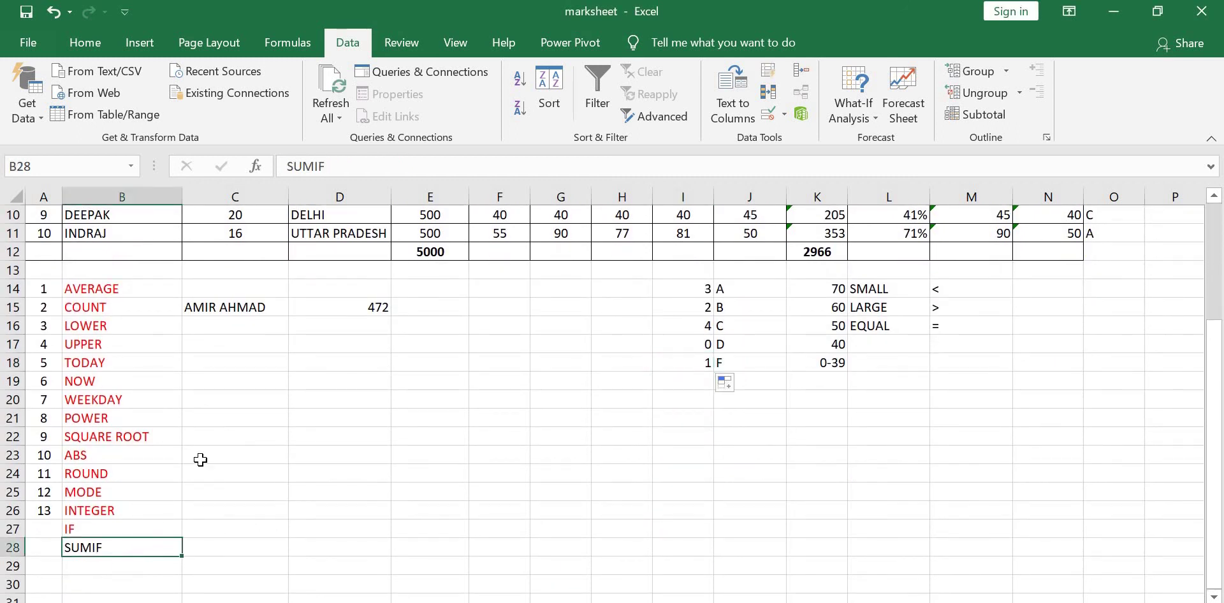
left_click(96, 45)
left_click(255, 108)
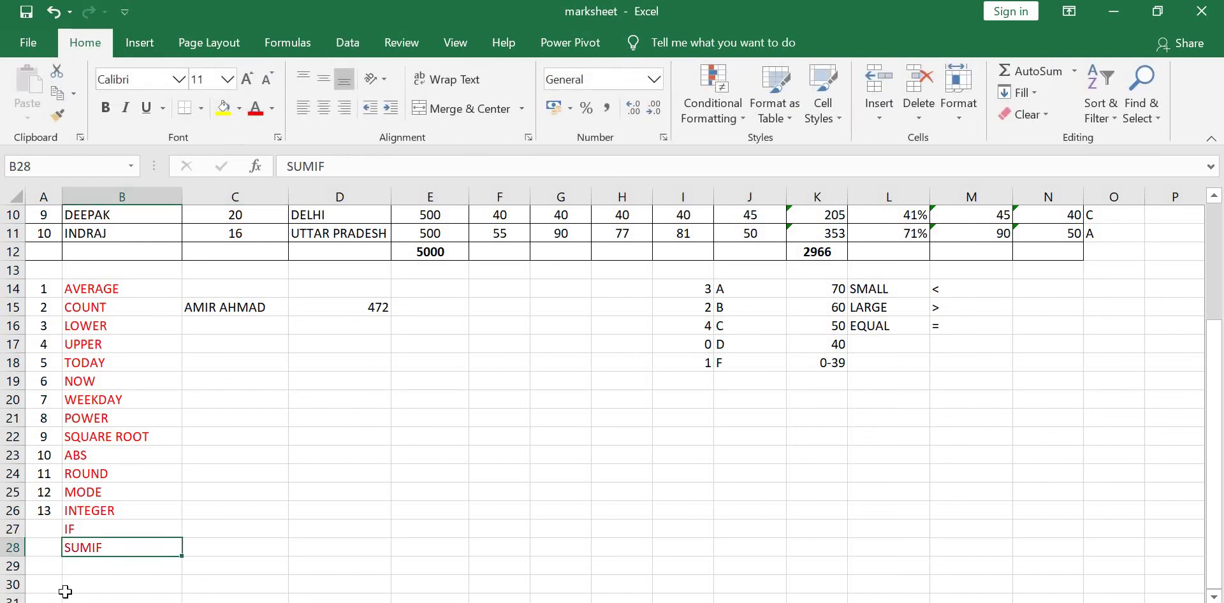
Add a new 'countif' entry in B29 of the function list.
left_click(107, 564)
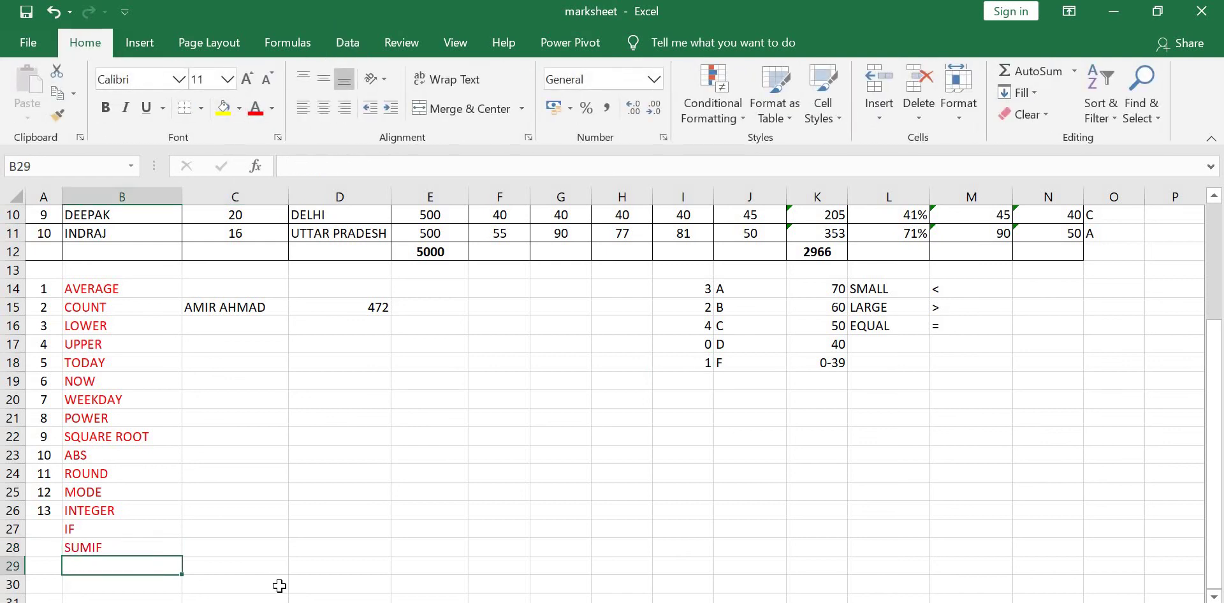
type("counti")
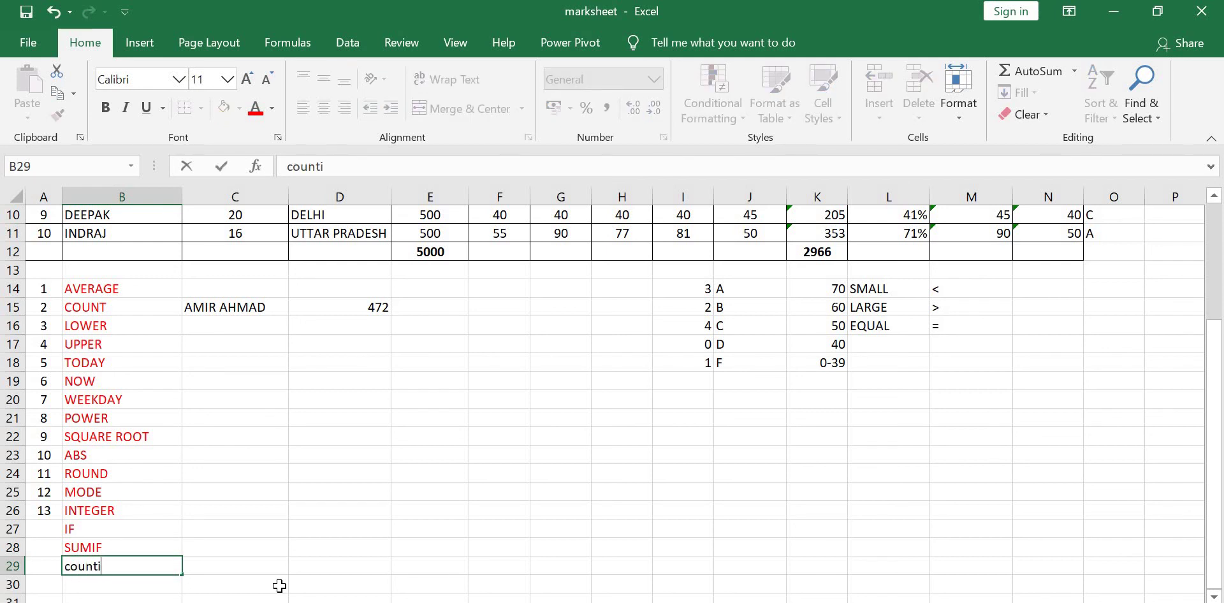
type("f")
key("Return")
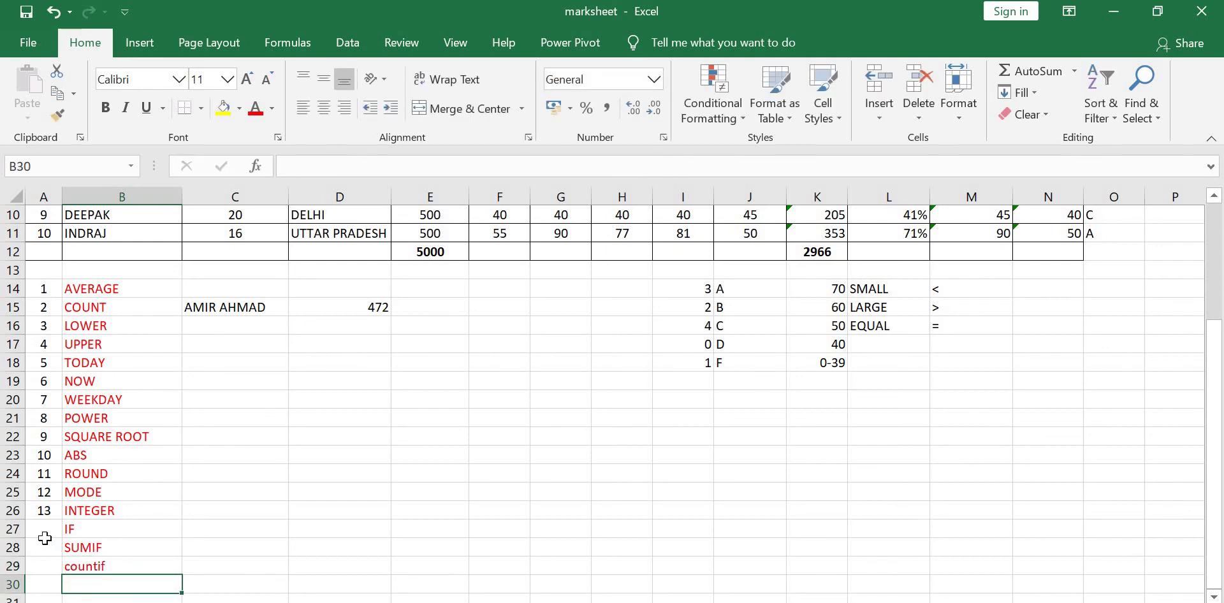
Continue the serial numbering with 14, 15, 16 in A27:A29.
left_click_drag(39, 494, 62, 572)
left_click(150, 561)
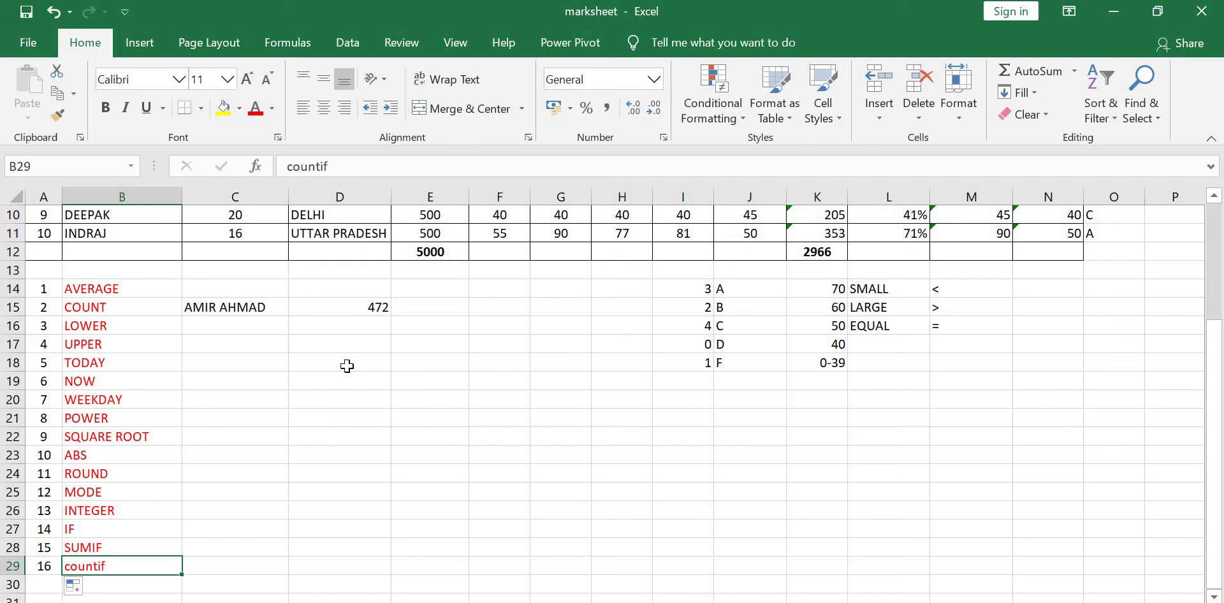
scroll(347, 366, "up", 1)
scroll(347, 366, "up", 2)
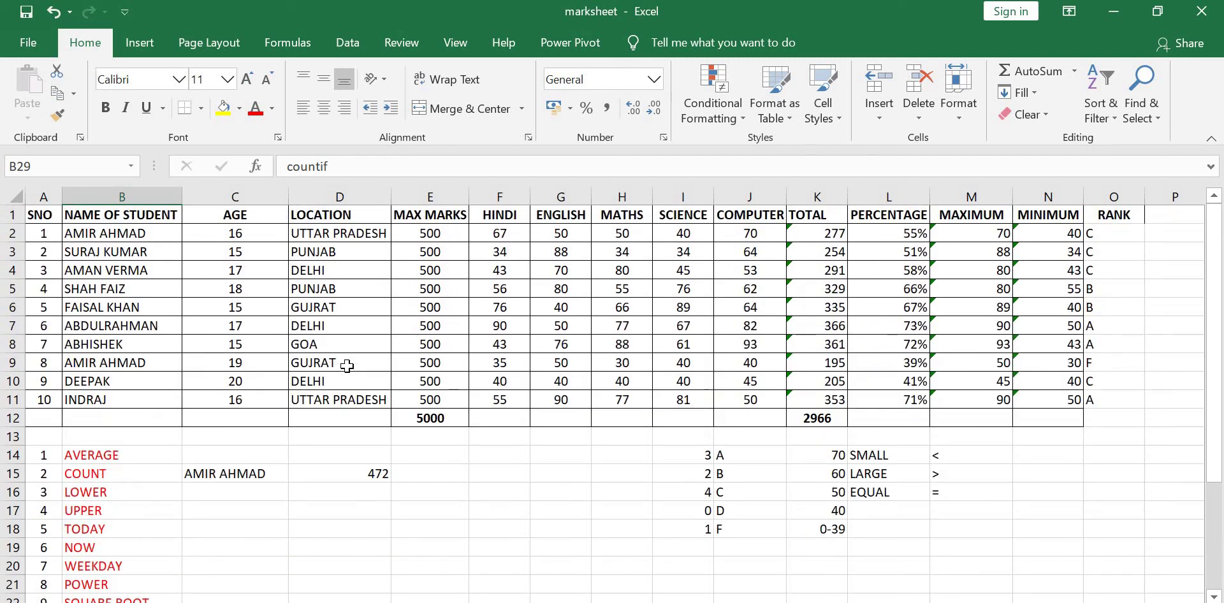